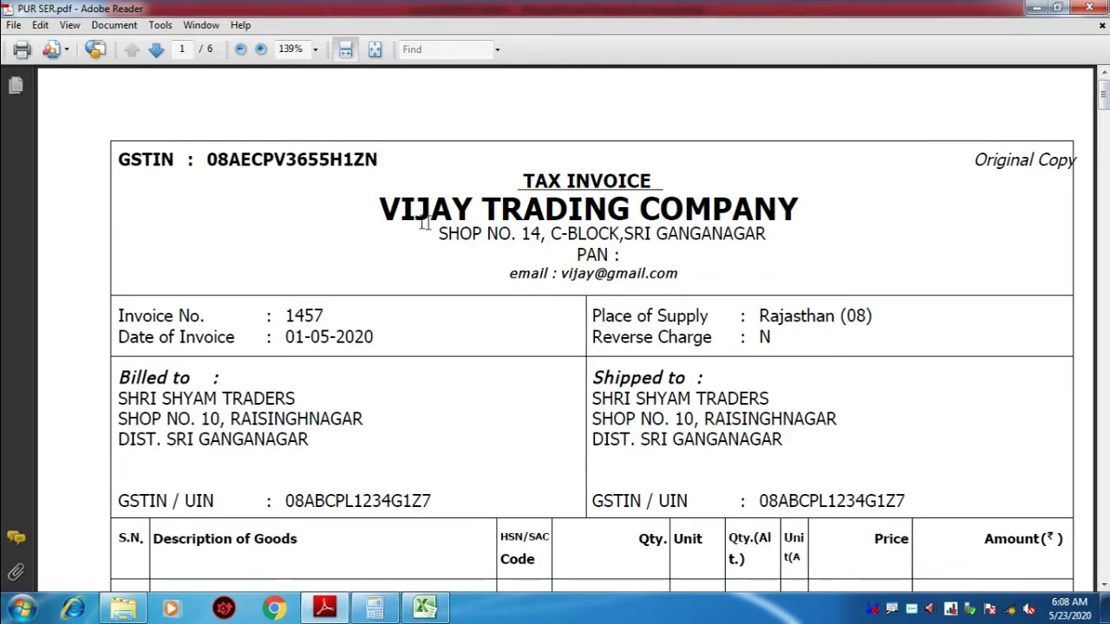
- Examine the supplier name, invoice number, invoice date and description of goods on the purchase invoice
left_click_drag(379, 208, 734, 217)
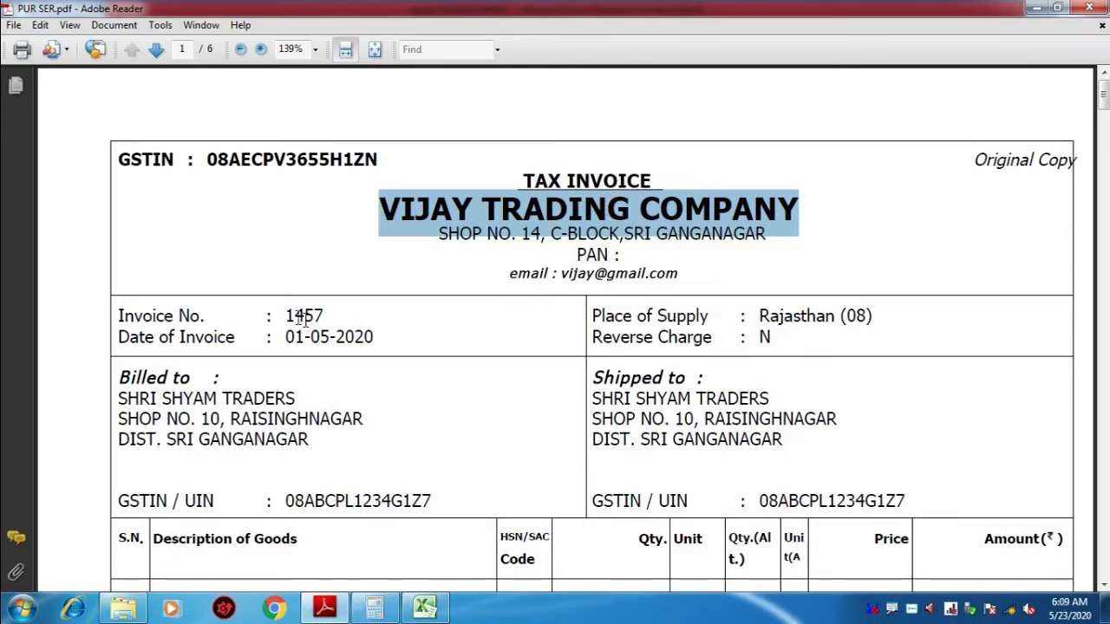
left_click_drag(285, 316, 328, 344)
left_click(318, 339)
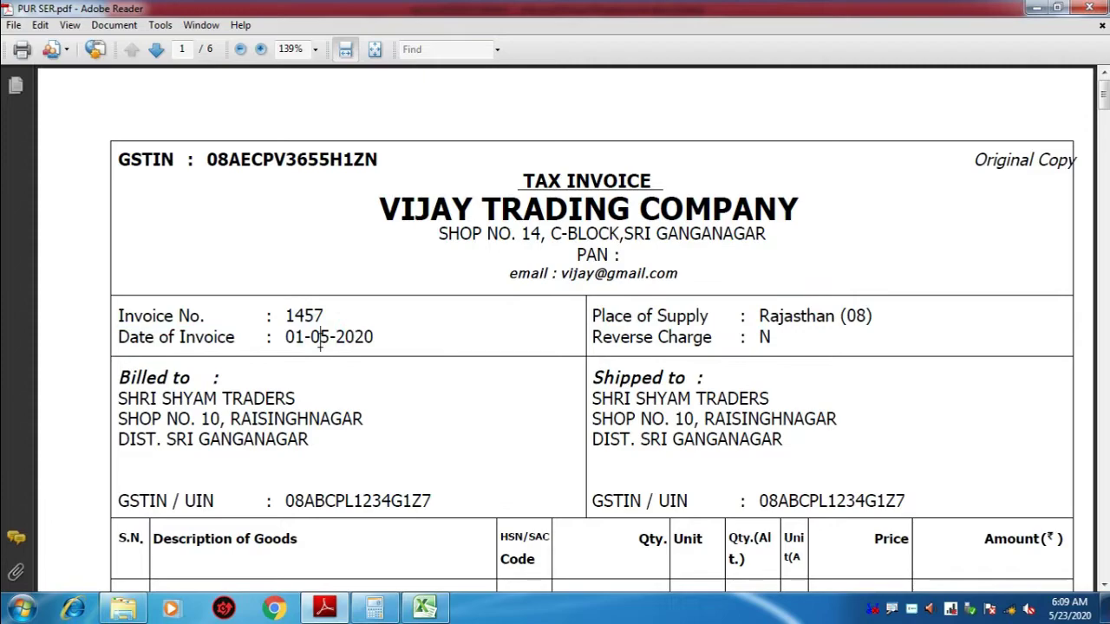
scroll(370, 356, "down", 2)
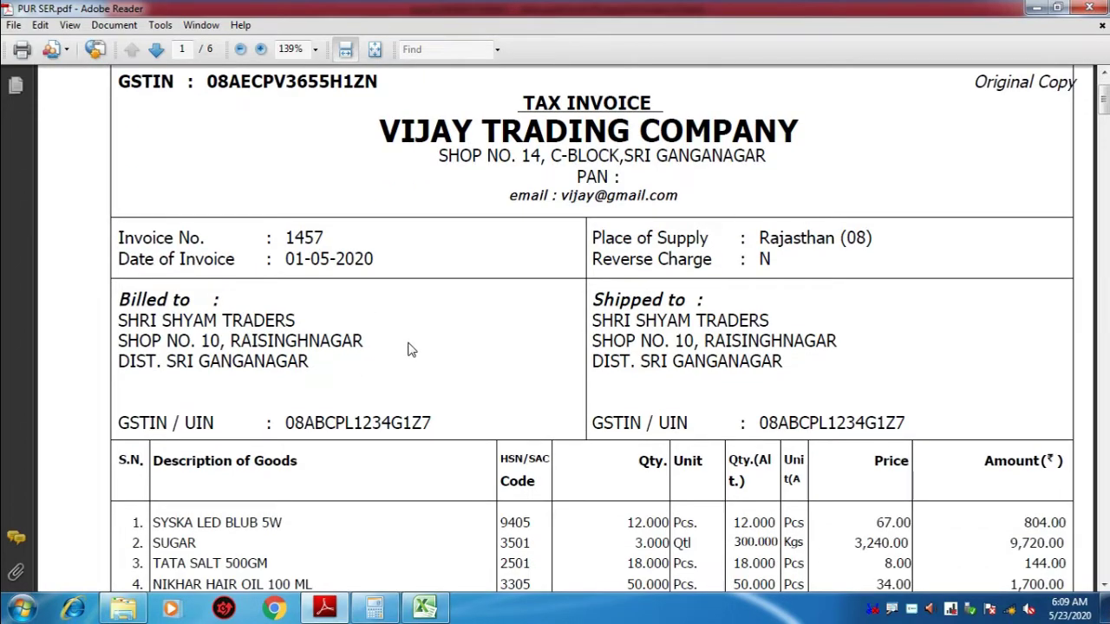
scroll(411, 349, "down", 3)
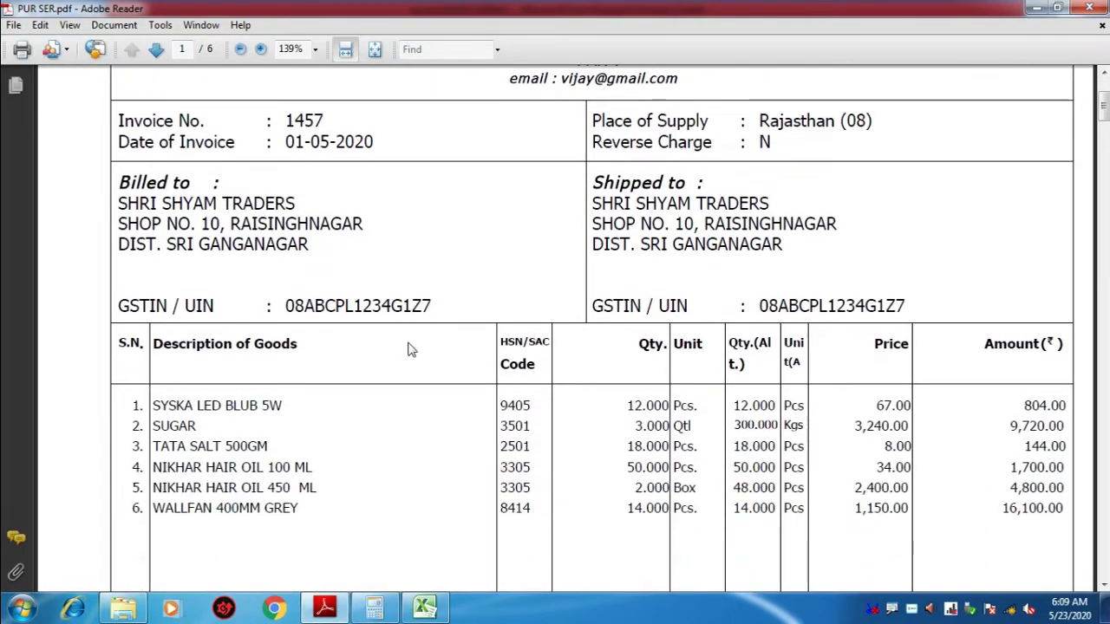
scroll(352, 421, "down", 1)
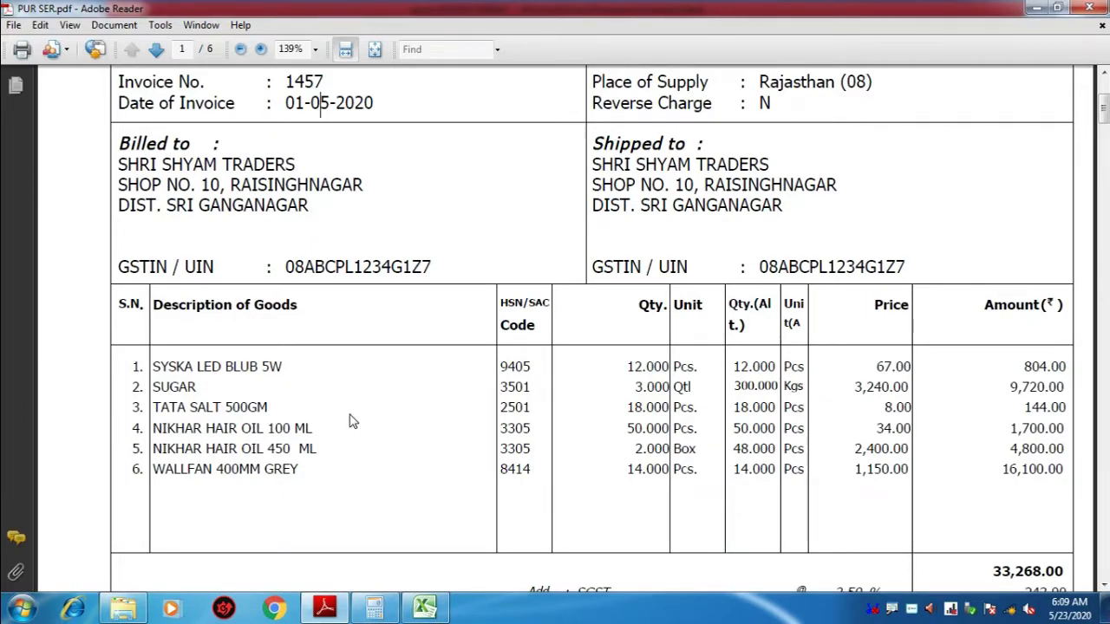
scroll(342, 416, "down", 1)
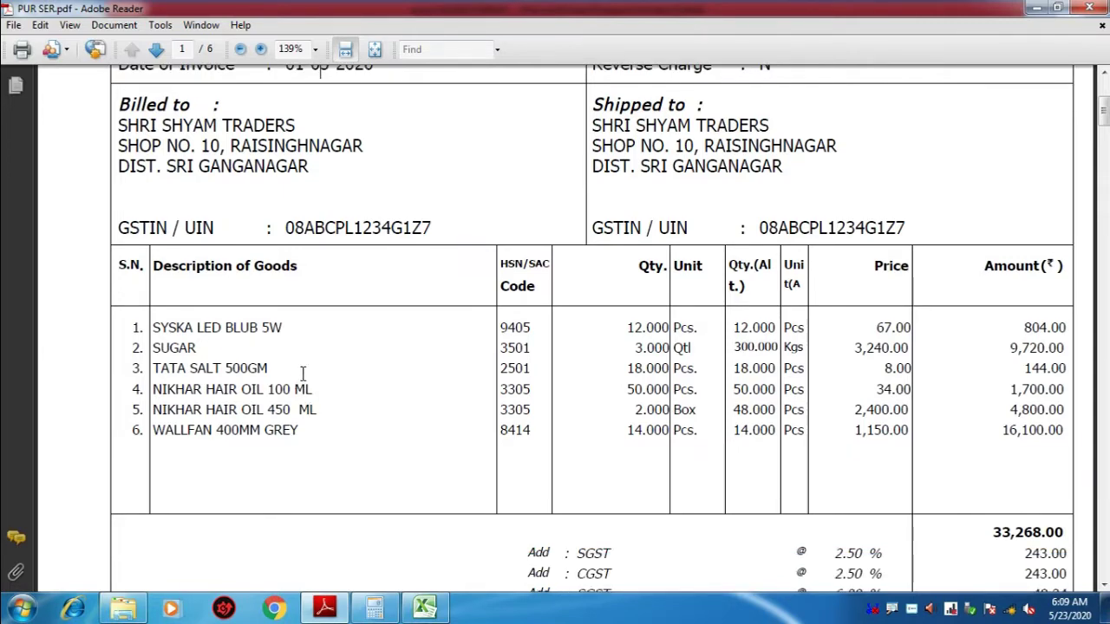
left_click(310, 379)
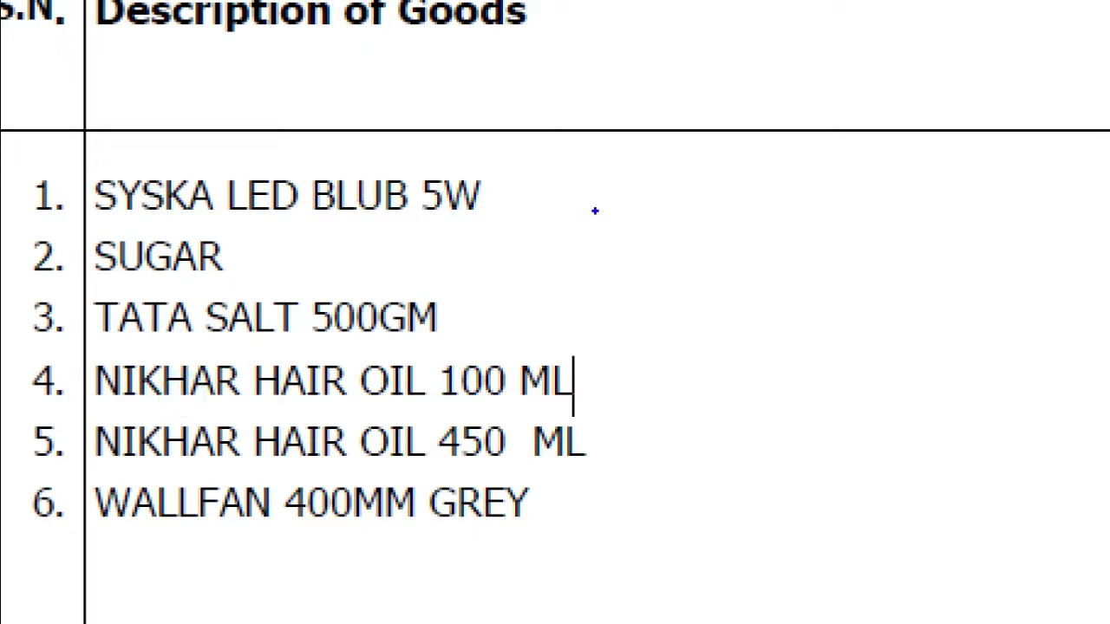
- Tick off all six goods in the magnified item list, from SYSKA LED BLUB 5W to WALLFAN 400MM GREY
left_click_drag(488, 181, 620, 150)
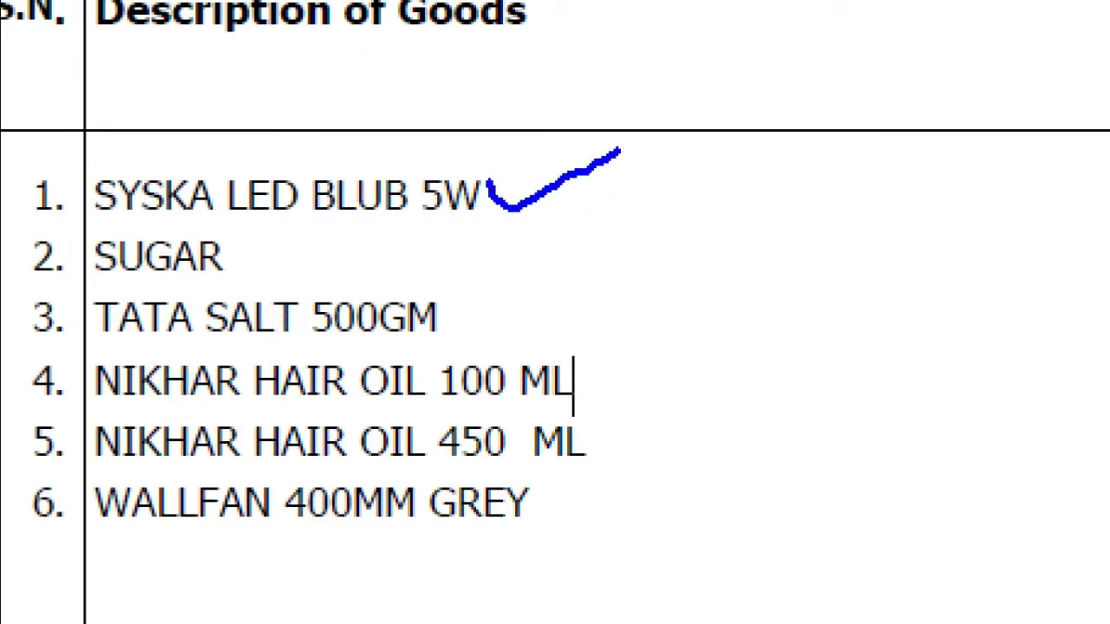
mouse_move(244, 235)
left_mouse_down()
mouse_move(243, 264)
mouse_move(373, 234)
left_mouse_up()
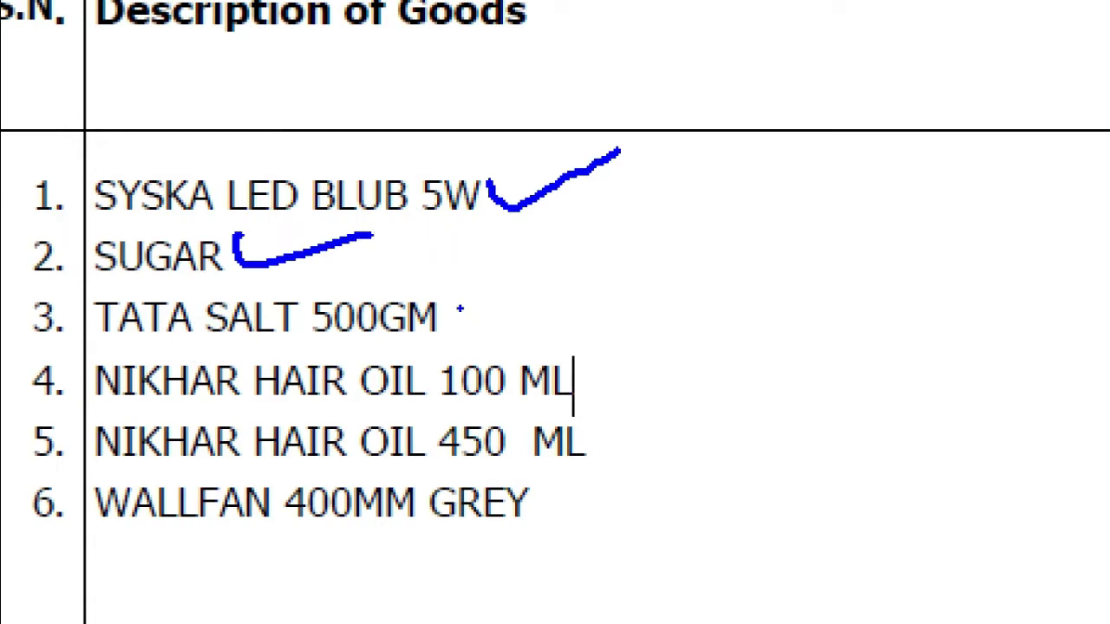
mouse_move(452, 304)
left_mouse_down()
mouse_move(468, 331)
mouse_move(562, 283)
left_mouse_up()
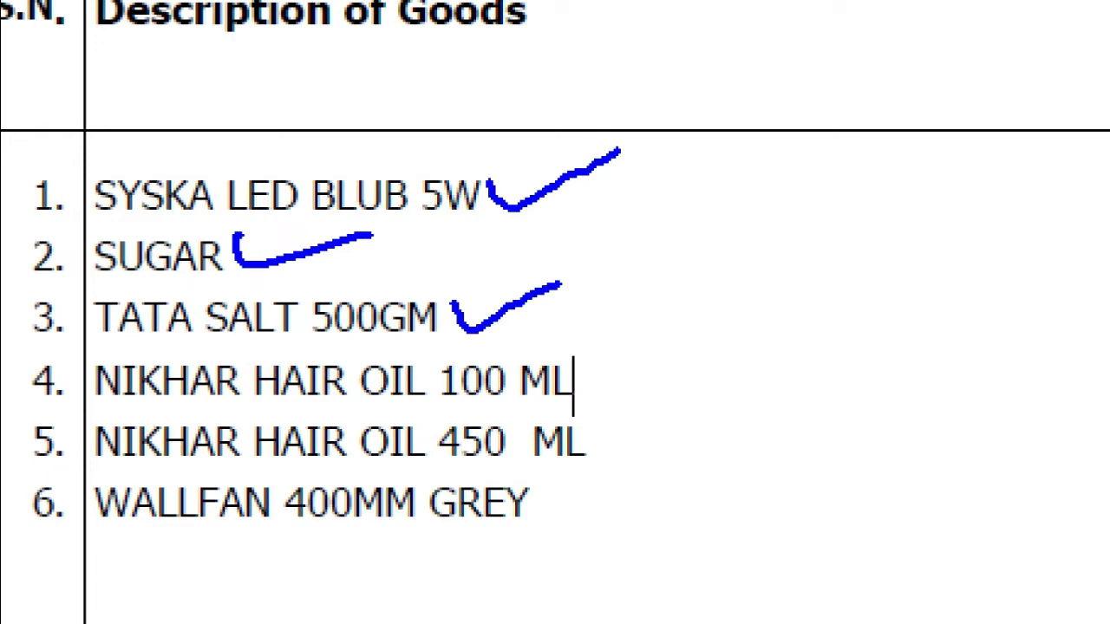
mouse_move(555, 369)
left_mouse_down()
mouse_move(570, 386)
mouse_move(641, 354)
left_mouse_up()
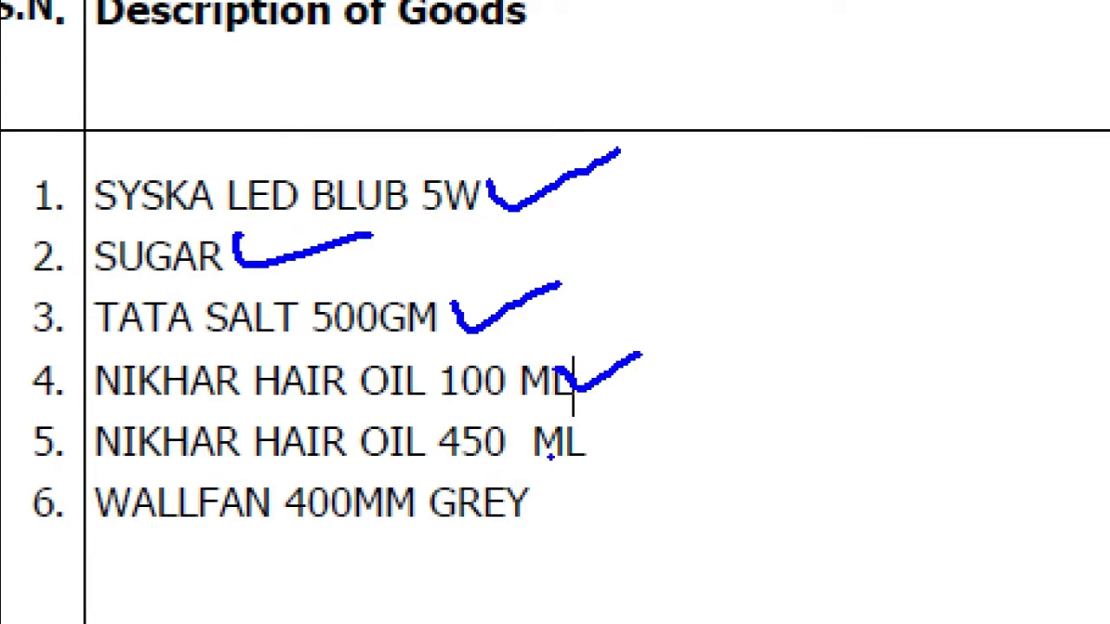
mouse_move(595, 433)
left_mouse_down()
mouse_move(619, 452)
mouse_move(724, 391)
left_mouse_up()
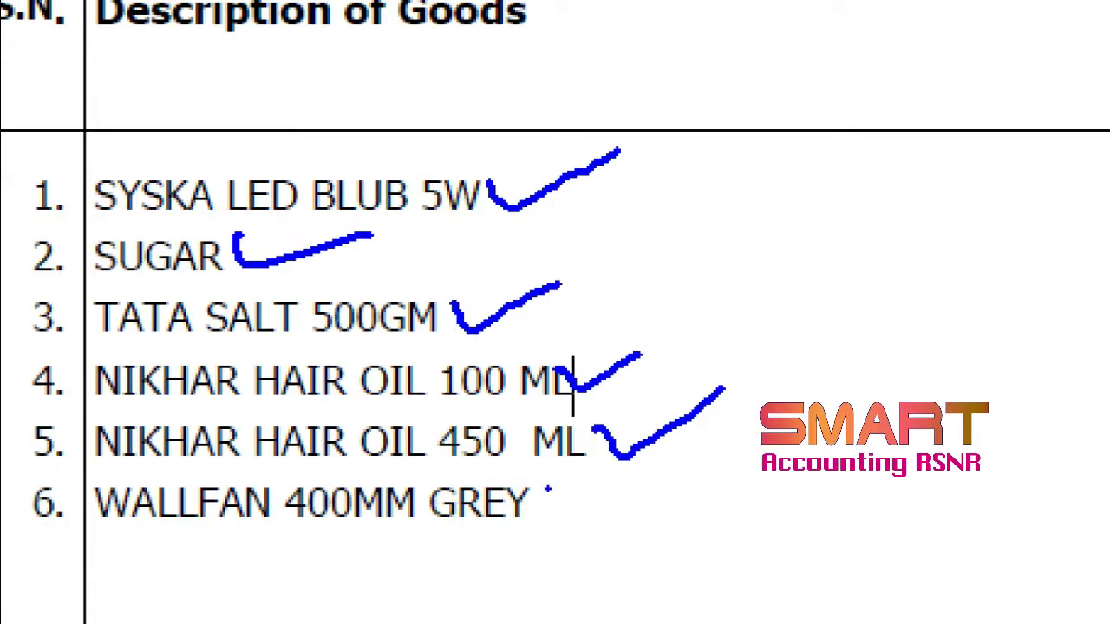
mouse_move(548, 489)
left_mouse_down()
mouse_move(564, 512)
mouse_move(841, 451)
left_mouse_up()
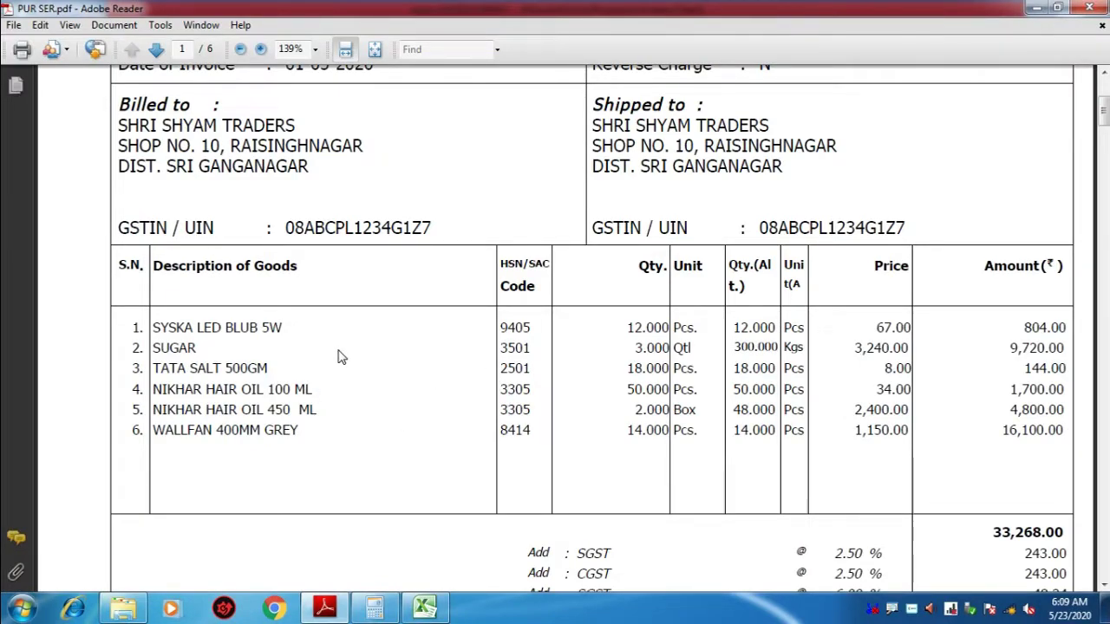
- Switch to the Excel ledger workbook and examine the electrical and kiryana goods purchase lines in the Journal Entry sheet
left_click(425, 607)
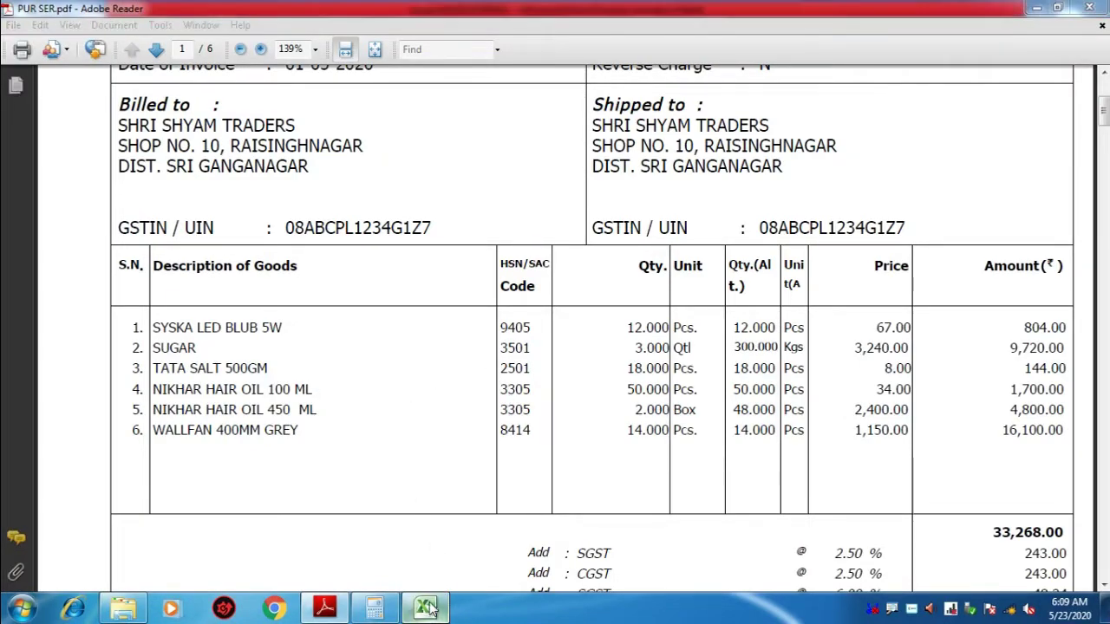
left_click(455, 362)
left_click(329, 253)
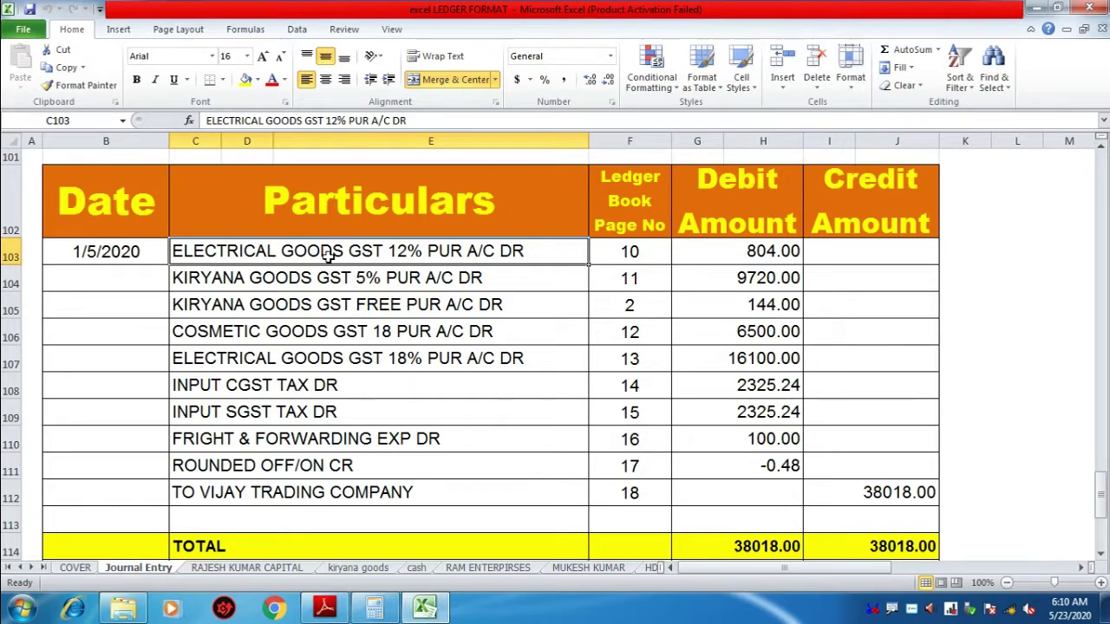
left_click(532, 293)
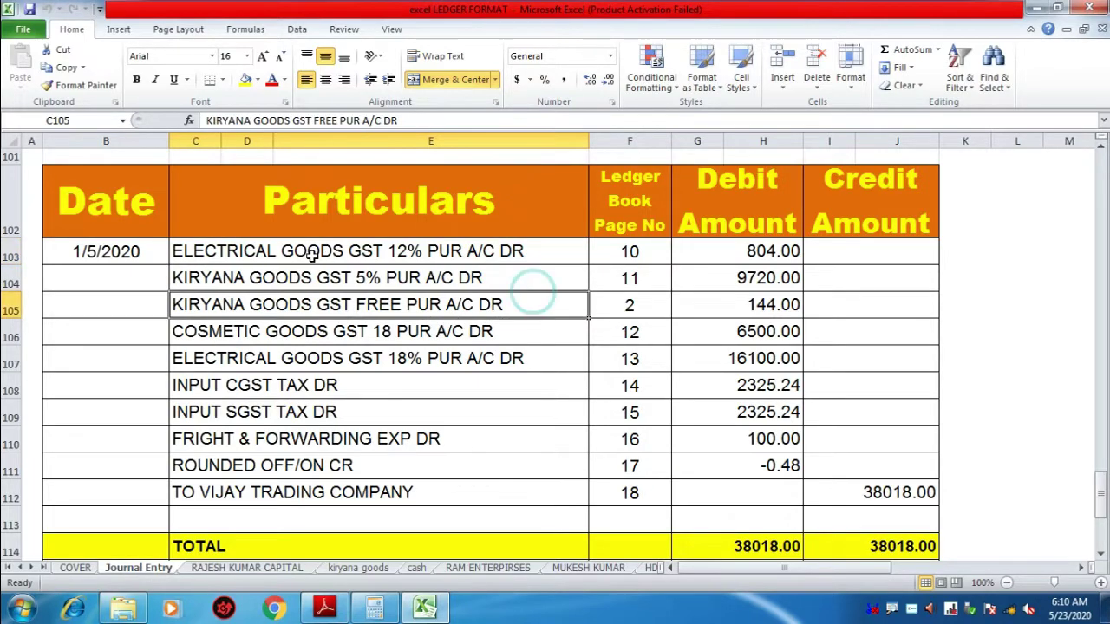
left_click(275, 251)
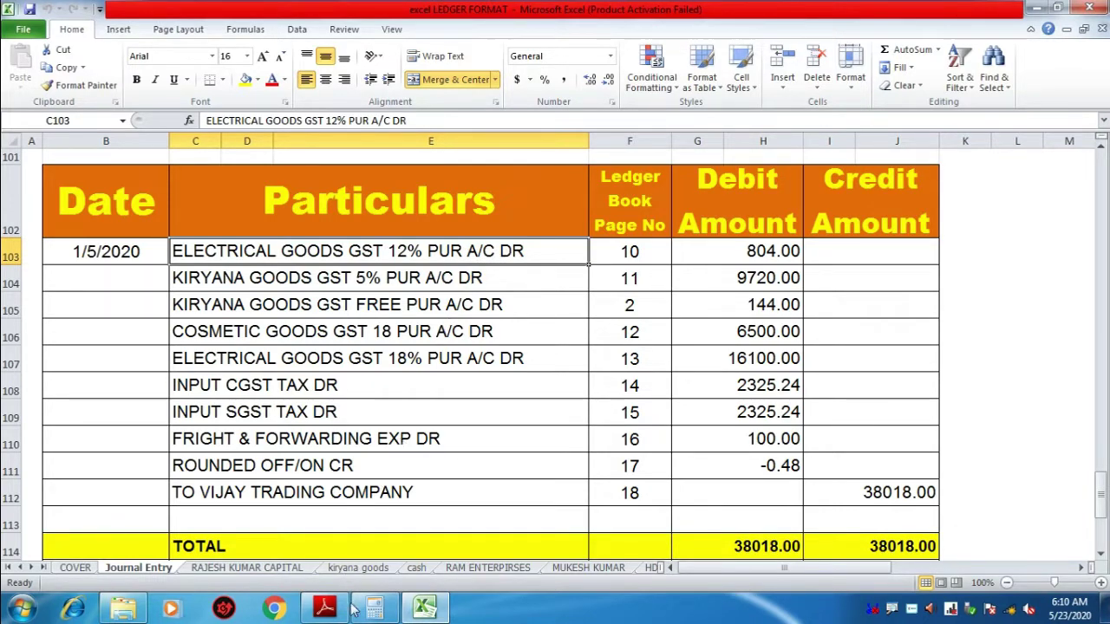
- Return to the invoice in Adobe Reader and trace the LED bulb's HSN code 9405 to its tax rate, marking that row in the tax summary
left_click(324, 607)
left_click(366, 356)
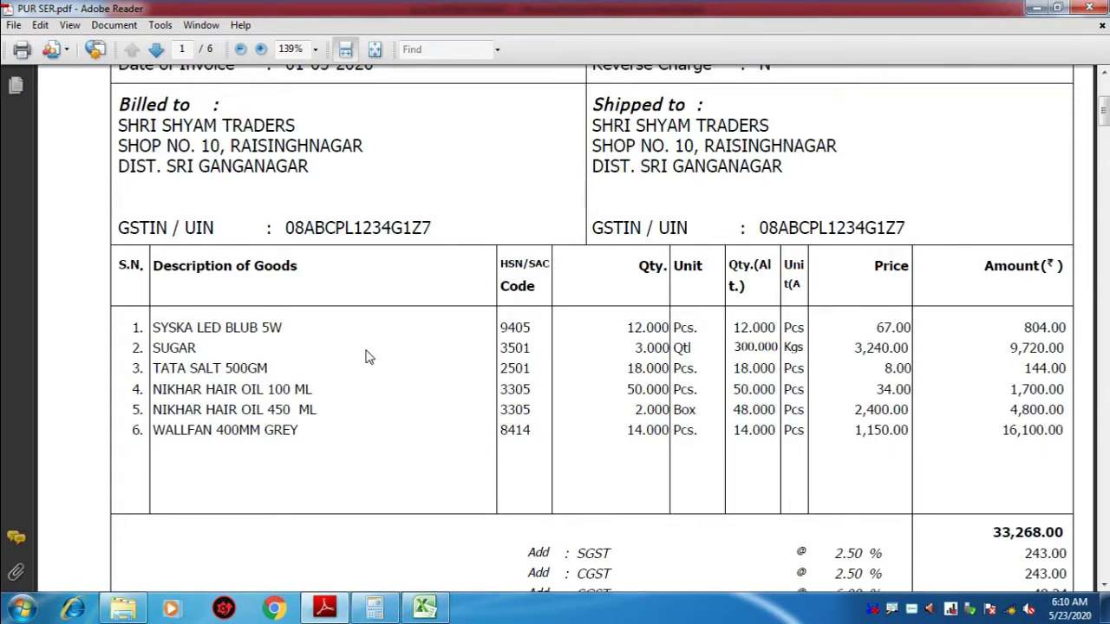
scroll(368, 357, "down", 1)
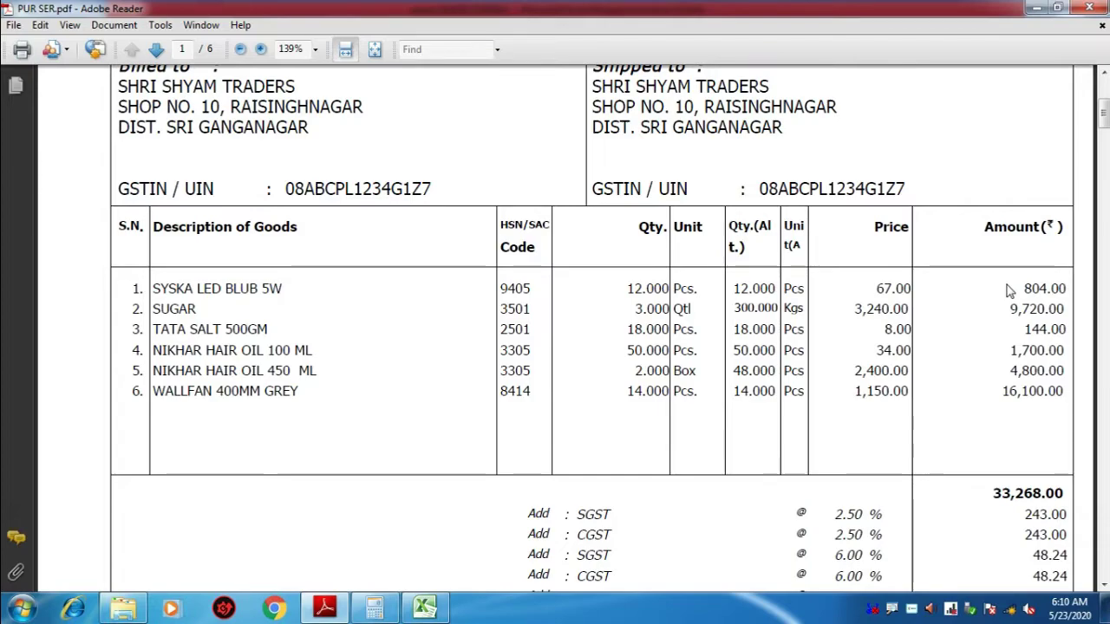
scroll(586, 330, "down", 1)
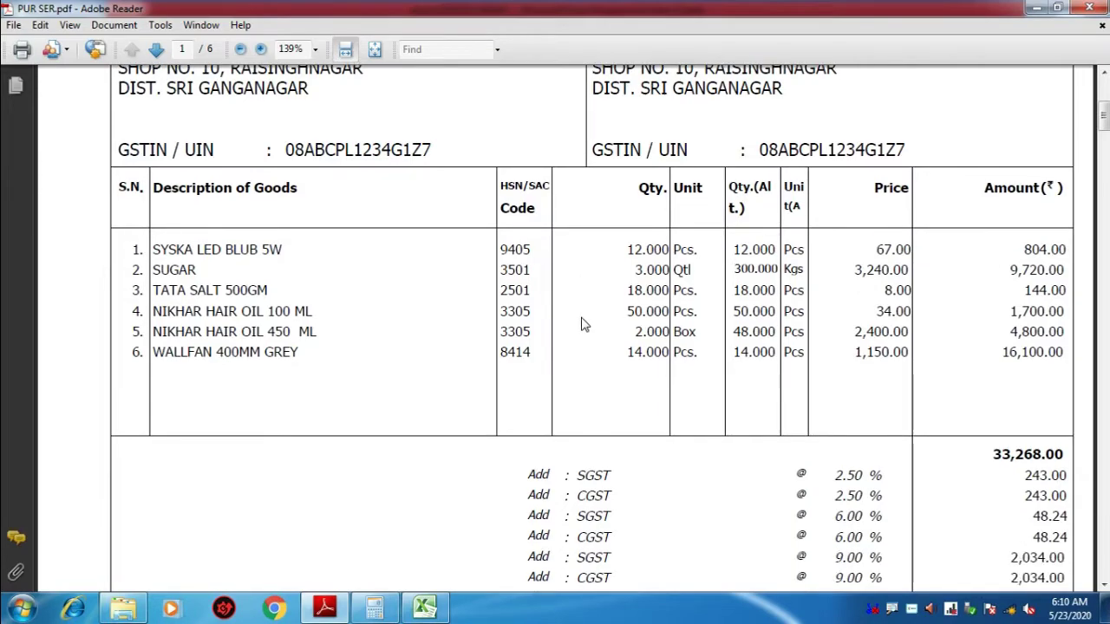
left_click_drag(499, 252, 529, 256)
left_click(528, 251)
scroll(426, 286, "down", 9)
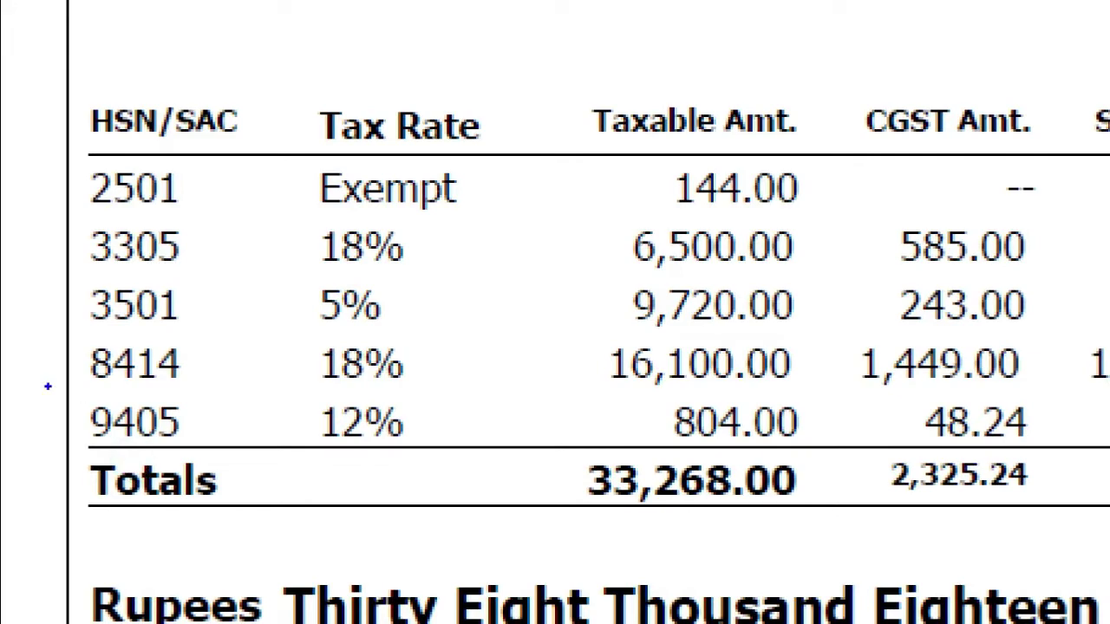
left_click_drag(57, 391, 482, 462)
mouse_move(287, 105)
left_mouse_down()
mouse_move(291, 255)
mouse_move(448, 324)
mouse_move(478, 515)
mouse_move(460, 462)
left_mouse_up()
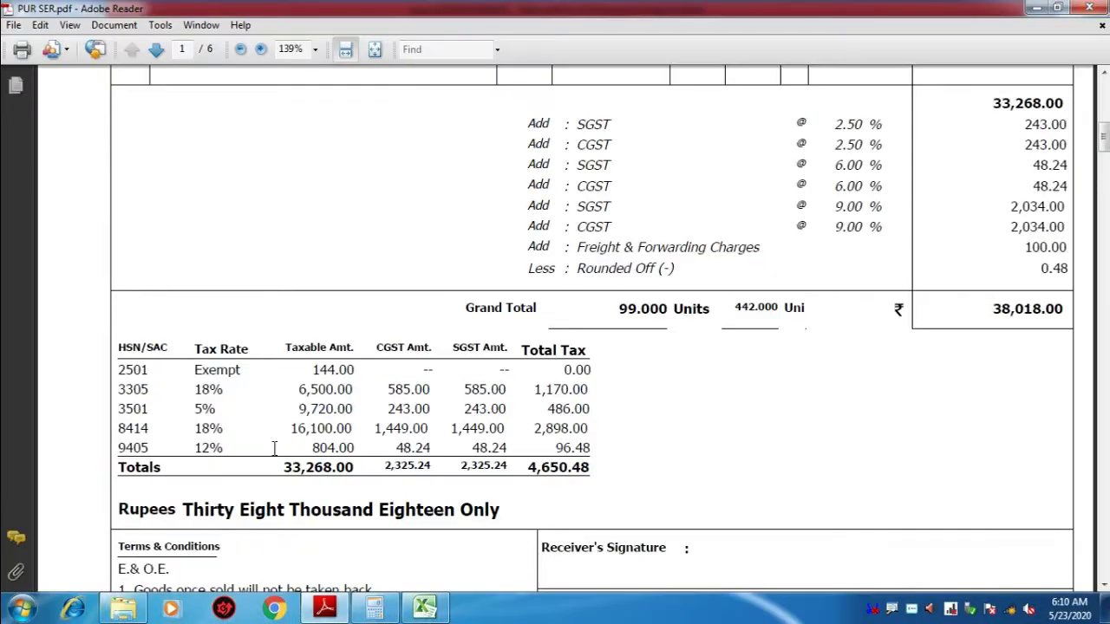
- Compare the ELECTRICAL GOODS GST 12% debit amount in the Excel journal with the LED bulb's amount on the PDF invoice
left_click(424, 607)
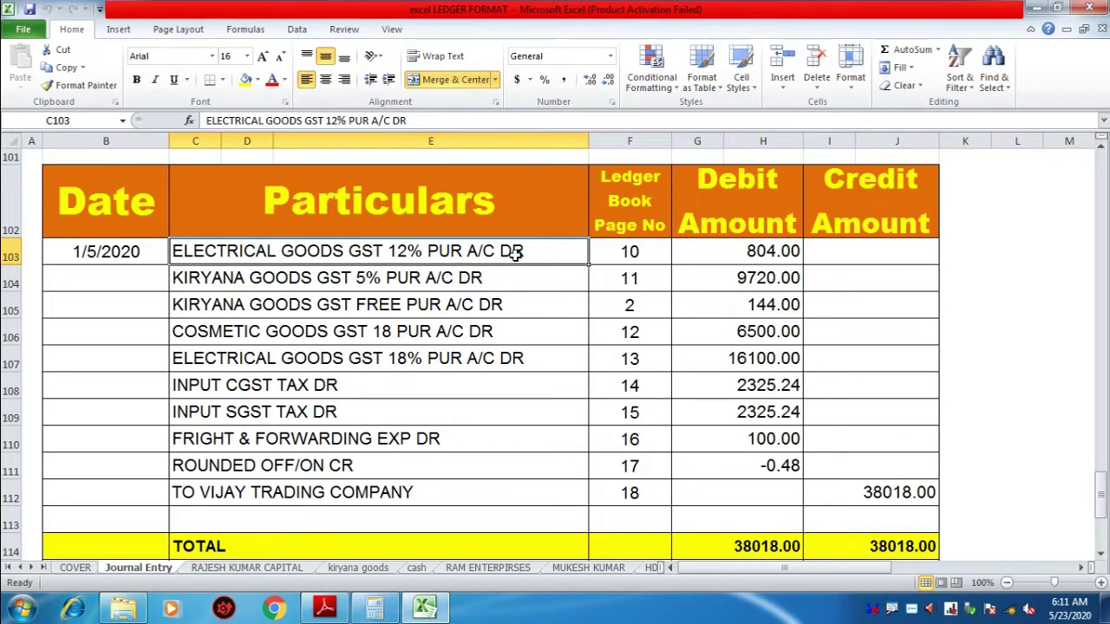
left_click(713, 253)
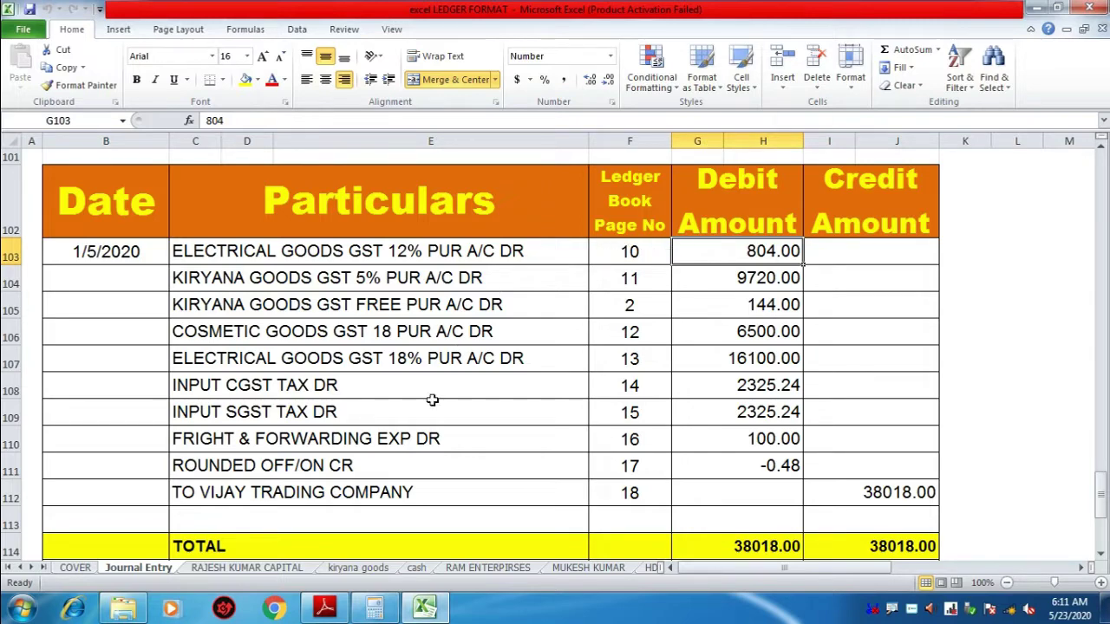
left_click(327, 607)
scroll(885, 149, "up", 5)
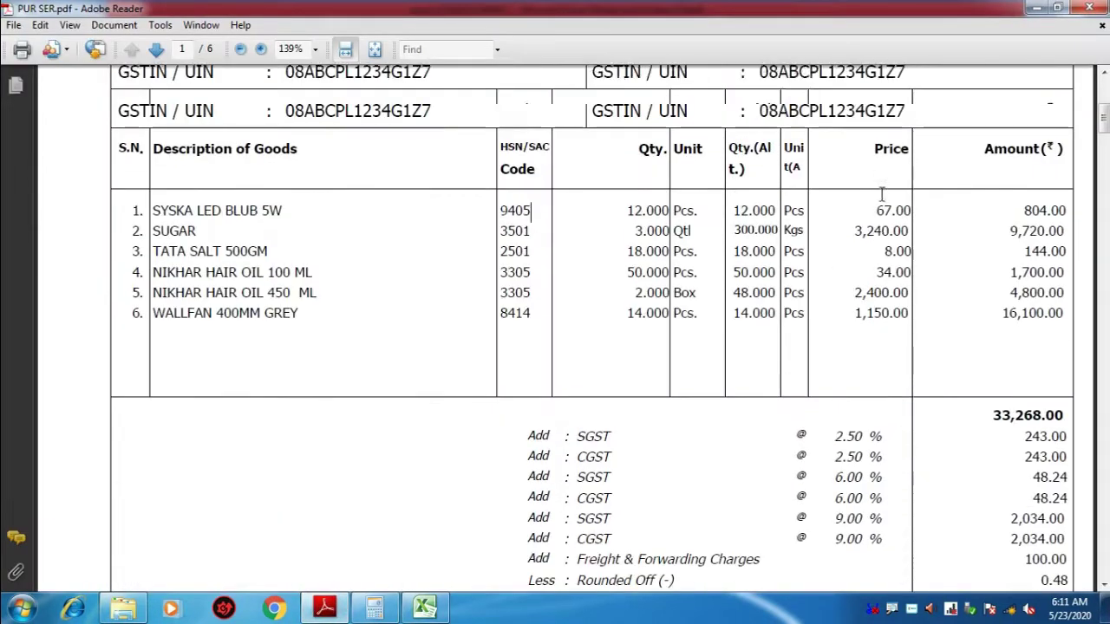
left_click(1011, 250)
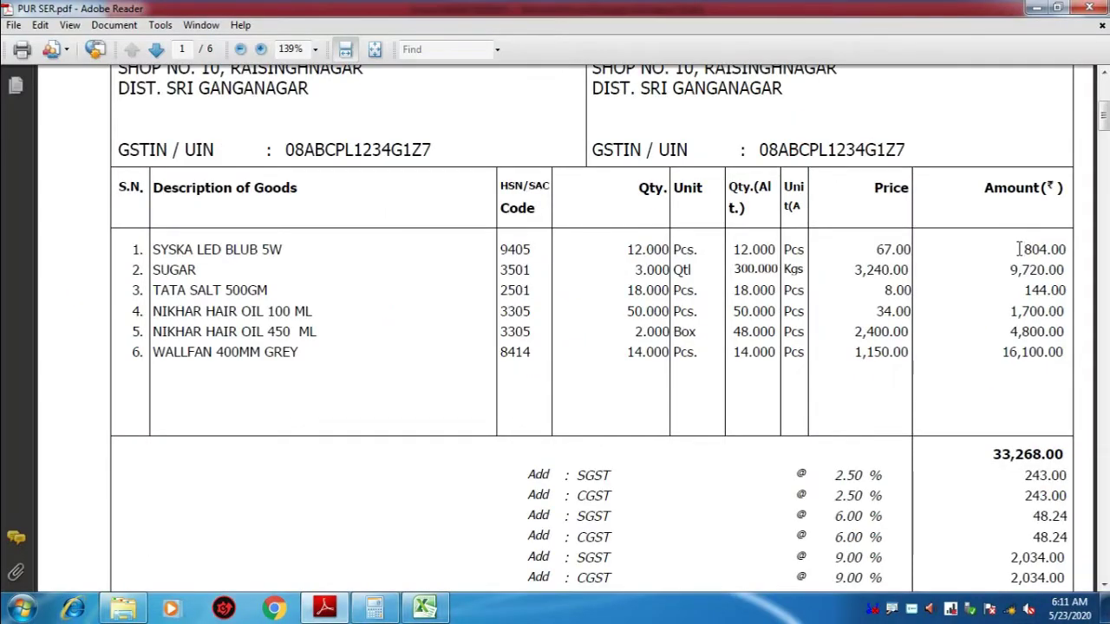
- Examine the invoice's goods subtotal and its added SGST and CGST lines, highlighting the subtotal
scroll(1020, 249, "down", 1)
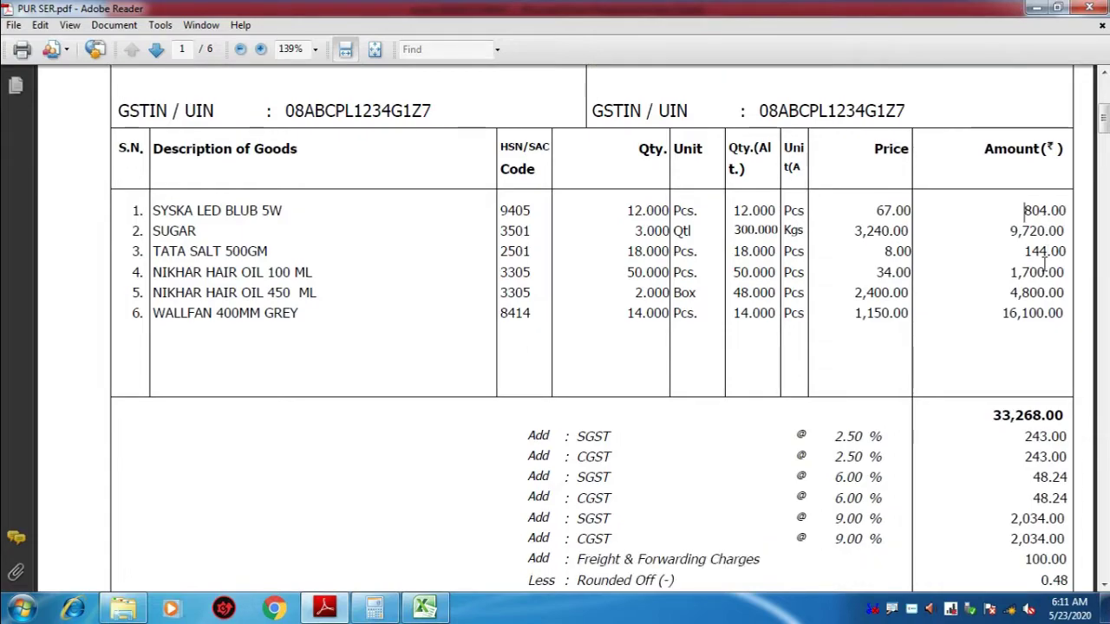
scroll(1040, 265, "down", 1)
scroll(1030, 370, "down", 2)
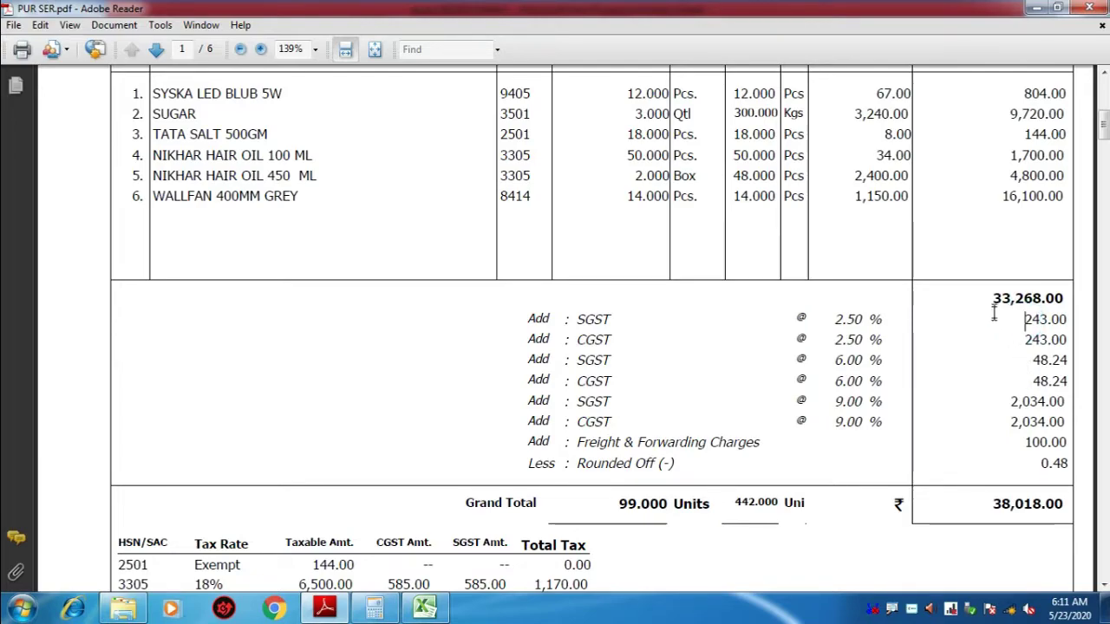
left_click_drag(993, 299, 1040, 298)
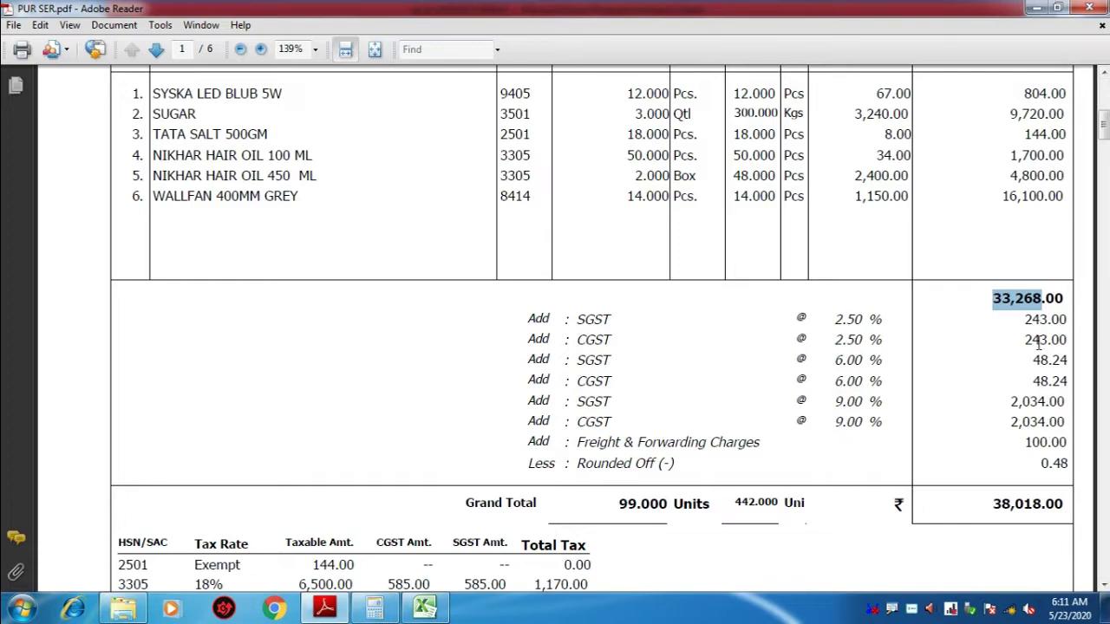
scroll(1055, 296, "up", 2)
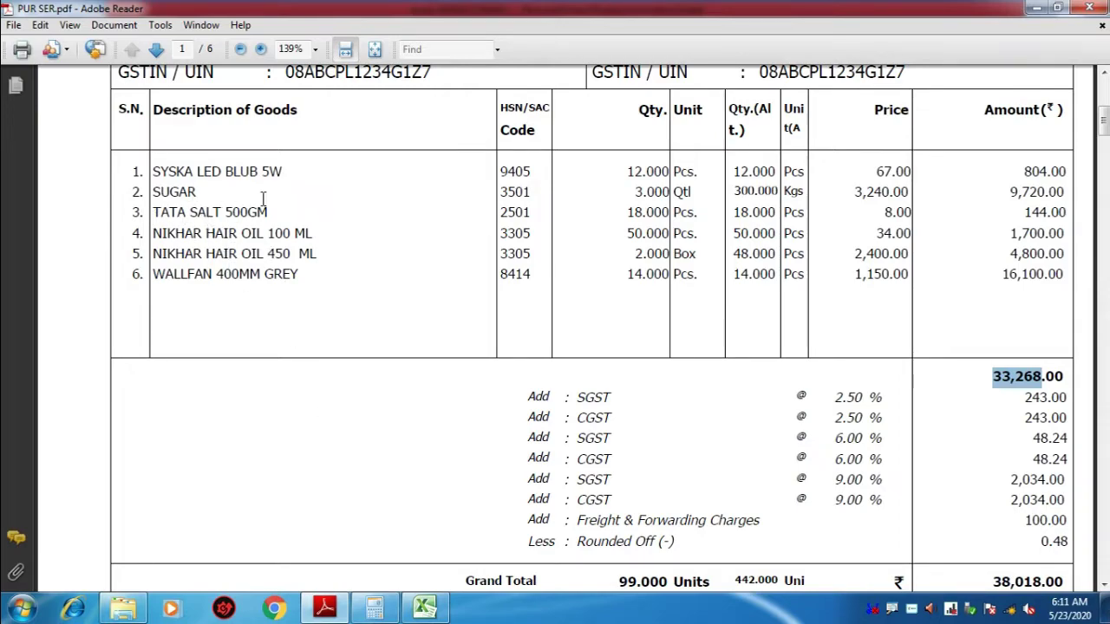
- Switch to the Excel journal and check the KIRYANA GOODS GST 5% line and its debit amount
left_click(425, 607)
left_click(226, 284)
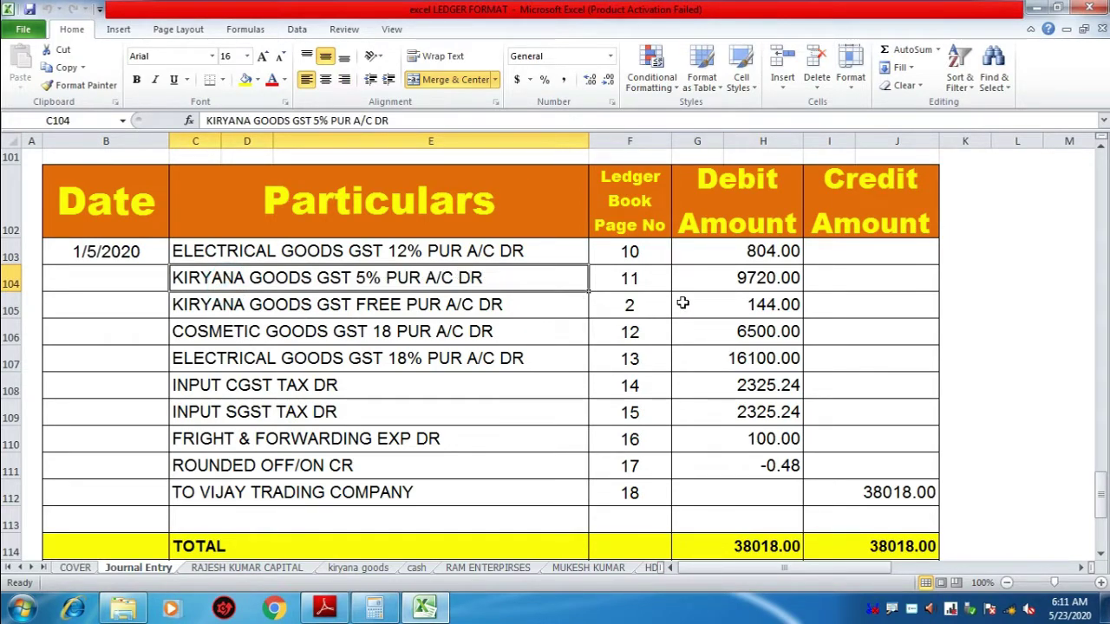
left_click(748, 279)
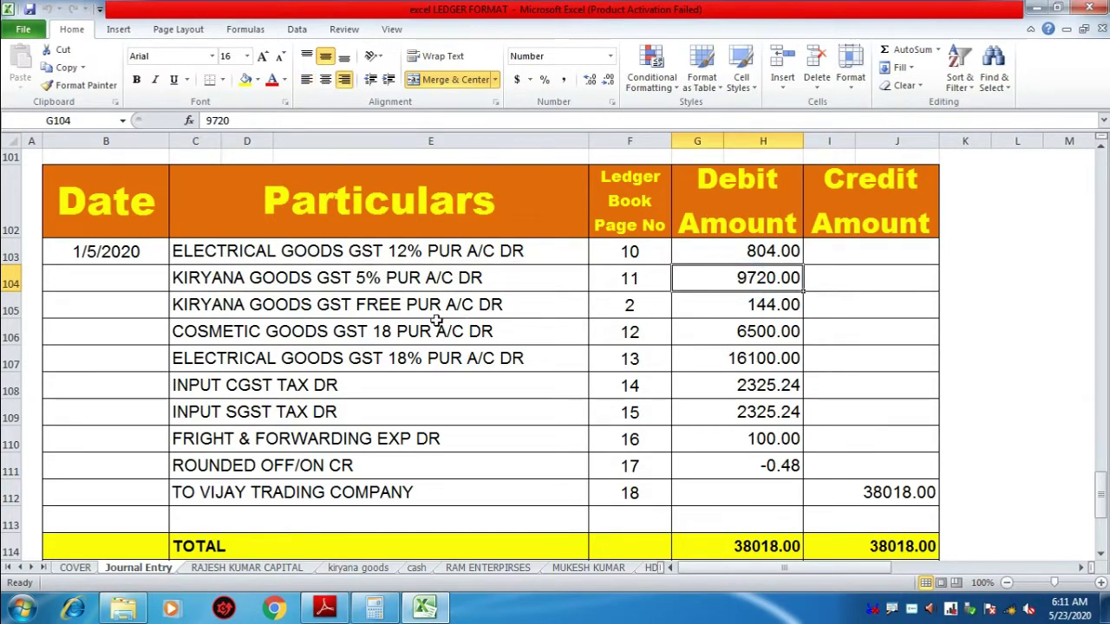
- Match the journal's KIRYANA GOODS GST FREE line with the TATA SALT 500GM item, highlighting the item on the PDF invoice
left_click(260, 308)
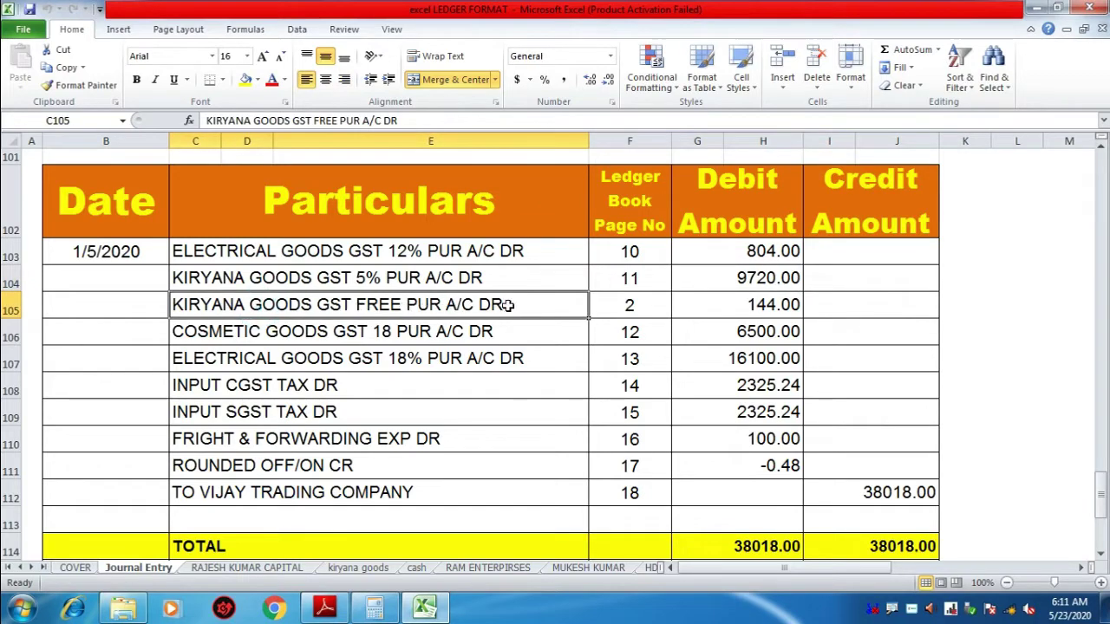
left_click(325, 607)
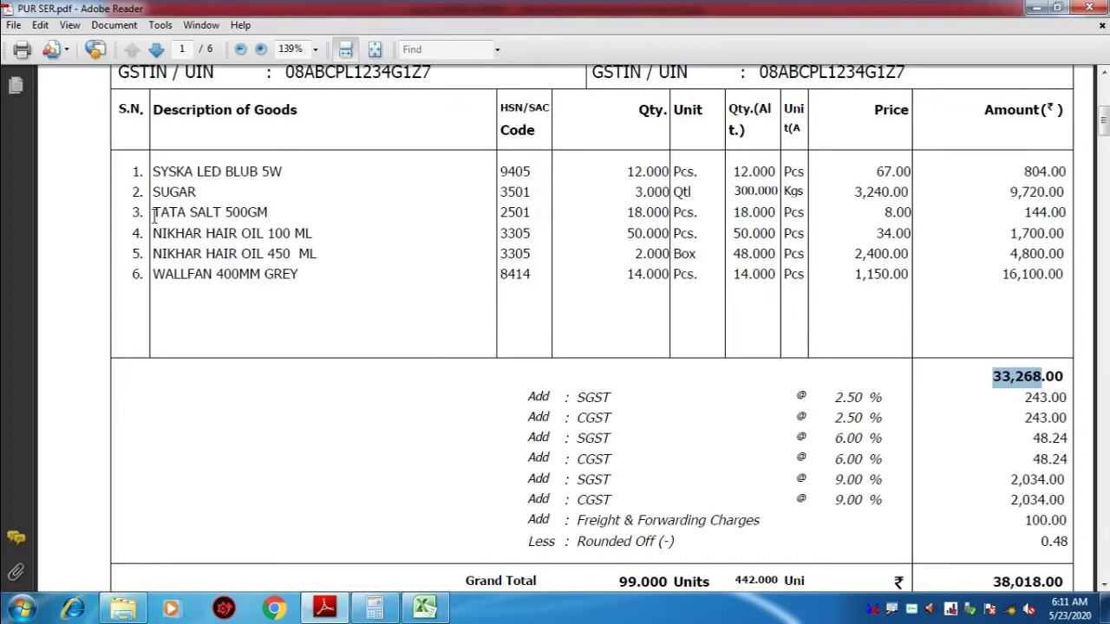
left_click_drag(153, 213, 249, 217)
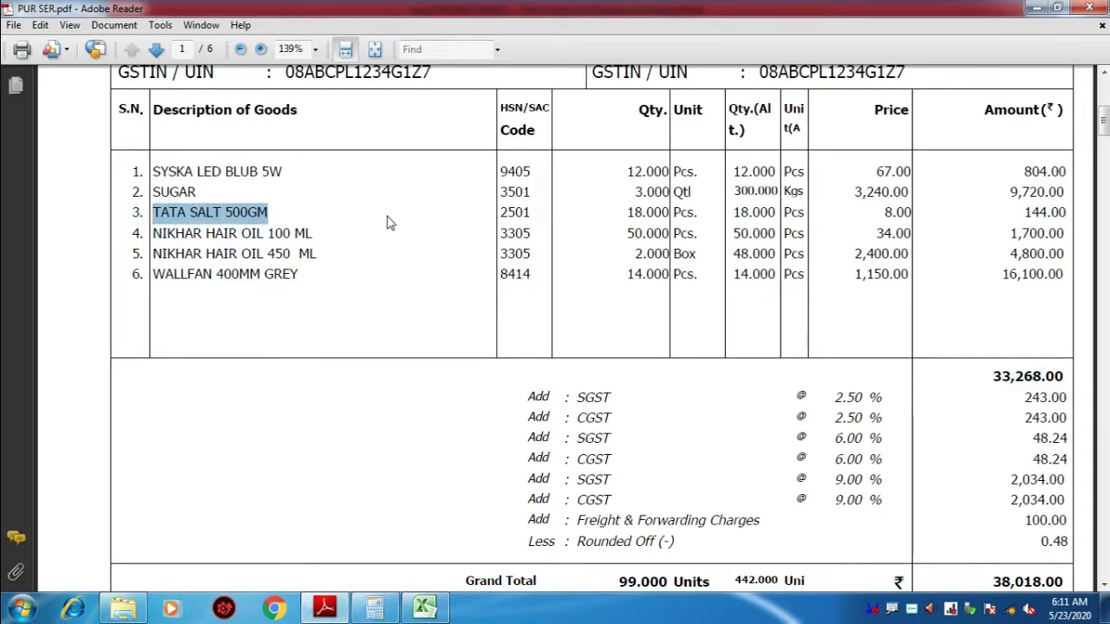
- Trace TATA SALT 500GM's HSN code to its tax rate on the invoice and check the journal's KIRYANA GOODS GST FREE debit amount
left_click_drag(499, 213, 534, 219)
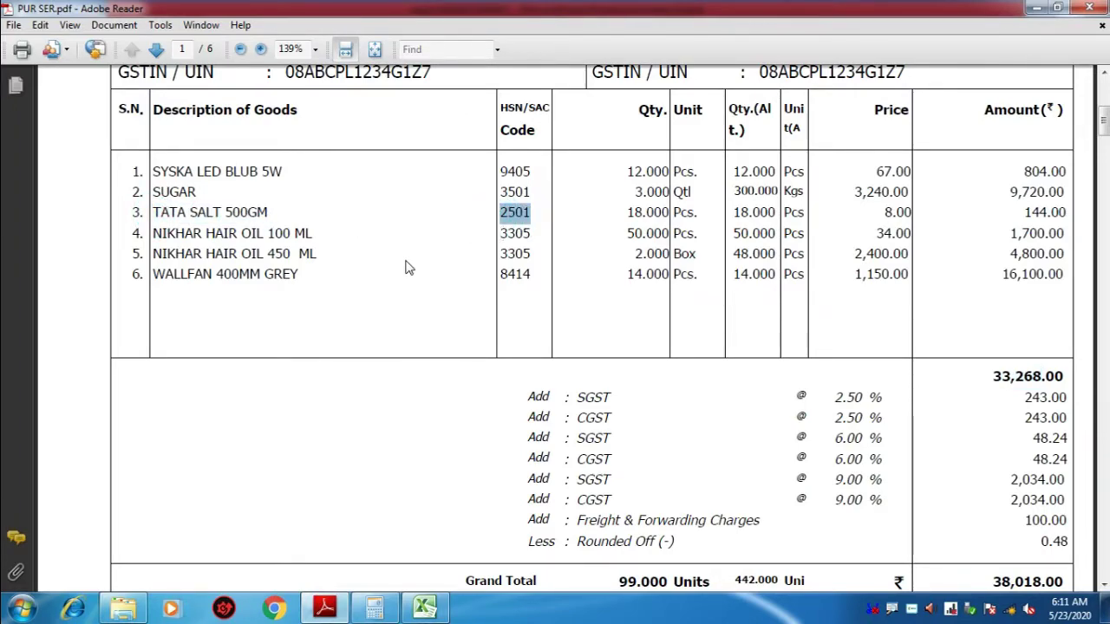
scroll(409, 268, "down", 5)
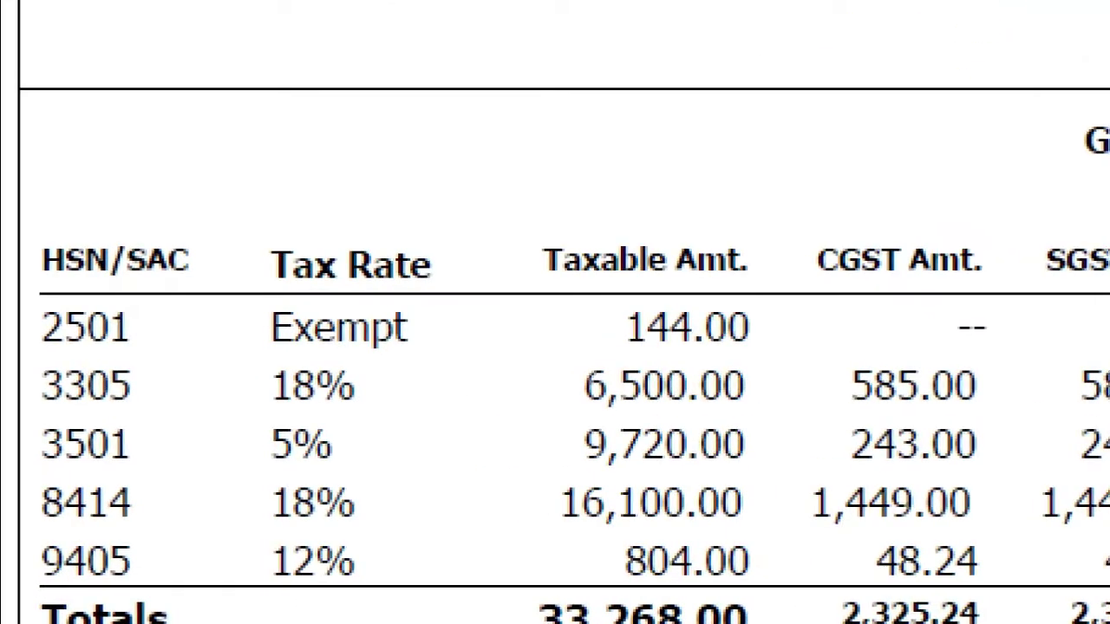
left_click(157, 389)
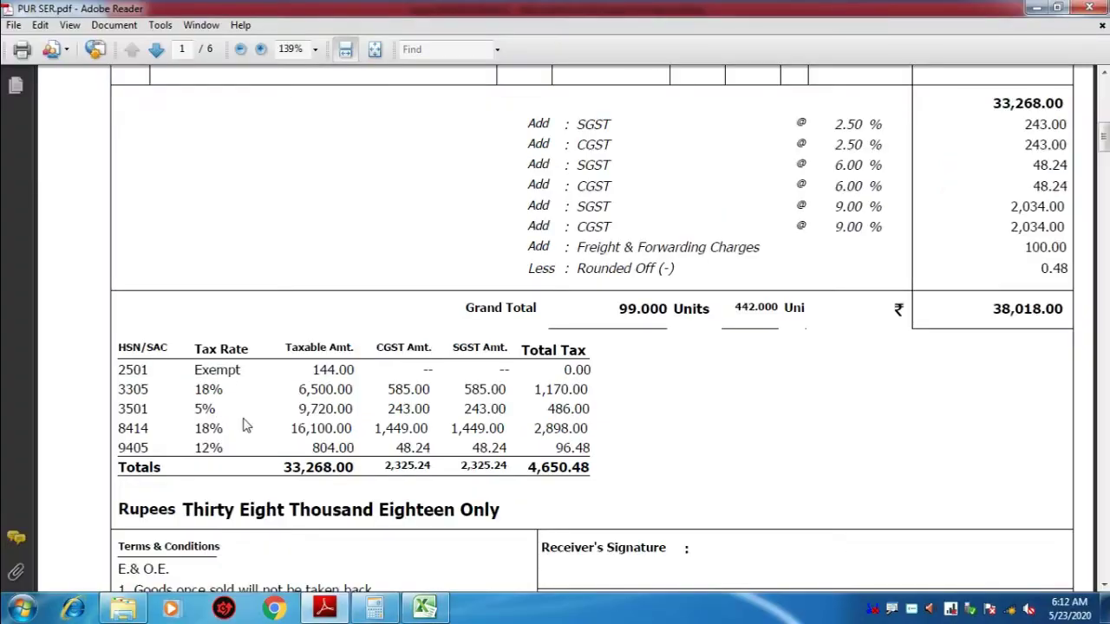
scroll(247, 425, "up", 5)
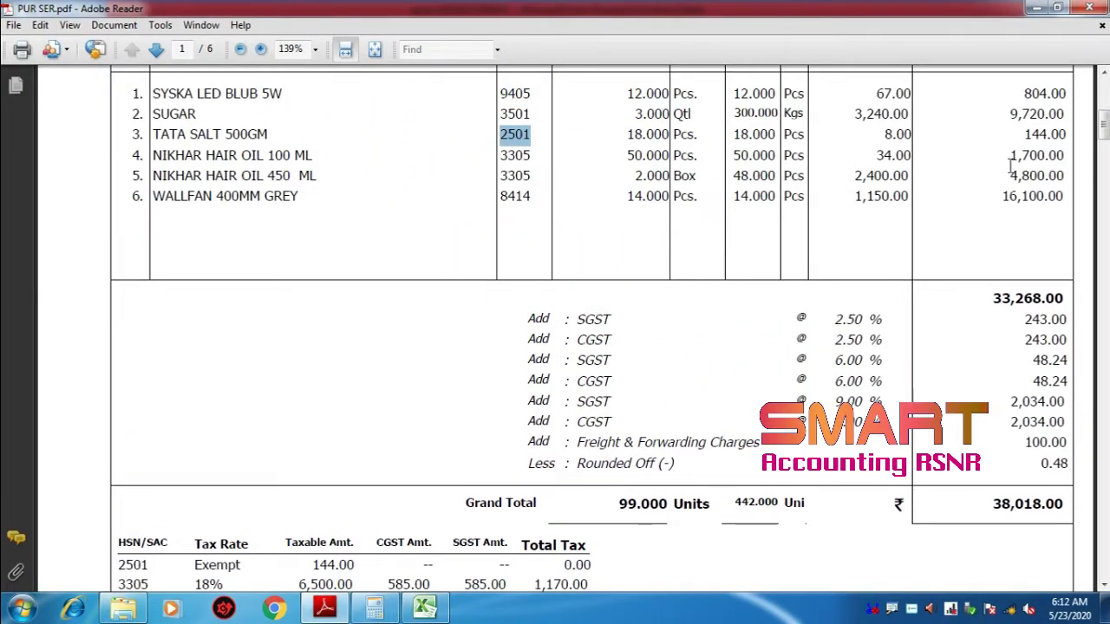
left_click(425, 610)
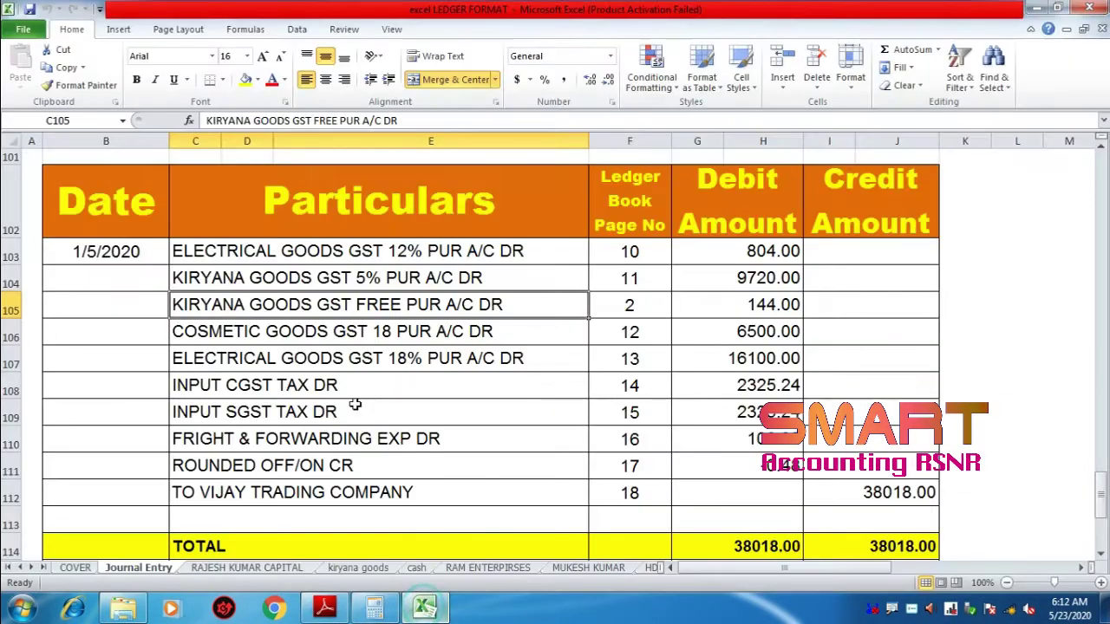
left_click(727, 306)
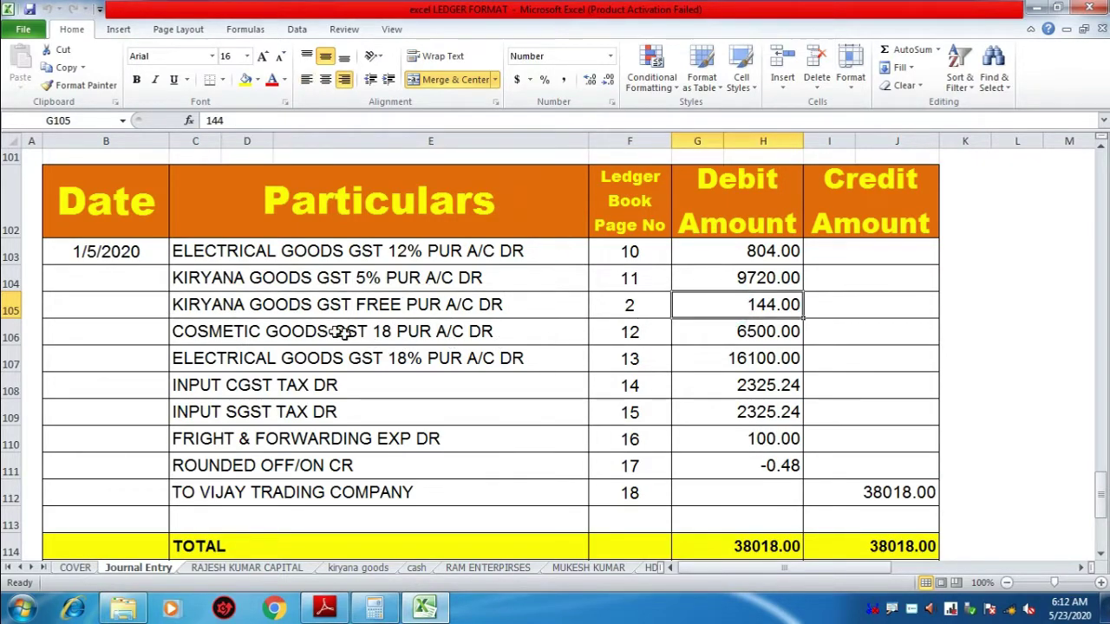
- Match the journal's COSMETIC GOODS GST 18 line and debit amount with the two NIKHAR HAIR OIL items and their tax rate on the invoice
left_click(308, 331)
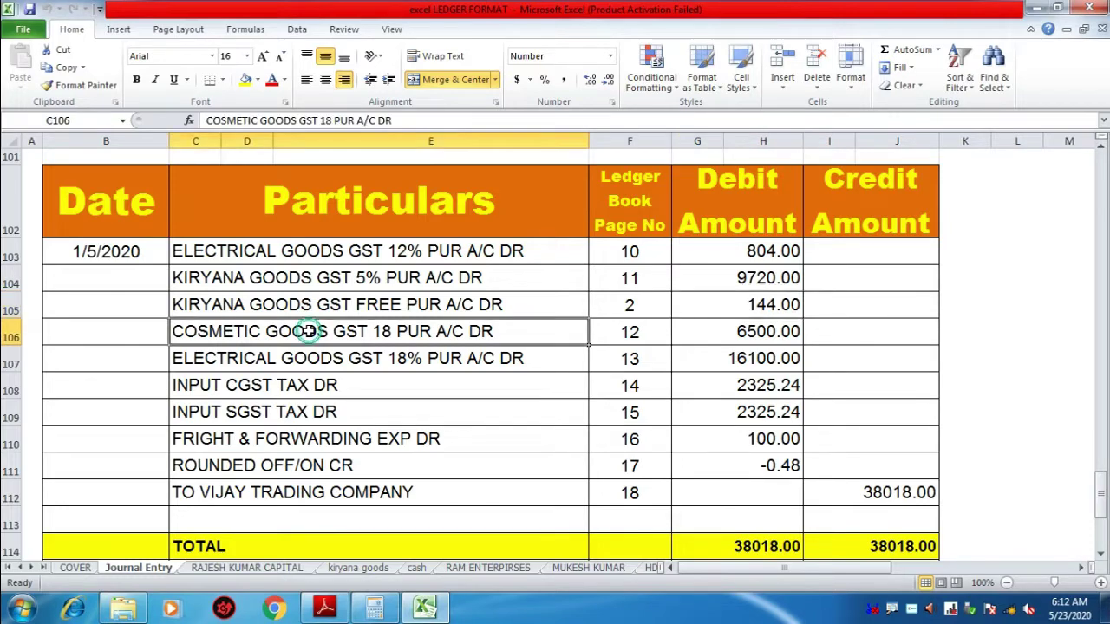
left_click(325, 607)
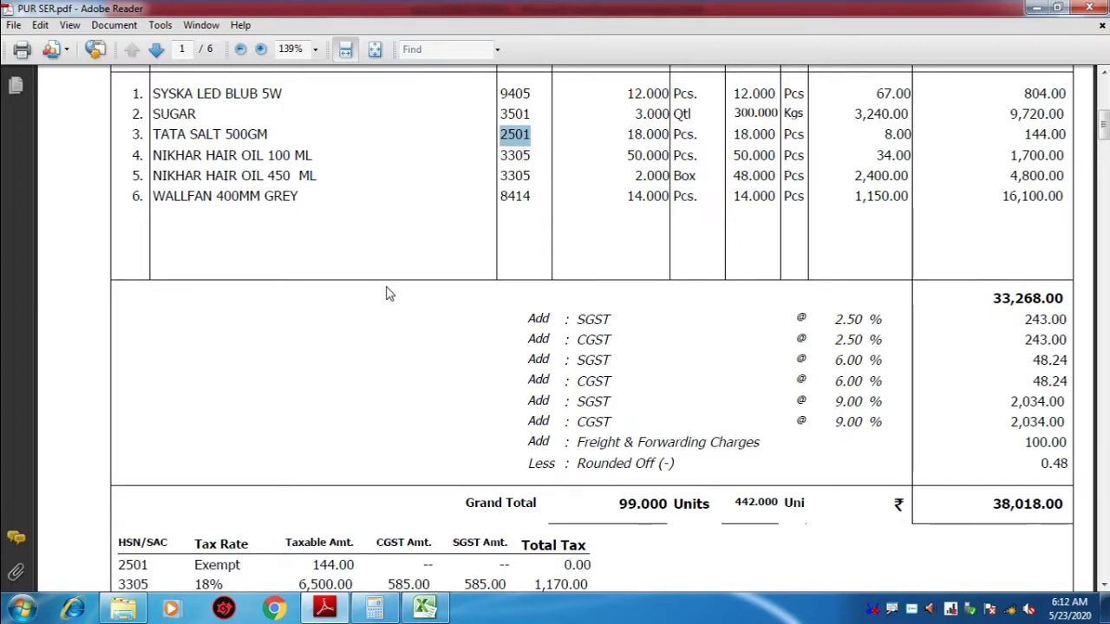
scroll(347, 346, "down", 3)
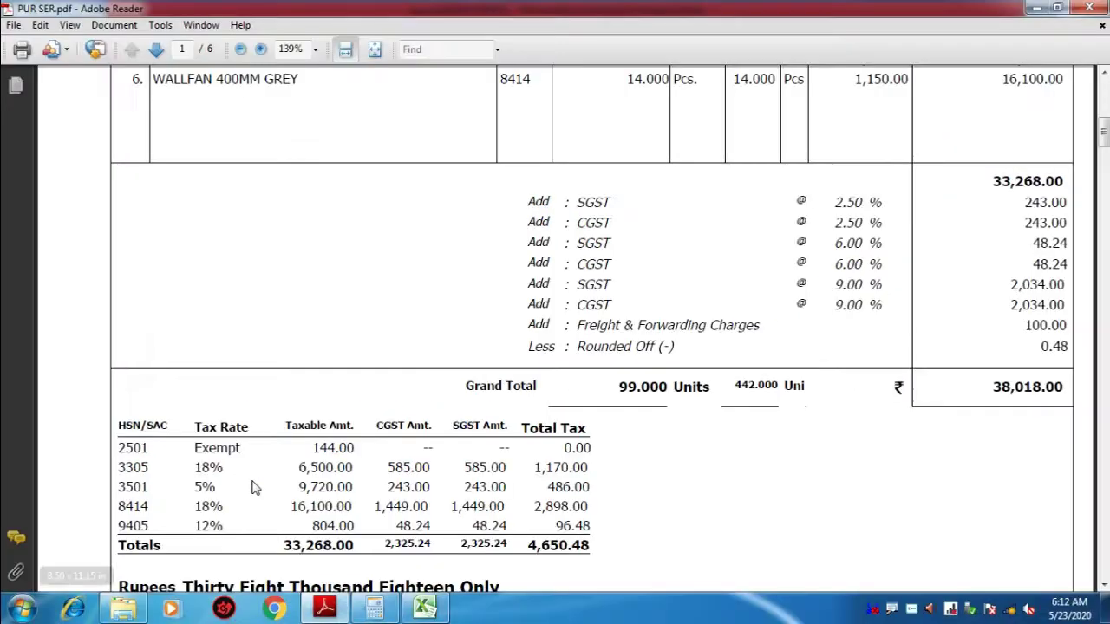
scroll(412, 473, "up", 2)
scroll(412, 472, "up", 3)
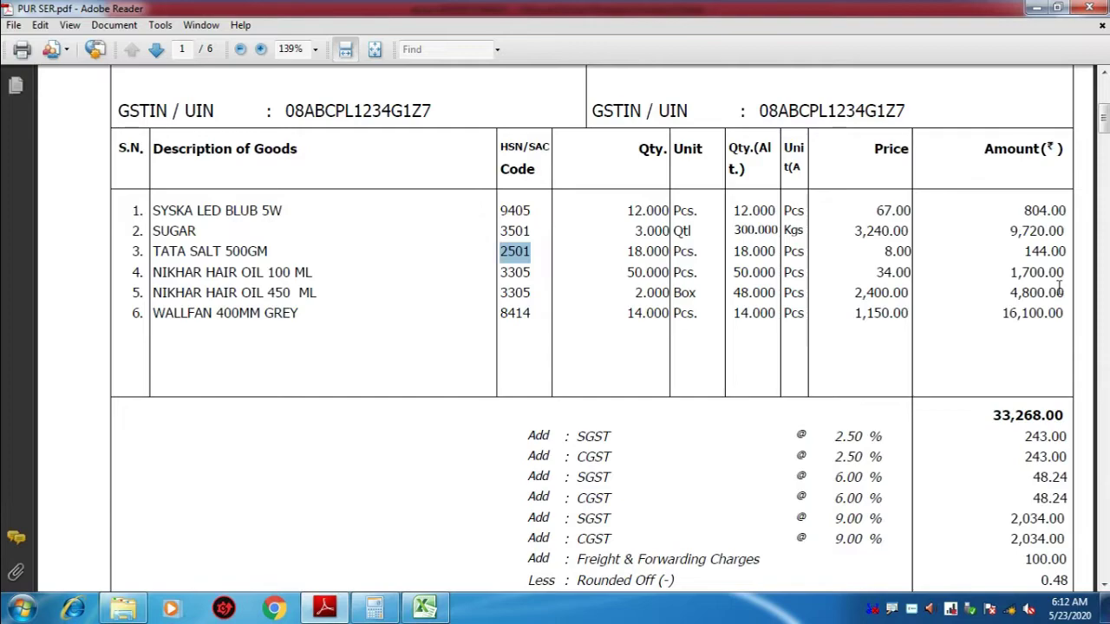
left_click(425, 606)
left_click(725, 335)
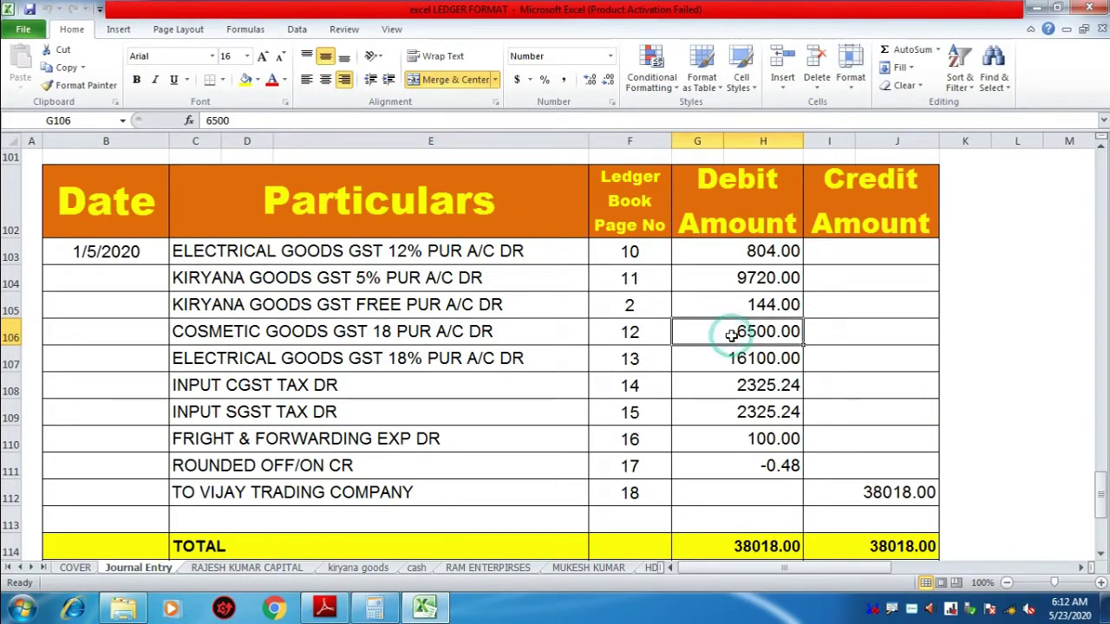
- Match the journal's ELECTRICAL GOODS GST 18% line and debit amount with the WALLFAN 400MM GREY item and its tax rate on the invoice
left_click(440, 368)
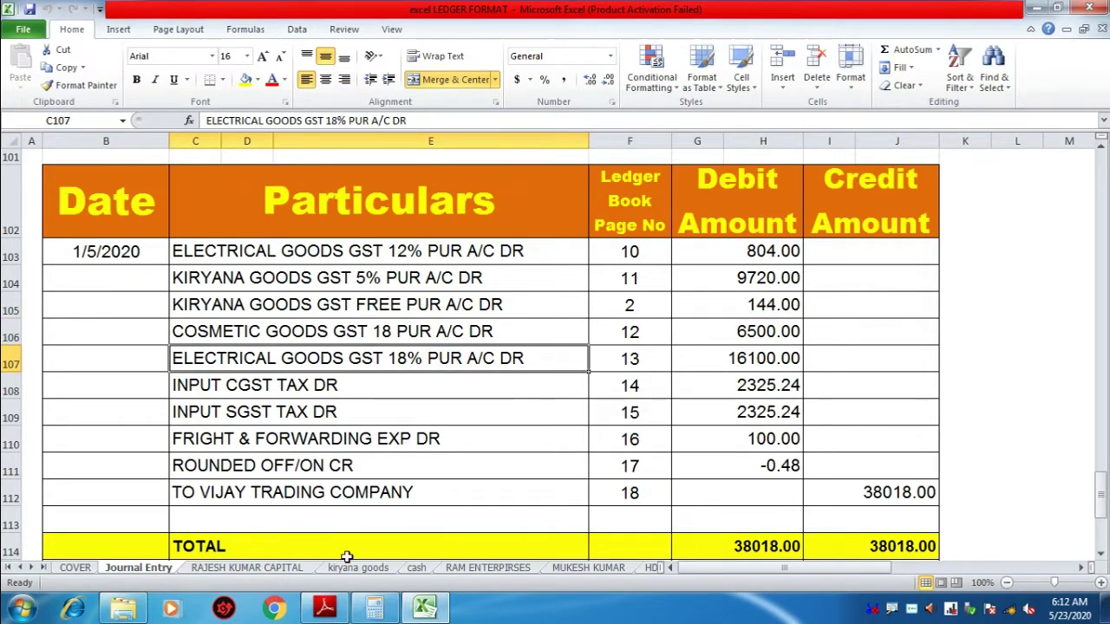
left_click(326, 609)
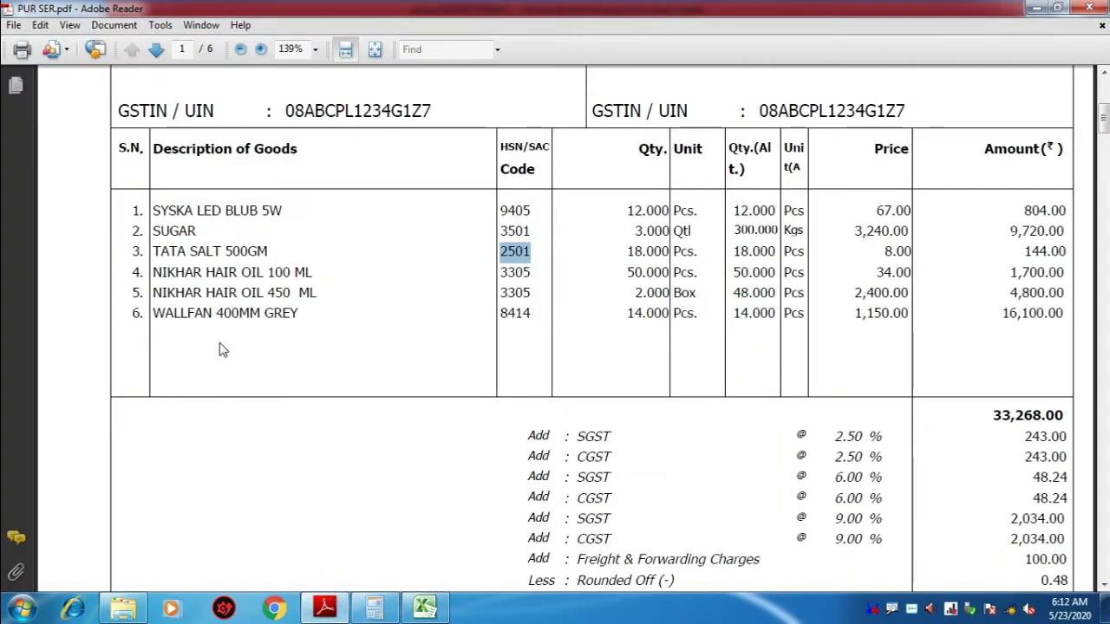
left_click(219, 347)
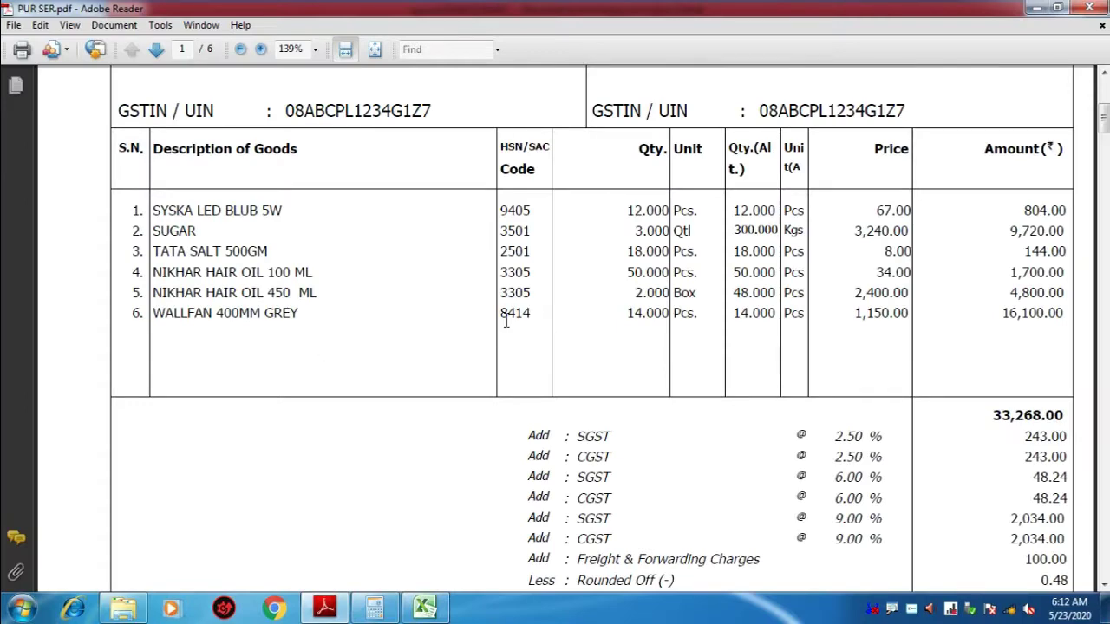
scroll(491, 338, "down", 5)
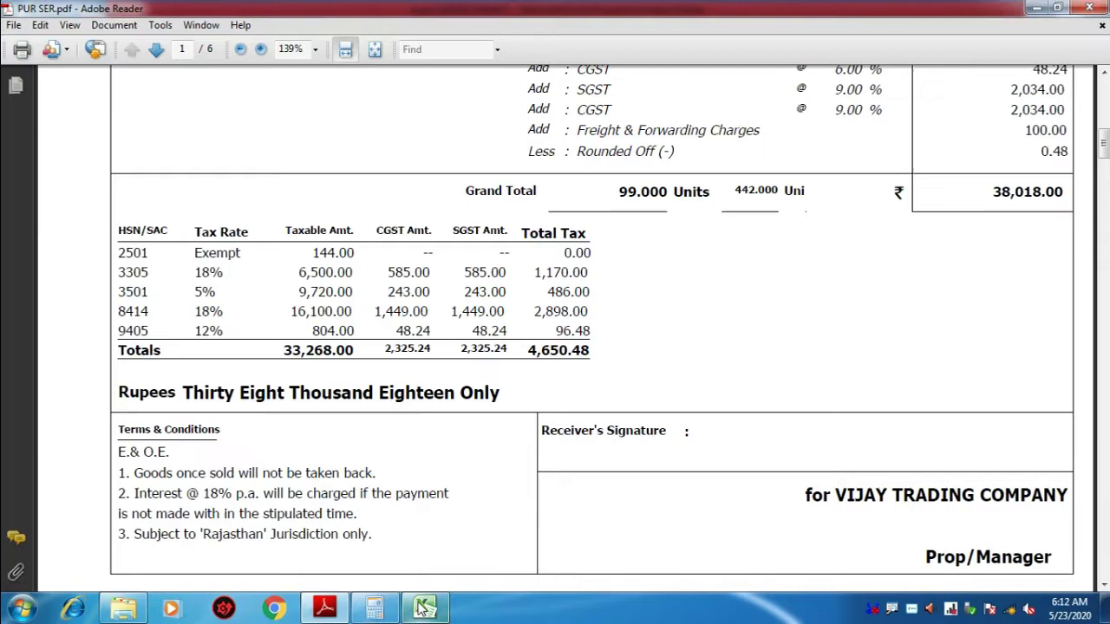
left_click(424, 607)
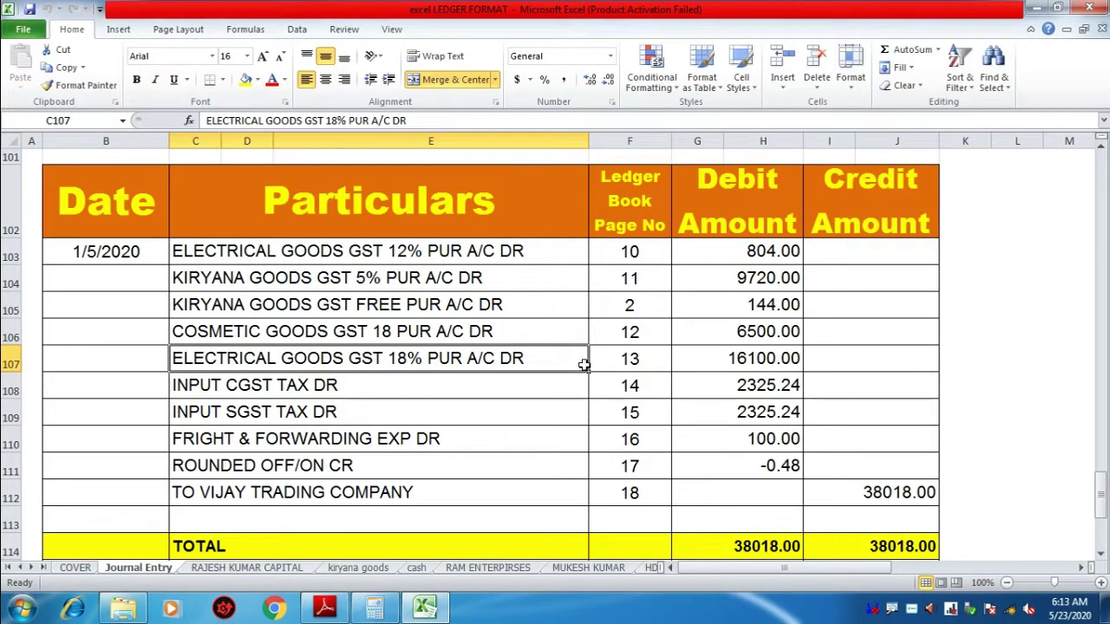
left_click(715, 365)
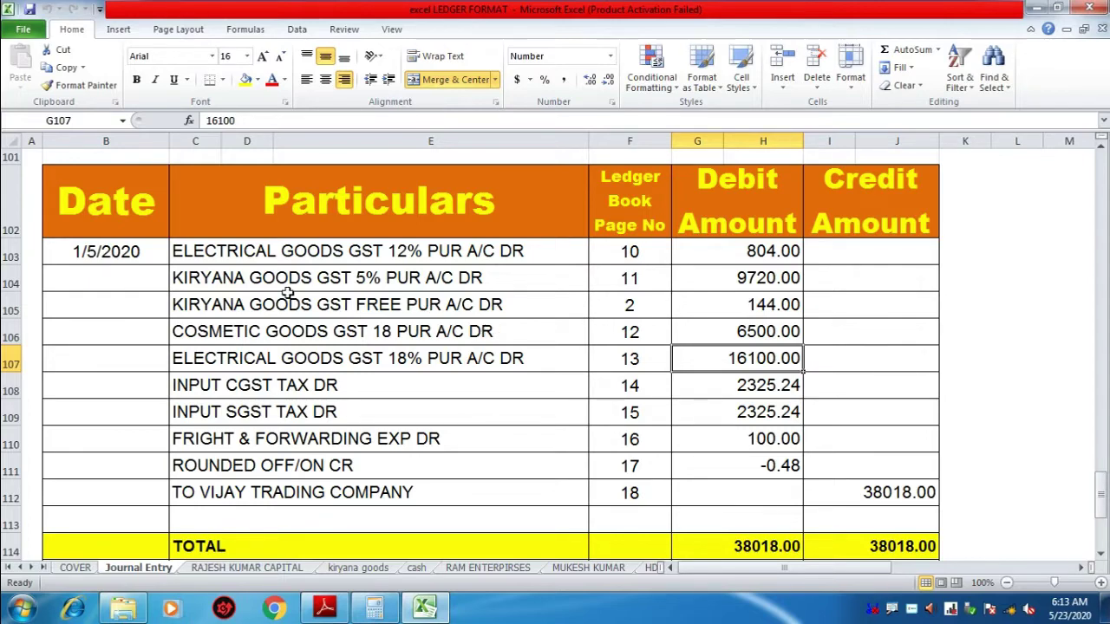
- Compare the journal's INPUT CGST TAX and INPUT SGST TAX lines with the CGST and SGST totals in the invoice's tax table
scroll(295, 336, "down", 1)
left_click(227, 272)
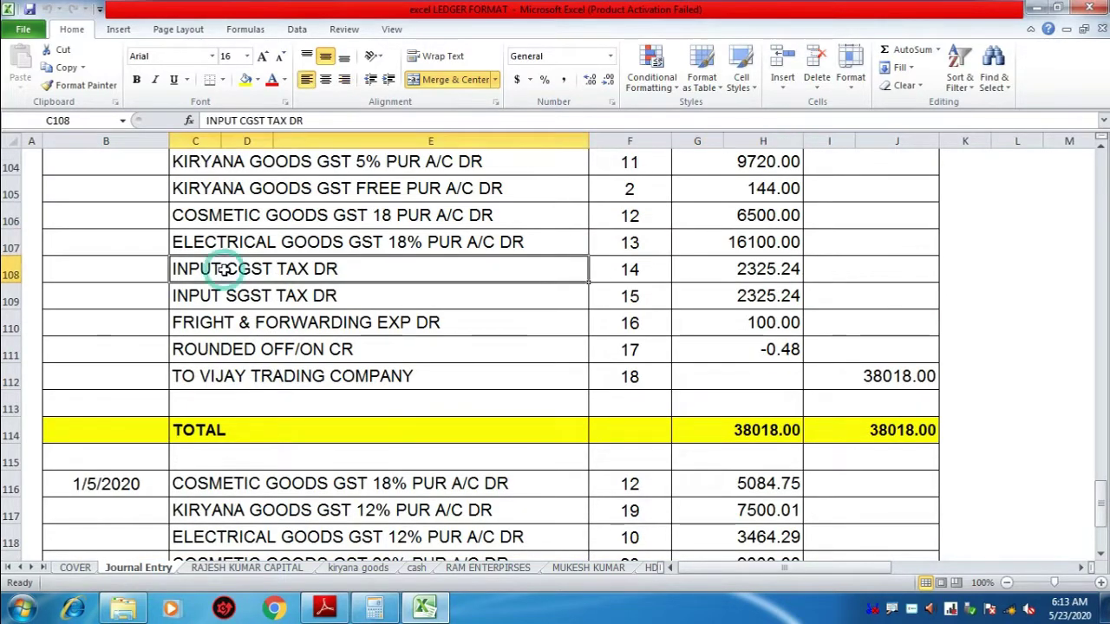
left_click(223, 295)
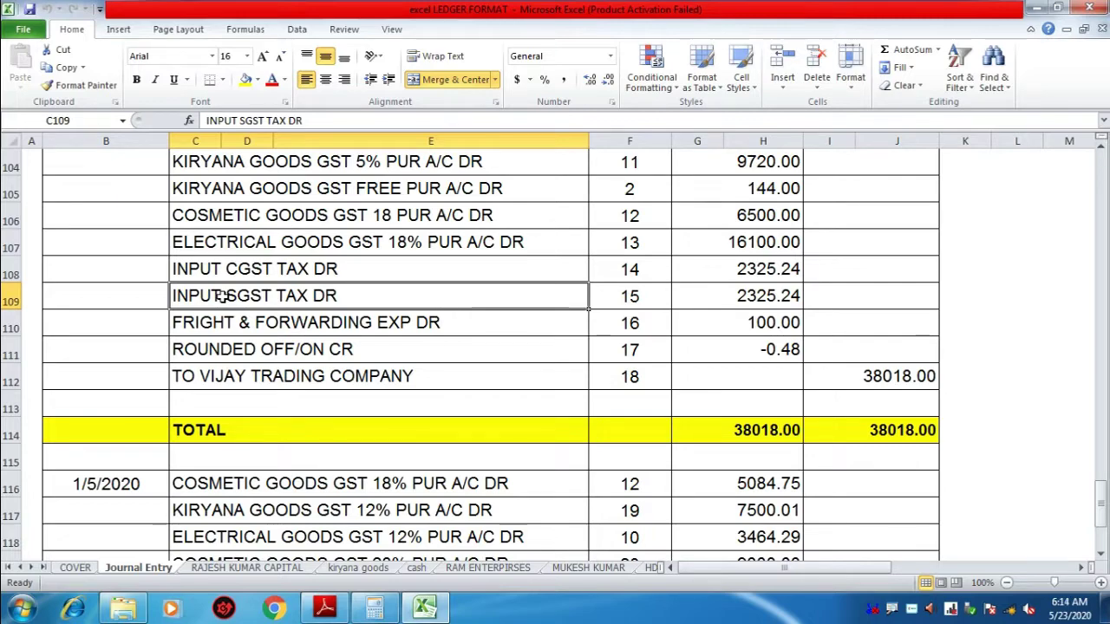
left_click(234, 269)
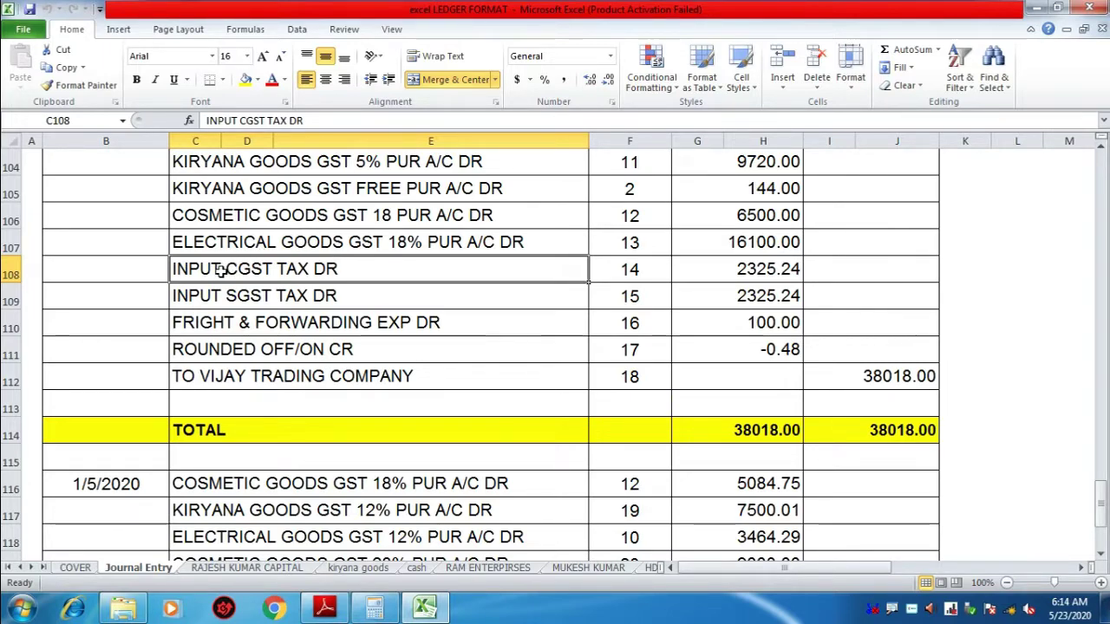
left_click(222, 296)
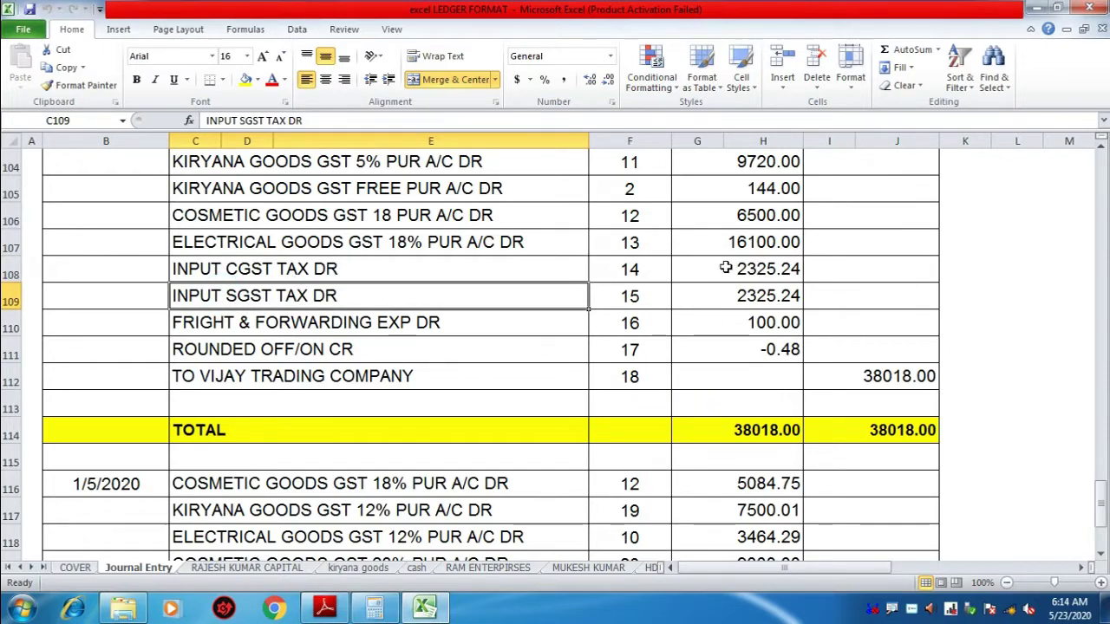
left_click(325, 607)
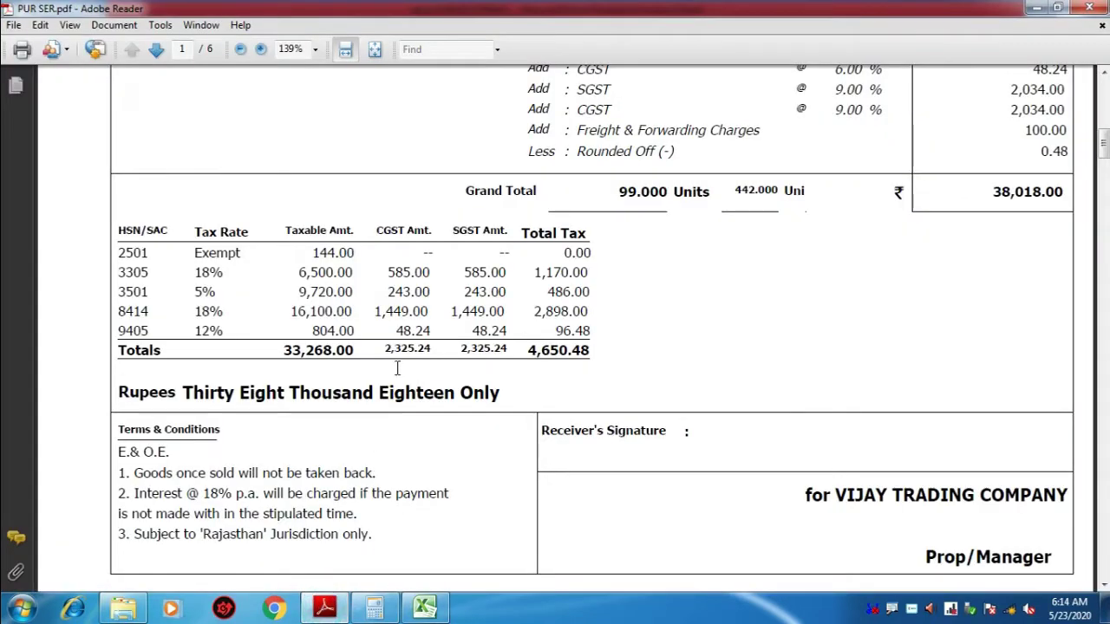
left_click(382, 345)
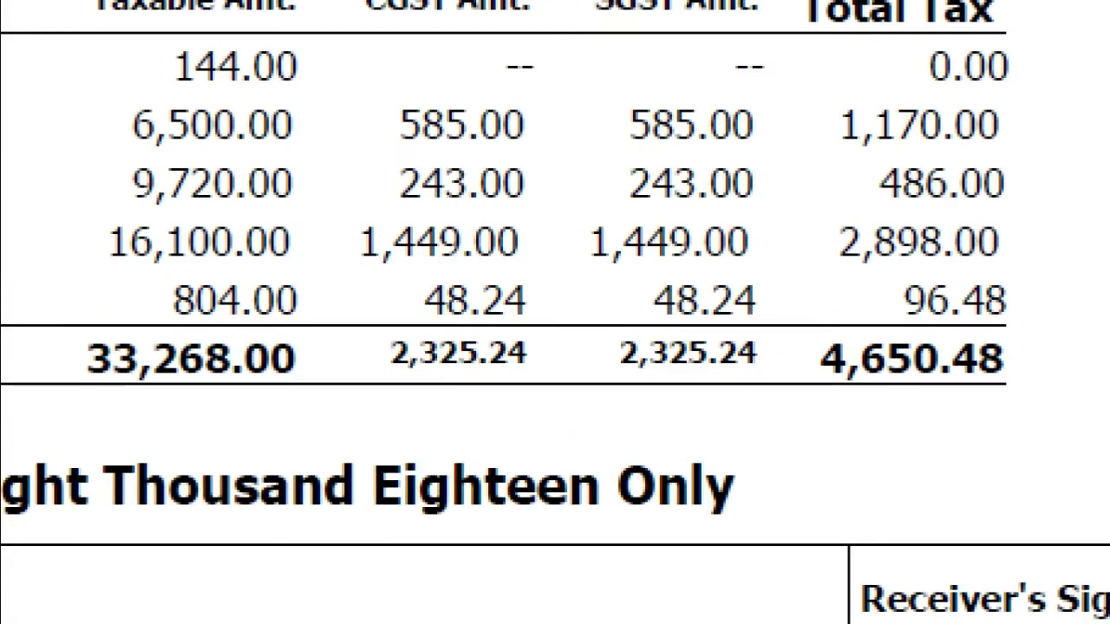
mouse_move(378, 304)
left_mouse_down()
mouse_move(418, 423)
mouse_move(919, 421)
mouse_move(685, 290)
mouse_move(200, 353)
left_mouse_up()
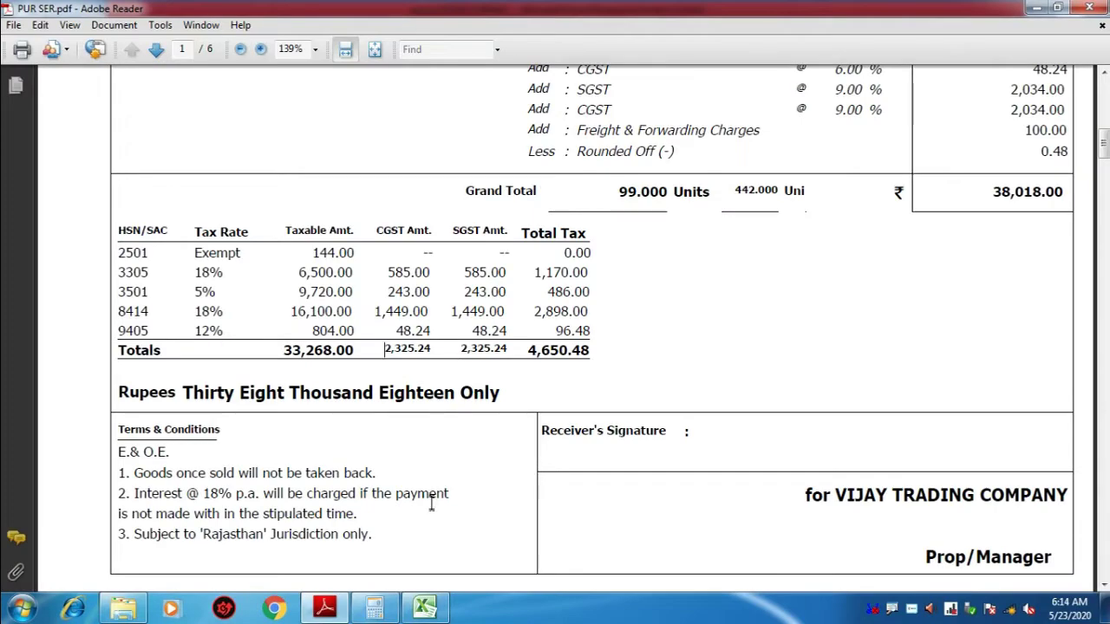
- Compare the journal's FRIGHT & FORWARDING EXP debit with the invoice's freight charge, and check the ROUNDED OFF/ON line
left_click(424, 607)
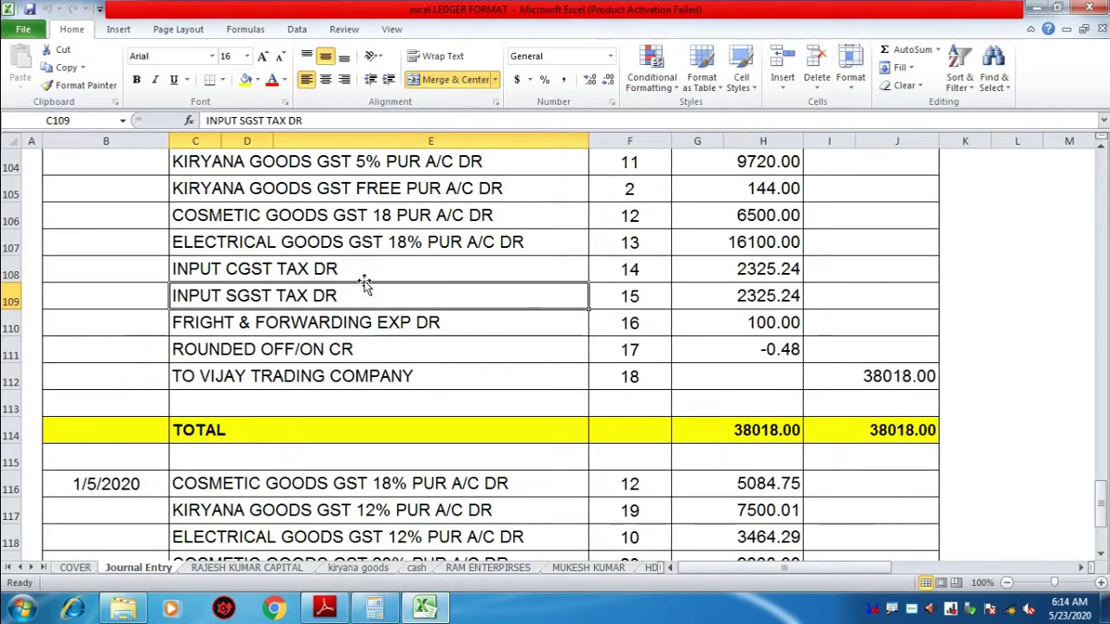
scroll(366, 287, "up", 1)
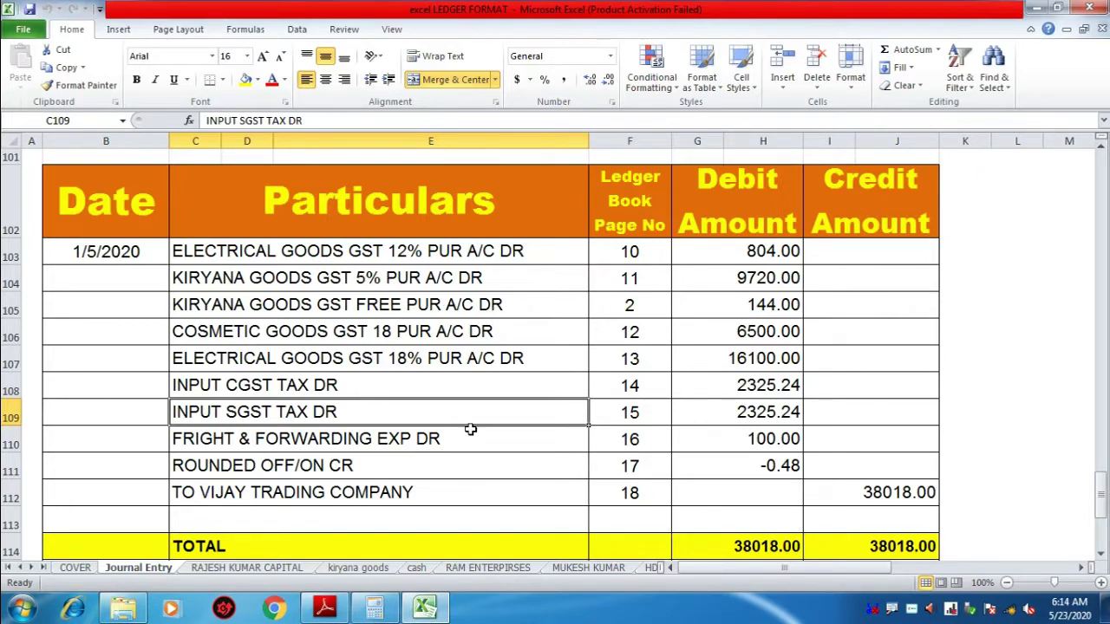
left_click(478, 438)
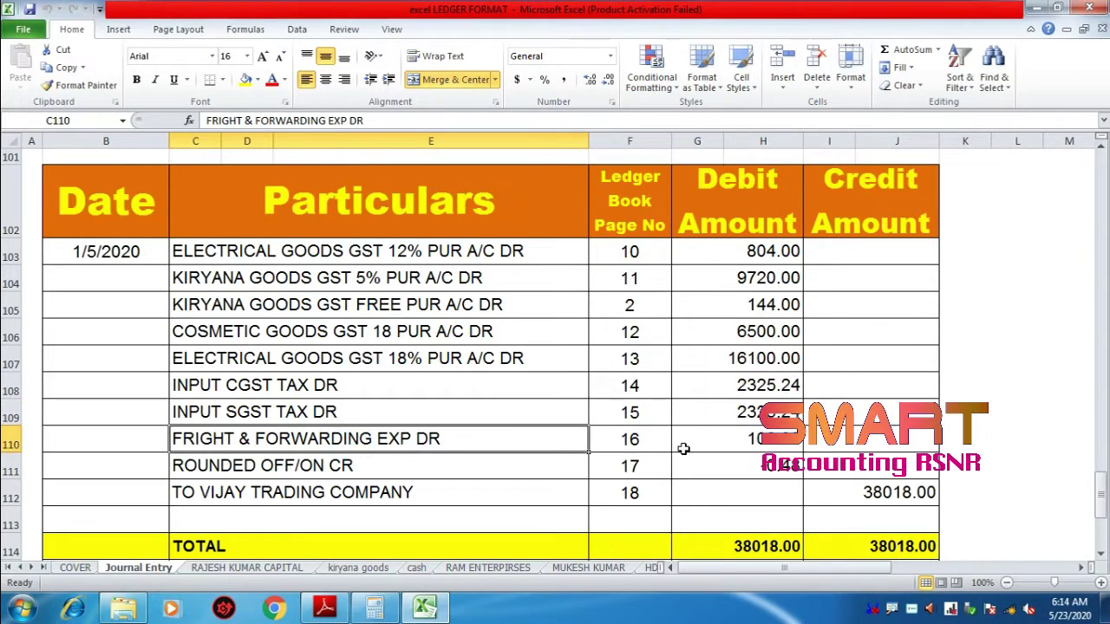
left_click(690, 443)
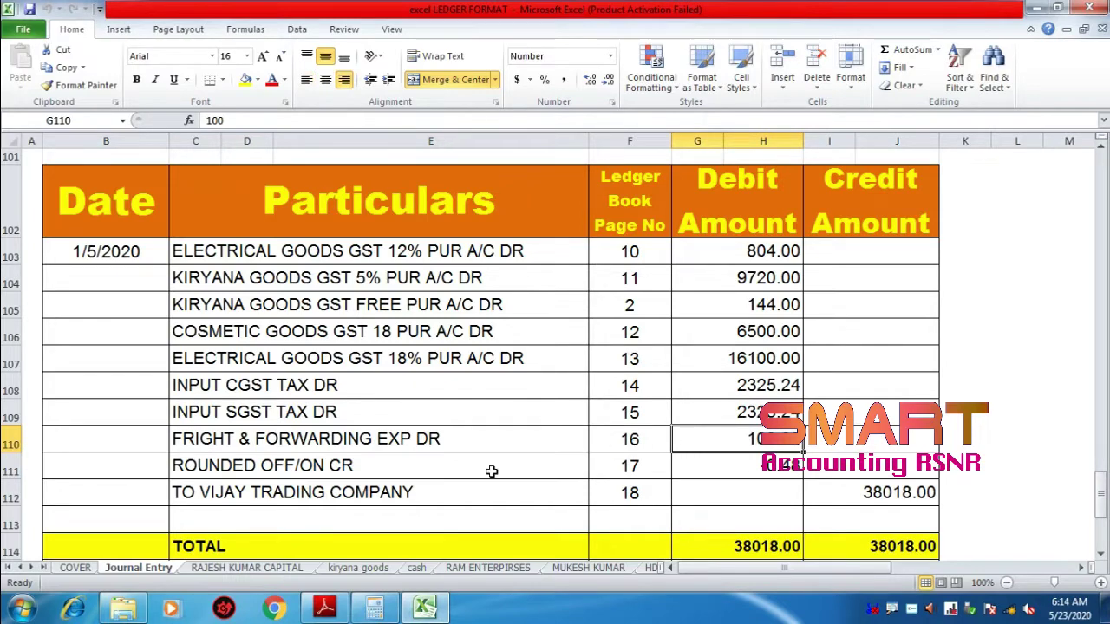
left_click(326, 607)
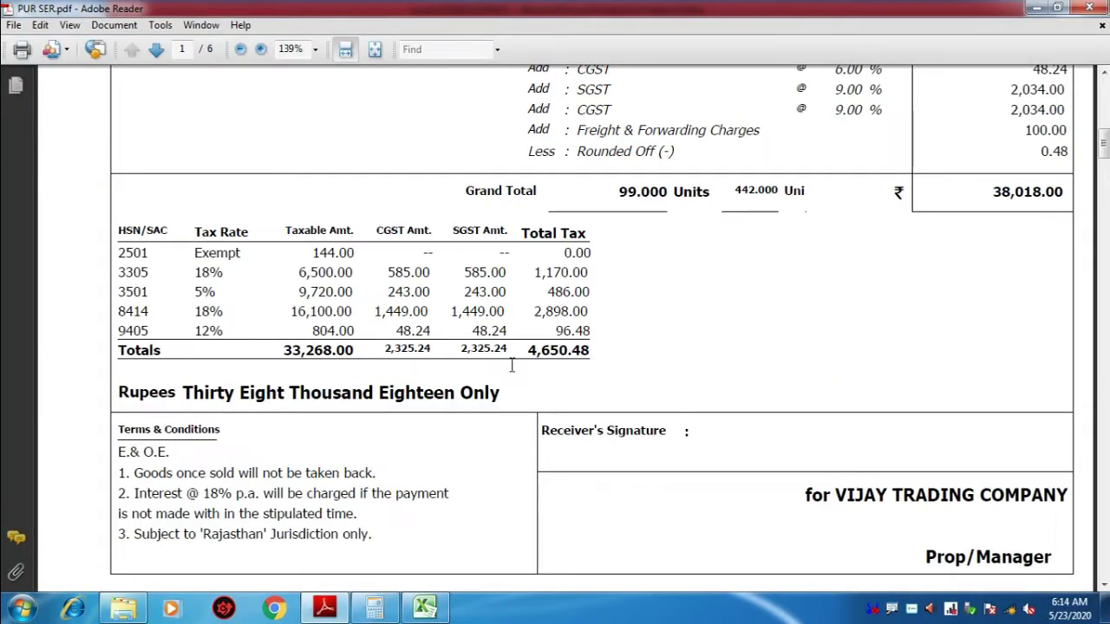
left_click(425, 607)
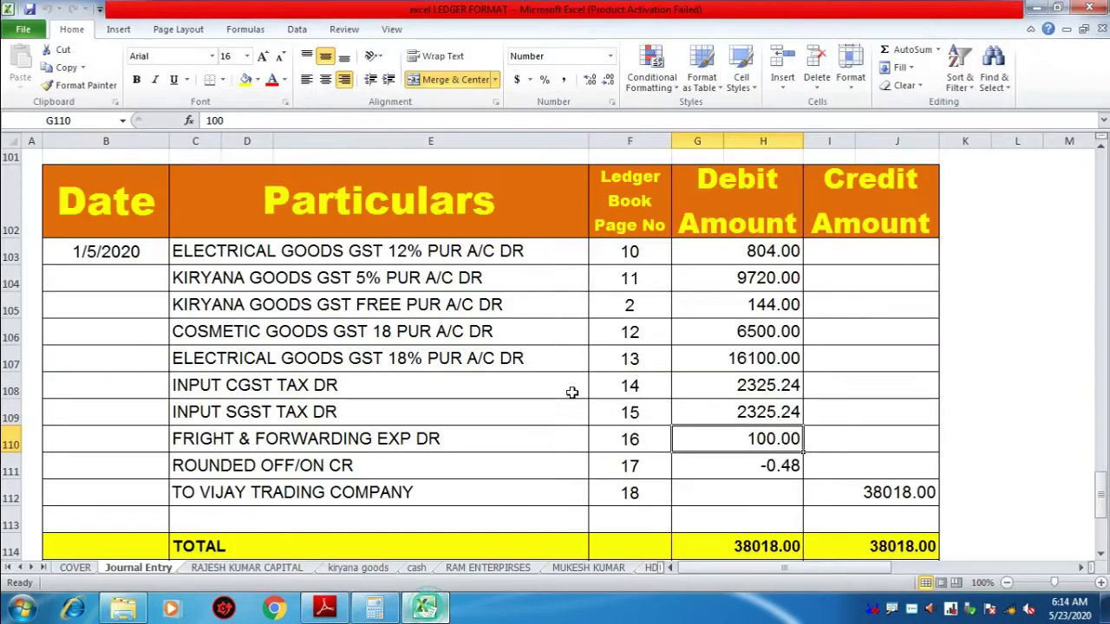
left_click(713, 438)
left_click(294, 472)
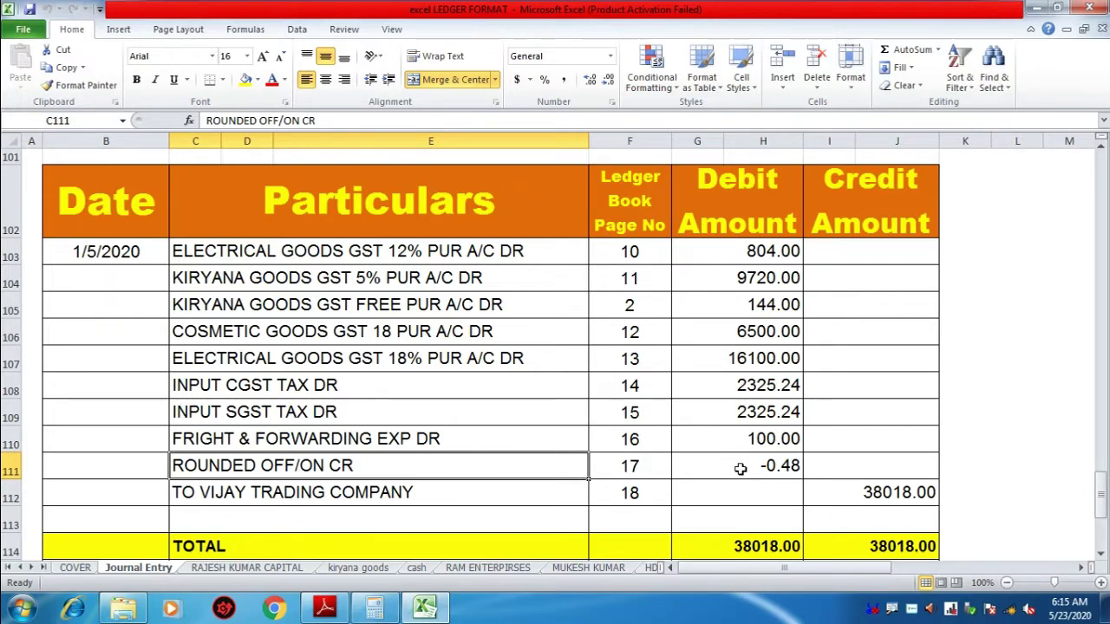
left_click(449, 461)
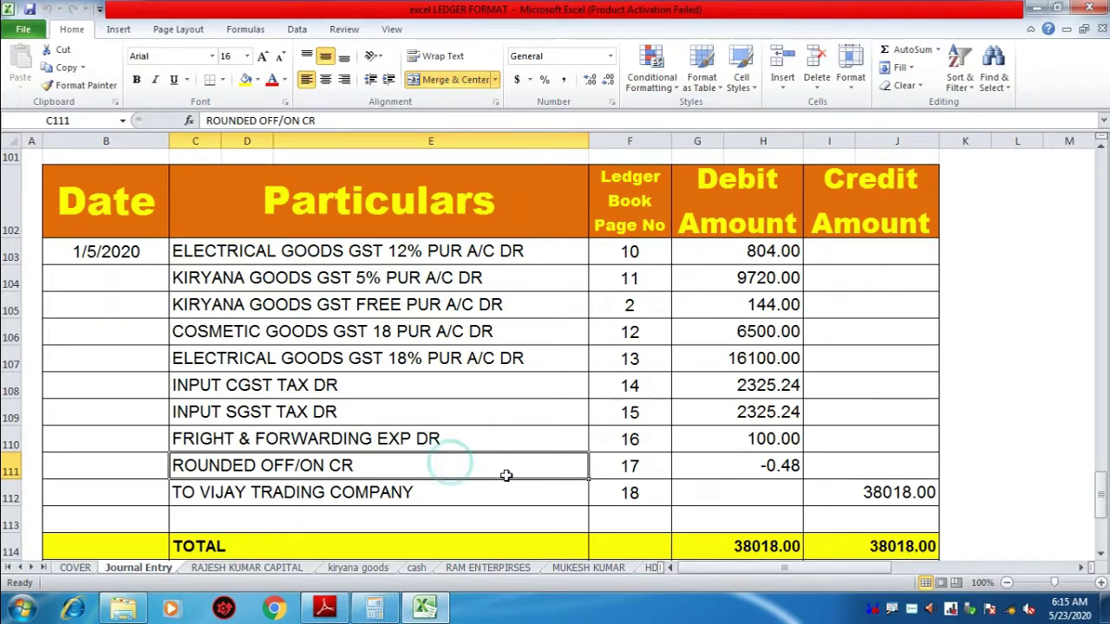
- Compare the credit amount on the journal's TO VIJAY TRADING COMPANY line with the grand total on the PDF invoice
scroll(497, 482, "down", 1)
left_click(383, 380)
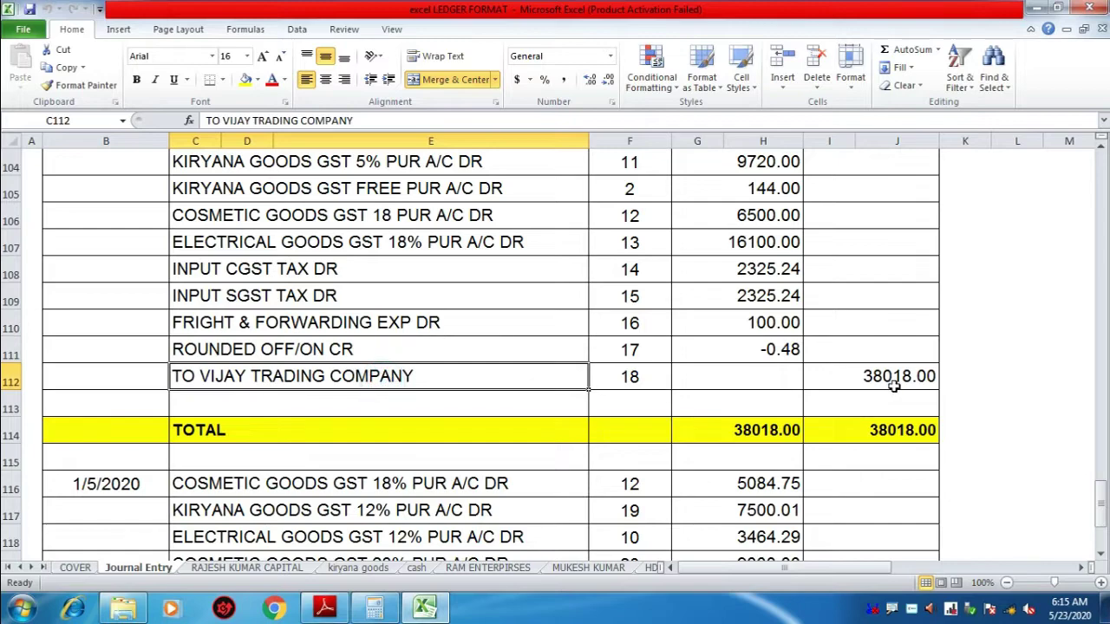
left_click(867, 378)
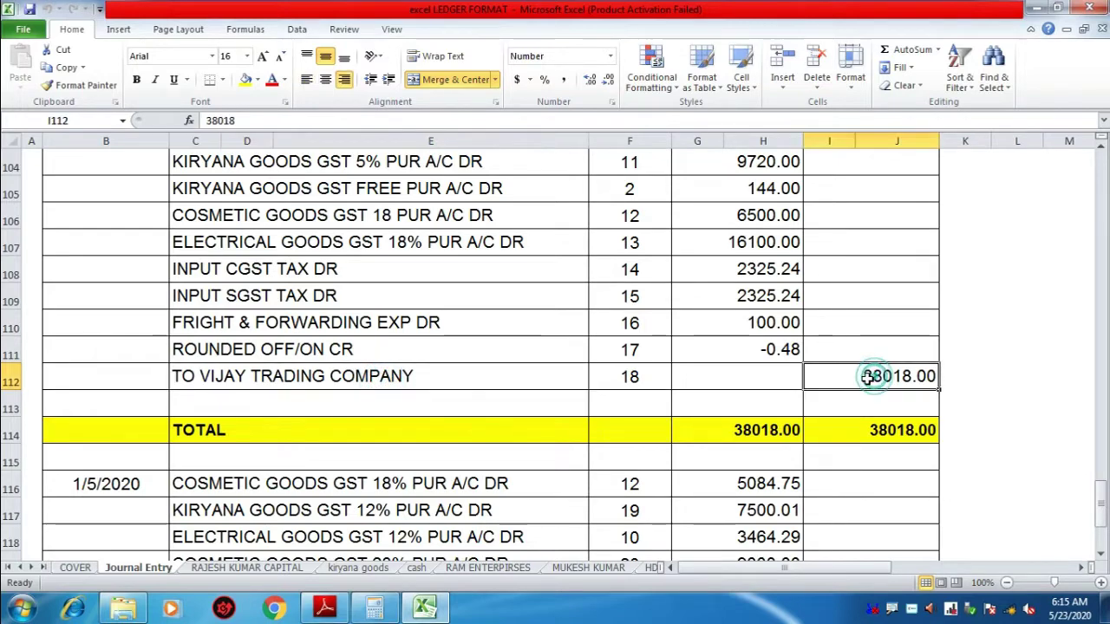
left_click(324, 607)
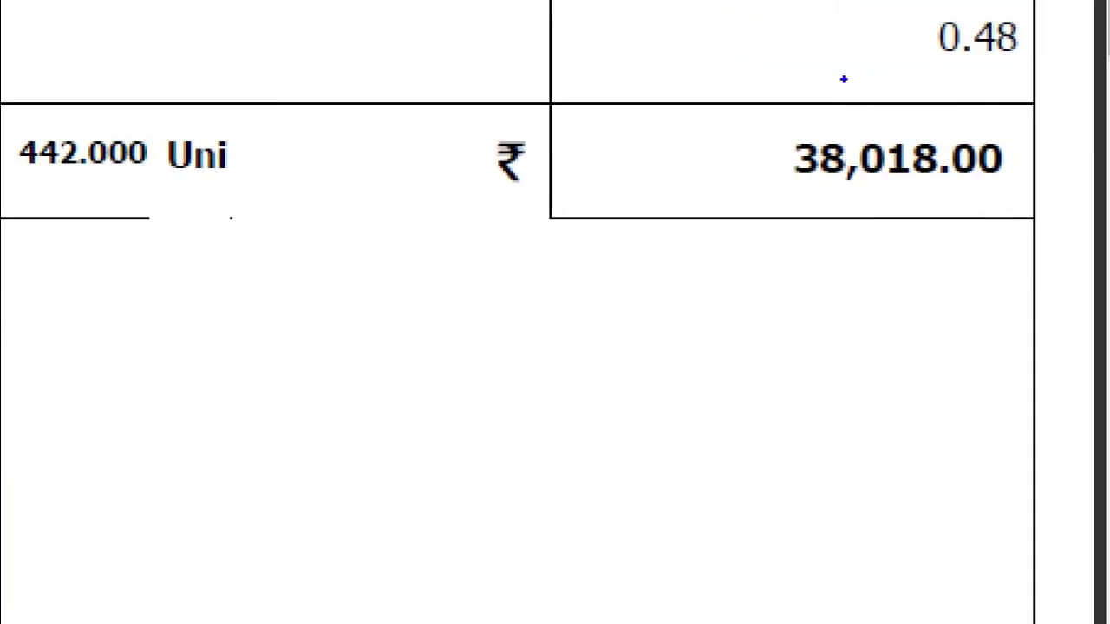
- Mark the grand total on the Vijay Trading Company invoice with a box and look back over its items and taxes
left_click_drag(723, 90, 1041, 221)
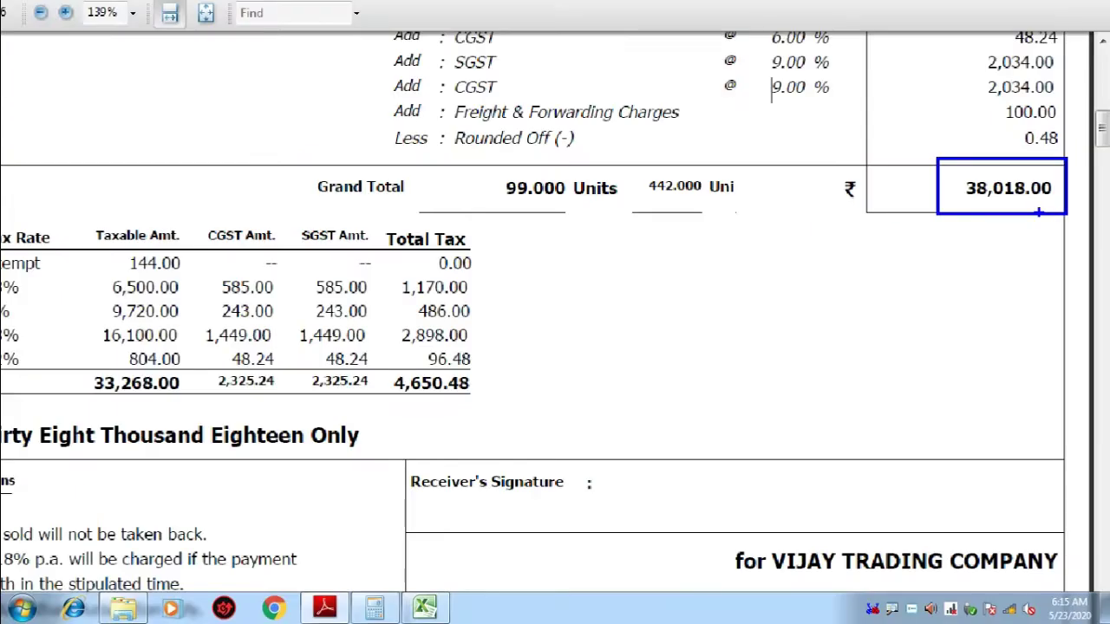
scroll(513, 304, "up", 1)
scroll(513, 303, "up", 5)
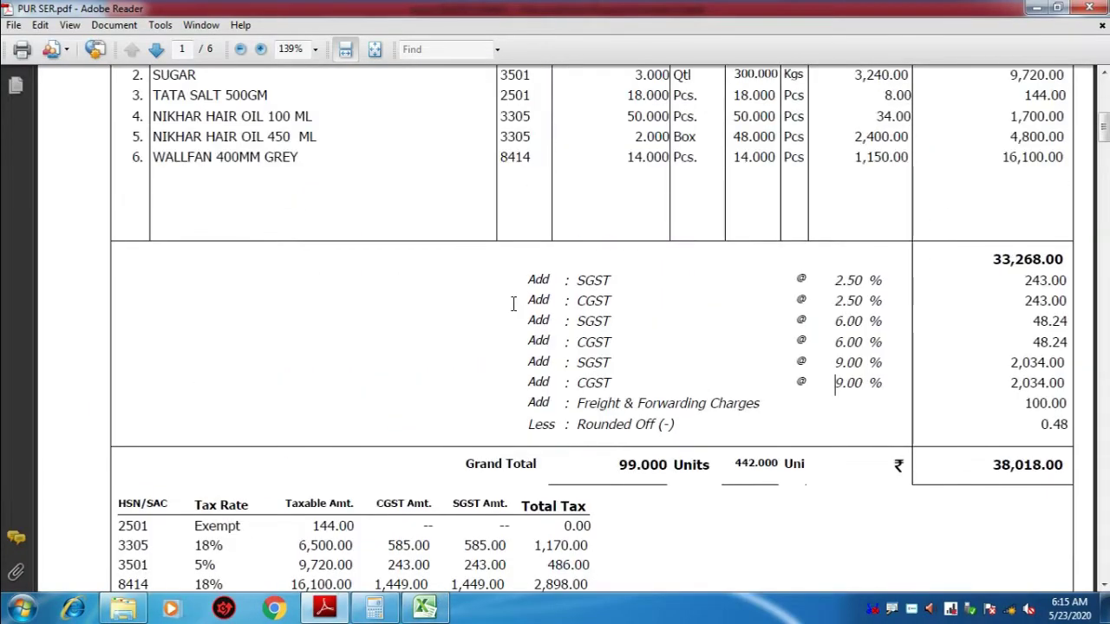
- Review the Vijay Trading Company journal entry in Excel, covering the debit lines from ELECTRICAL GOODS GST 12% to FRIGHT & FORWARDING EXP
left_click(424, 608)
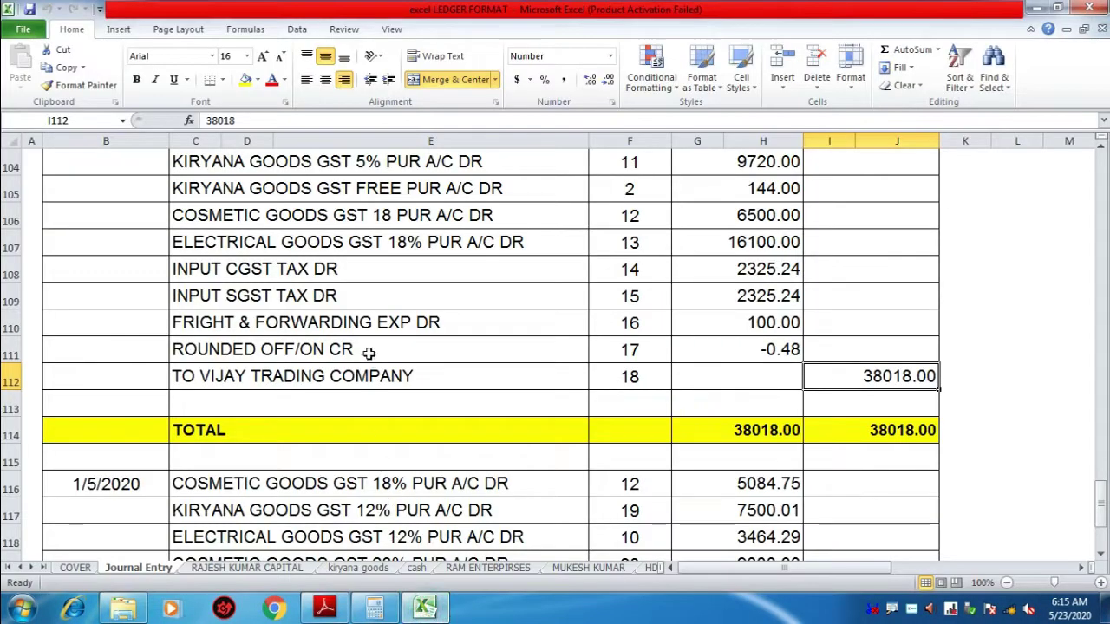
scroll(295, 334, "up", 3)
left_click_drag(291, 466, 693, 496)
scroll(693, 496, "down", 2)
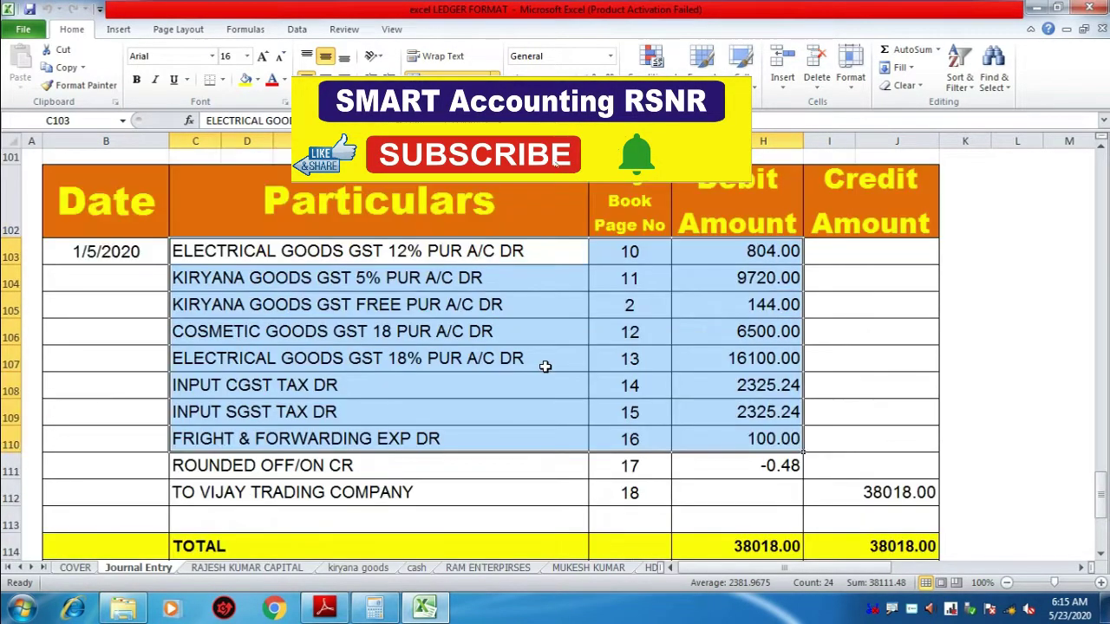
scroll(545, 367, "up", 1)
left_click(510, 375)
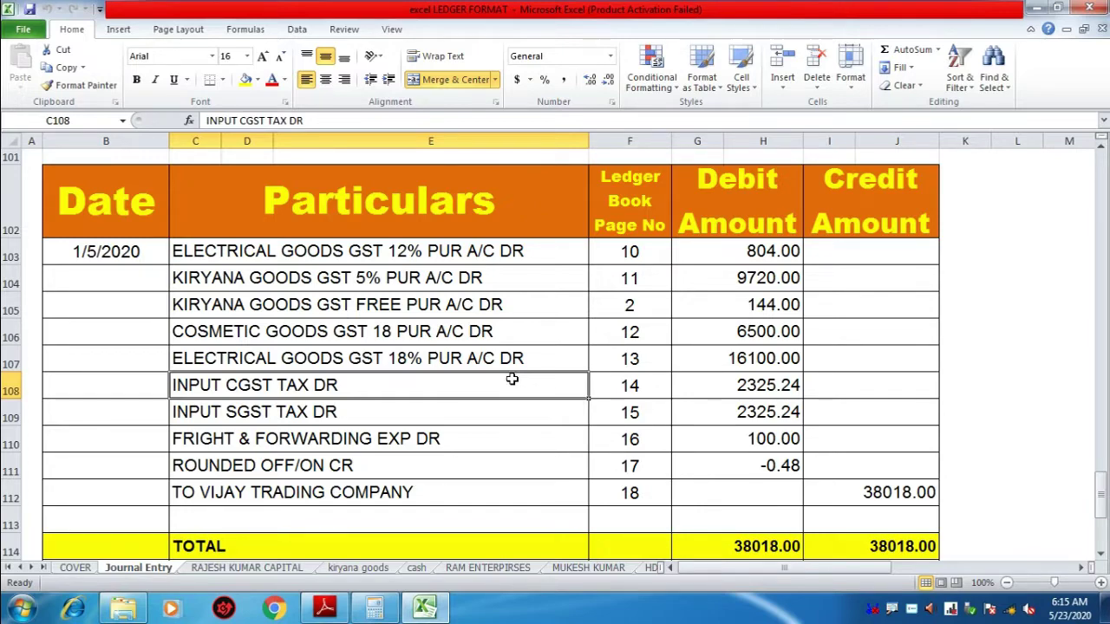
- Find the RV & COMPANY tax invoice on page 2 of the PDF and highlight the supplier's name and address
left_click(327, 610)
scroll(426, 468, "down", 12)
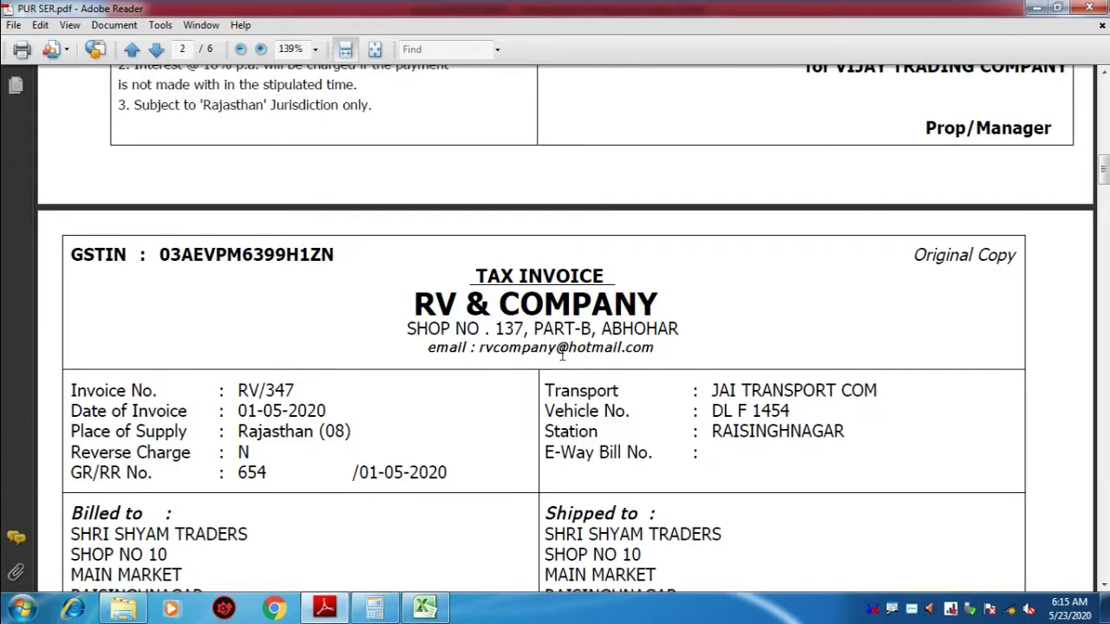
scroll(562, 356, "down", 3)
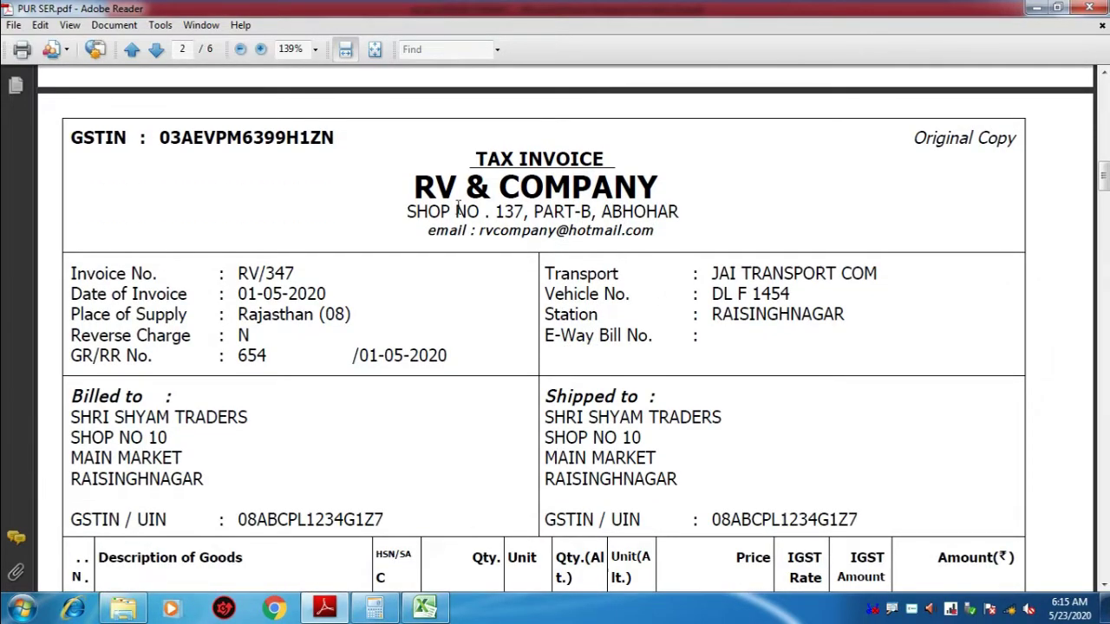
left_click_drag(420, 213, 707, 217)
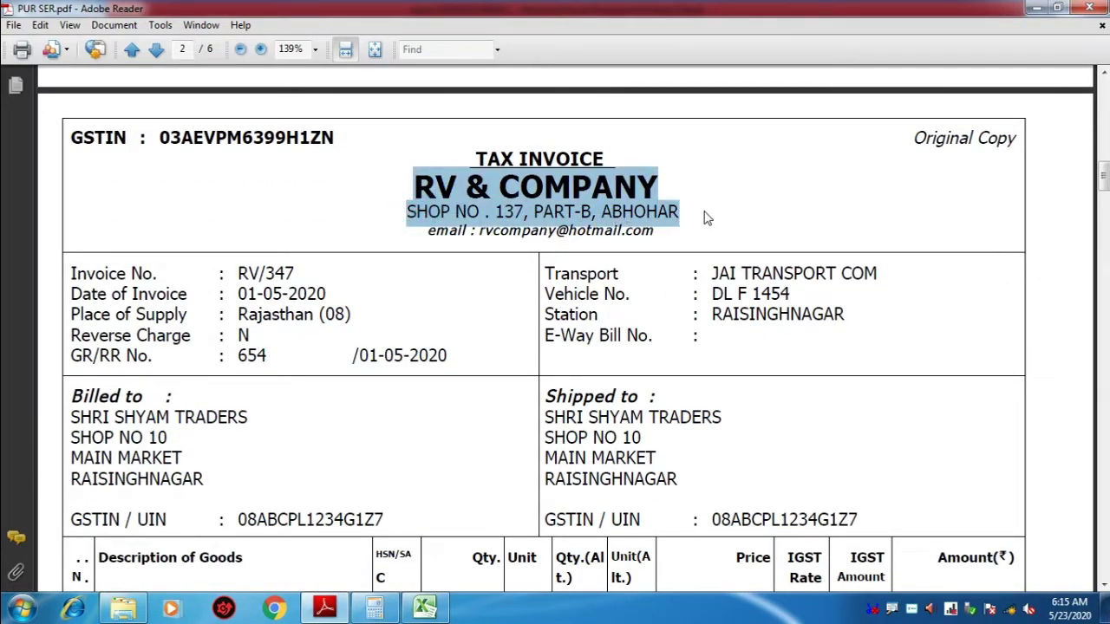
left_click(702, 215)
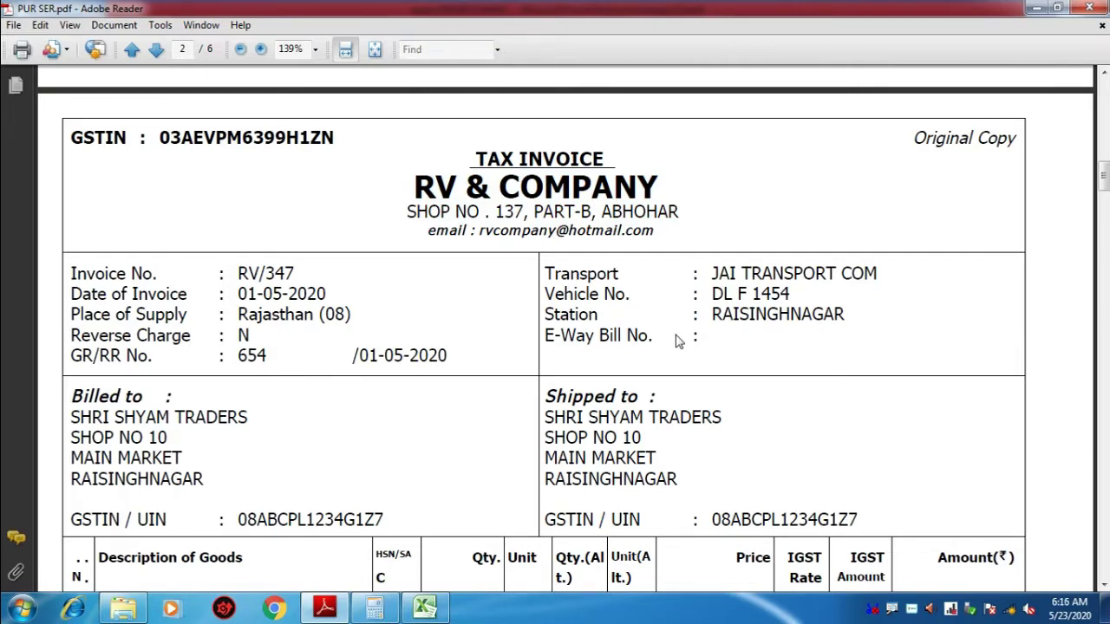
- Examine the RV & COMPANY invoice's IGST tax table and grand total, then its header details
scroll(679, 340, "down", 5)
scroll(679, 341, "down", 15)
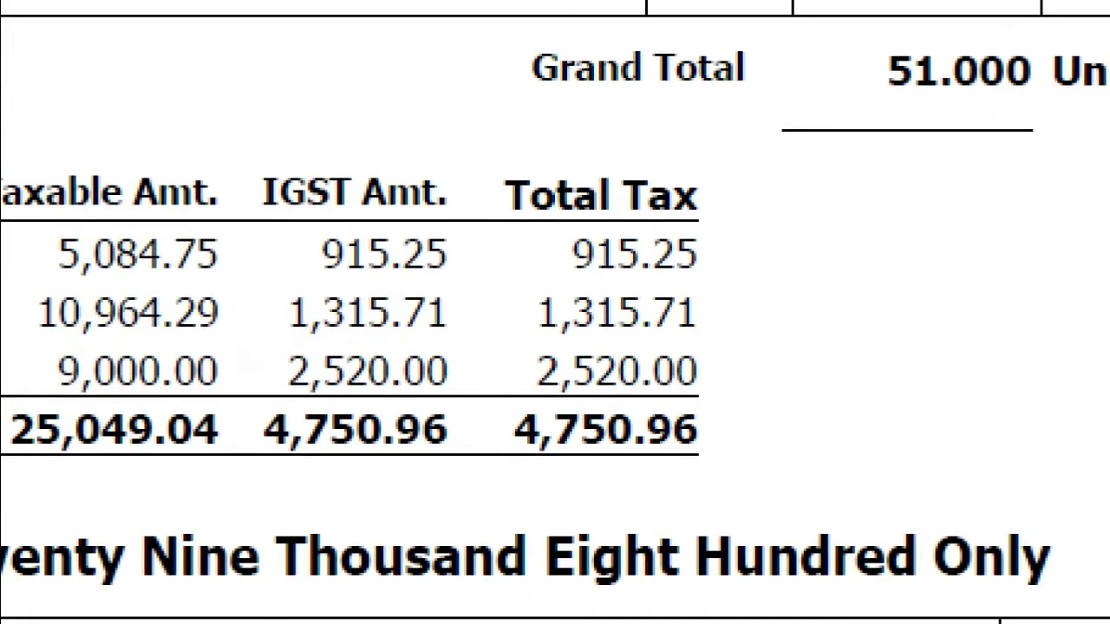
left_click(235, 281)
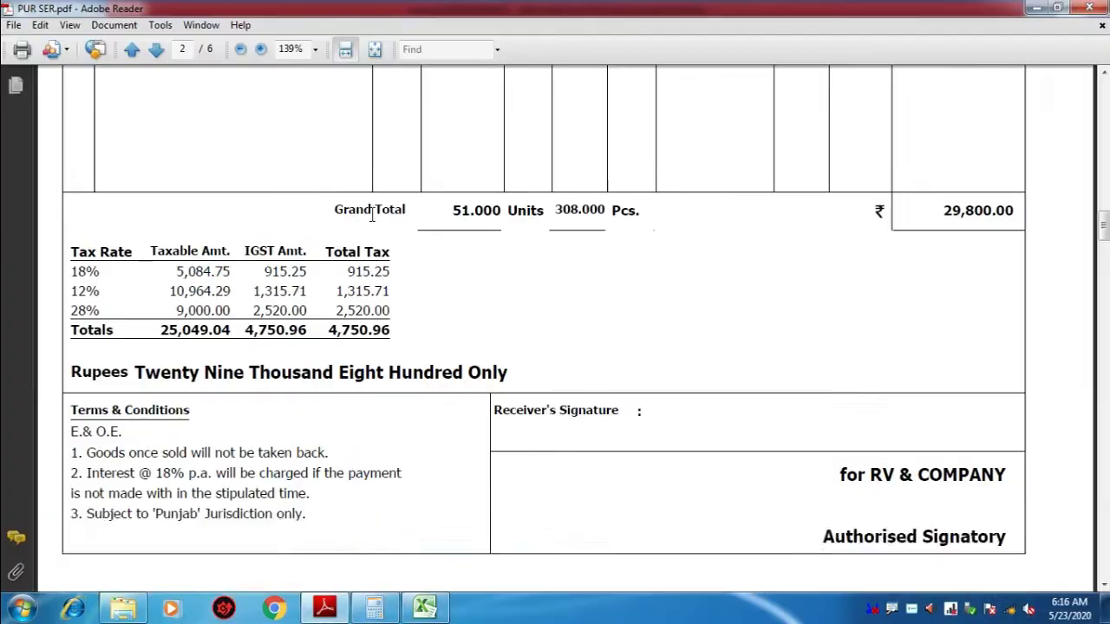
scroll(370, 217, "up", 10)
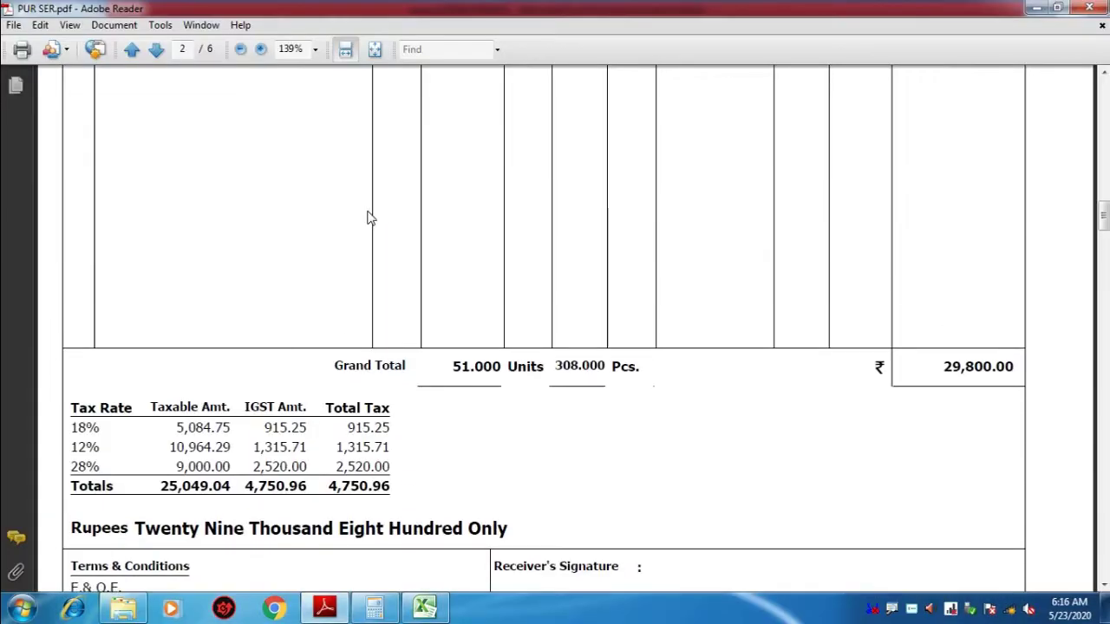
scroll(463, 189, "up", 3)
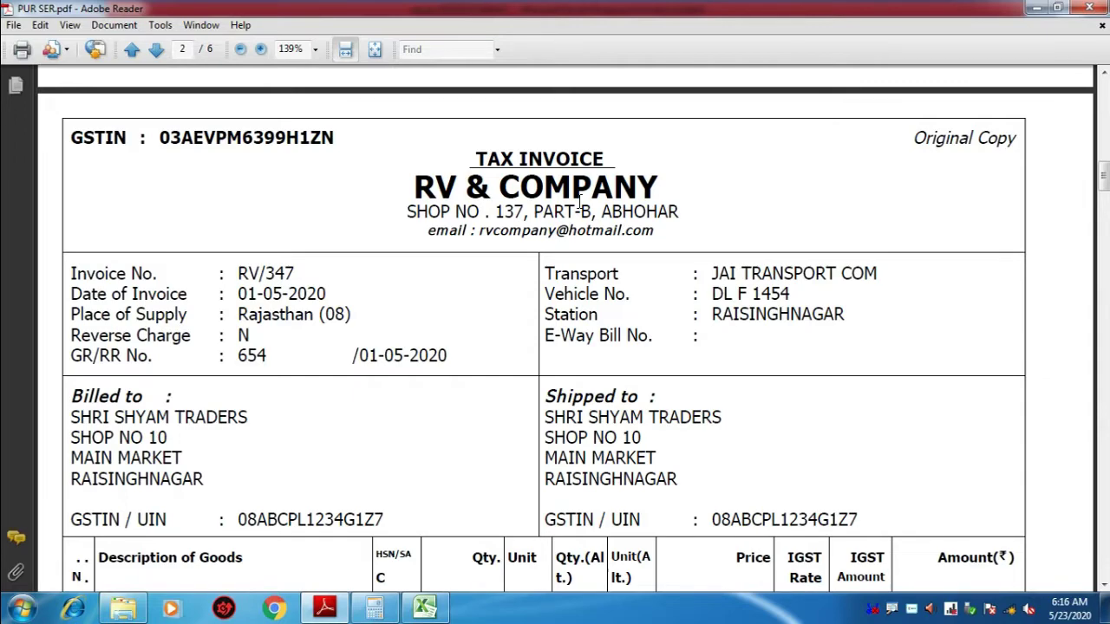
- Tick the four goods on the RV & COMPANY invoice: tooth paste, Saras ghee, Syska LED bulb and Clinic Plus shampoo
scroll(579, 205, "down", 5)
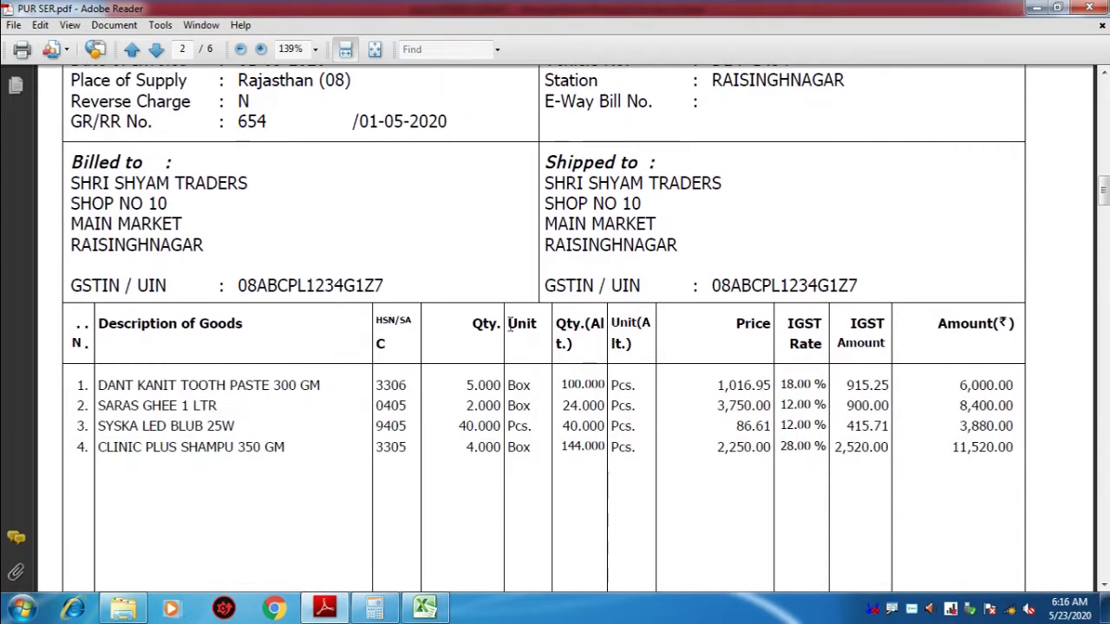
scroll(510, 324, "down", 2)
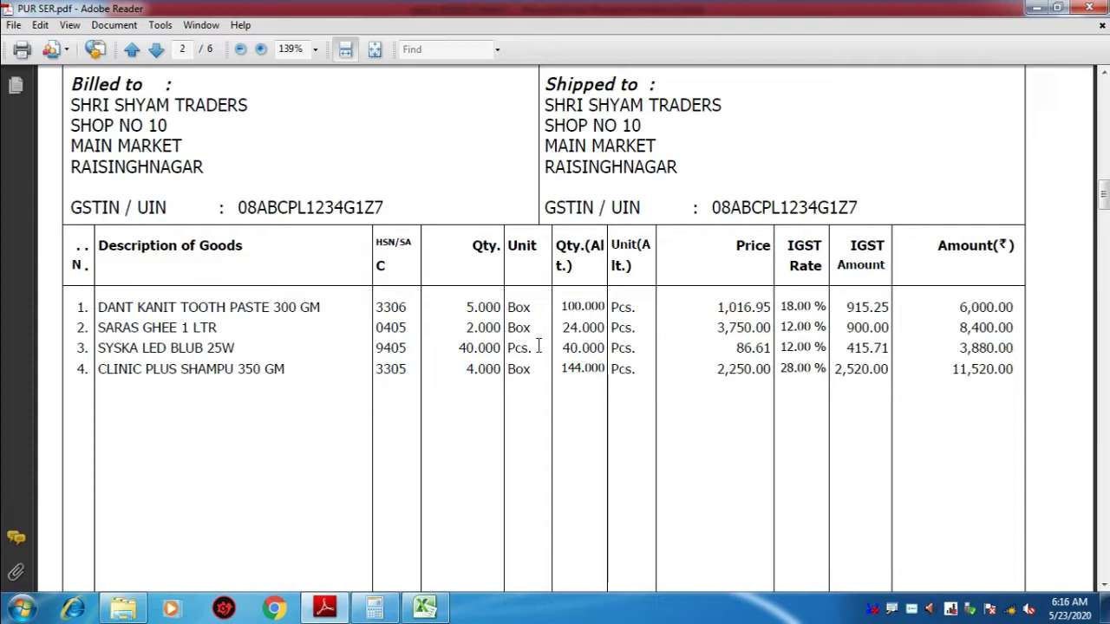
scroll(356, 369, "down", 2)
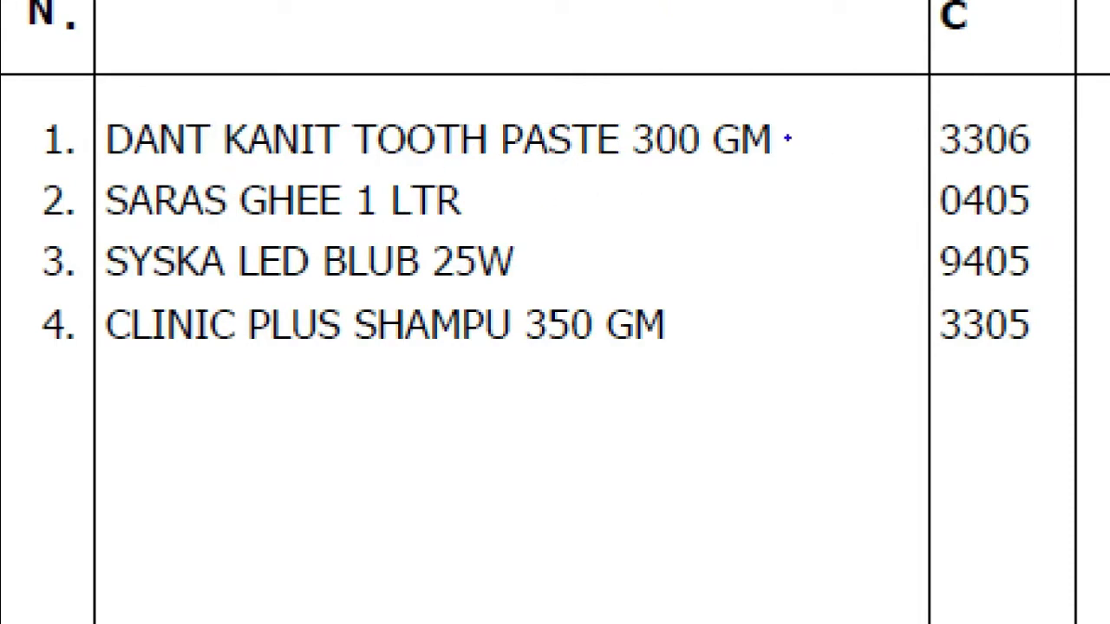
left_click_drag(782, 128, 909, 101)
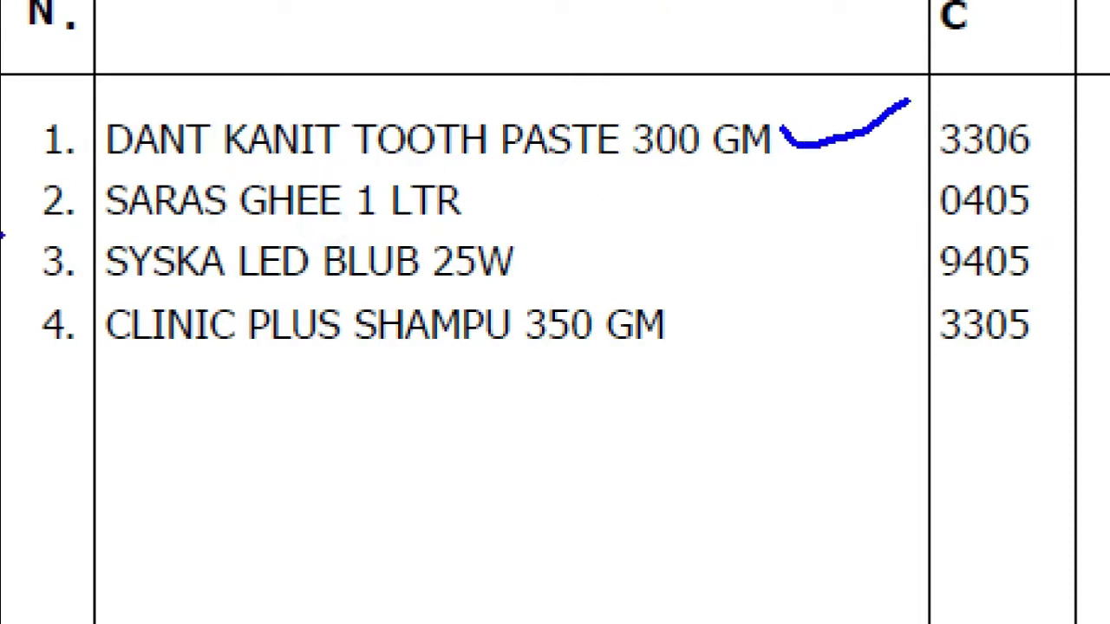
mouse_move(474, 192)
left_mouse_down()
mouse_move(478, 214)
mouse_move(639, 180)
left_mouse_up()
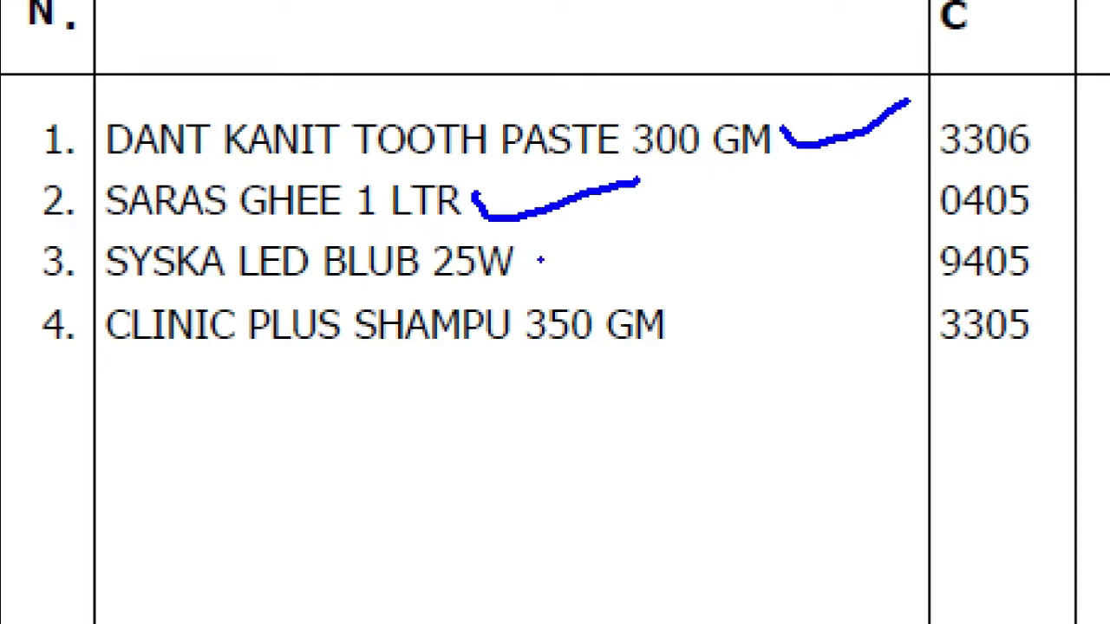
mouse_move(528, 243)
left_mouse_down()
mouse_move(569, 258)
mouse_move(638, 232)
left_mouse_up()
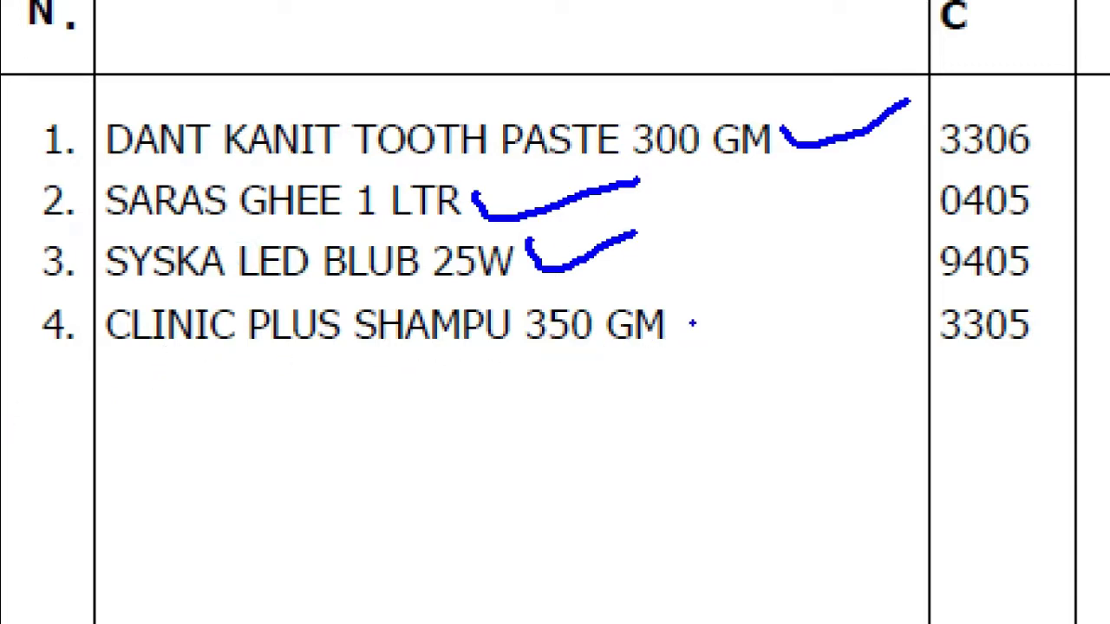
mouse_move(683, 297)
left_mouse_down()
mouse_move(704, 352)
mouse_move(858, 253)
left_mouse_up()
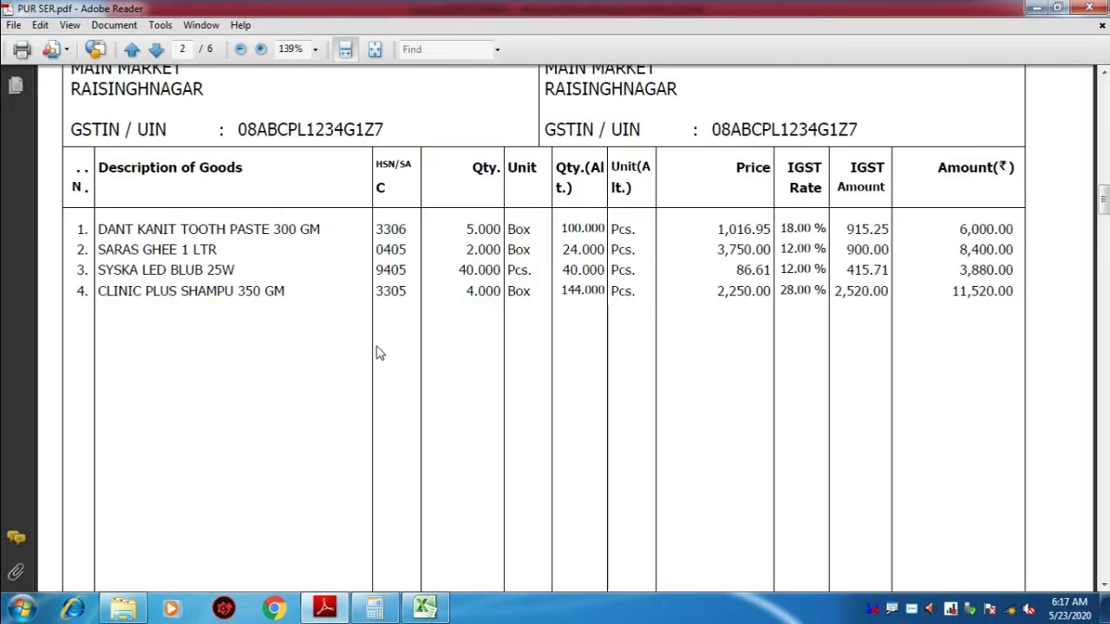
- Locate the RV & COMPANY entry in the Excel journal and check its supplier line and COSMETIC GOODS GST 18% line
left_click(426, 605)
scroll(434, 390, "down", 3)
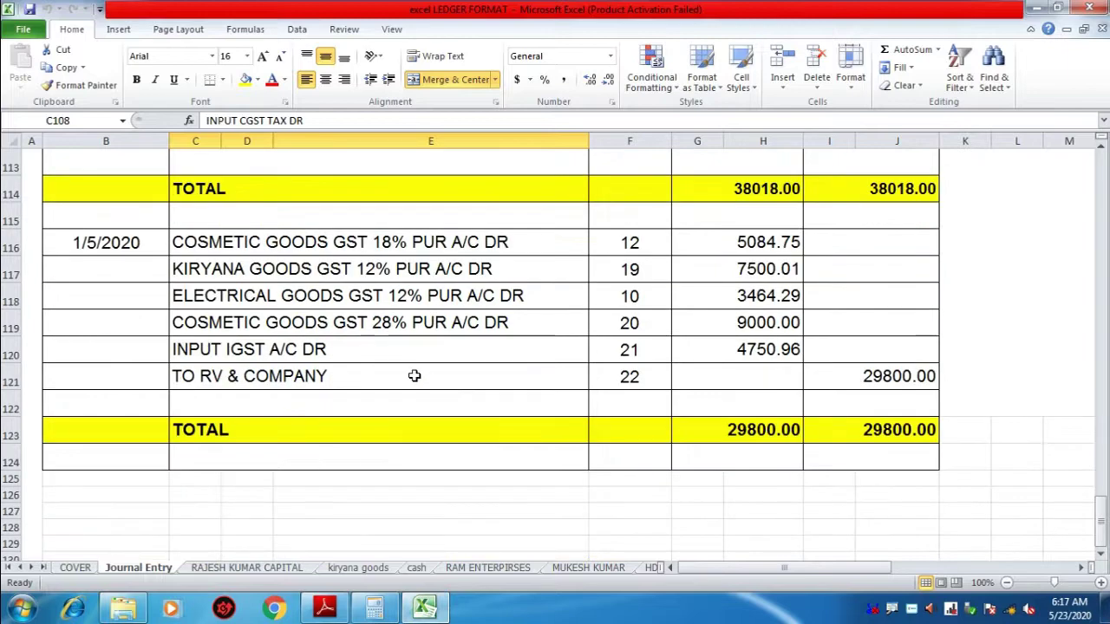
left_click(414, 375)
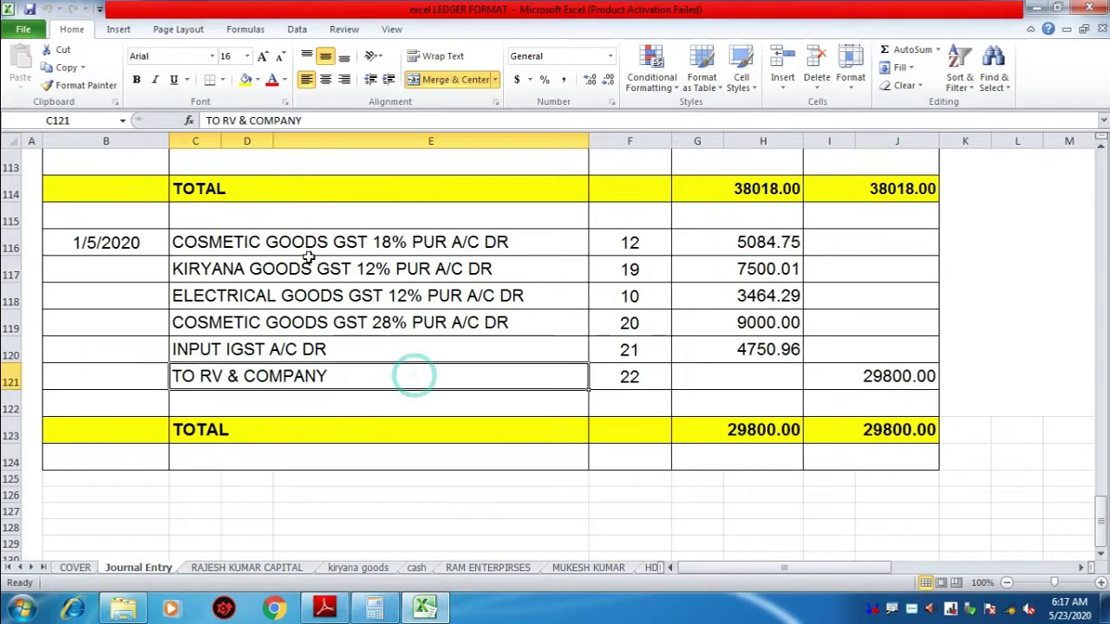
left_click(400, 245)
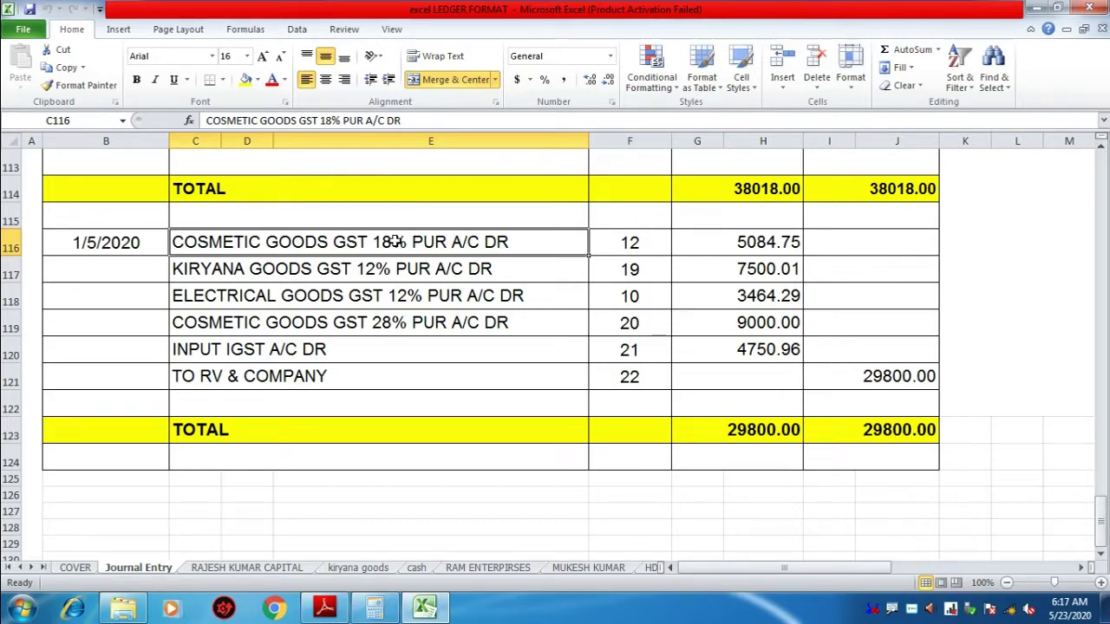
- Compare the DANT KANIT TOOTH PASTE item's IGST rate and amount with the debit formula on the journal's COSMETIC GOODS GST 18% line
left_click(326, 607)
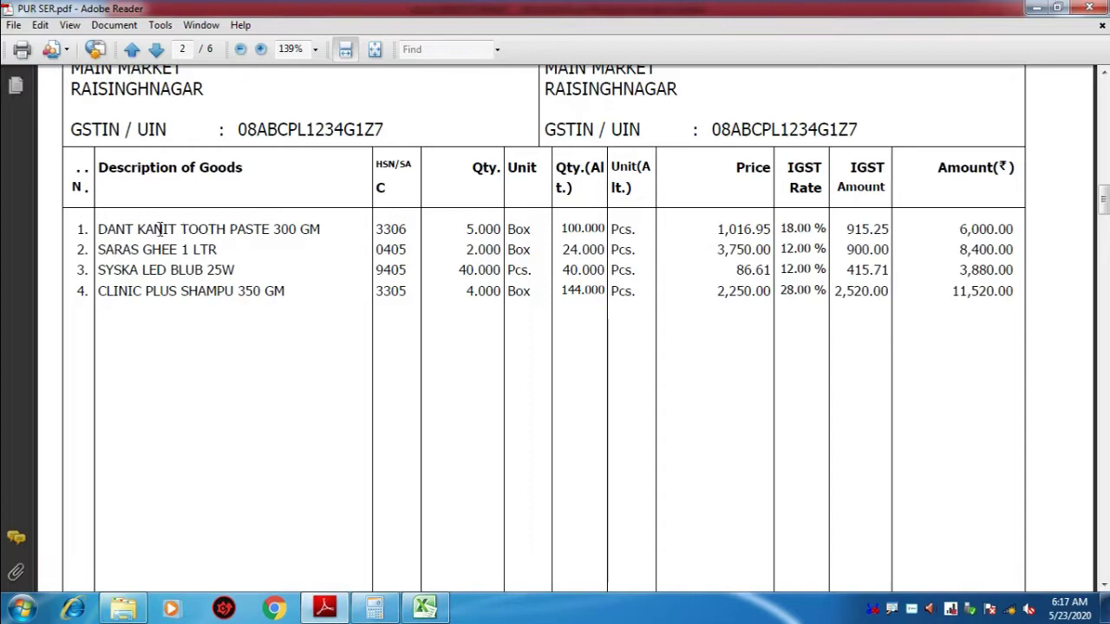
left_click_drag(101, 234, 336, 242)
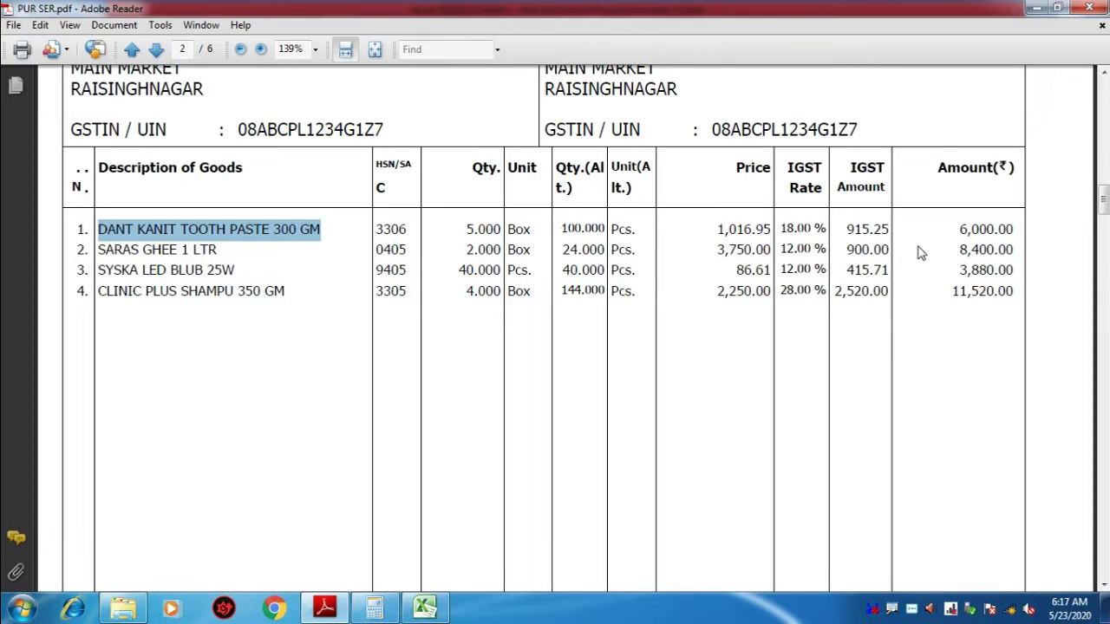
left_click(782, 227)
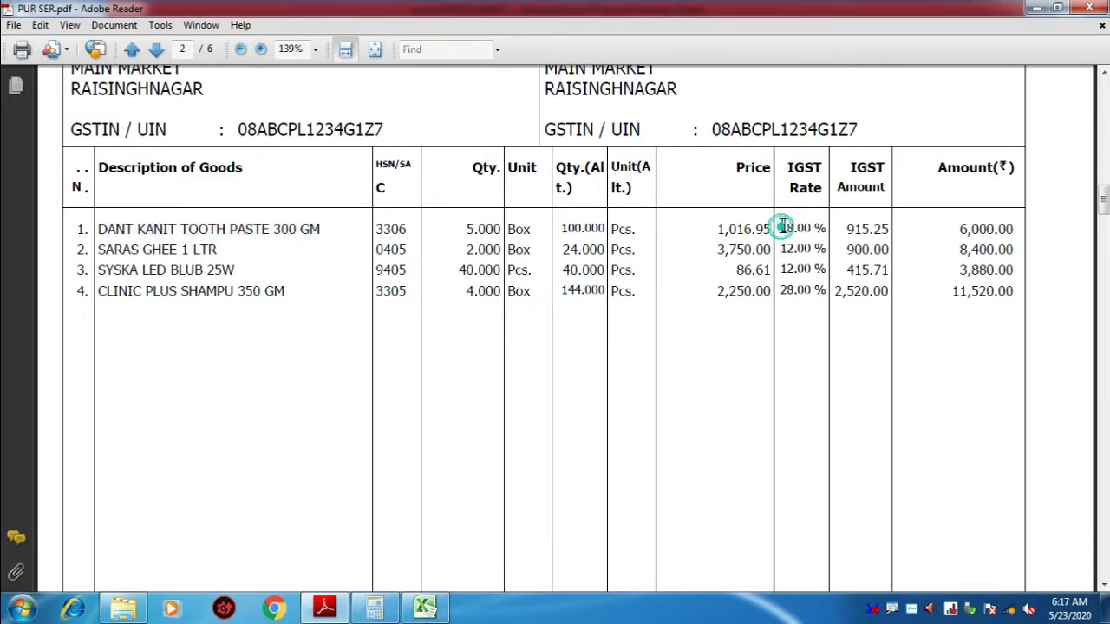
left_click_drag(782, 227, 830, 234)
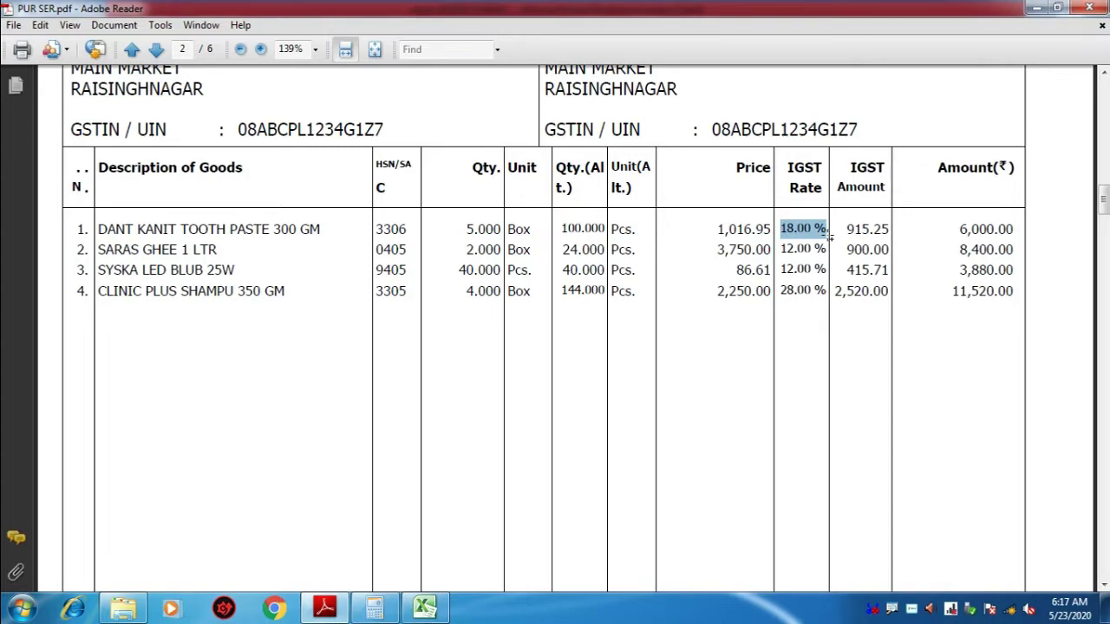
left_click_drag(957, 229, 1015, 230)
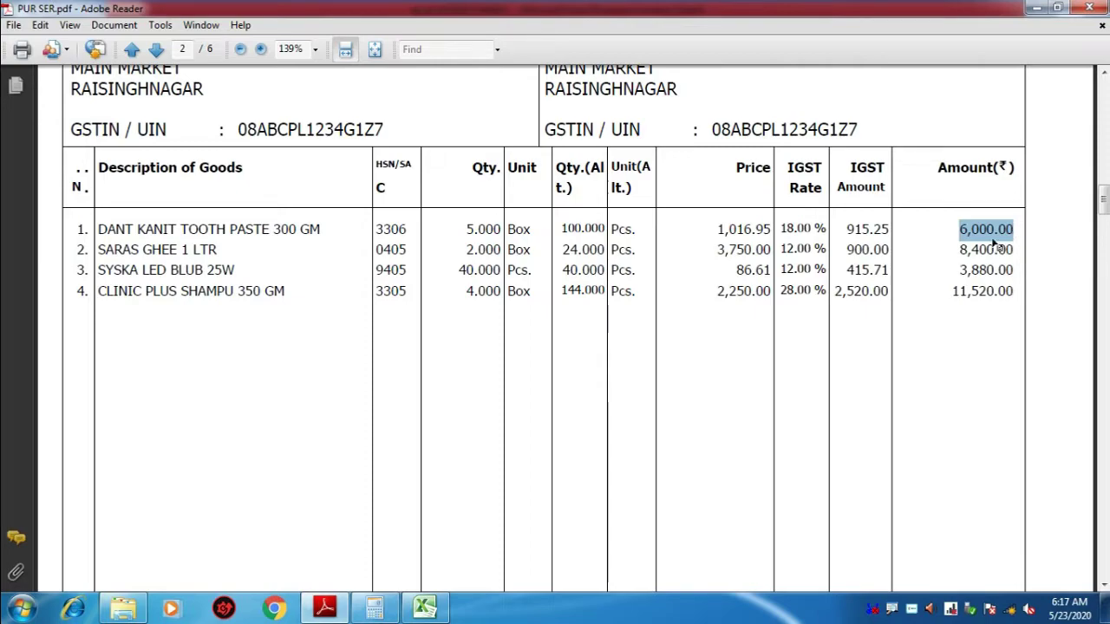
left_click(426, 607)
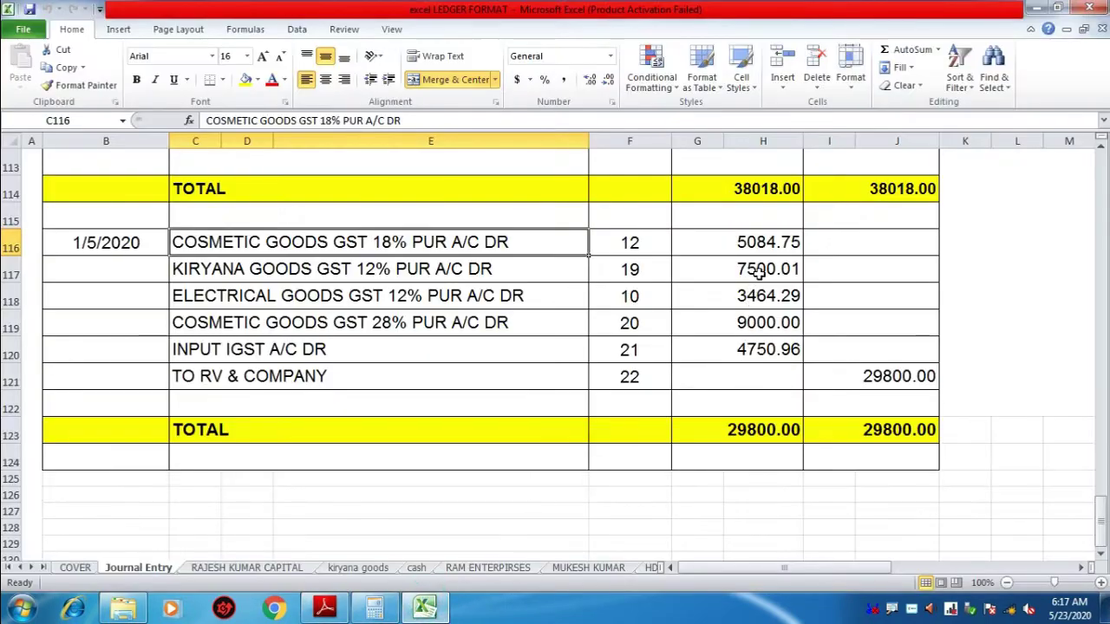
left_click(756, 242)
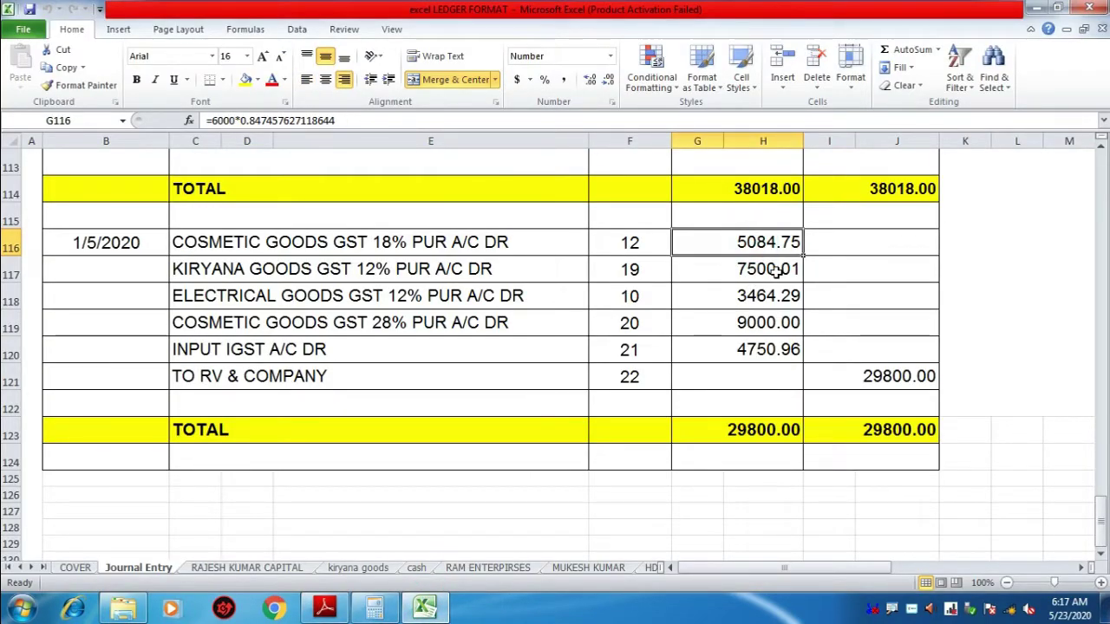
- Compare how tax is included in the RV & COMPANY invoice amounts with the separately added taxes on the page 1 invoice
left_click(325, 607)
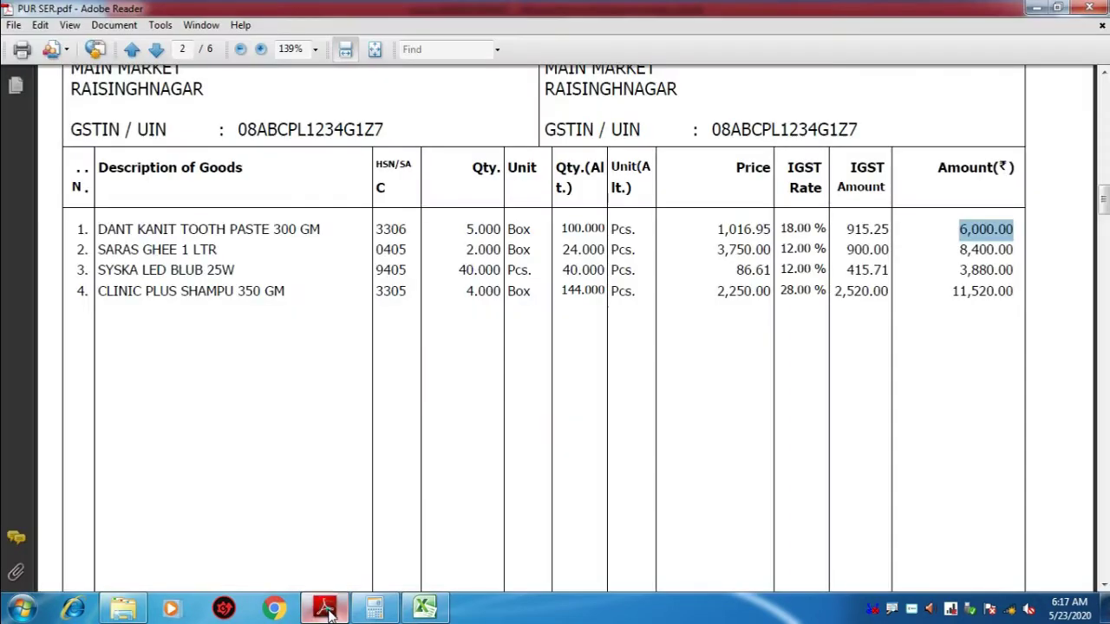
left_click(919, 256)
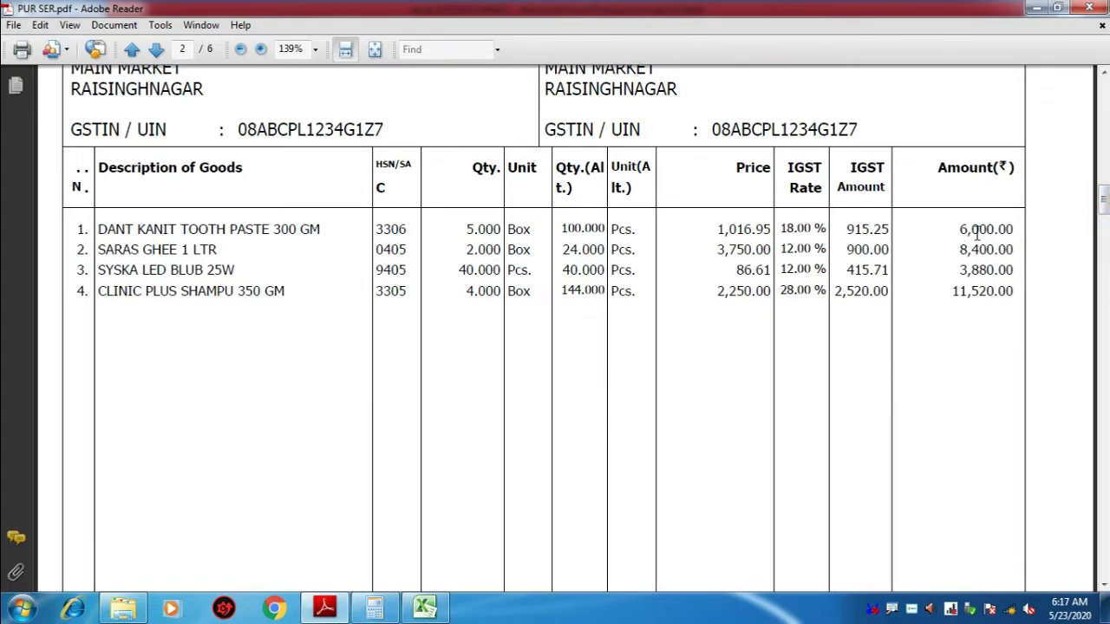
left_click_drag(1103, 222, 1103, 218)
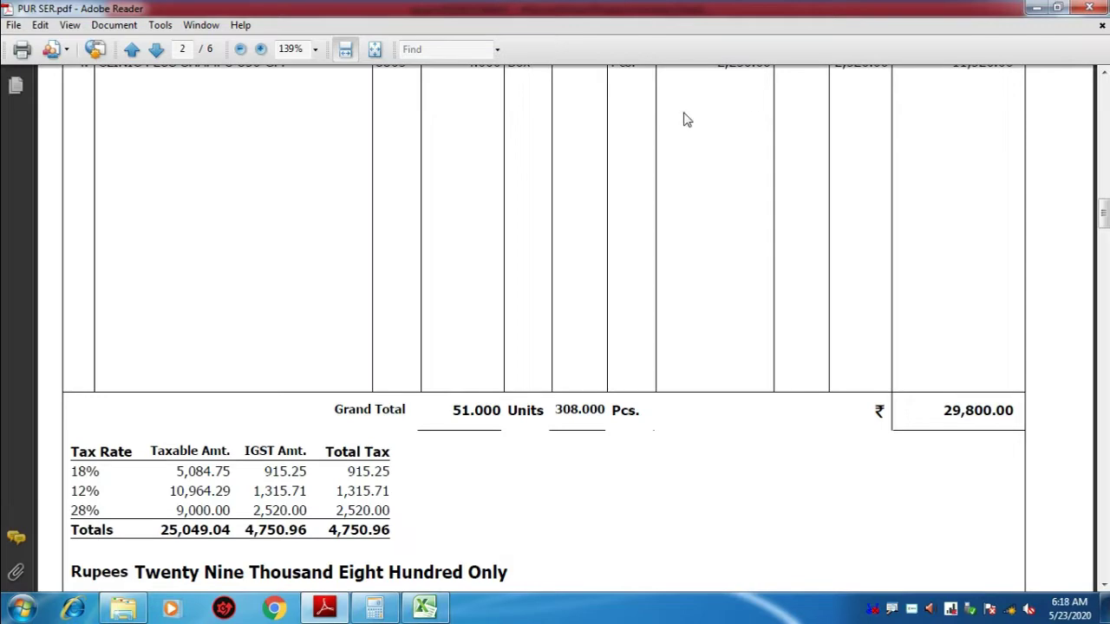
mouse_move(687, 109)
left_mouse_down()
mouse_move(732, 186)
mouse_move(996, 357)
left_mouse_up()
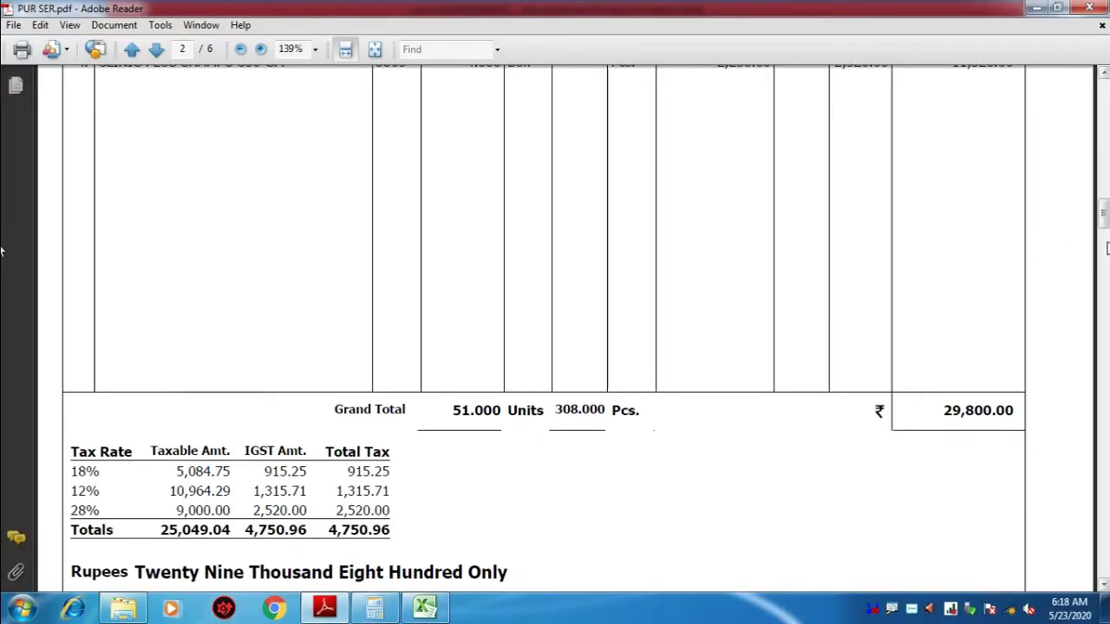
left_click_drag(1106, 249, 1095, 131)
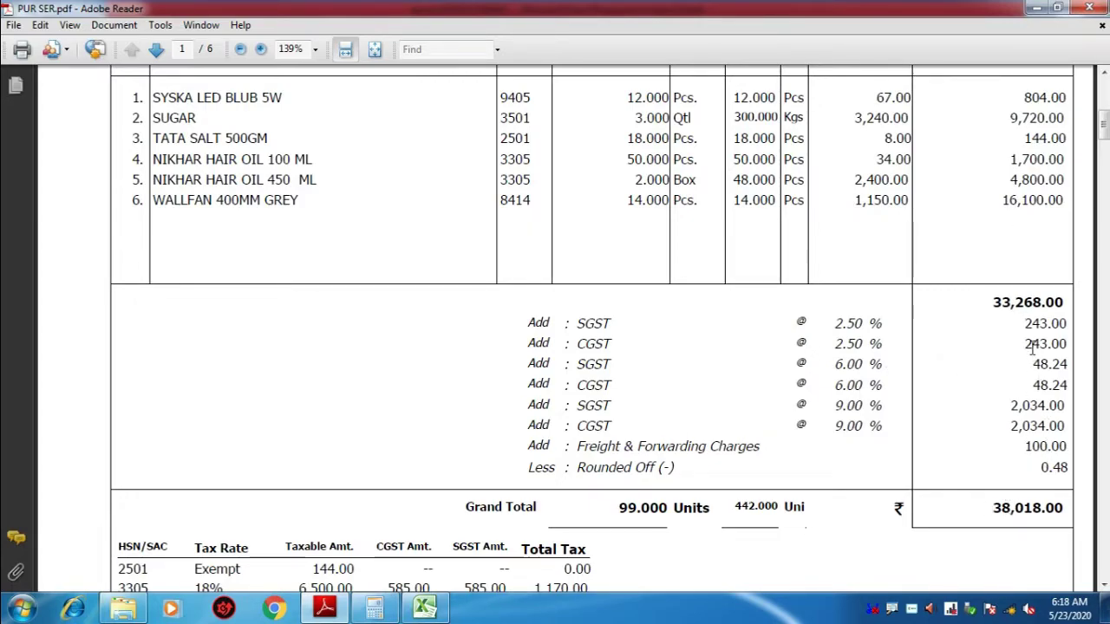
- Return from the page 1 invoice to the RV & COMPANY invoice and highlight its grand total
left_click(1018, 98)
left_click_drag(1041, 98, 1104, 207)
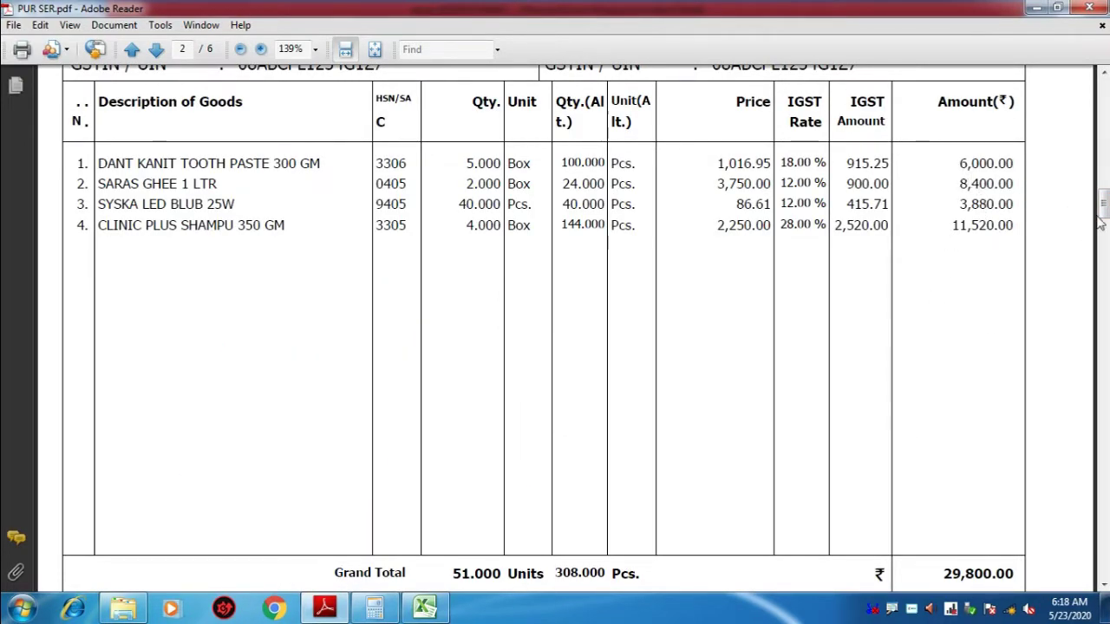
left_click_drag(1104, 208, 1104, 224)
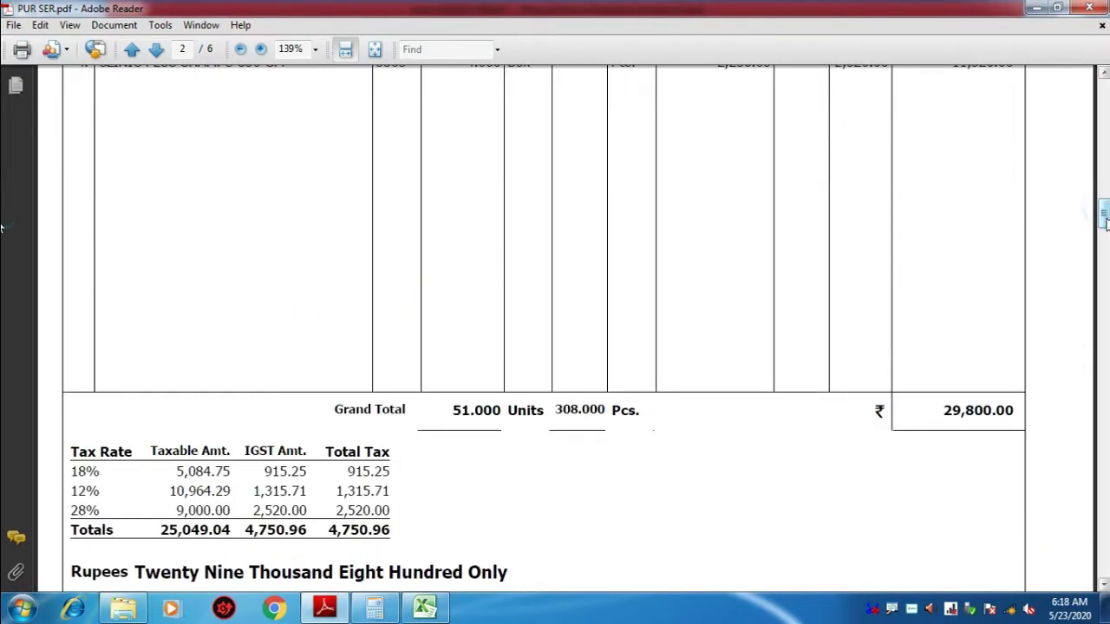
double_click(945, 410)
scroll(997, 392, "up", 3)
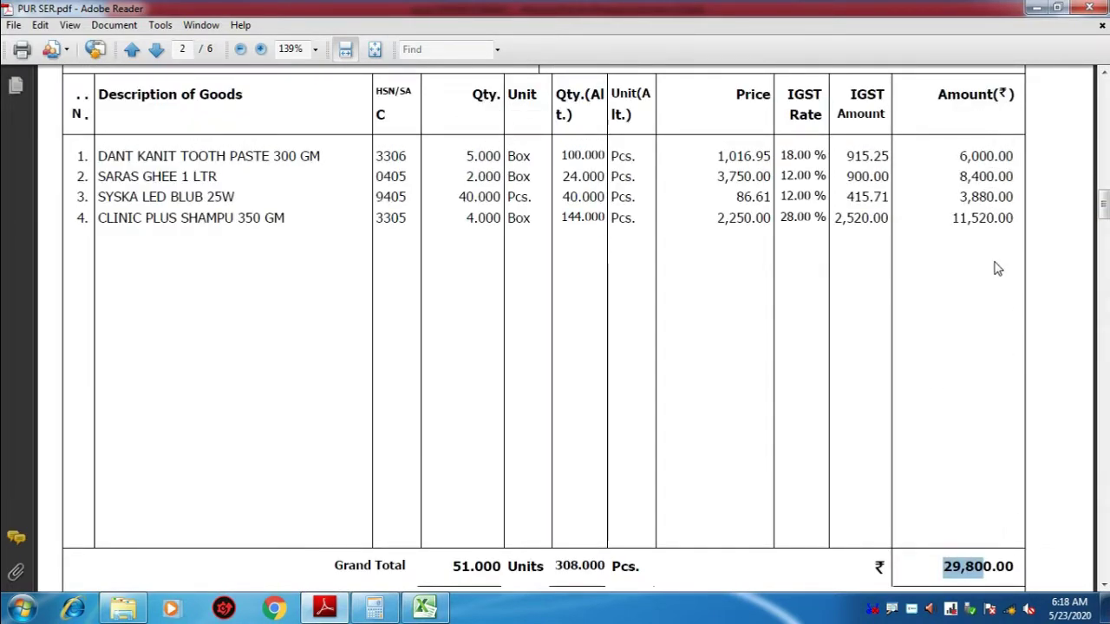
- Highlight the amount, box quantity and unit price of the DANT KANIT TOOTH PASTE item on the RV & COMPANY invoice
double_click(985, 156)
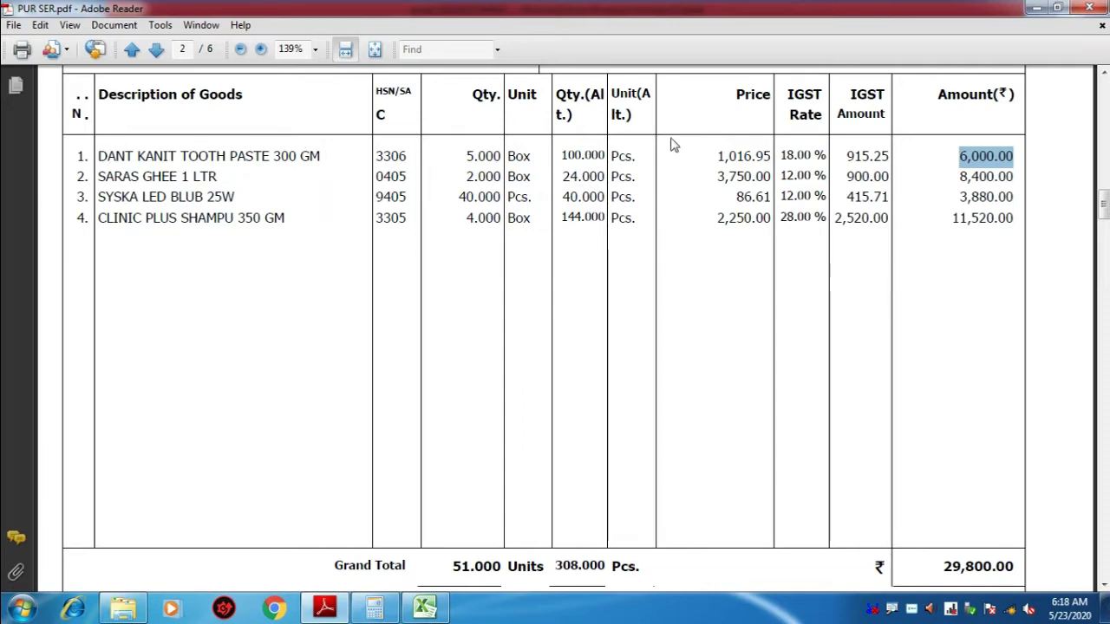
left_click(973, 156)
left_click_drag(959, 156, 1008, 157)
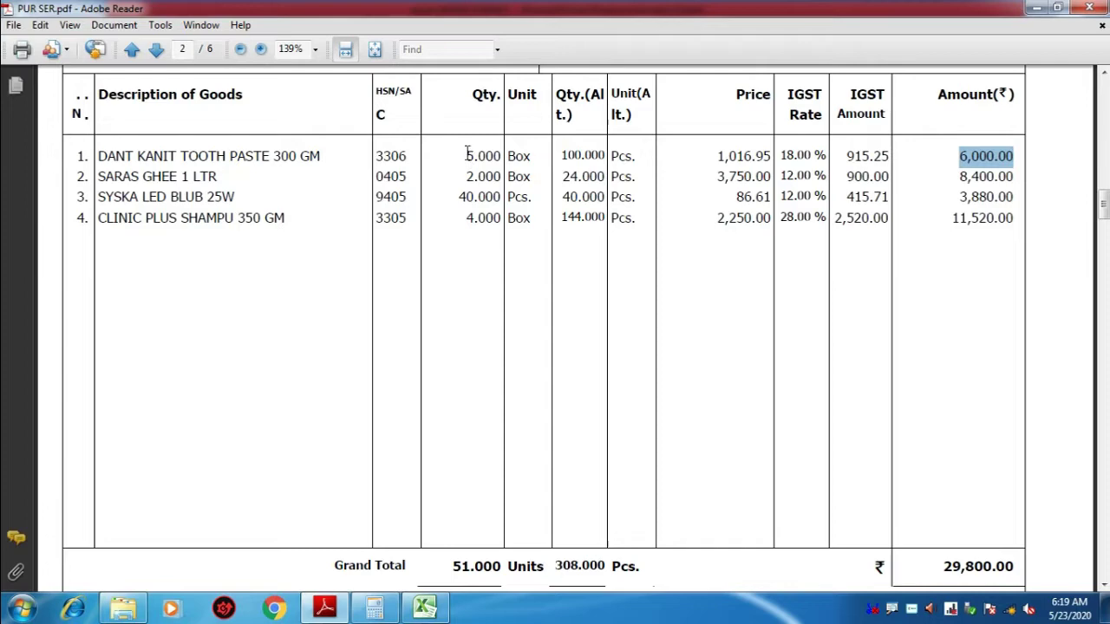
left_click_drag(467, 157, 520, 161)
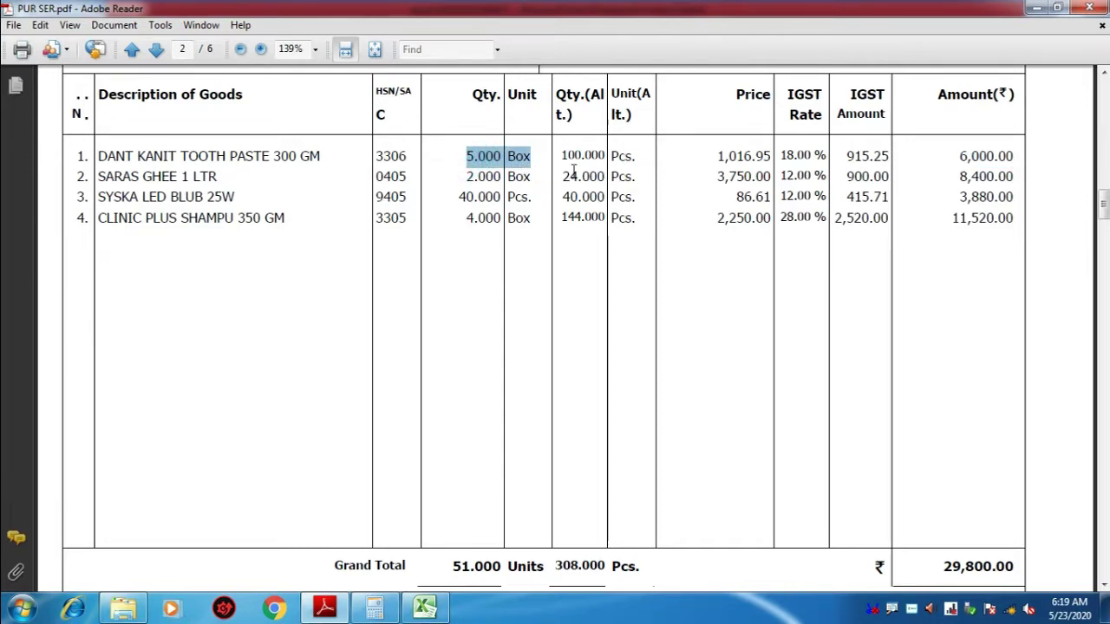
left_click_drag(718, 156, 772, 158)
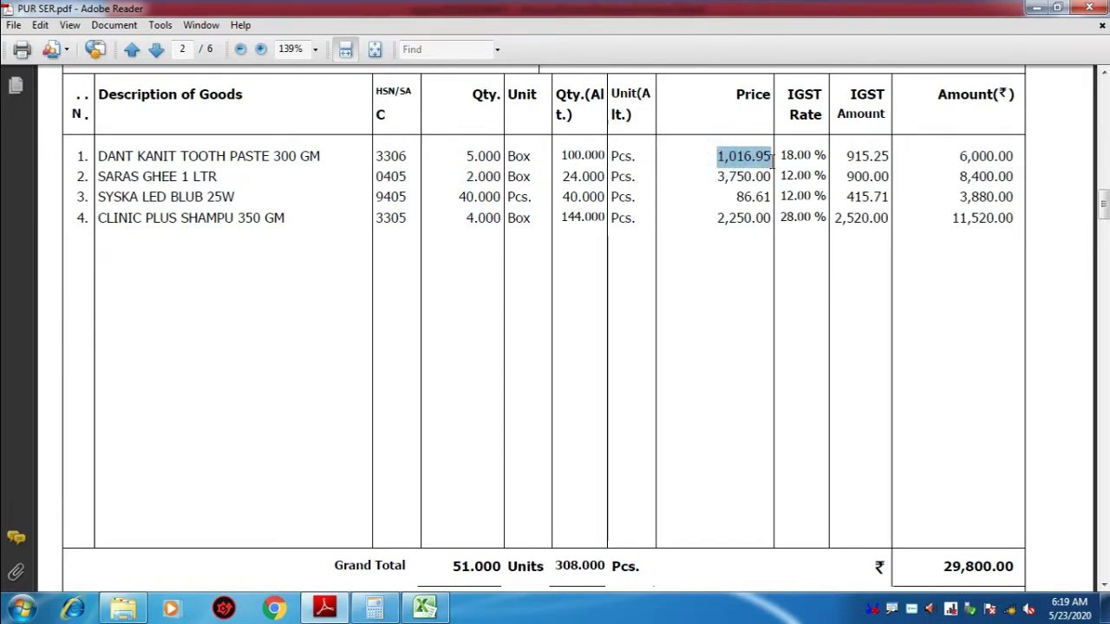
left_click(714, 158)
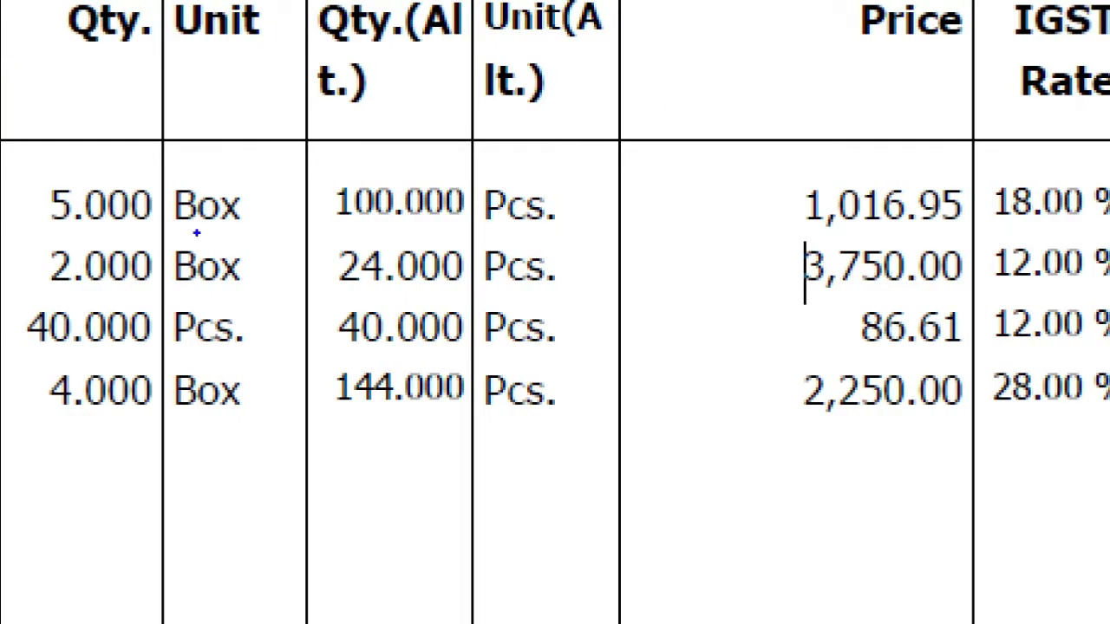
left_click_drag(27, 180, 286, 236)
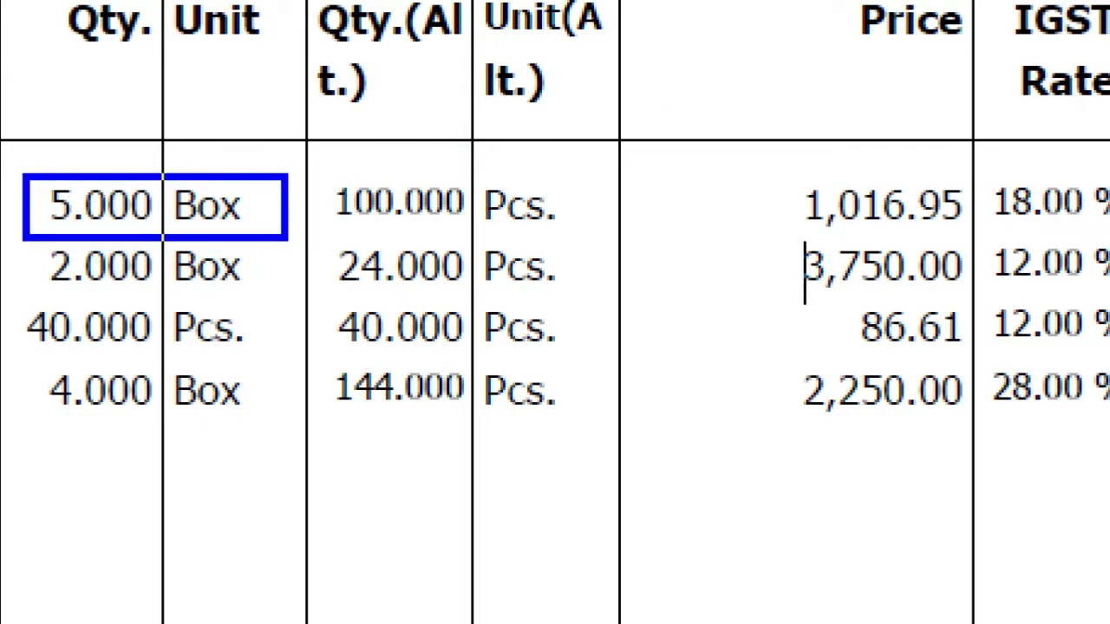
mouse_move(756, 161)
left_mouse_down()
mouse_move(795, 213)
mouse_move(998, 250)
mouse_move(974, 236)
left_mouse_up()
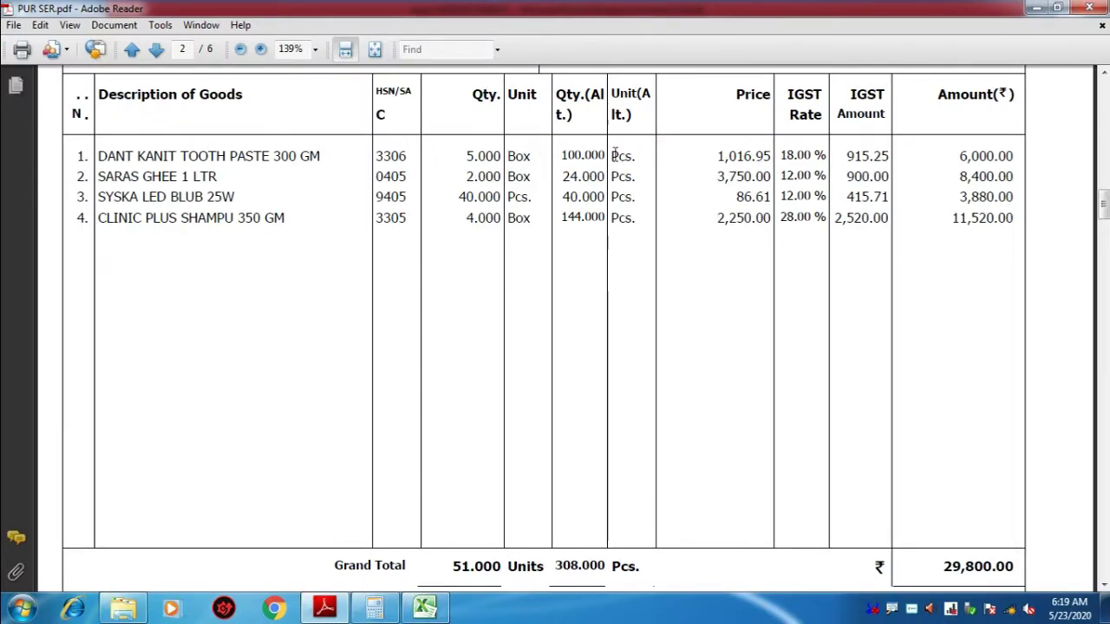
- Calculate the tooth paste's taxable value as 1016.95 × 5 in Calculator, and work out 18/100 of it as IGST
left_click(376, 609)
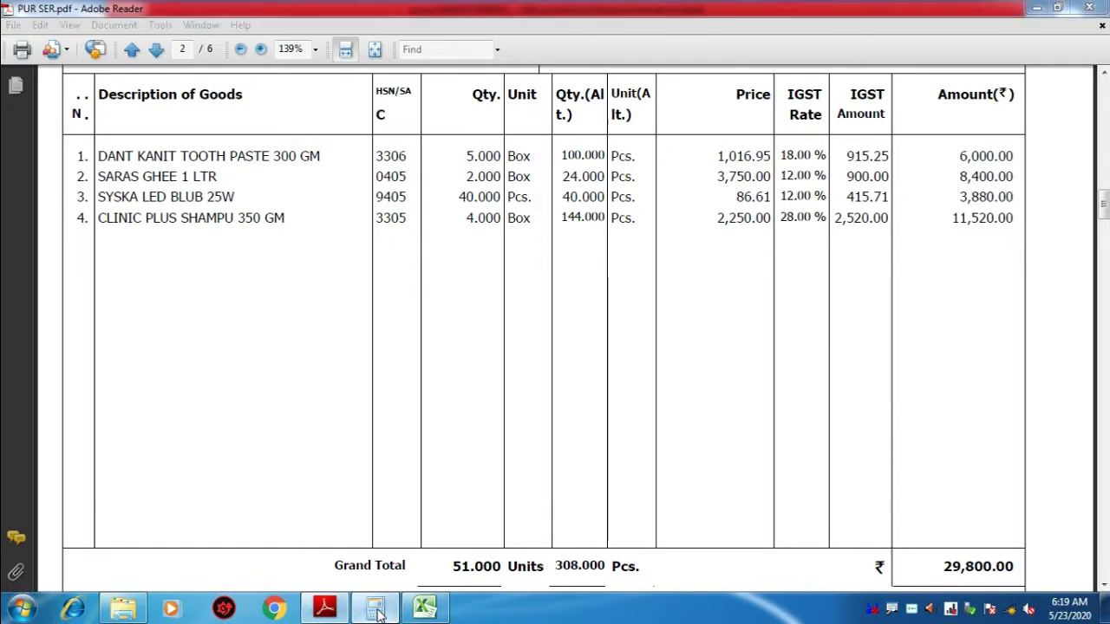
key("Escape")
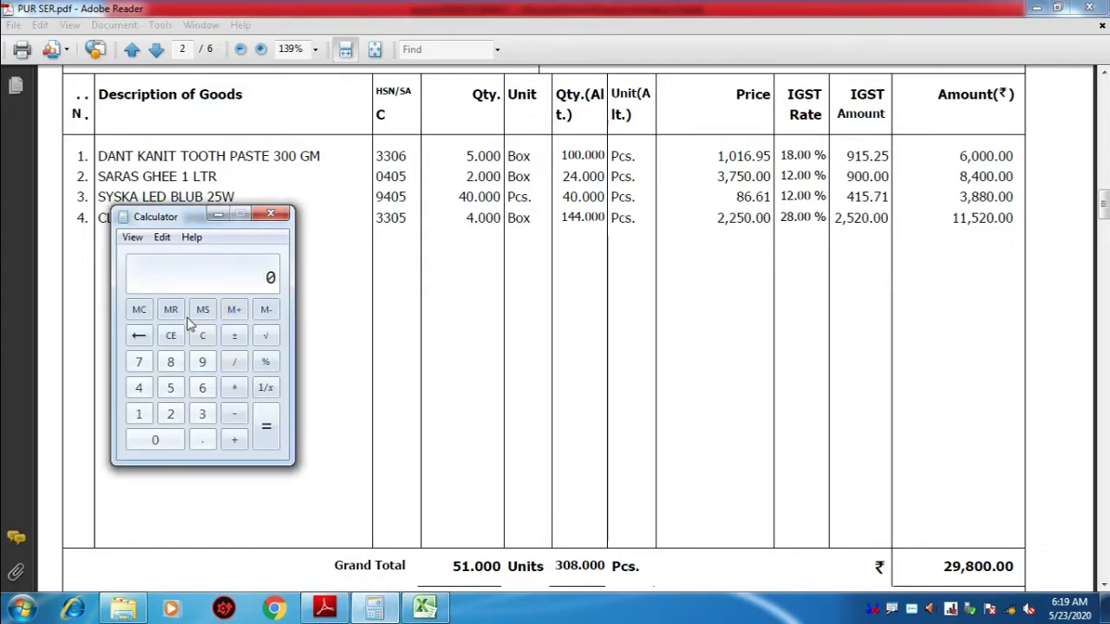
type("1016.95*5")
key("Return")
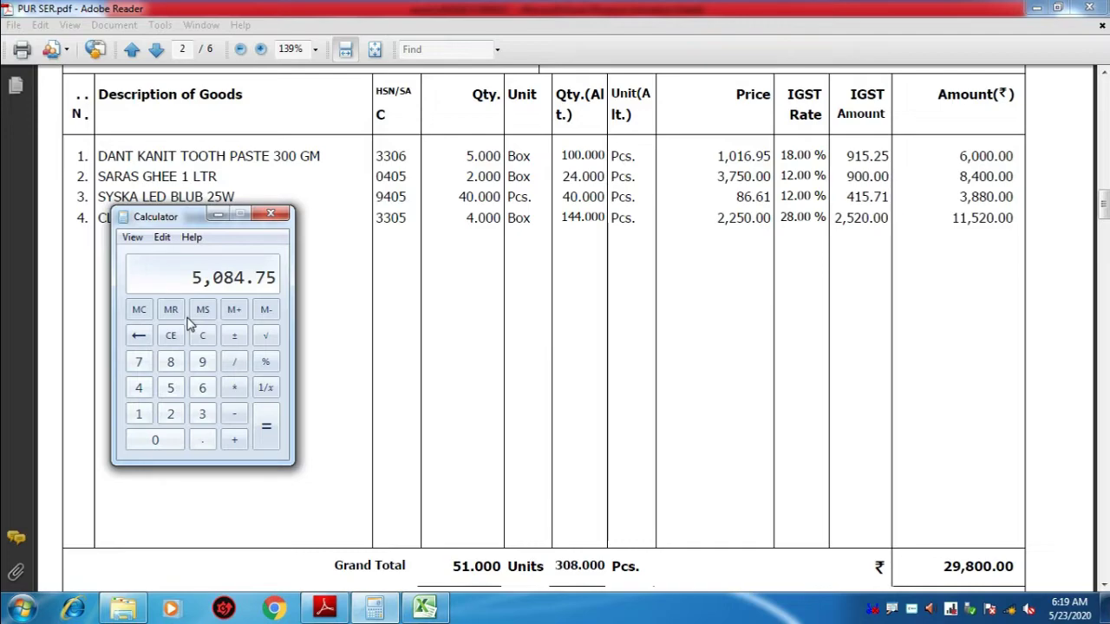
type("*18/1")
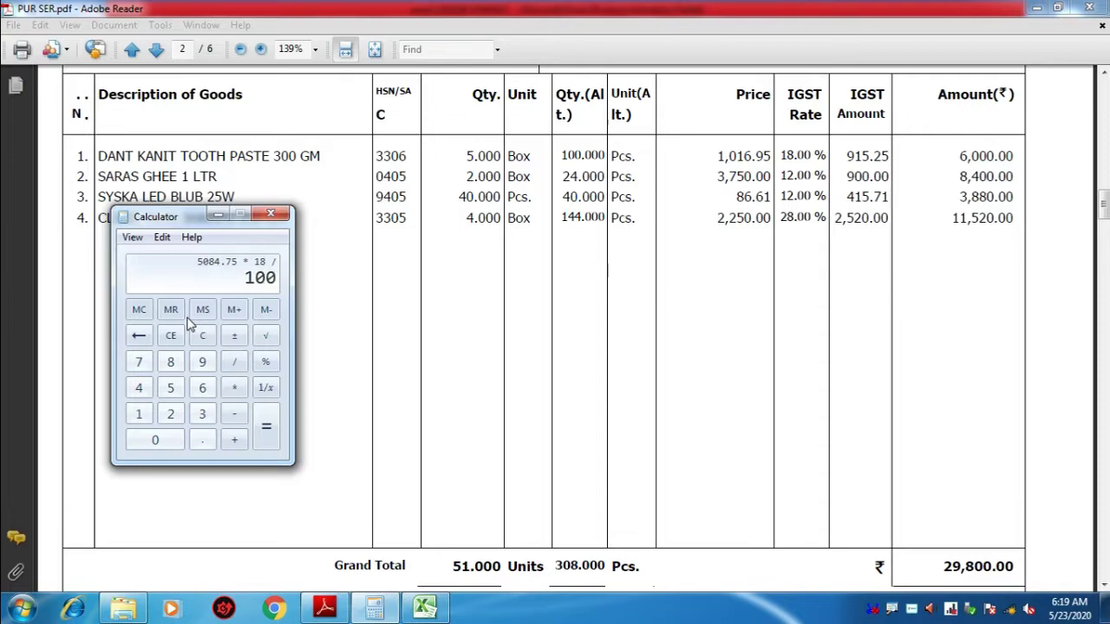
key("Return")
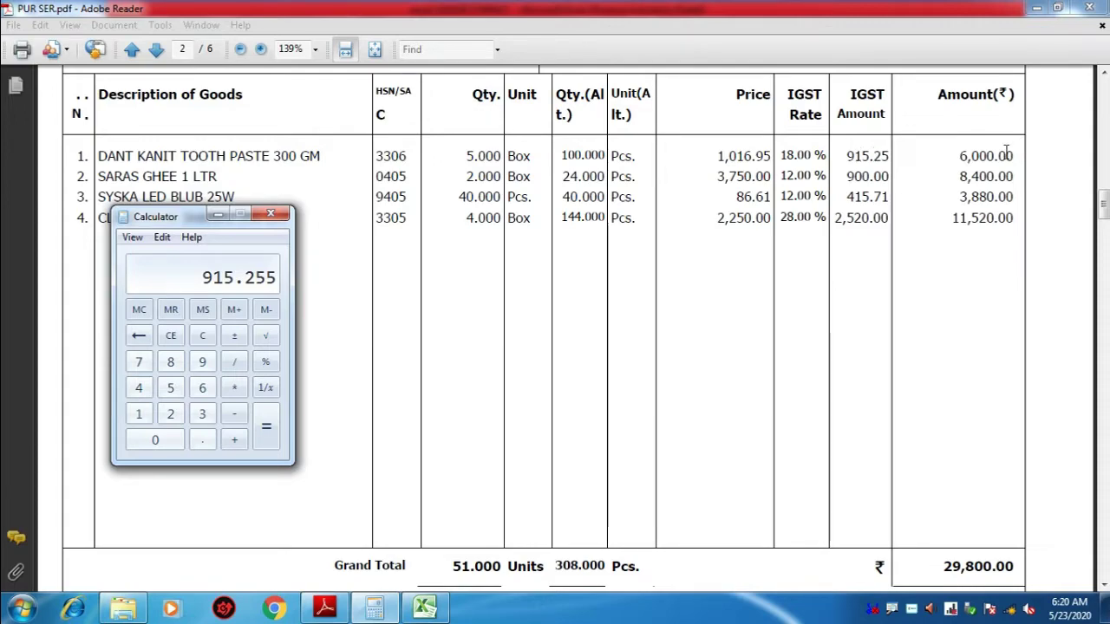
- Add 5084.75 and 915.25 in Calculator to check the tooth paste's tax-inclusive amount, and put Calculator away
key("Escape")
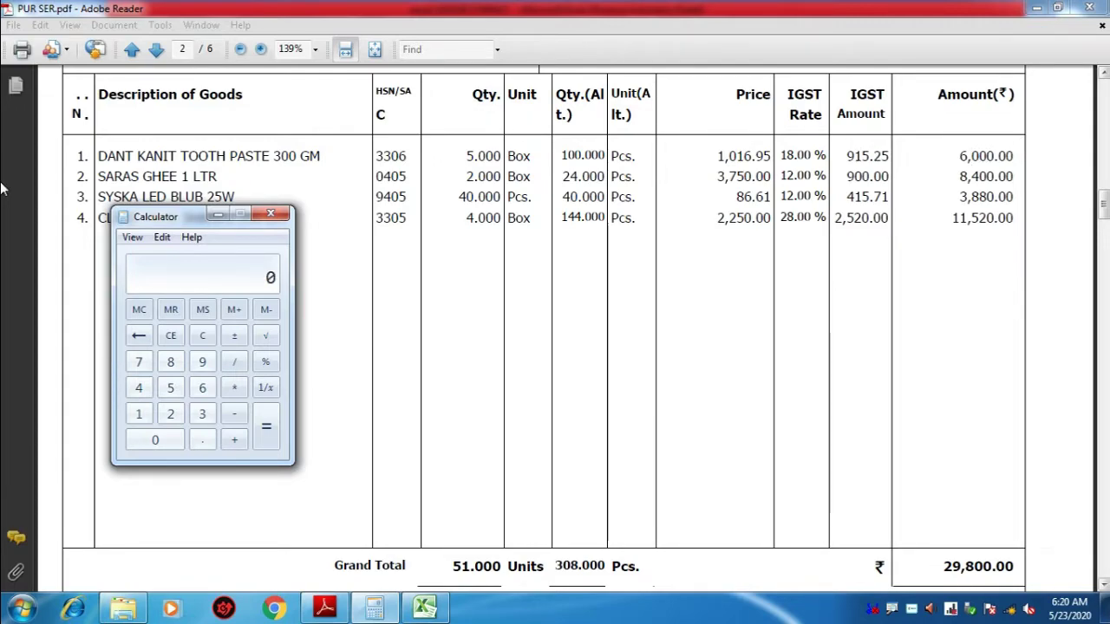
type("5084.75")
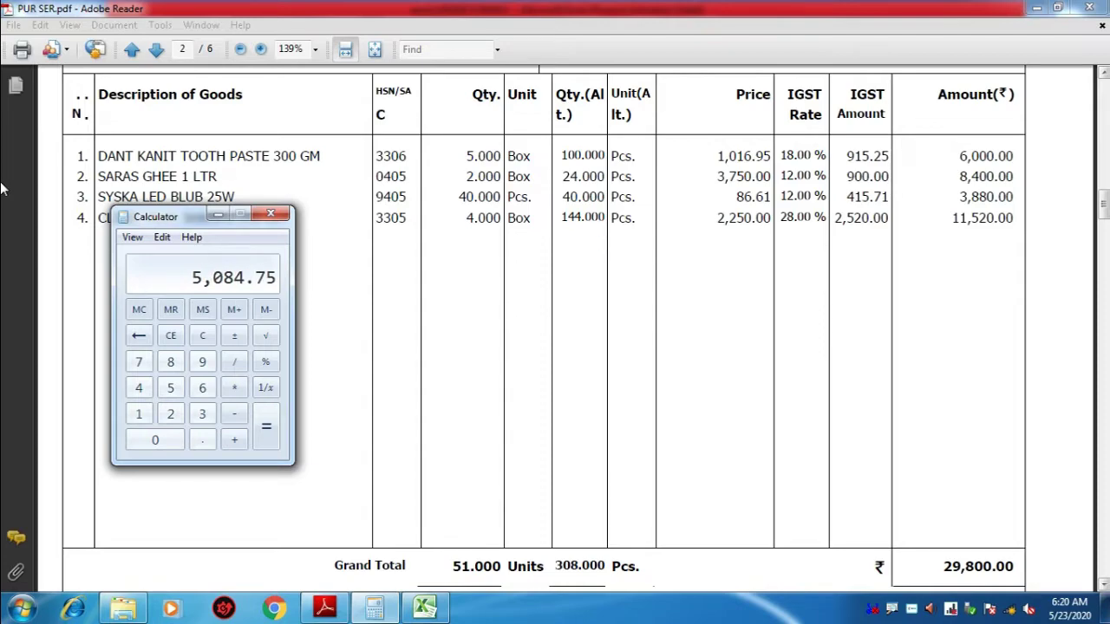
type("+915.25")
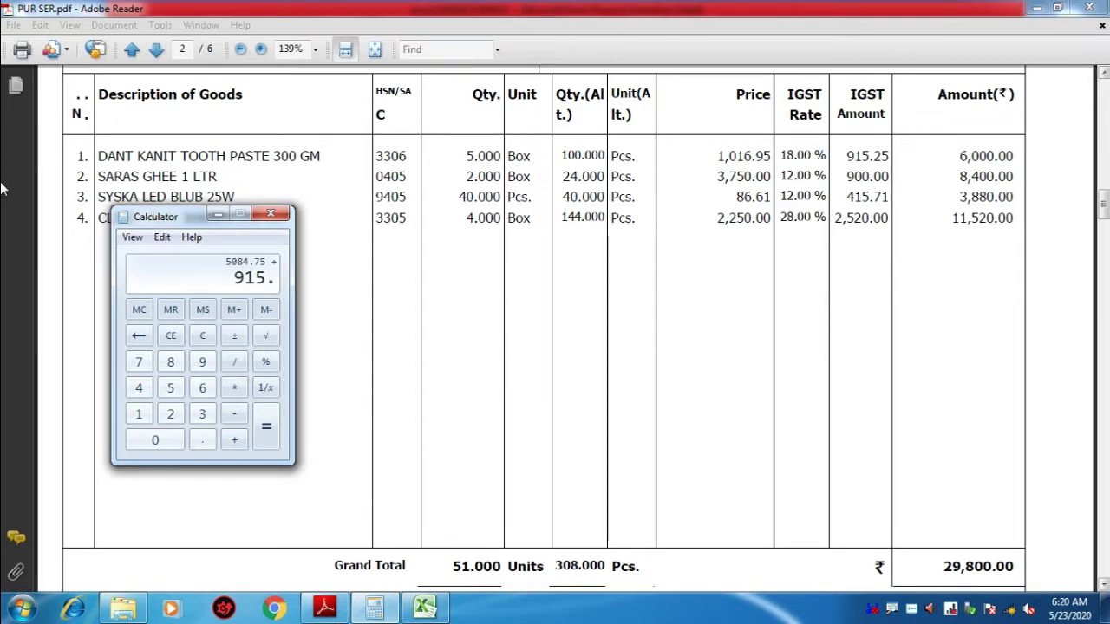
key("Return")
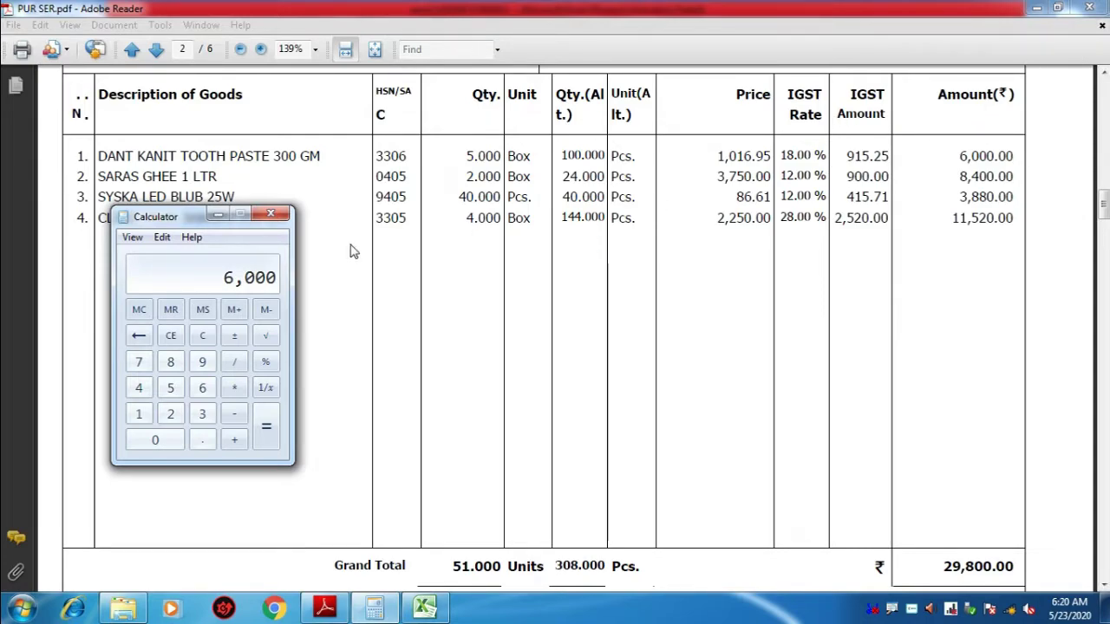
left_click(218, 214)
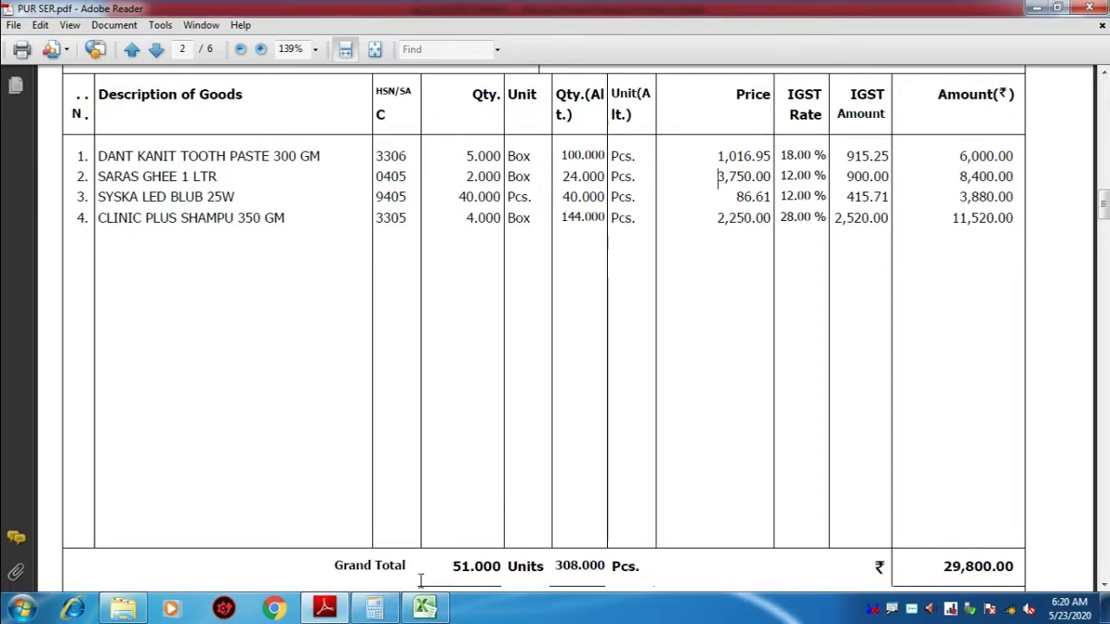
- Compare the debit formula on the Excel journal's KIRYANA GOODS GST 12% line with the SARAS GHEE item on the invoice
left_click(425, 607)
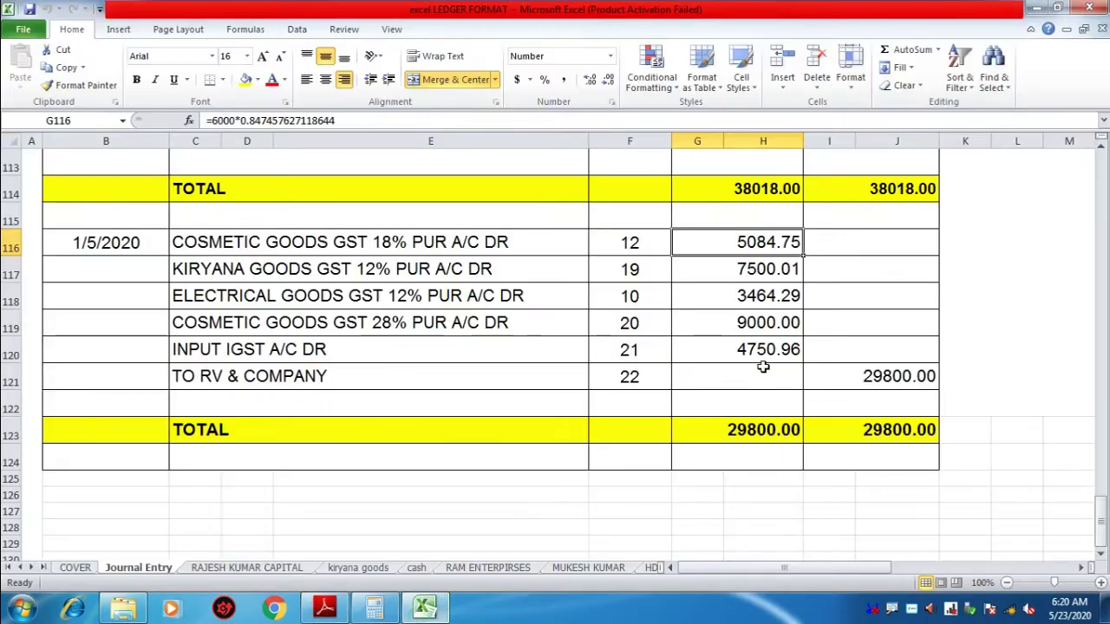
left_click(333, 273)
left_click(715, 276)
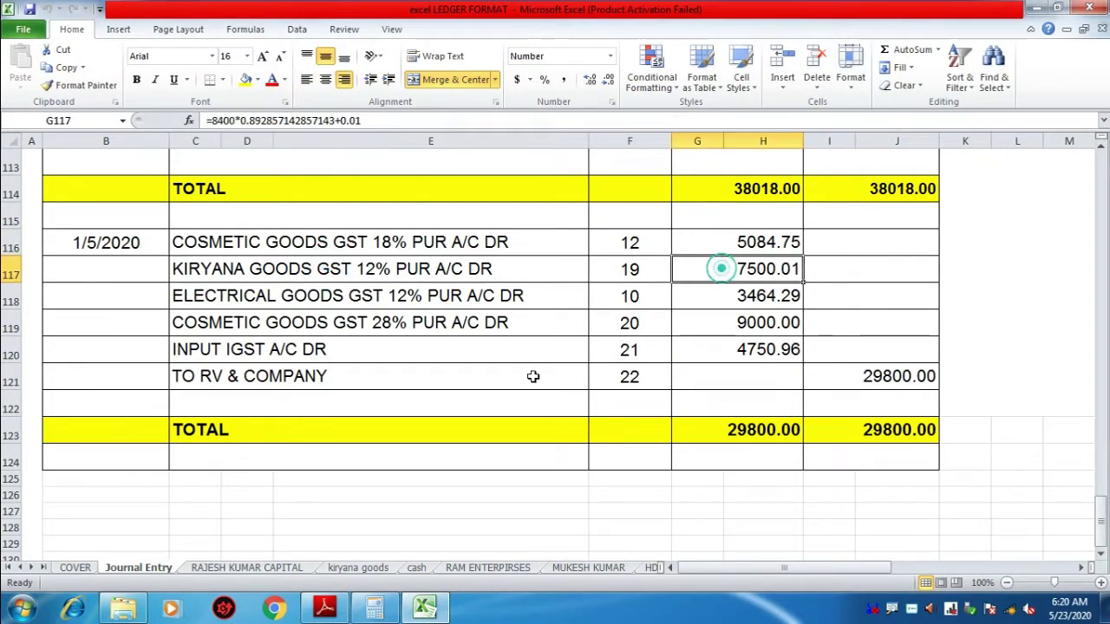
left_click(325, 607)
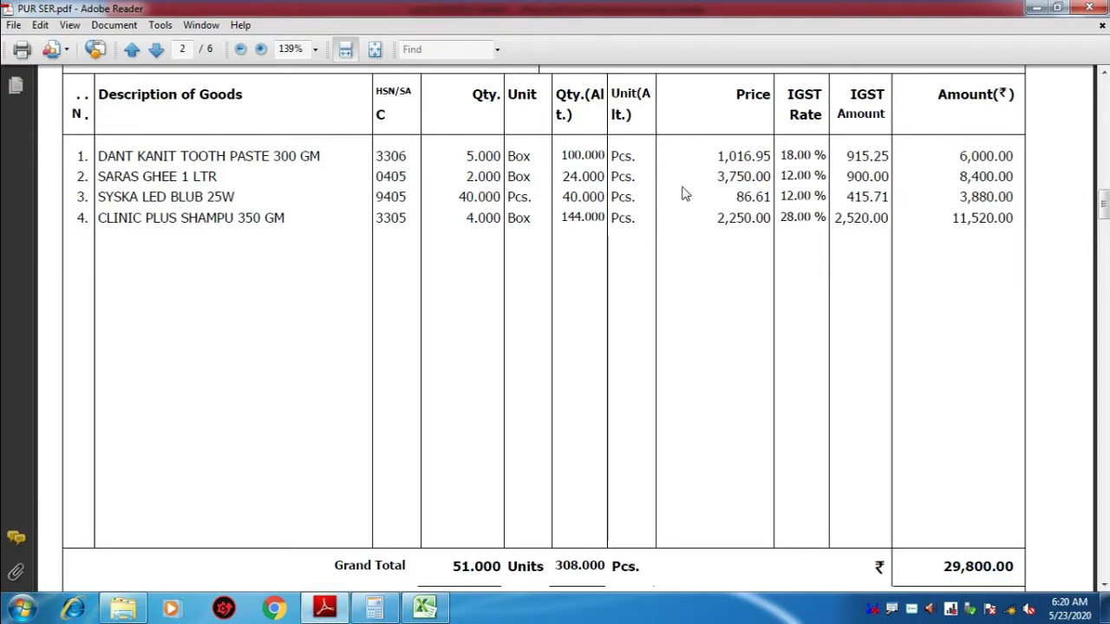
left_click(424, 608)
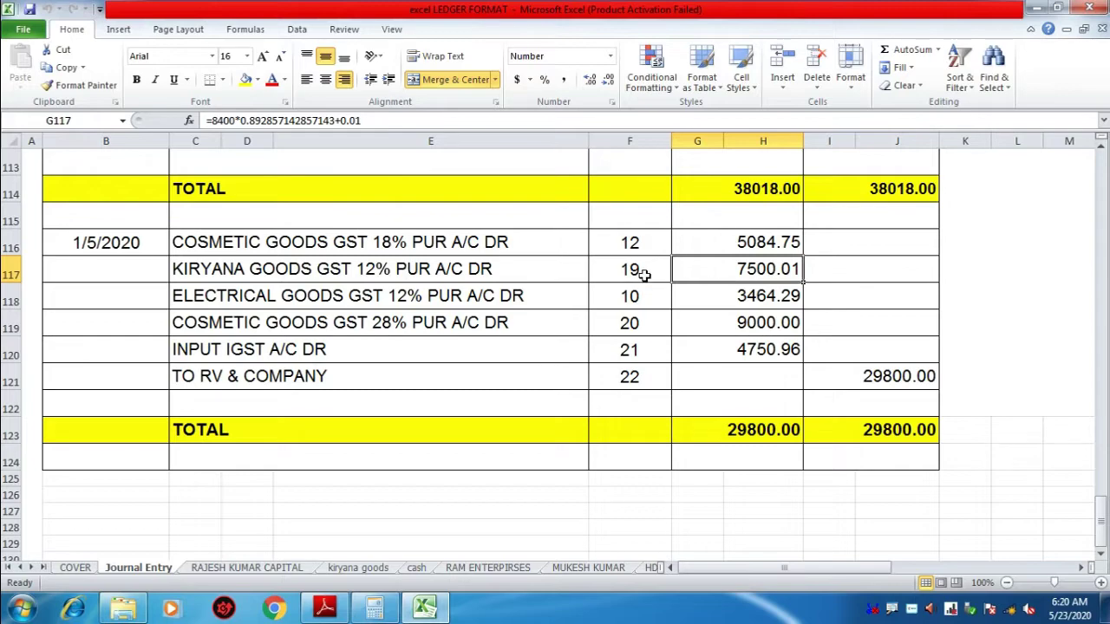
- Compare the SYSKA LED bulb's IGST rate with the journal's ELECTRICAL GOODS GST 12% line, and inspect the COSMETIC GOODS GST 28% line's formula
left_click(314, 300)
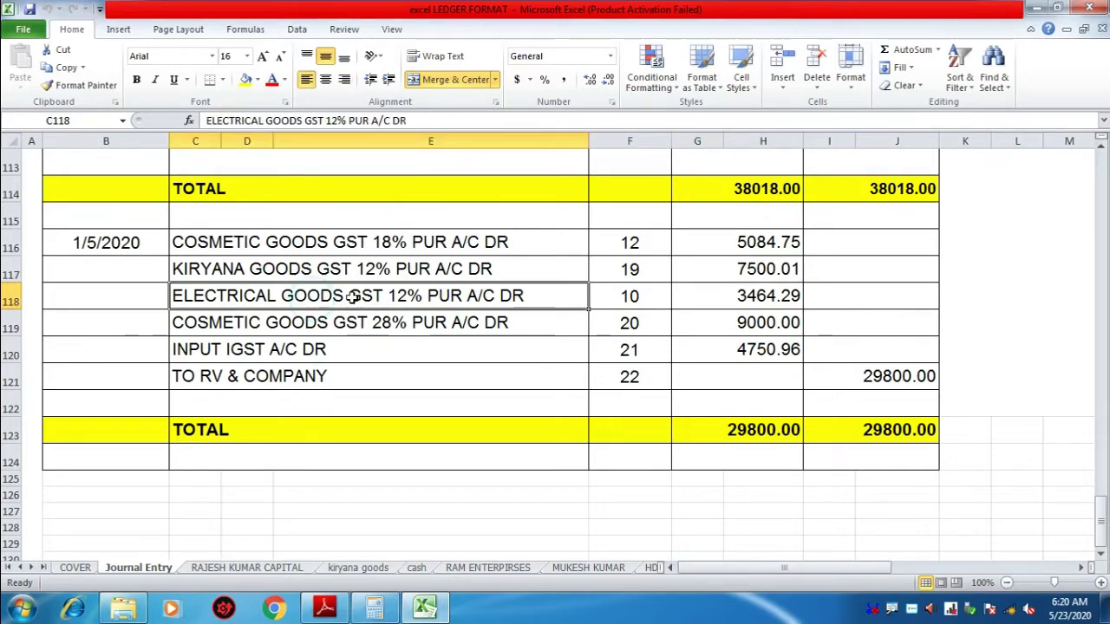
left_click(325, 608)
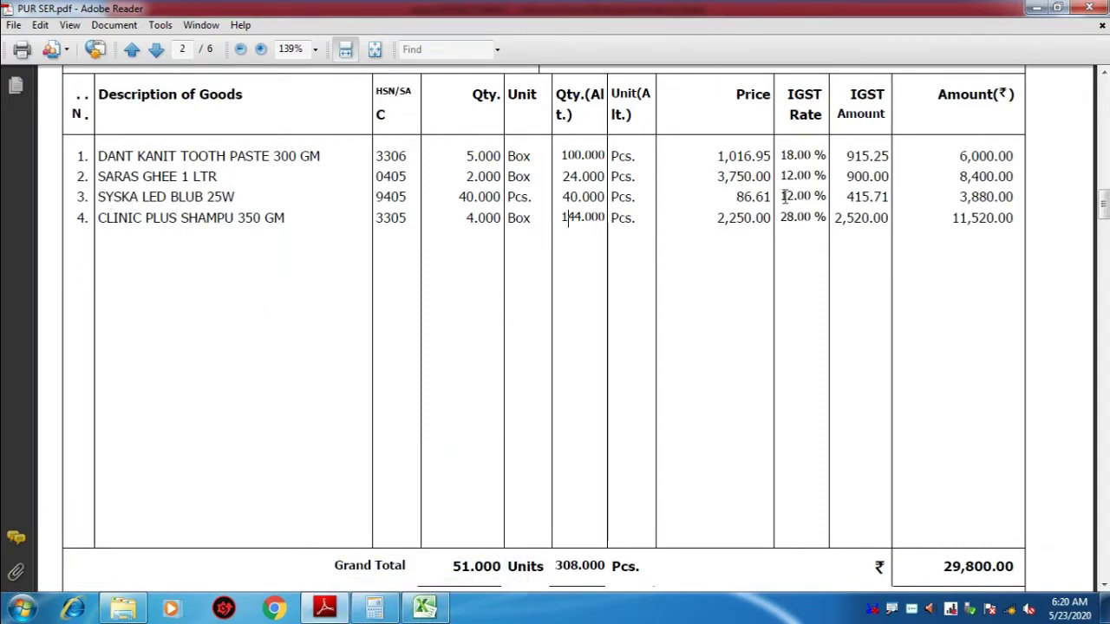
left_click_drag(782, 197, 826, 197)
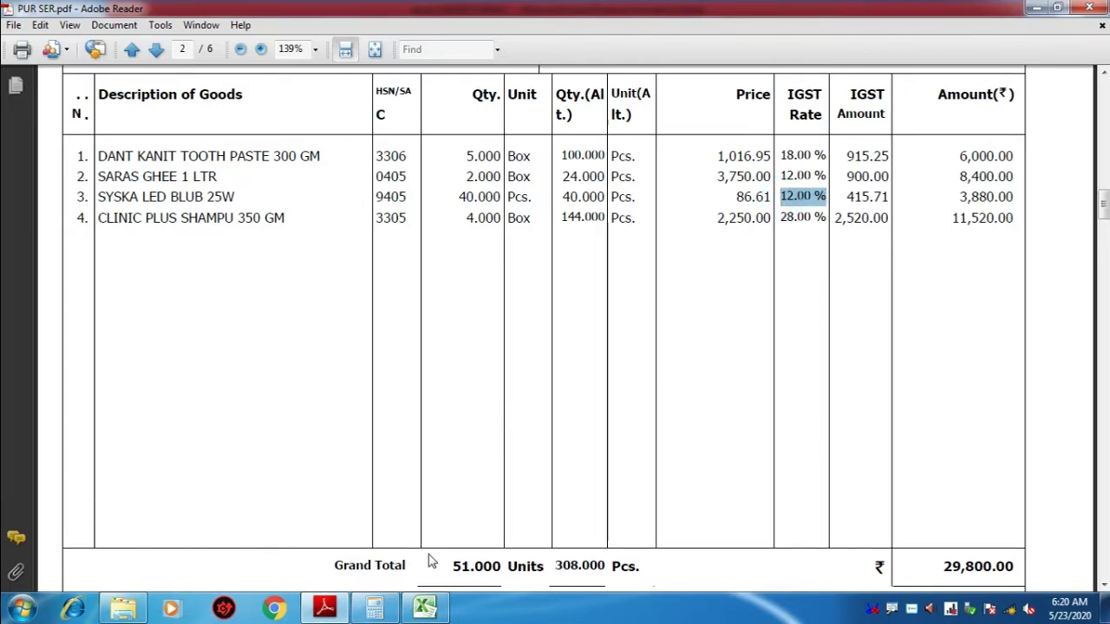
mouse_move(425, 609)
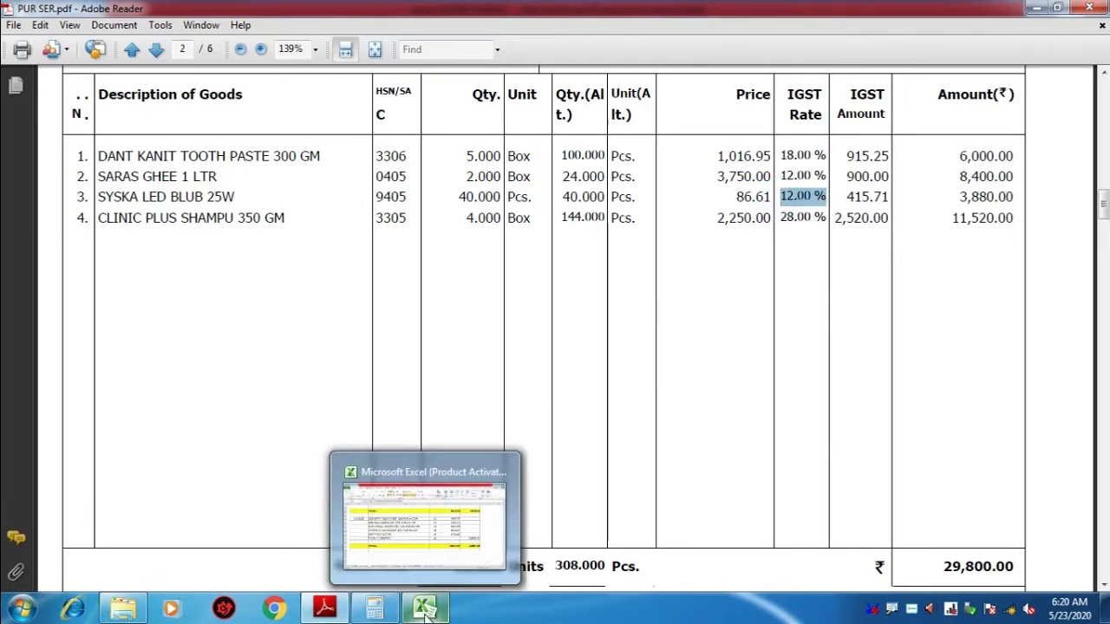
left_click(420, 546)
left_click(751, 296)
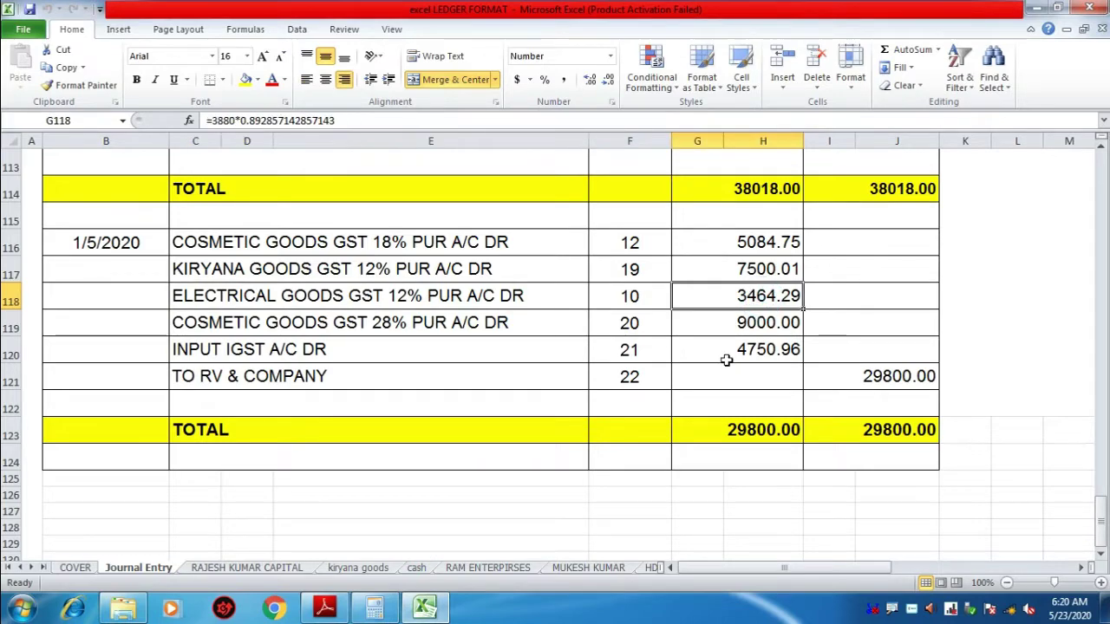
left_click(380, 322)
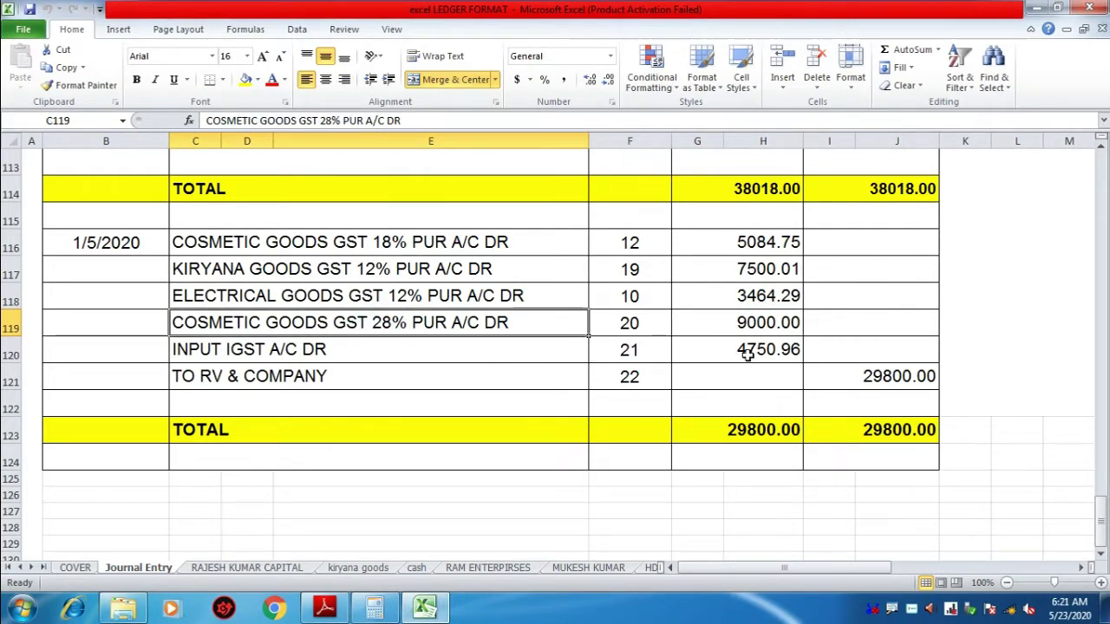
left_click(751, 324)
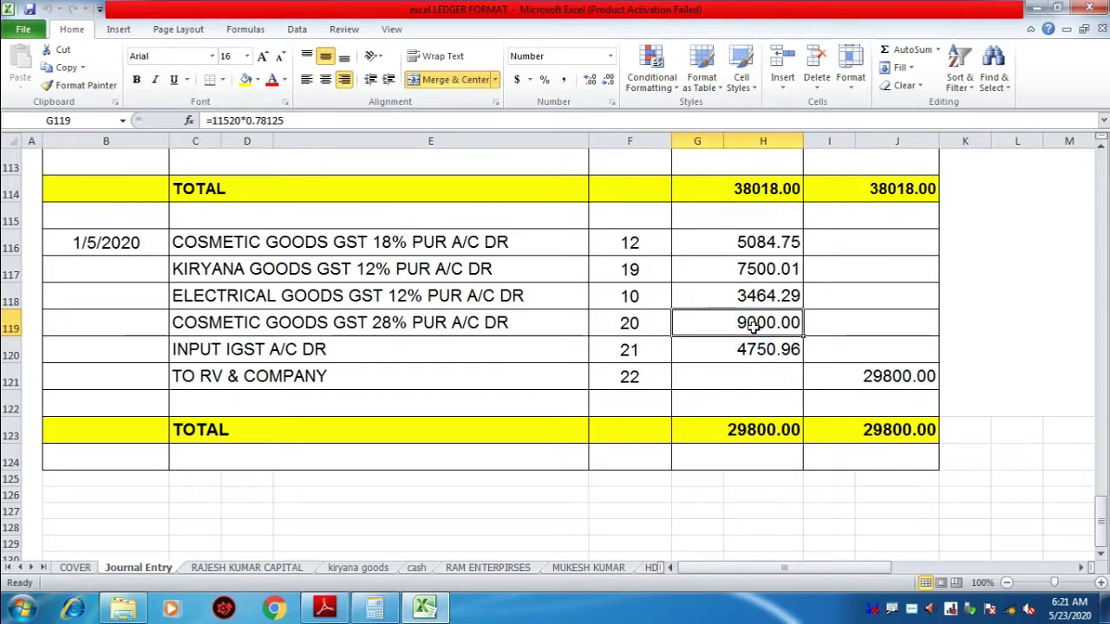
- Compare the RV & COMPANY entry's INPUT IGST line with the INPUT CGST and INPUT SGST lines of the VIJAY TRADING COMPANY entry
left_click(346, 355)
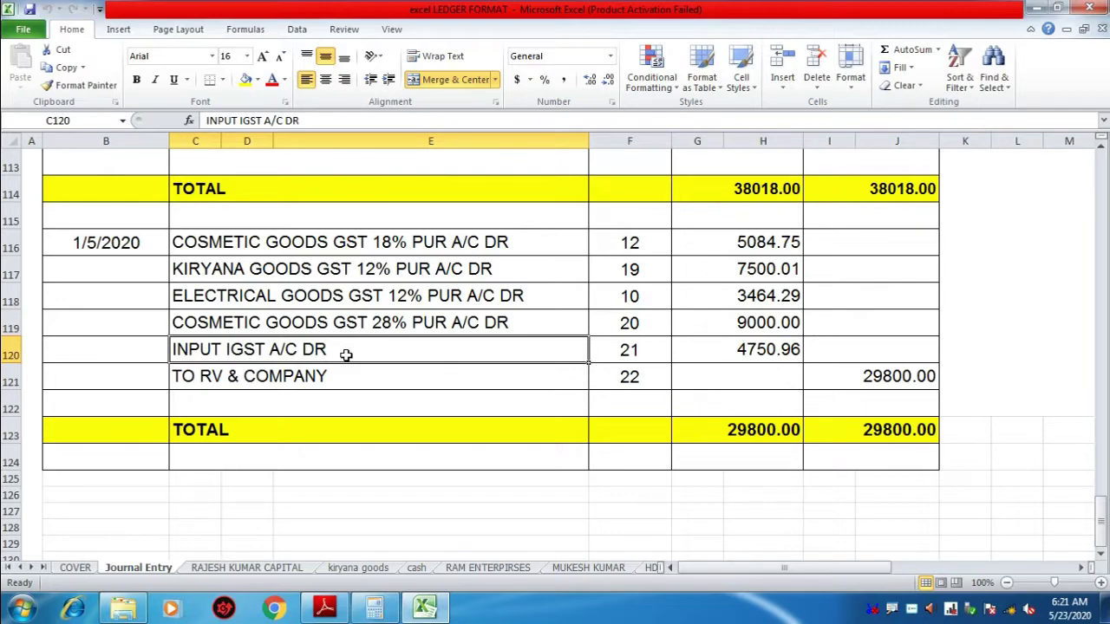
scroll(346, 355, "up", 4)
scroll(338, 353, "down", 1)
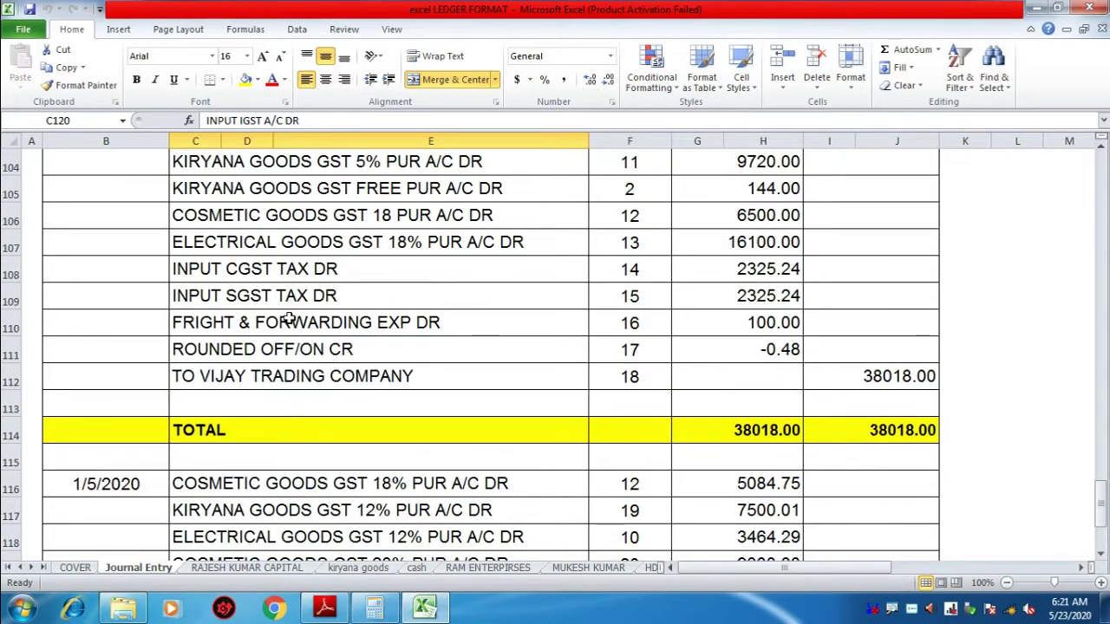
left_click(285, 270)
left_click(287, 296)
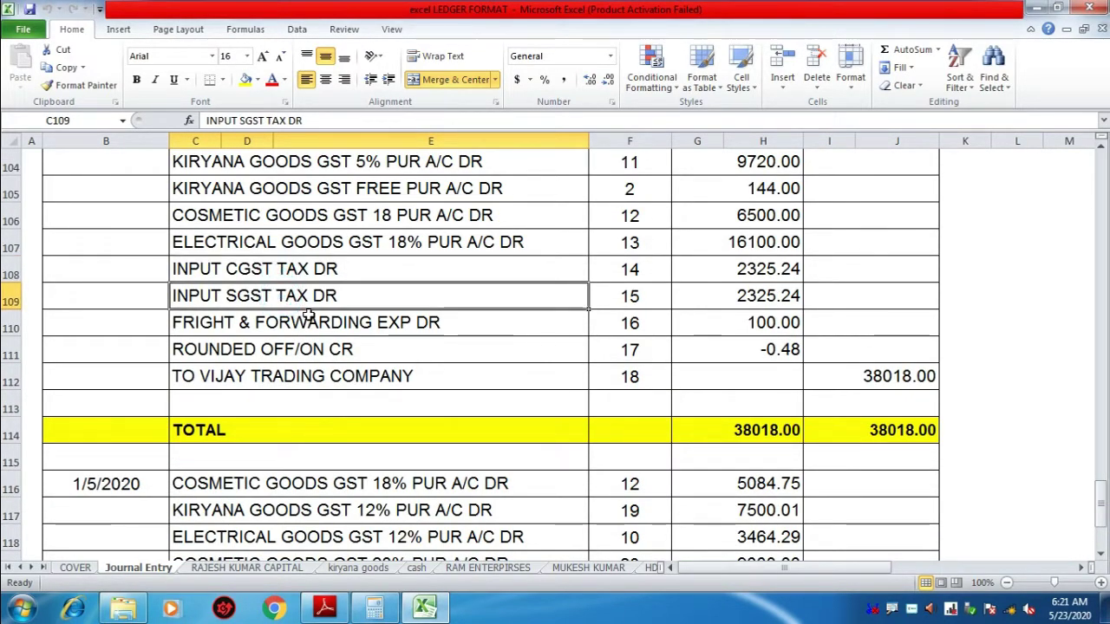
scroll(309, 316, "down", 4)
left_click(305, 271)
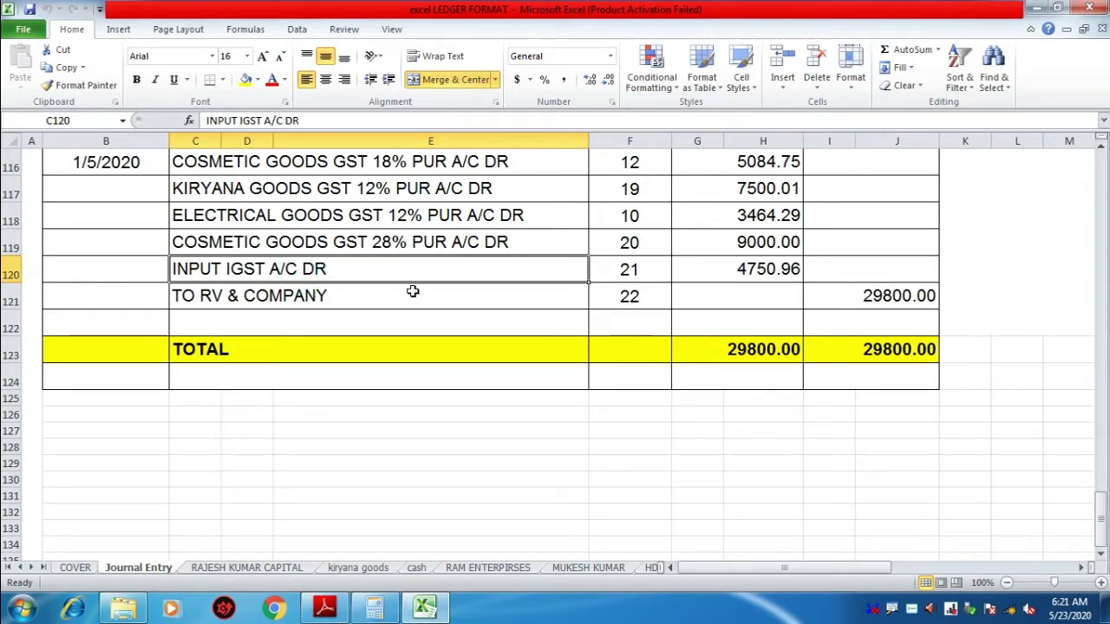
- Compare the journal's INPUT IGST debit amount with the IGST total in the RV & COMPANY invoice's tax summary
left_click(761, 269)
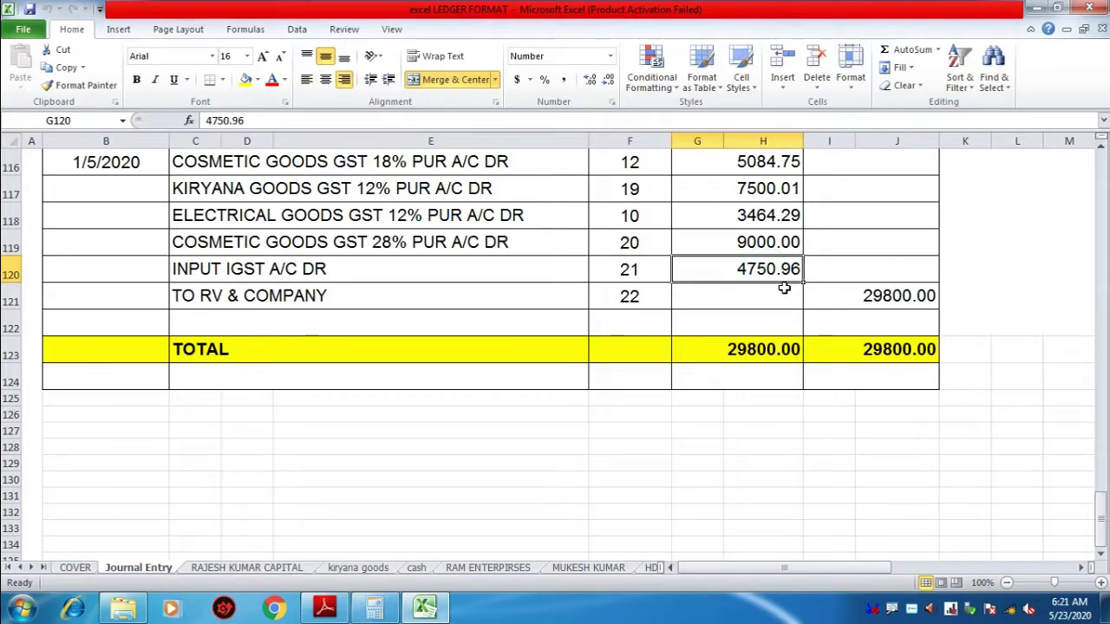
left_click(326, 607)
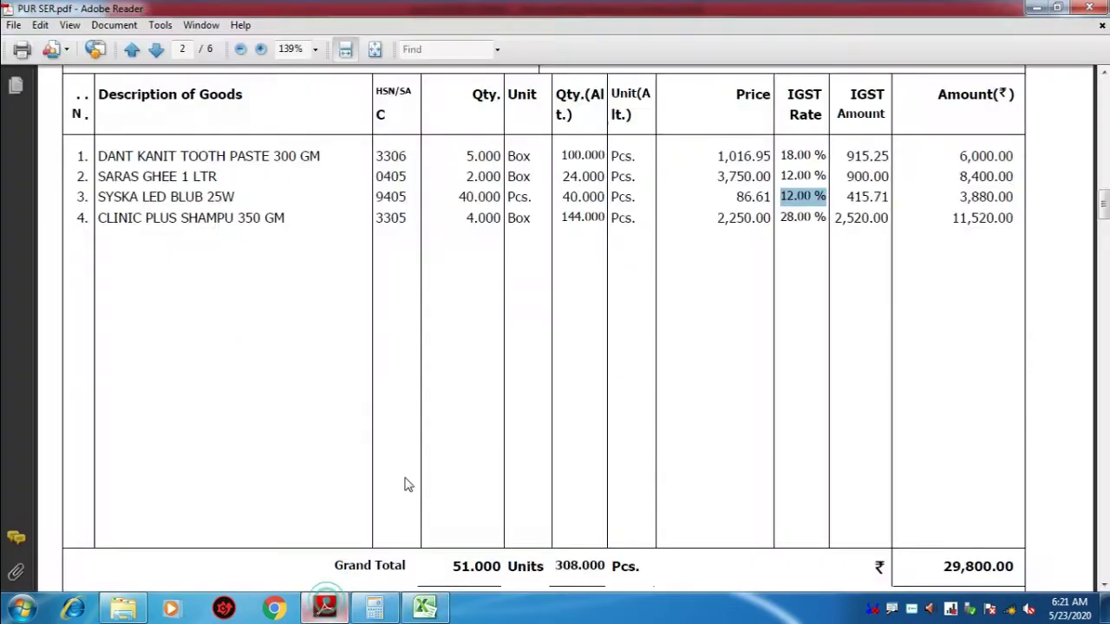
scroll(409, 477, "down", 10)
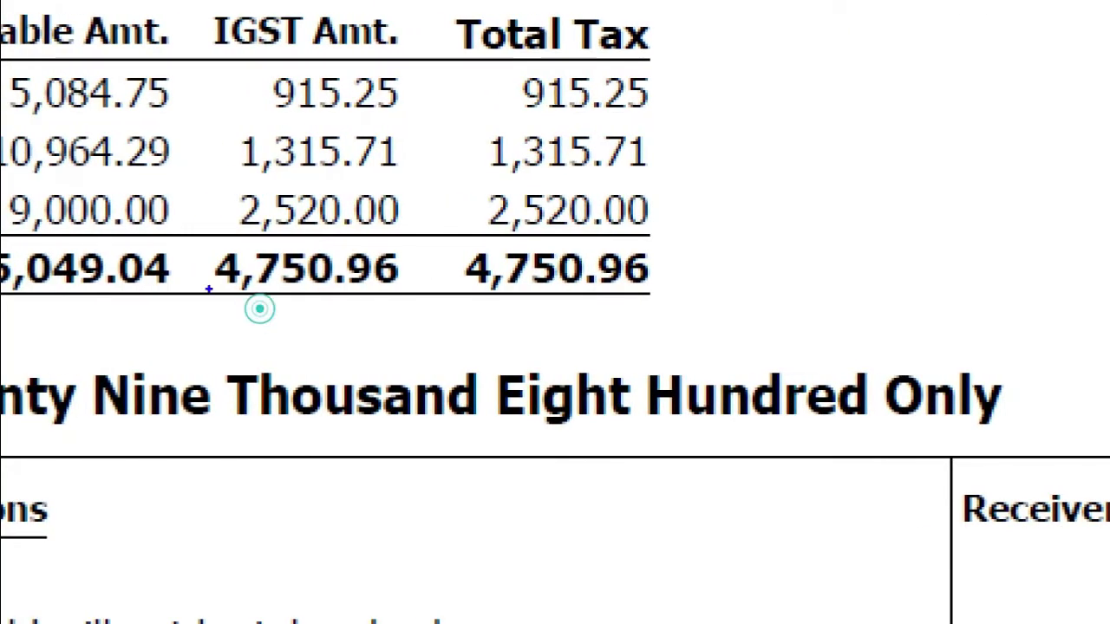
left_click_drag(160, 201, 416, 329)
left_click_drag(156, 5, 446, 328)
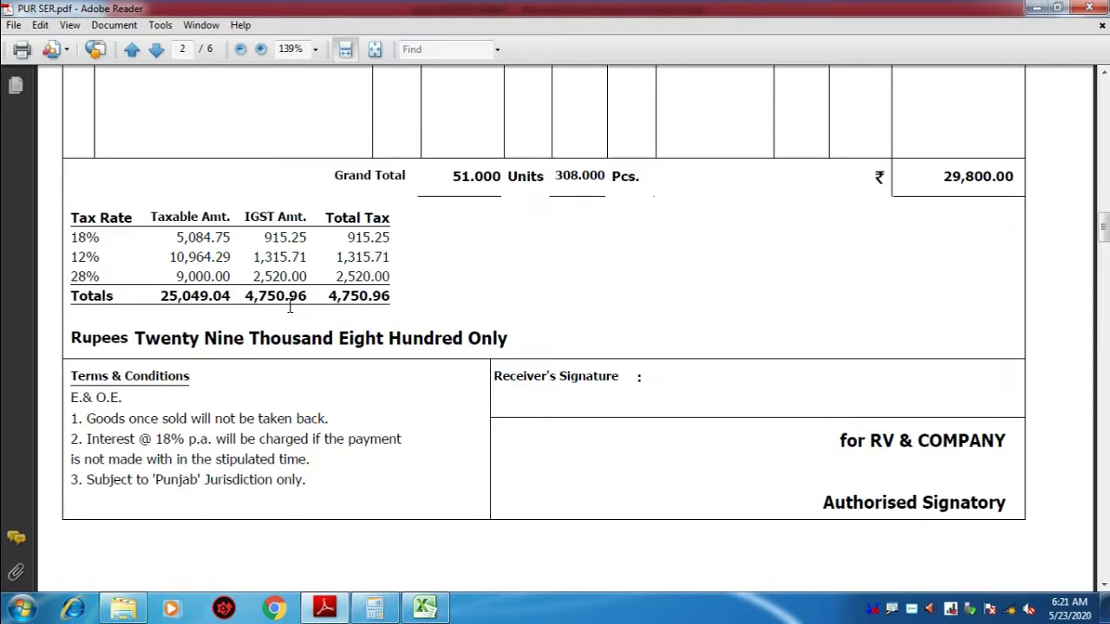
- Switch to the Excel journal and check the TO RV & COMPANY line and its credit amount
left_click(424, 607)
left_click(437, 300)
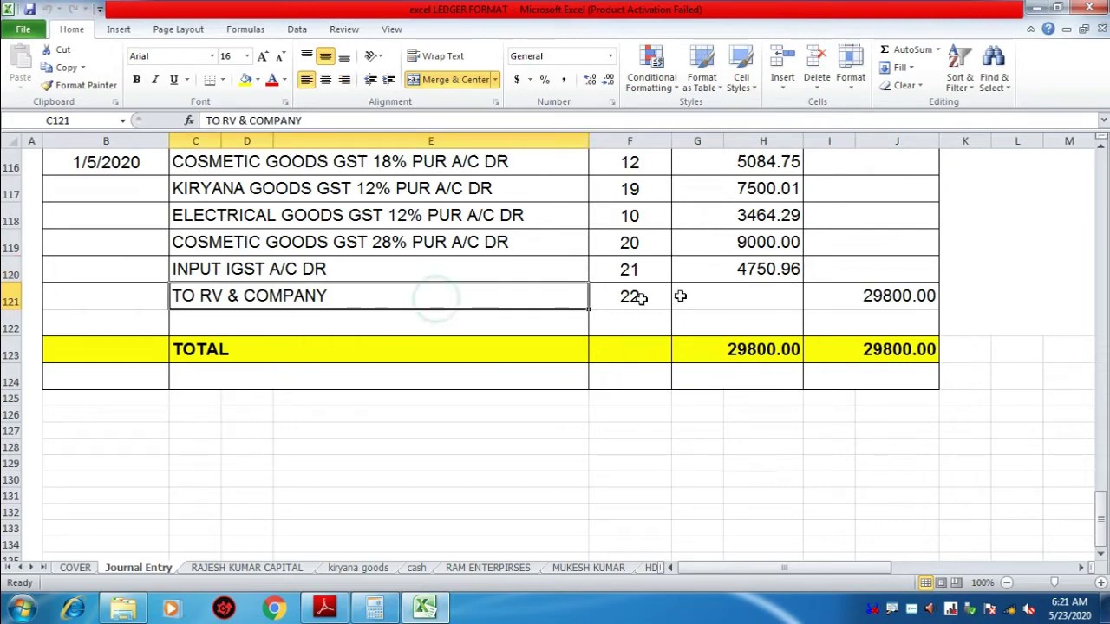
left_click(869, 295)
scroll(835, 303, "up", 1)
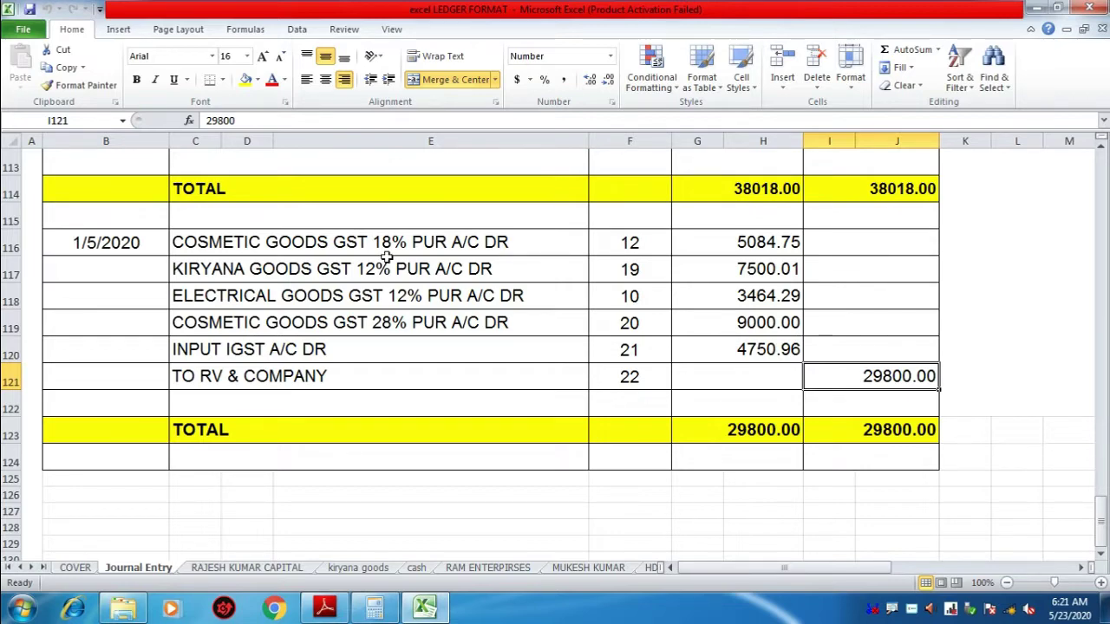
- Trace the journal's COSMETIC GOODS GST 18% line to its ledger account on the COS 18% sheet
left_click(328, 243)
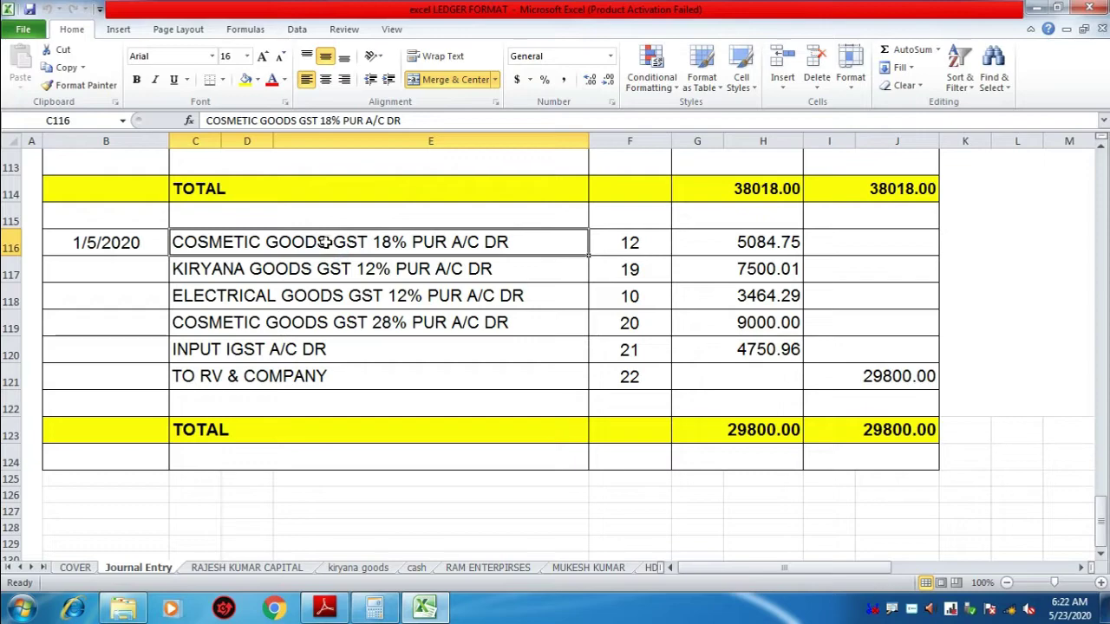
left_click(43, 568)
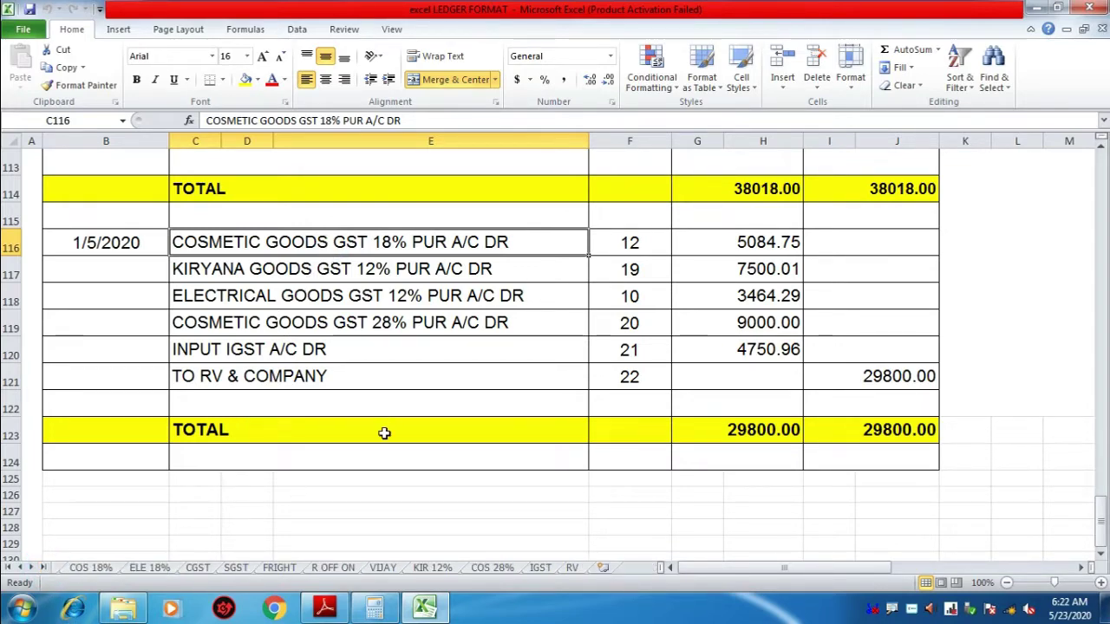
left_click(91, 569)
left_click(346, 384)
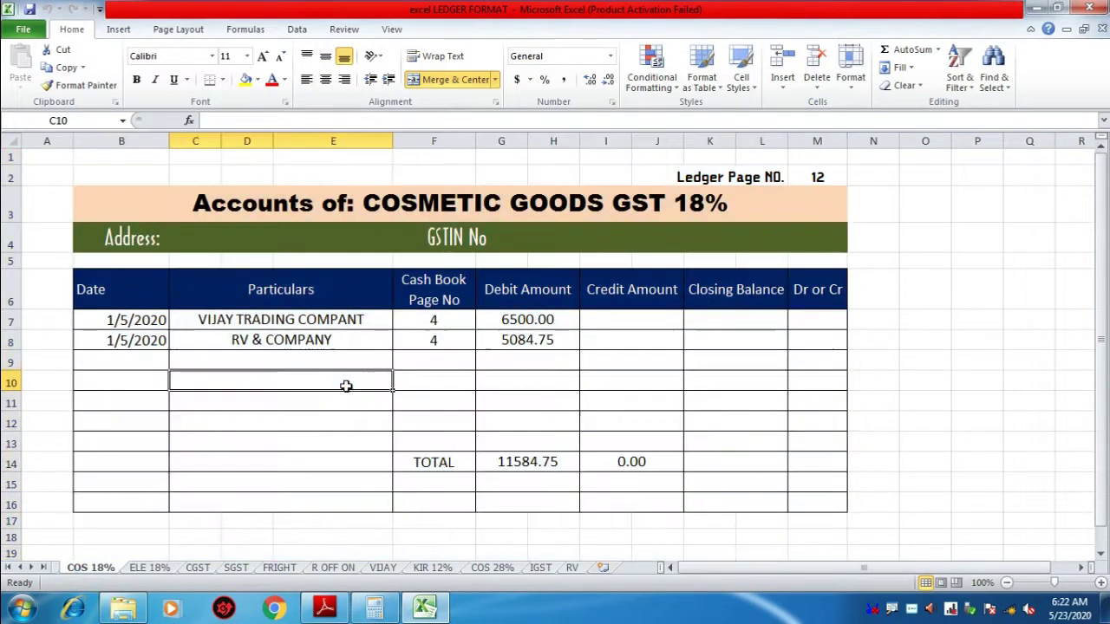
- Review the purchase and tax postings on the ELE 18%, CGST, SGST, KIR 12% and COS 28% ledger sheets
left_click(150, 568)
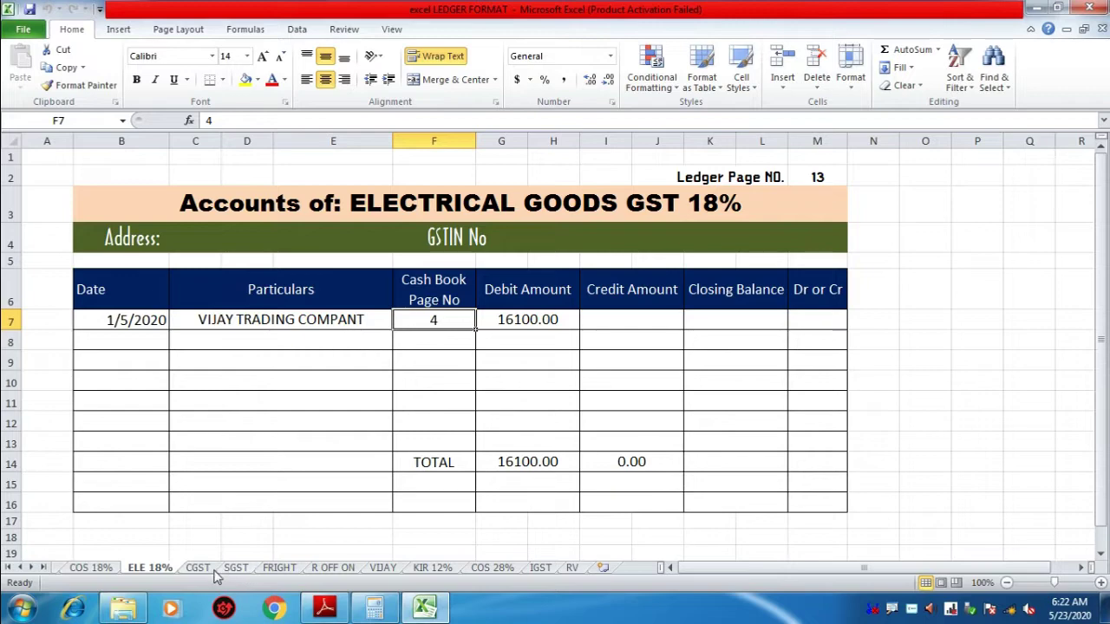
left_click(199, 569)
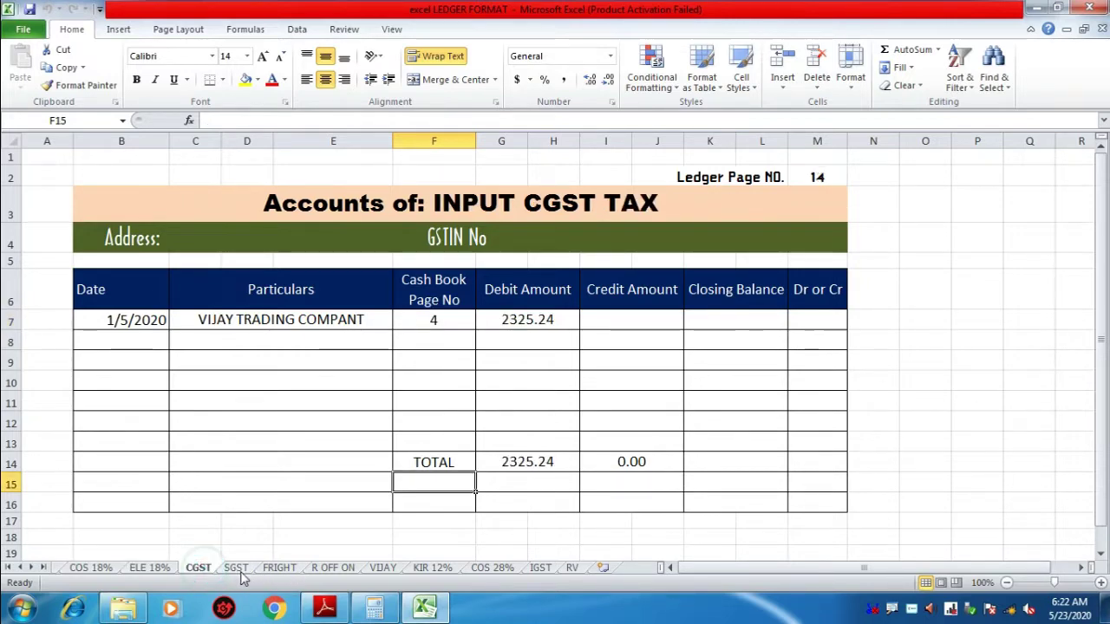
left_click(237, 568)
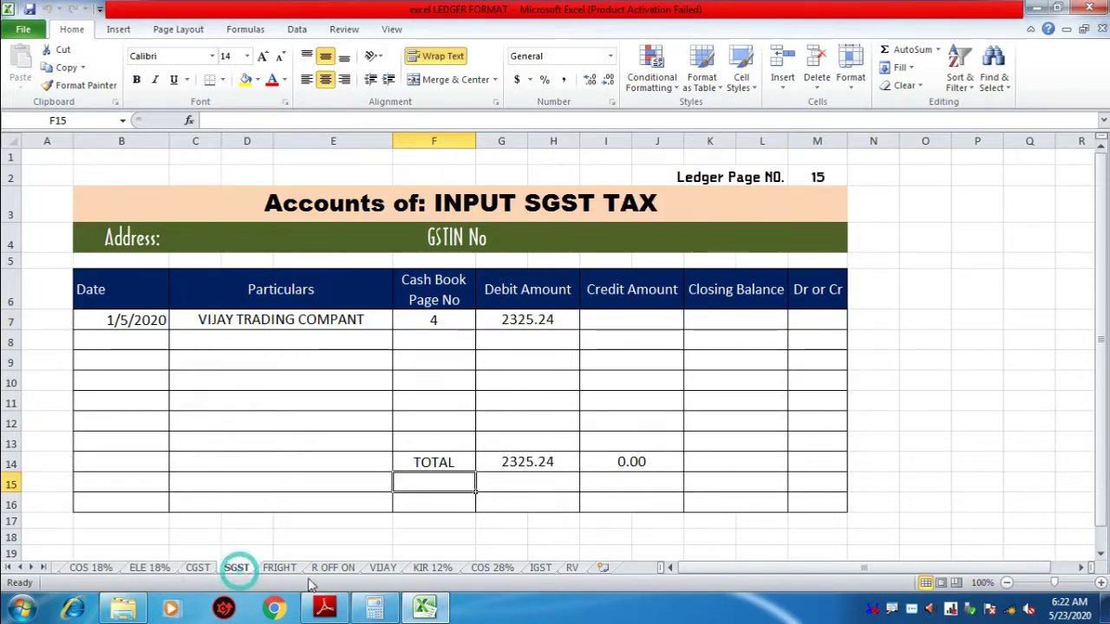
left_click(433, 568)
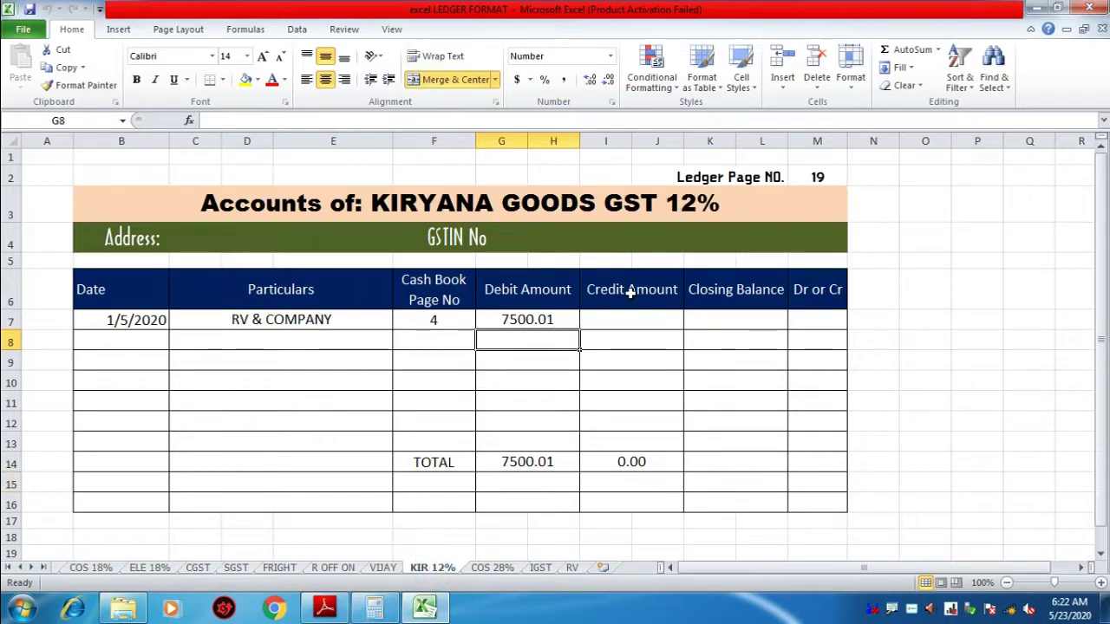
left_click(492, 569)
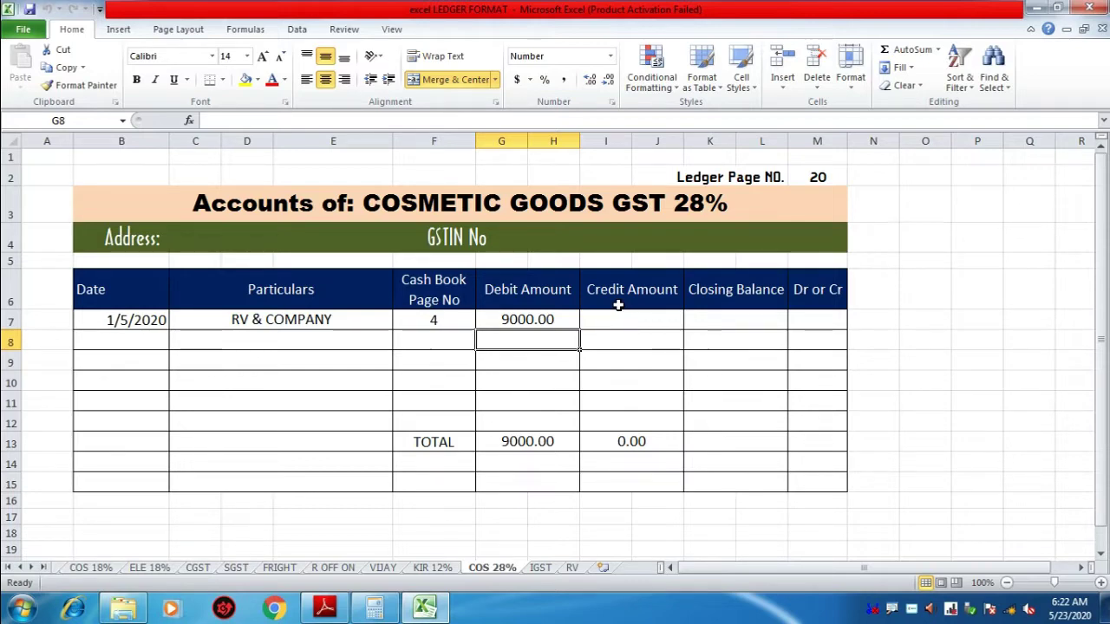
- Switch to PUR SER.pdf and examine the VIJAY TRADING COMPANY credit note for excess charges on NIKHAR HAIR OIL 450 ML
left_click(316, 612)
scroll(798, 278, "down", 10)
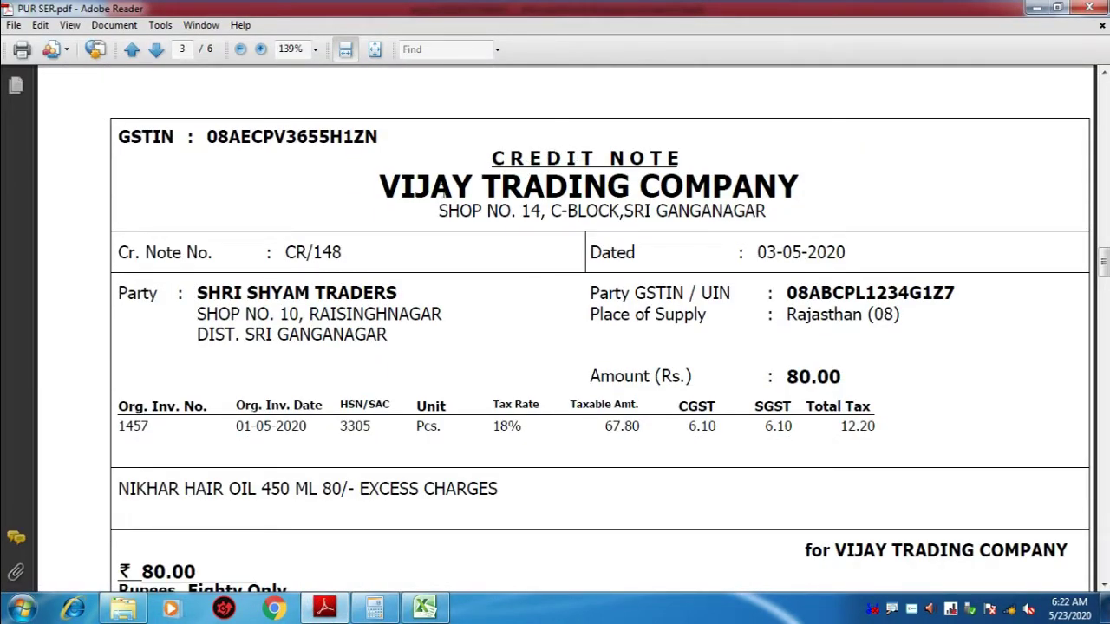
left_click_drag(378, 190, 800, 186)
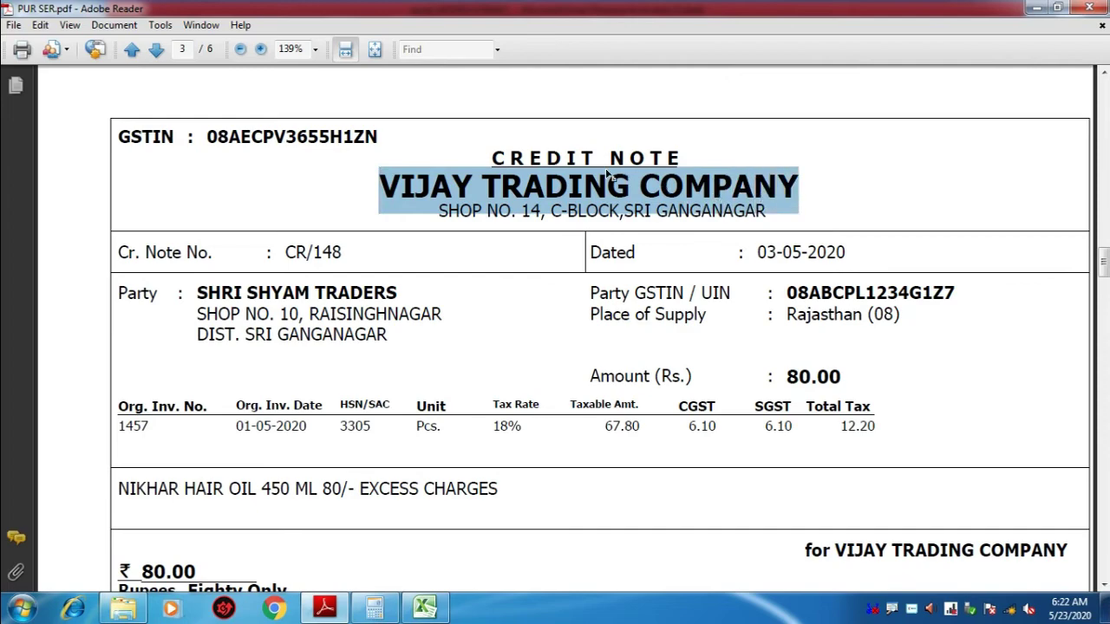
scroll(520, 260, "down", 2)
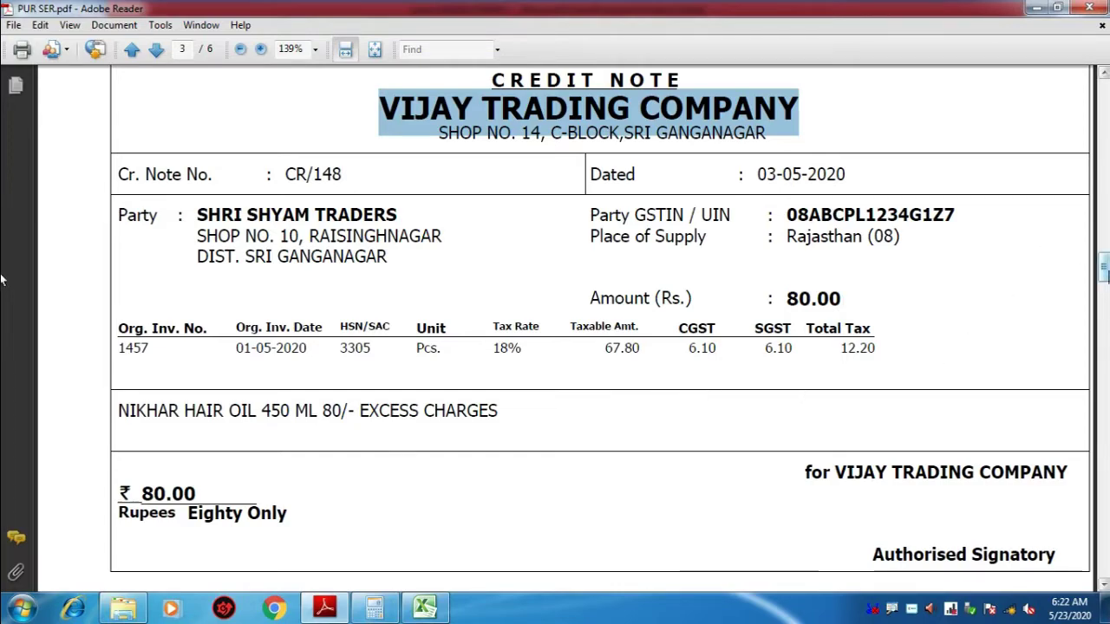
- Examine the target scheme credit note voucher on page 4 and the heading of the goods credit note on page 5
scroll(2, 279, "down", 10)
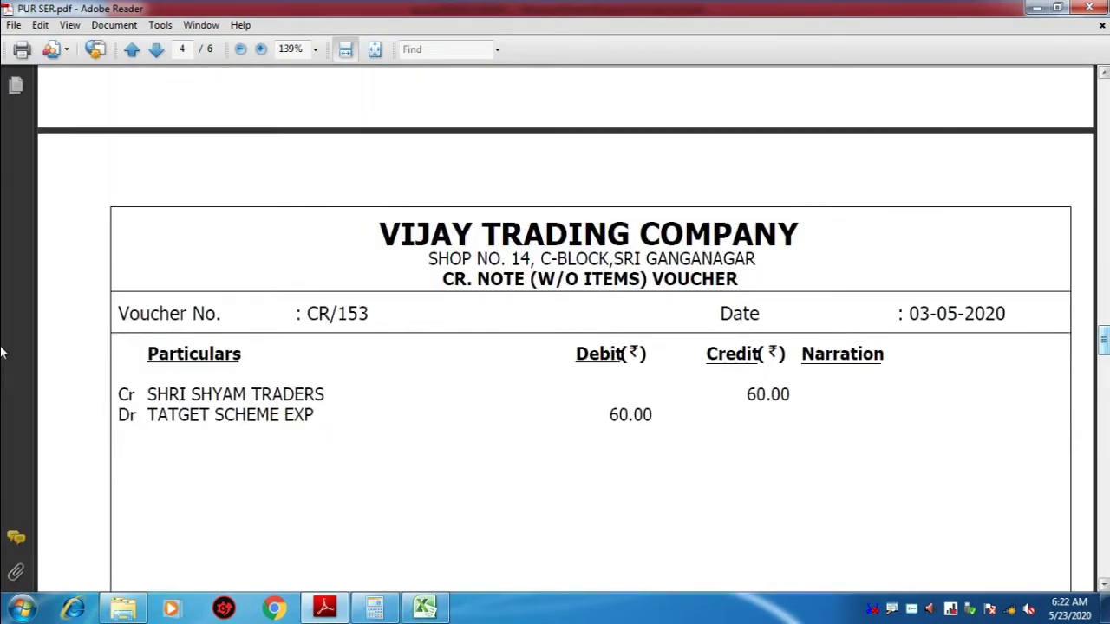
scroll(353, 324, "down", 3)
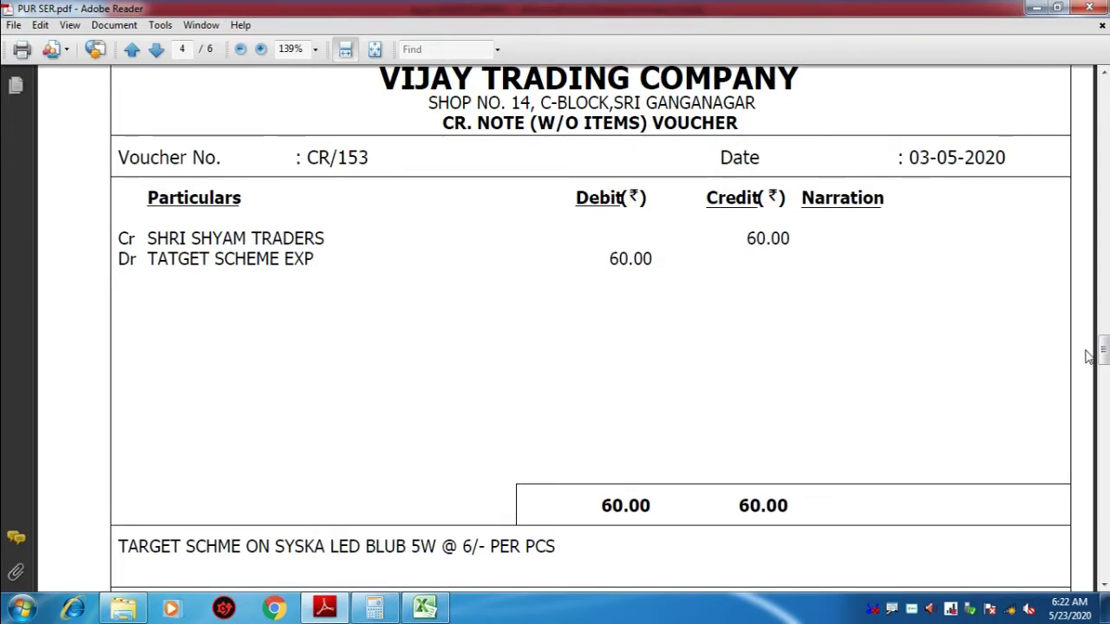
left_click_drag(1103, 352, 1103, 430)
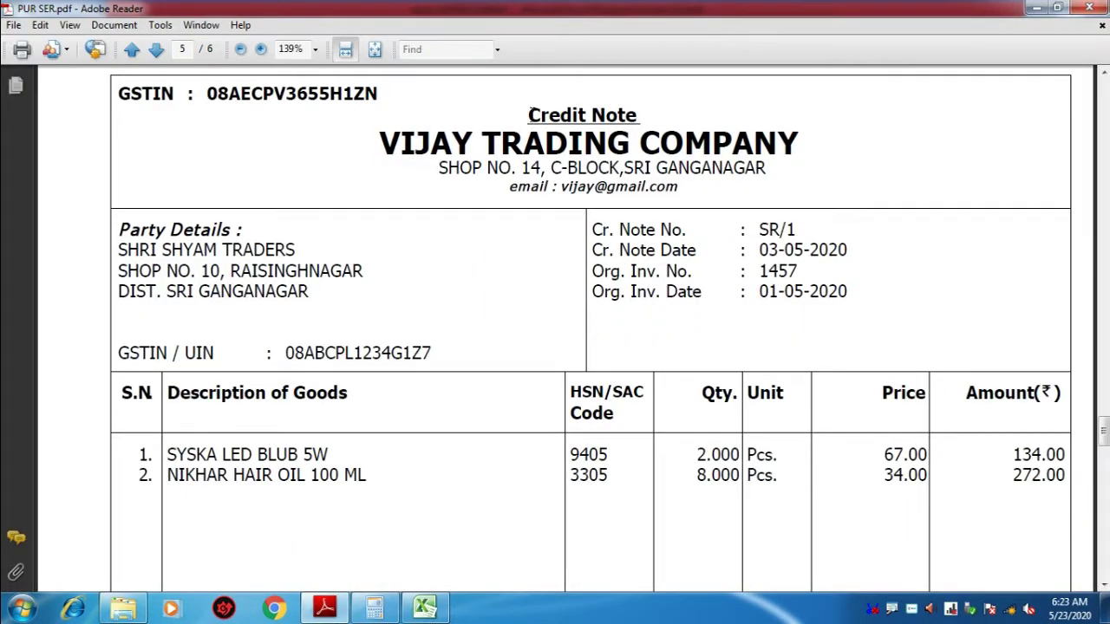
left_click_drag(529, 115, 638, 114)
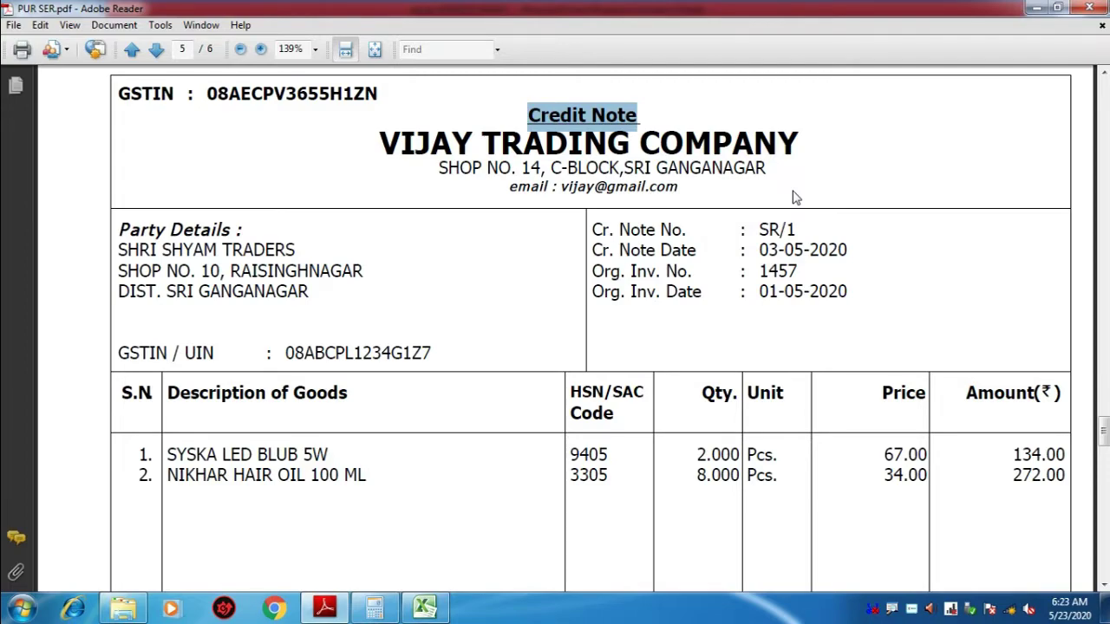
- Switch to the DEMO workbook and examine the SALE RETURN category in the CREDIT NOTE BY SUPPLIERS chart on Sheet2
key("alt+Tab")
left_click(488, 367)
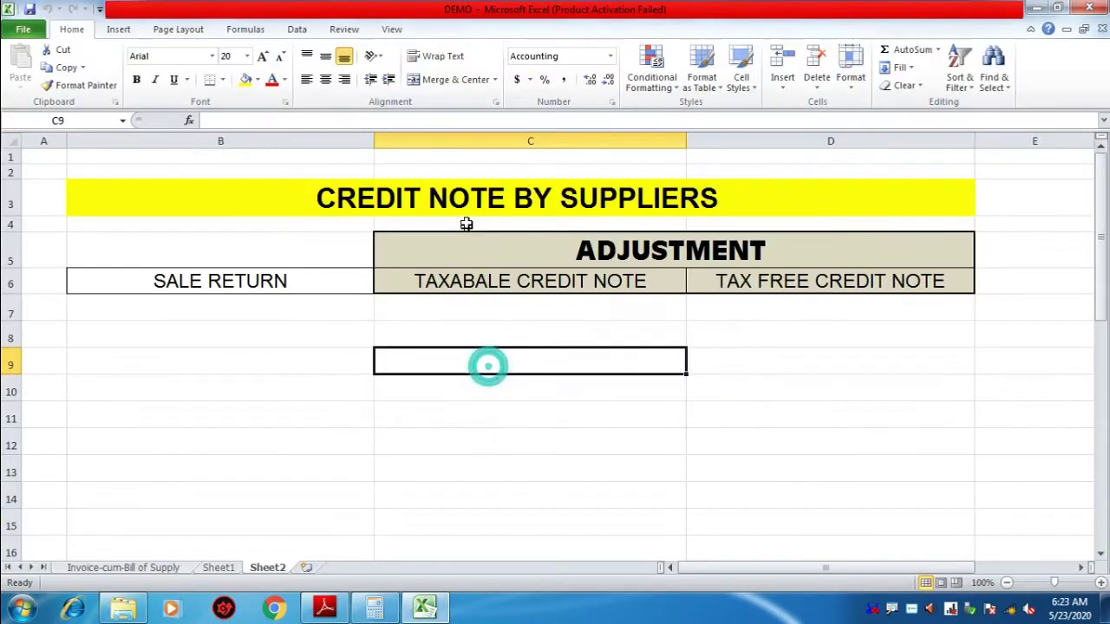
left_click(449, 198)
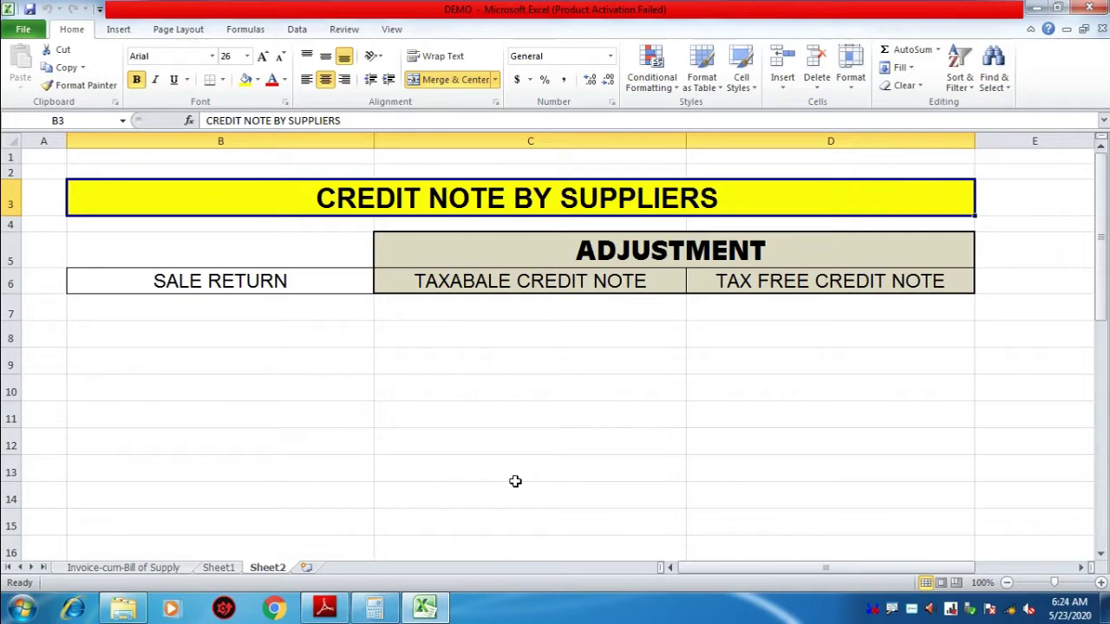
left_click(497, 314)
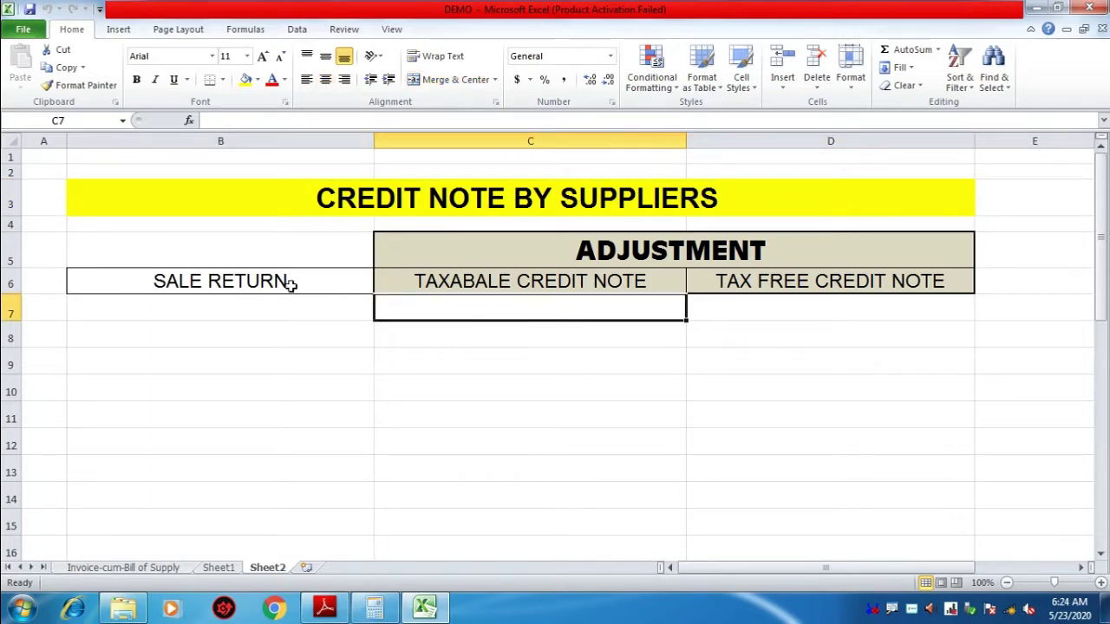
left_click(258, 283)
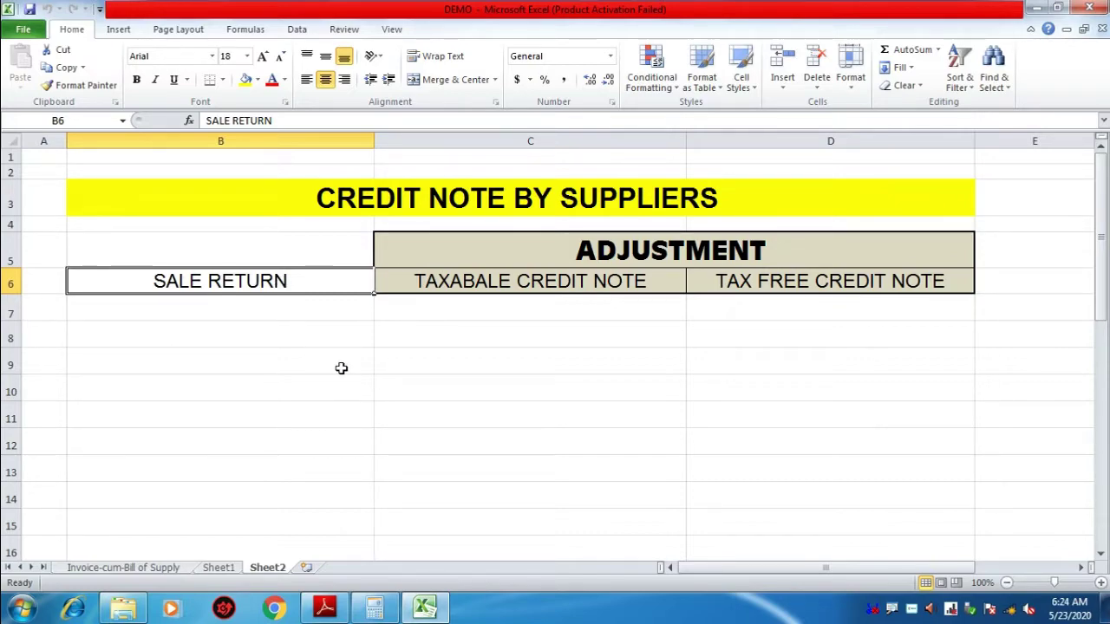
left_click(303, 286)
- Return to the goods credit note on page 5 of PUR SER.pdf and inspect its title, credit note number and date
left_click(324, 607)
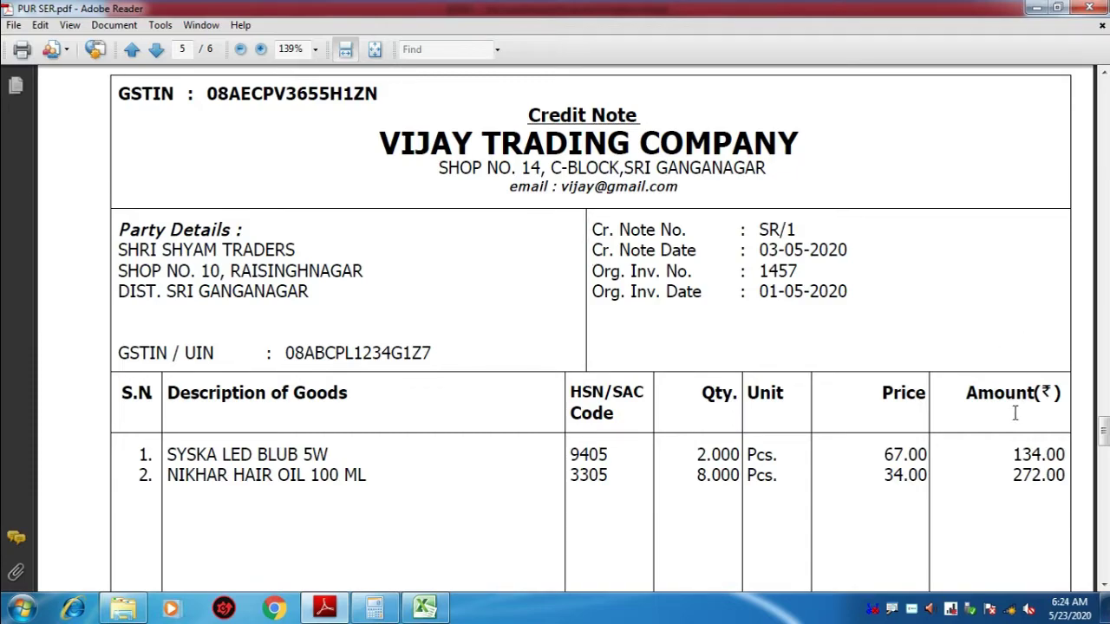
scroll(671, 210, "up", 1)
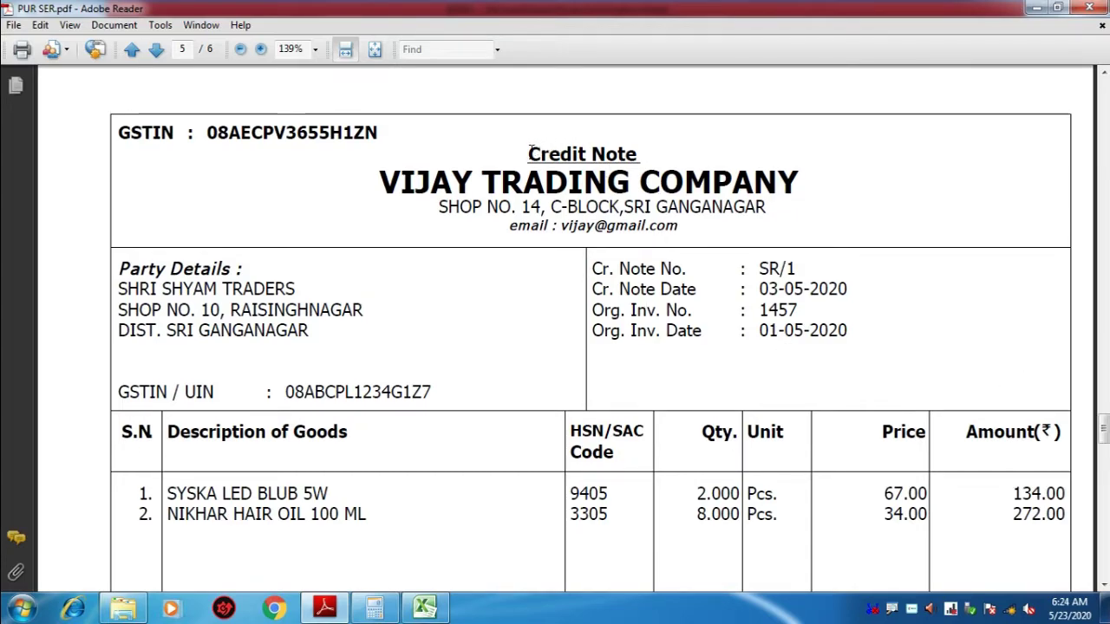
left_click_drag(529, 154, 636, 163)
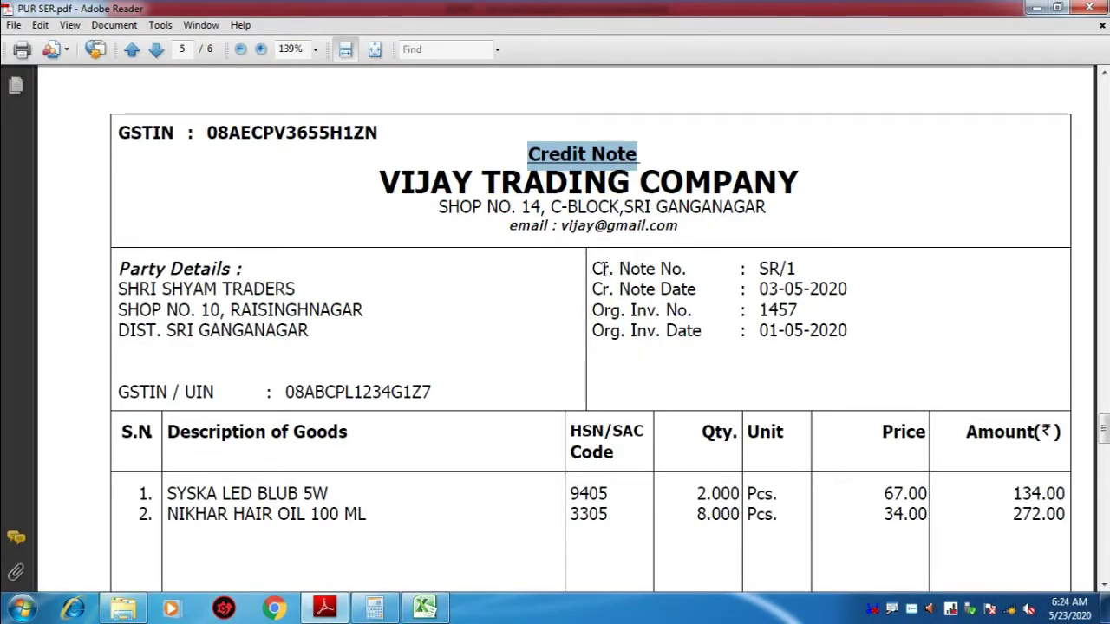
left_click_drag(745, 268, 853, 289)
left_click(853, 305)
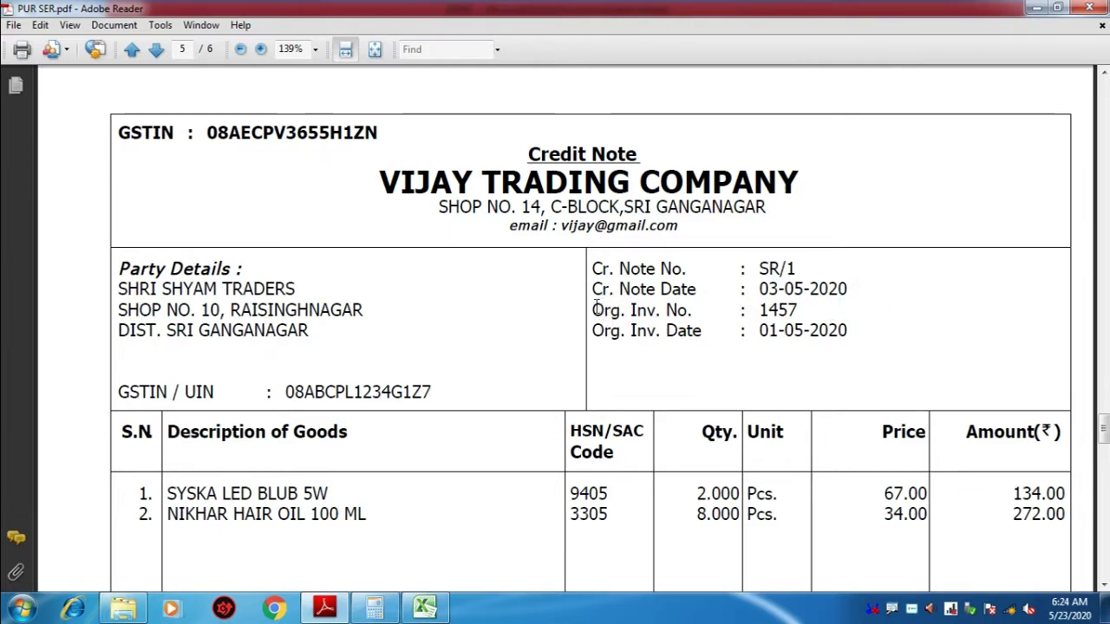
- Inspect the original invoice number and date referenced on the goods credit note
left_click_drag(595, 309, 798, 347)
left_click(790, 347)
scroll(555, 390, "down", 1)
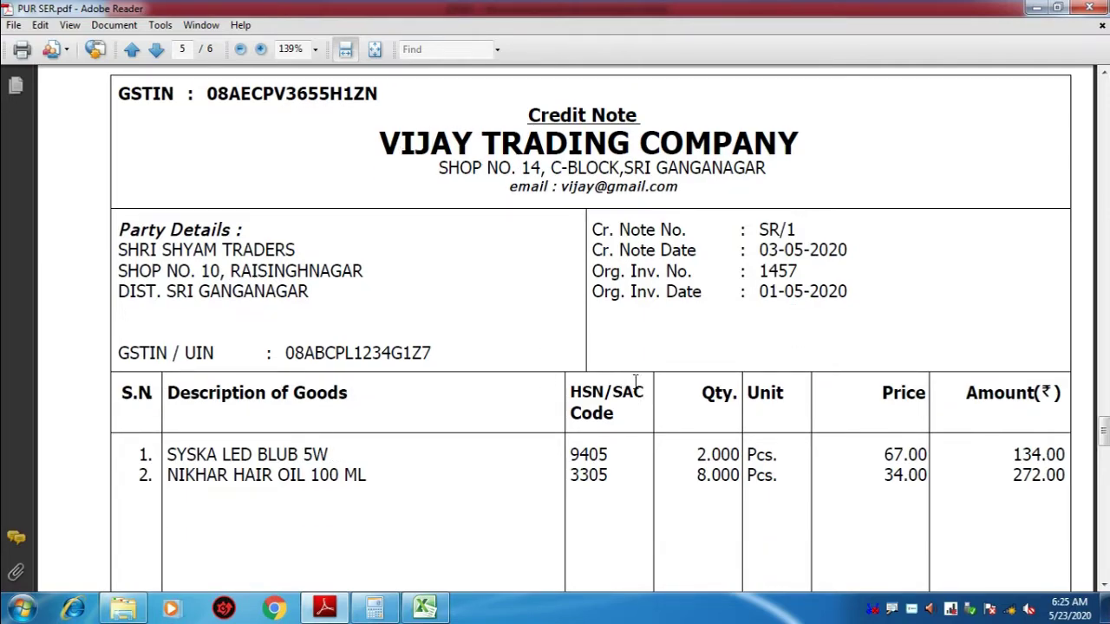
double_click(770, 276)
left_click(815, 275)
left_click_drag(760, 271, 799, 271)
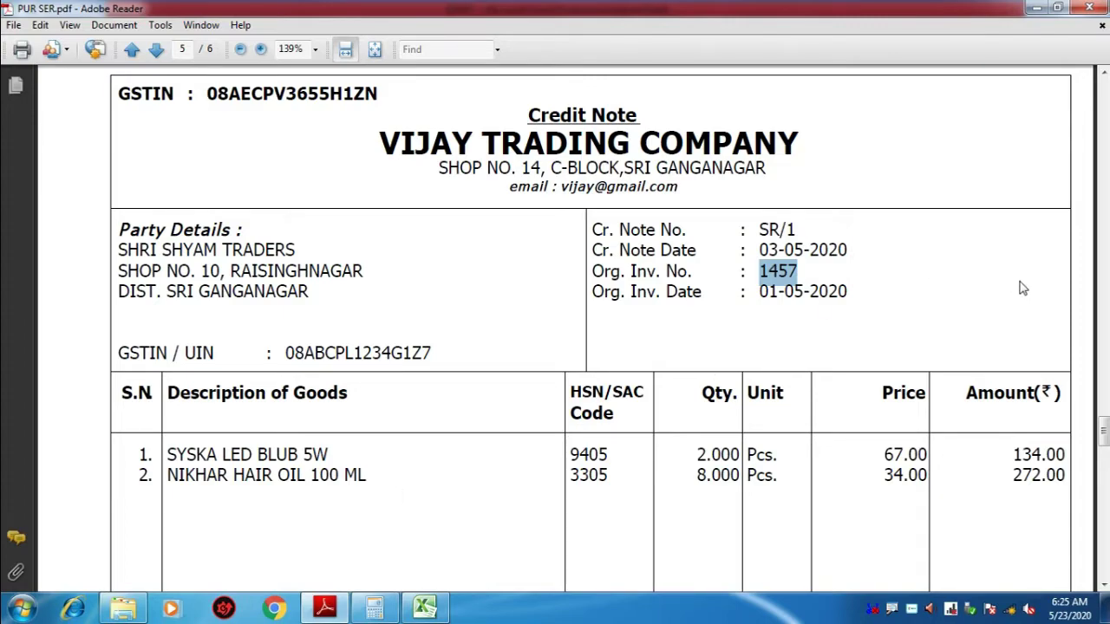
left_click(950, 293)
- Review the credit note's returned goods and tax totals, and locate the matching original invoice number on the page 1 tax invoice
scroll(1101, 427, "down", 5)
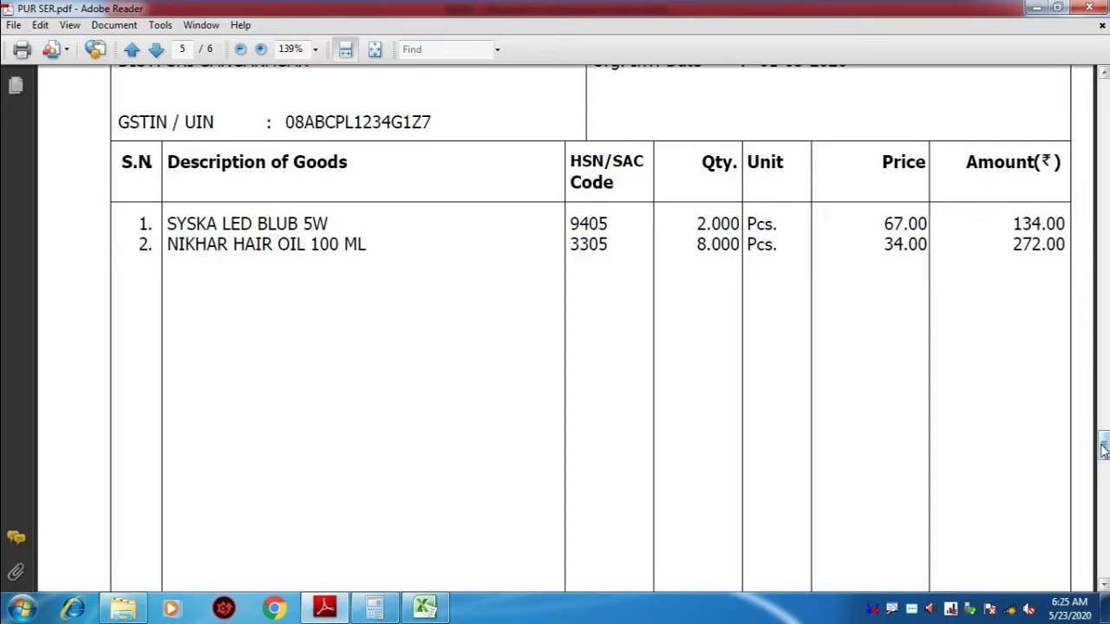
left_click_drag(1101, 442, 1103, 482)
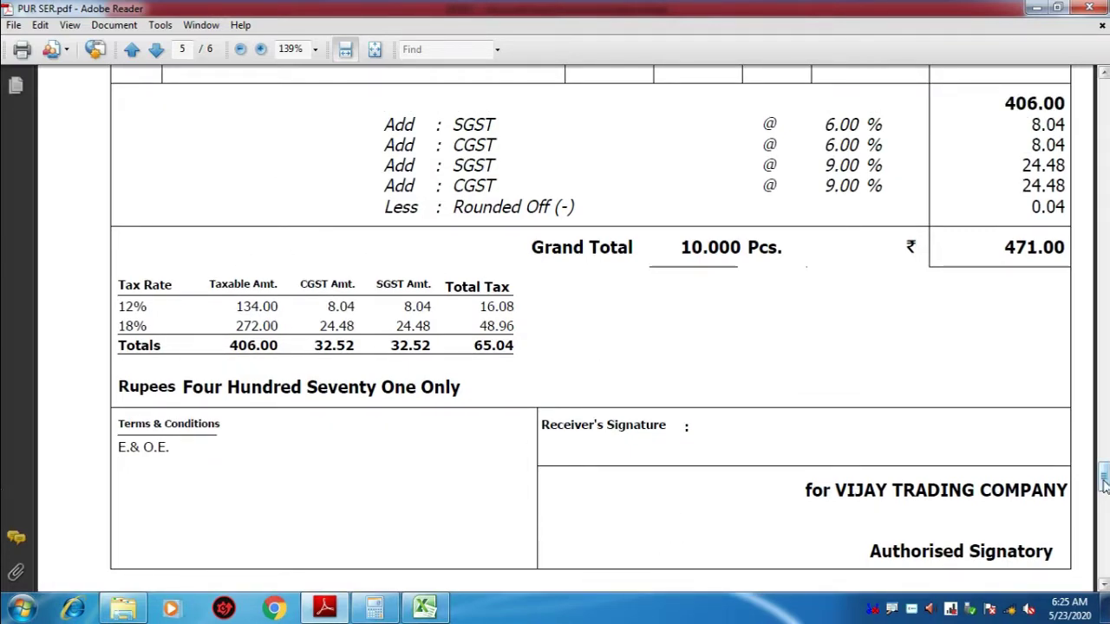
left_click_drag(1103, 484, 1103, 87)
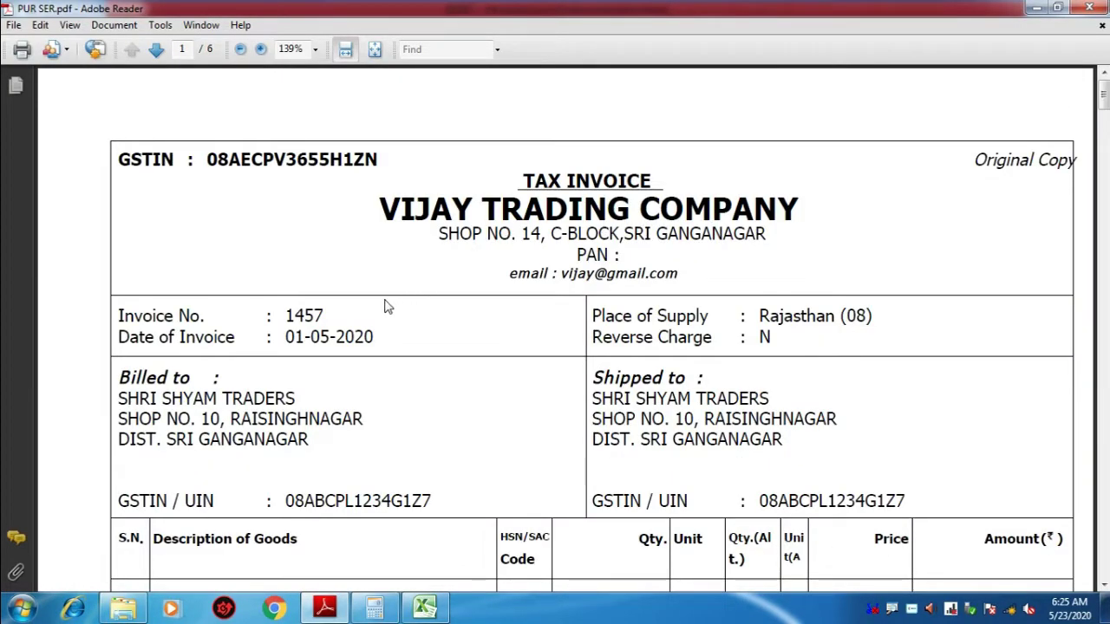
left_click_drag(290, 312, 426, 324)
left_click(471, 352)
scroll(492, 319, "down", 2)
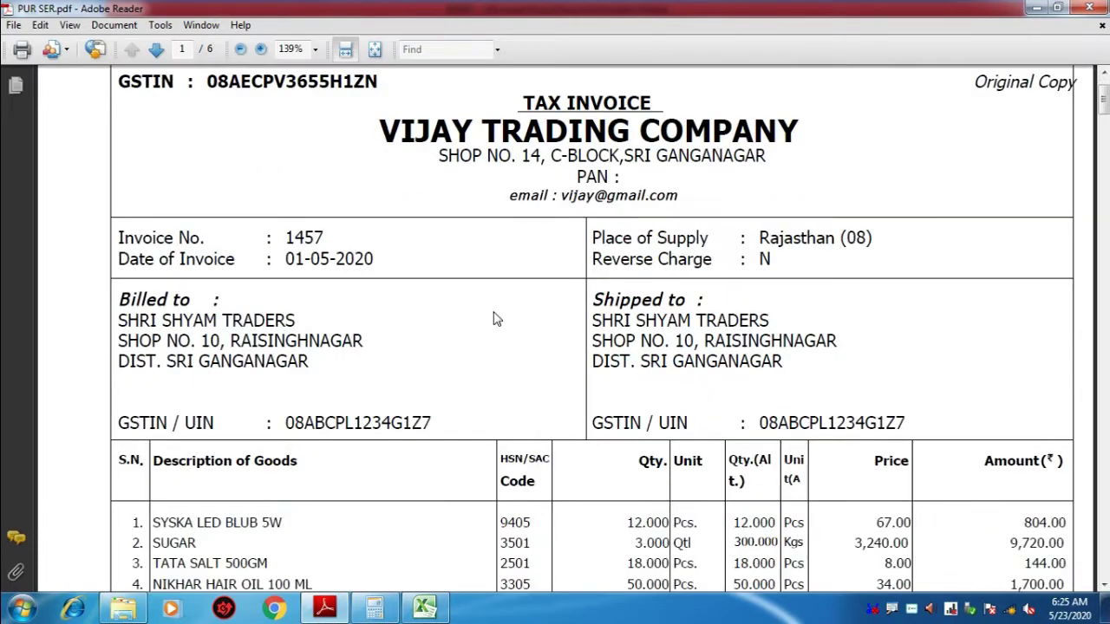
- Locate the SYSKA LED BLUB 5W and NIKHAR HAIR OIL 100 ML lines on the page 1 tax invoice
scroll(485, 313, "down", 3)
scroll(260, 362, "down", 1)
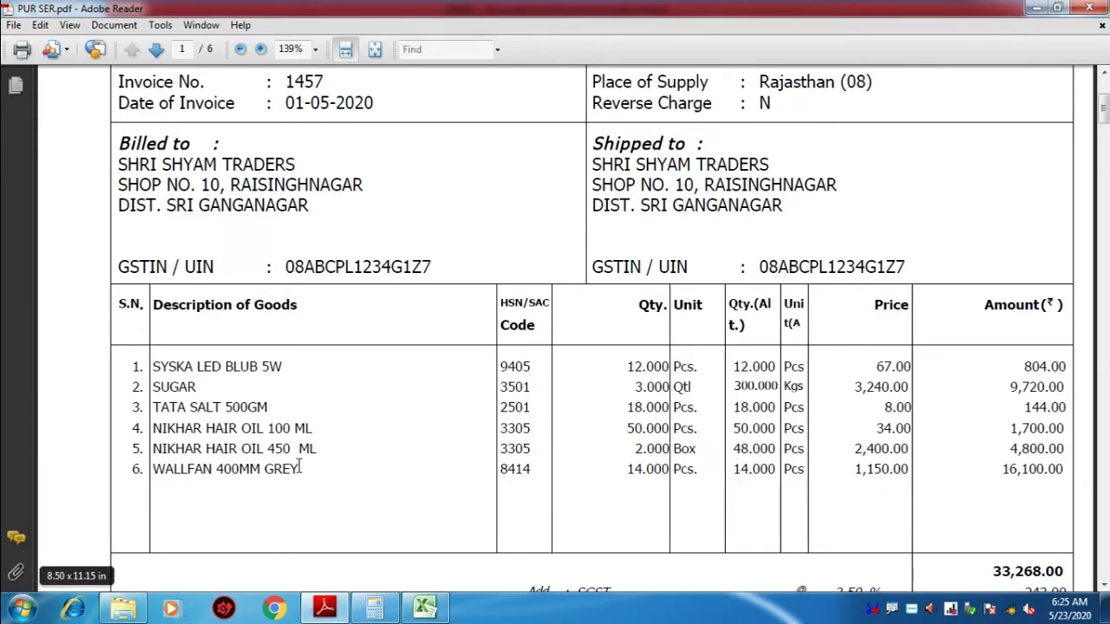
left_click(270, 367)
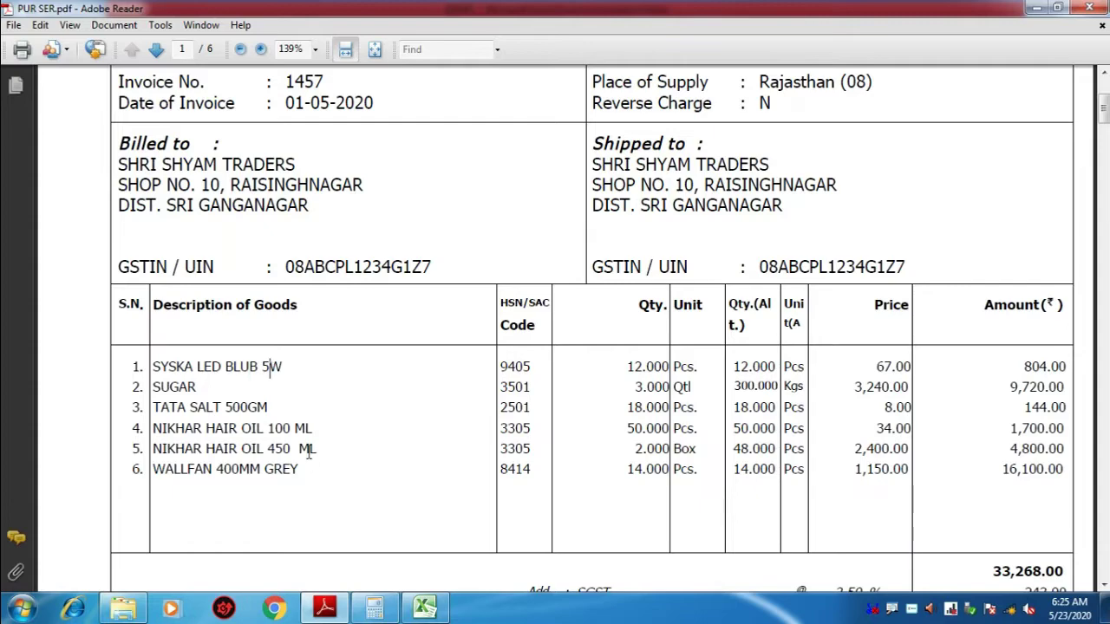
left_click(291, 427)
- Go back to the page 5 credit note and review its header details and returned goods lines
left_click(1103, 167)
left_click_drag(1104, 167, 1102, 433)
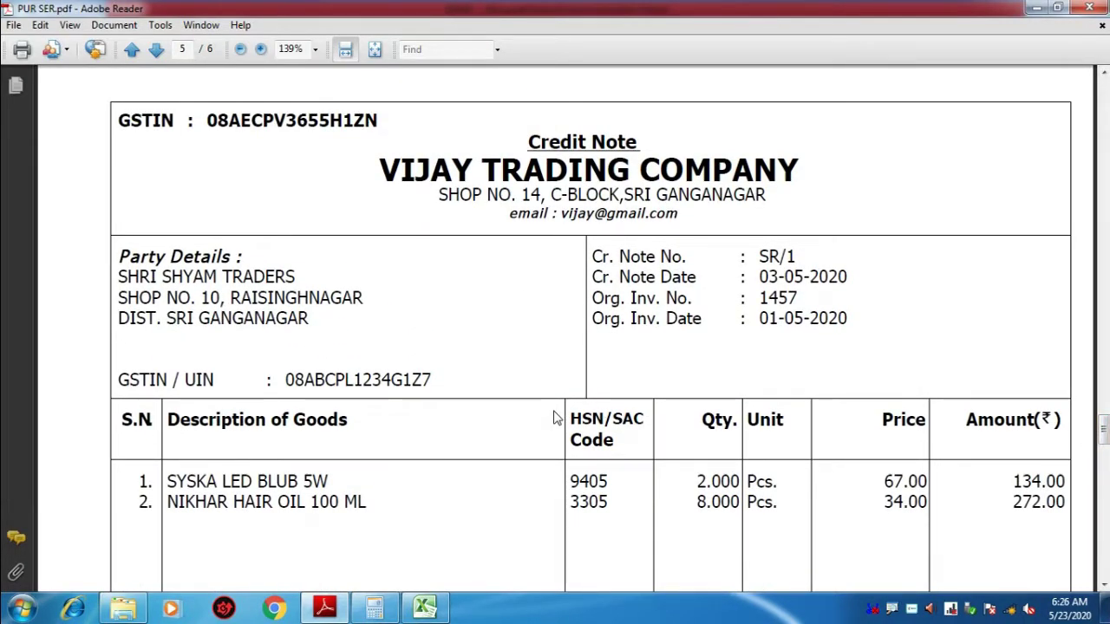
scroll(524, 431, "down", 3)
scroll(524, 431, "down", 1)
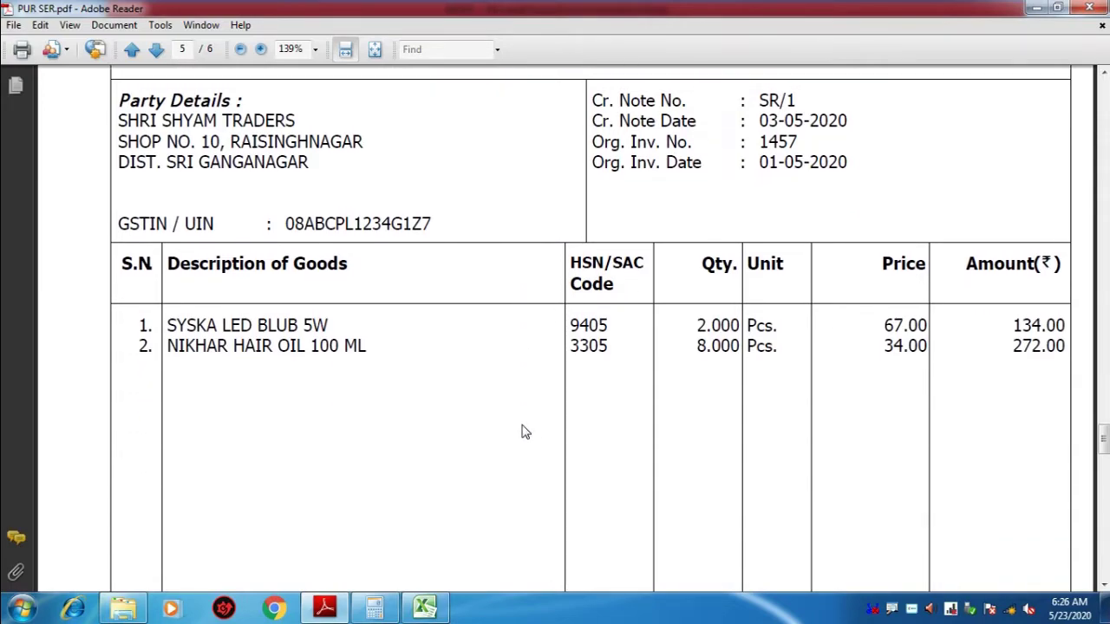
scroll(524, 431, "up", 3)
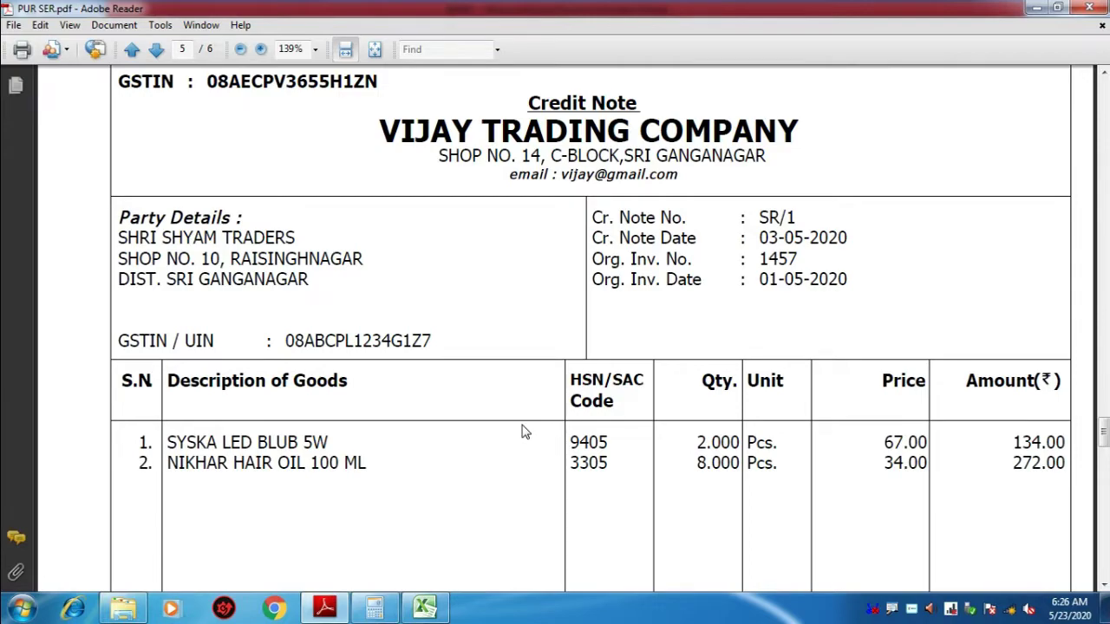
scroll(473, 458, "down", 2)
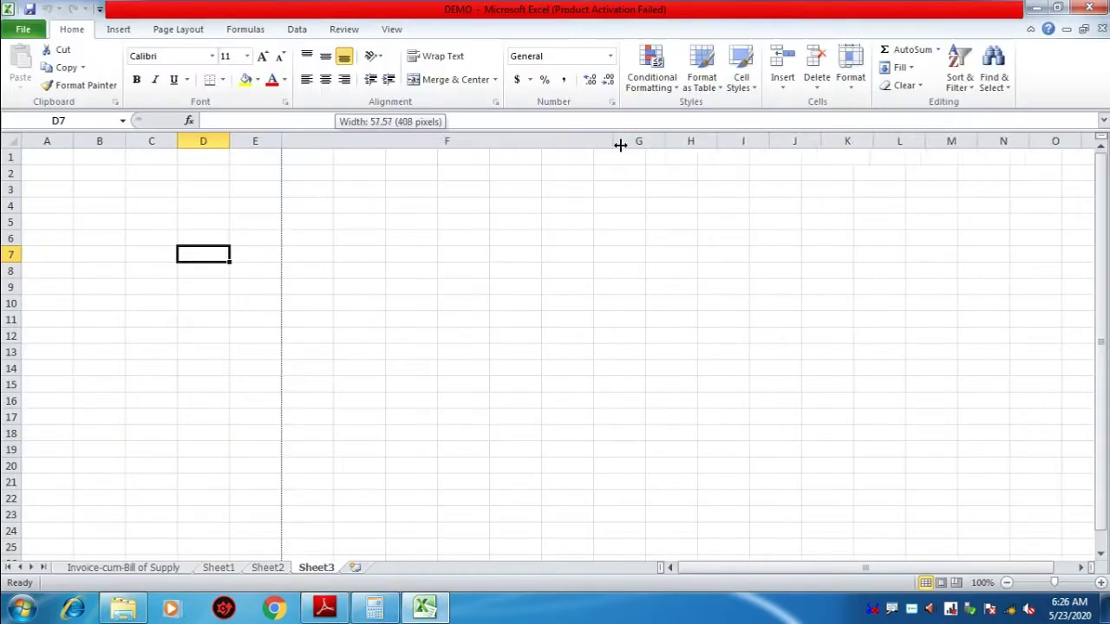
- Widen column F on Sheet3 of the DEMO workbook and select cell F4
left_click_drag(620, 144, 629, 146)
left_click(353, 203)
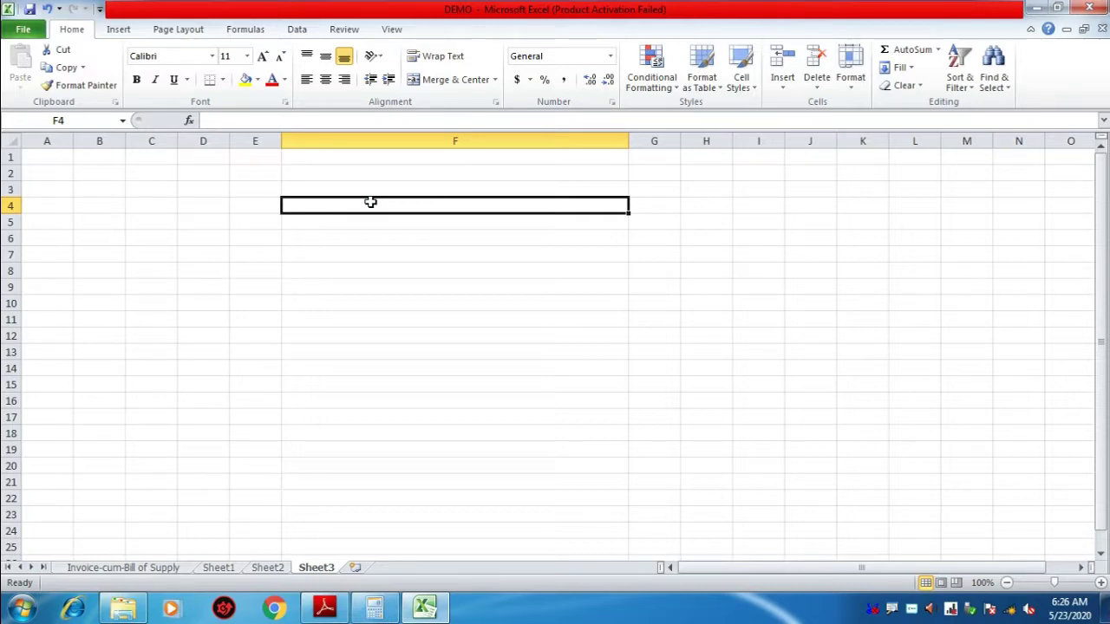
- Switch to PUR SER.pdf and inspect the party and the issuing supplier named on the page 5 credit note
left_click(325, 607)
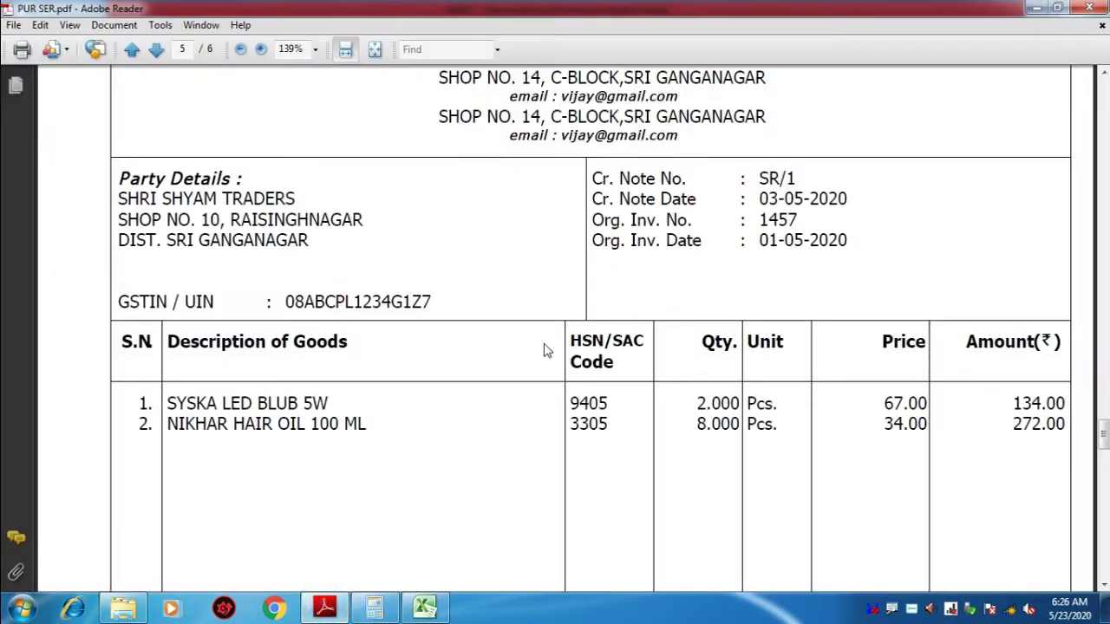
scroll(547, 350, "up", 3)
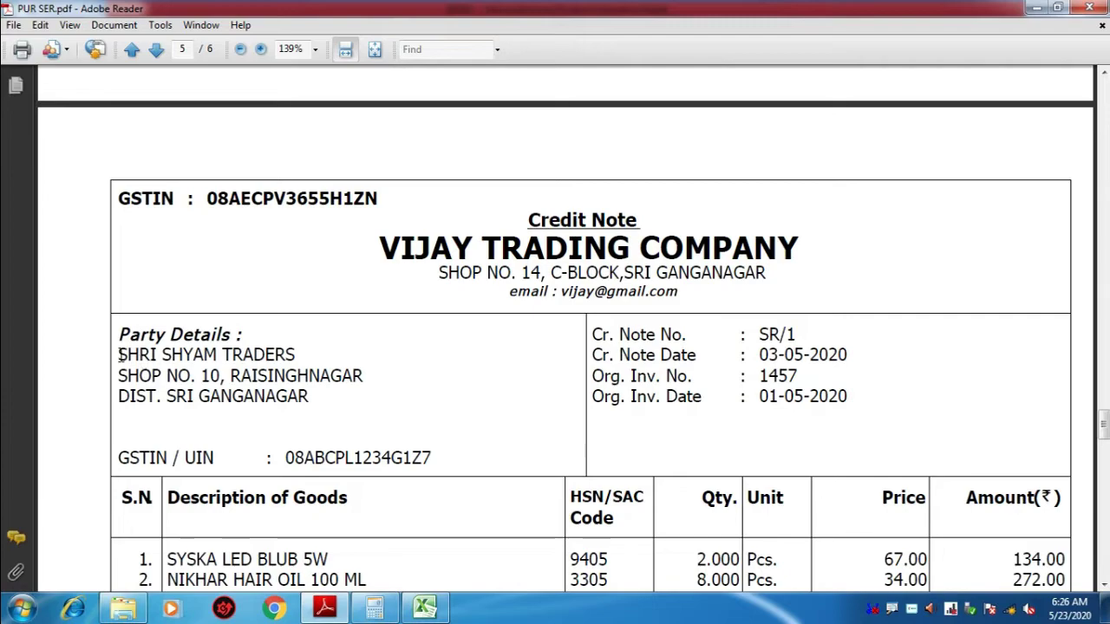
left_click_drag(118, 355, 270, 357)
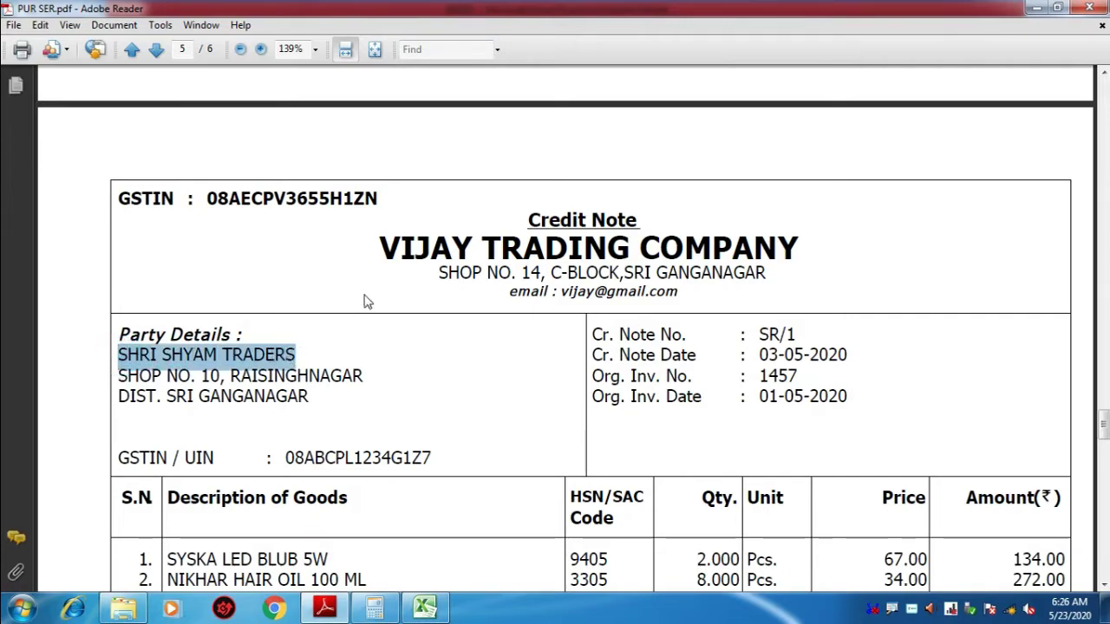
left_click_drag(379, 246, 810, 275)
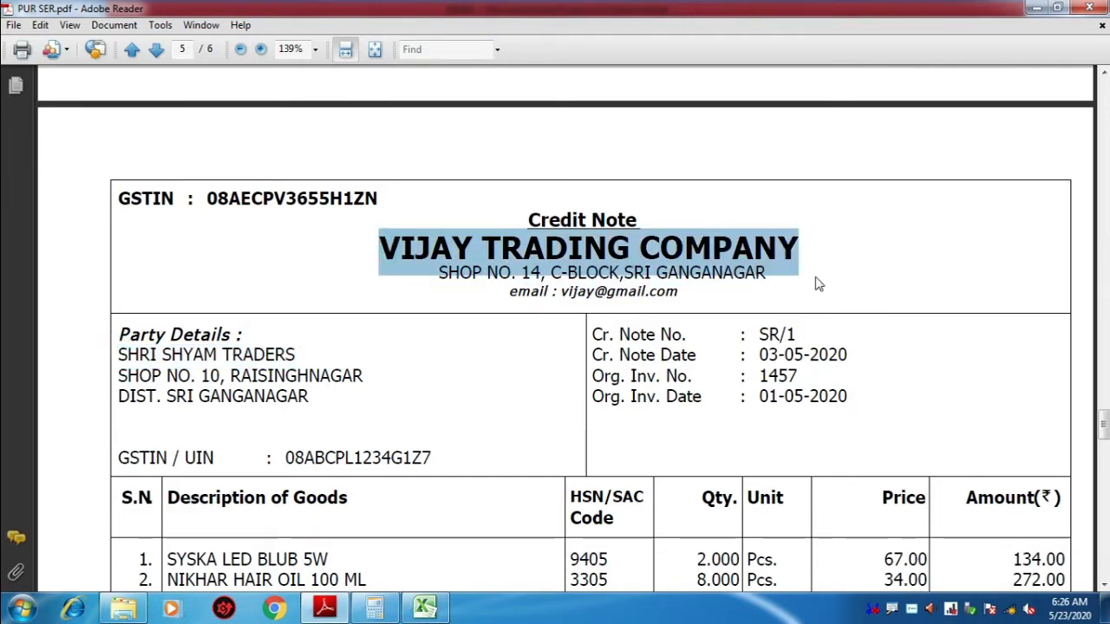
left_click_drag(1103, 419, 1103, 423)
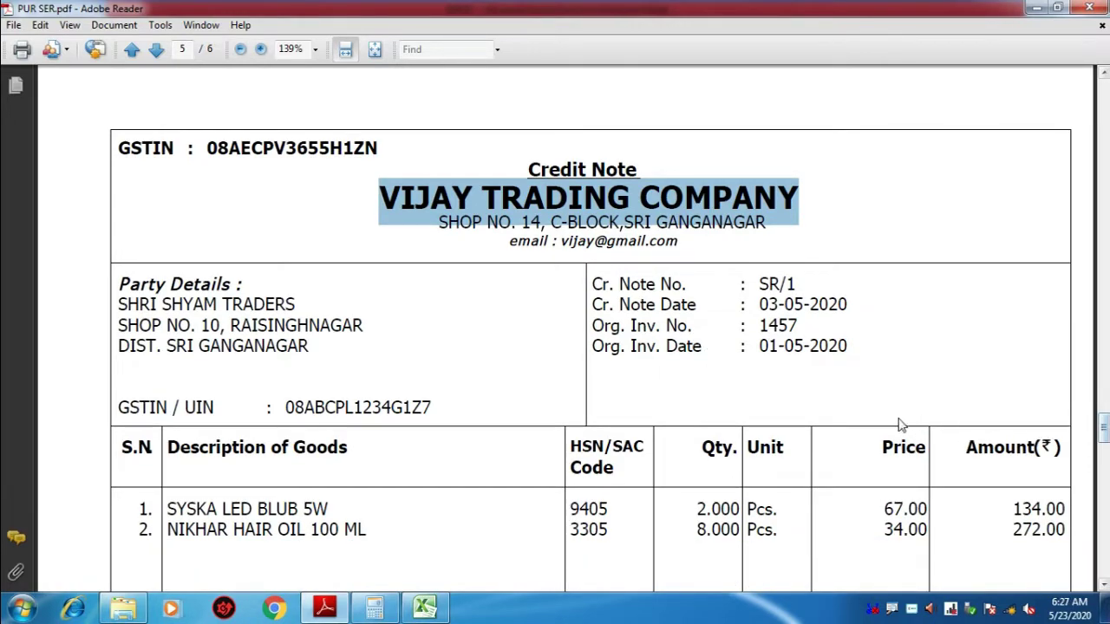
left_click(874, 396)
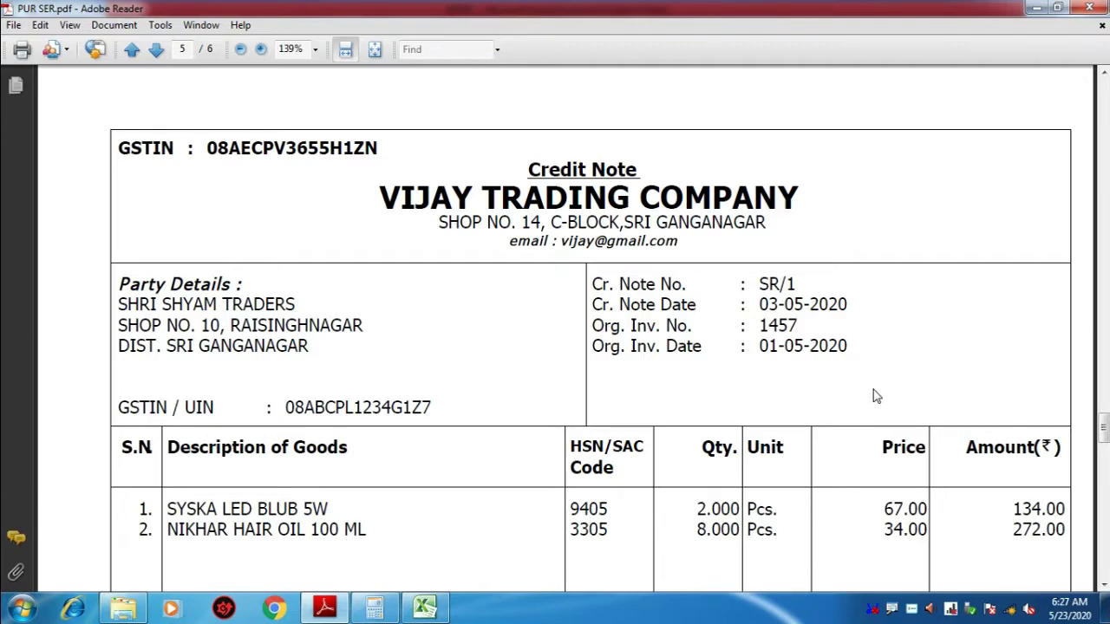
- Relate the credit note's title to its issuer, VIJAY TRADING COMPANY, and its recipient, SHRI SHYAM TRADERS
left_click_drag(379, 208, 797, 208)
left_click_drag(118, 306, 290, 311)
left_click_drag(524, 167, 636, 170)
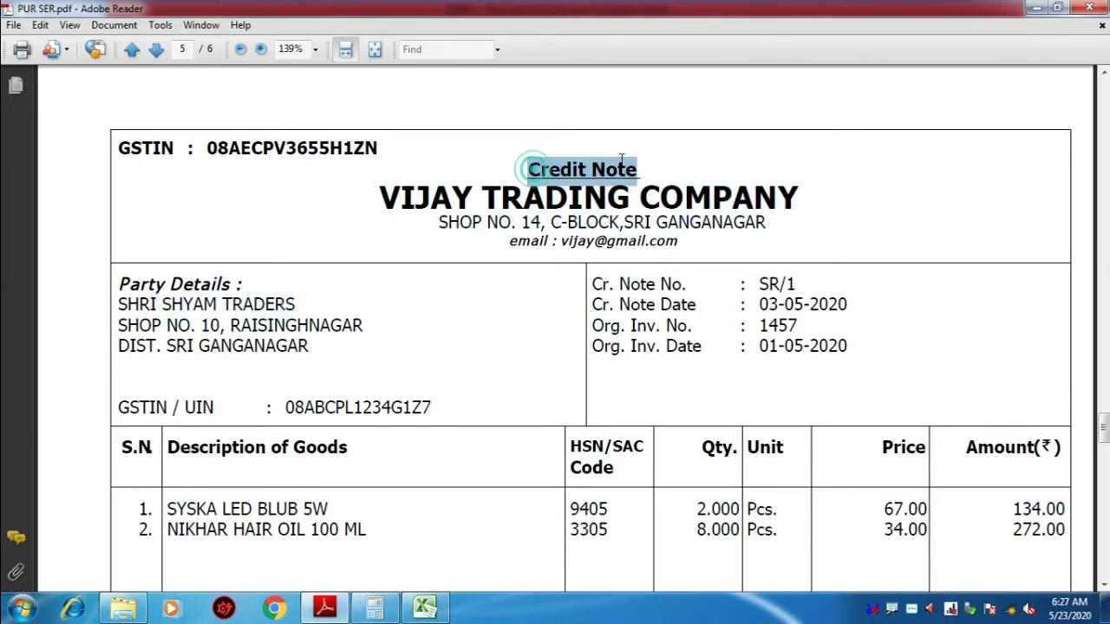
left_click(441, 206)
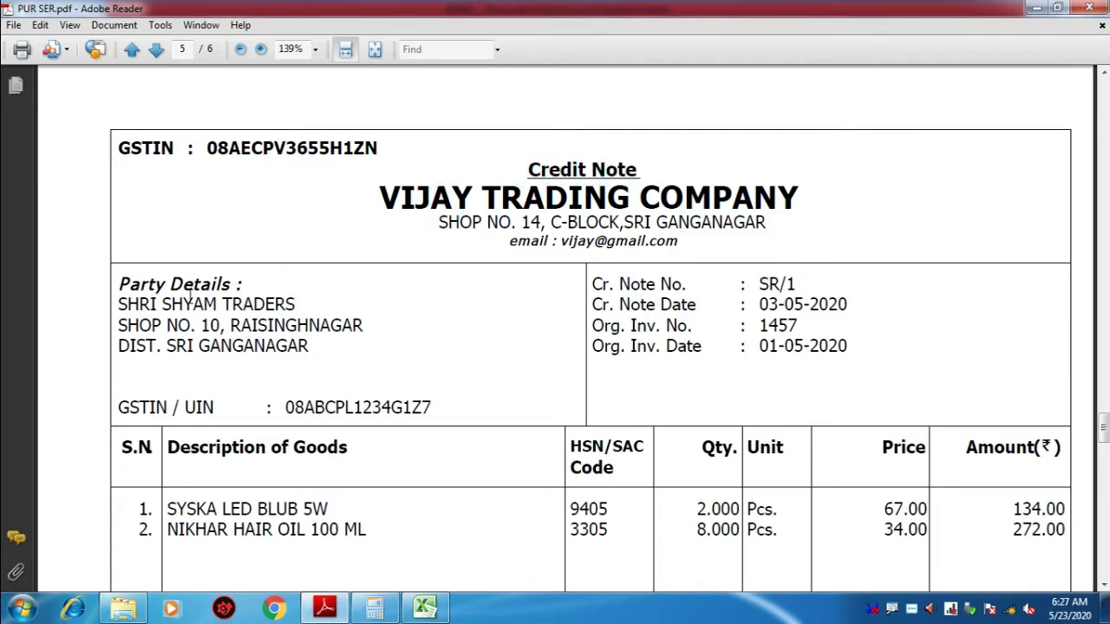
left_click_drag(115, 305, 256, 296)
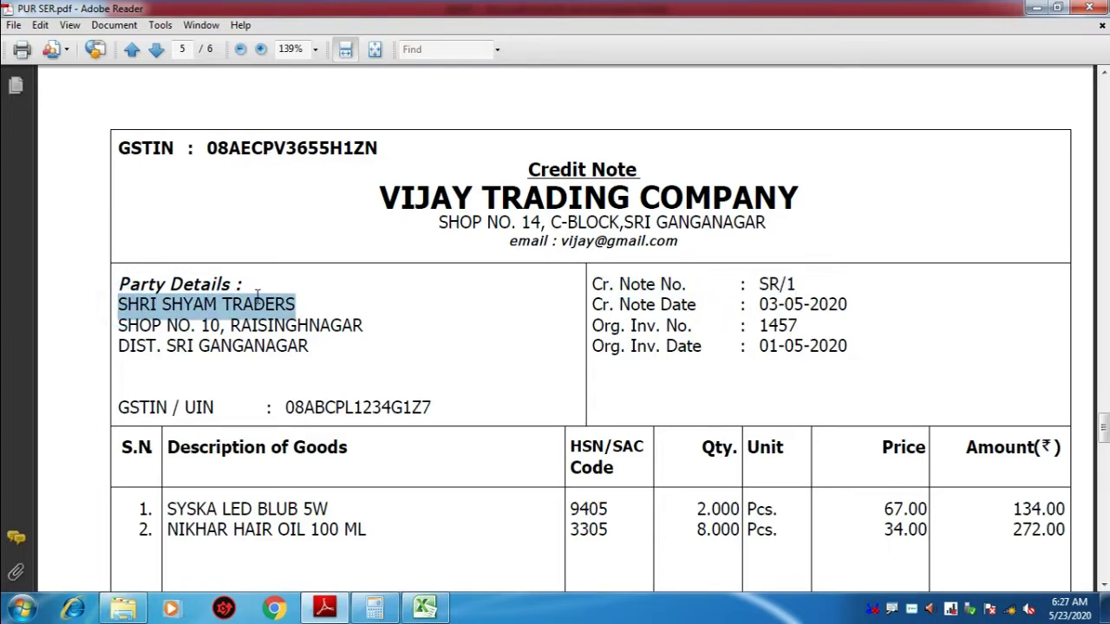
left_click(373, 303)
- Review the returned goods on the credit note and their 12% and 18% rows in the tax rate summary
scroll(373, 307, "down", 1)
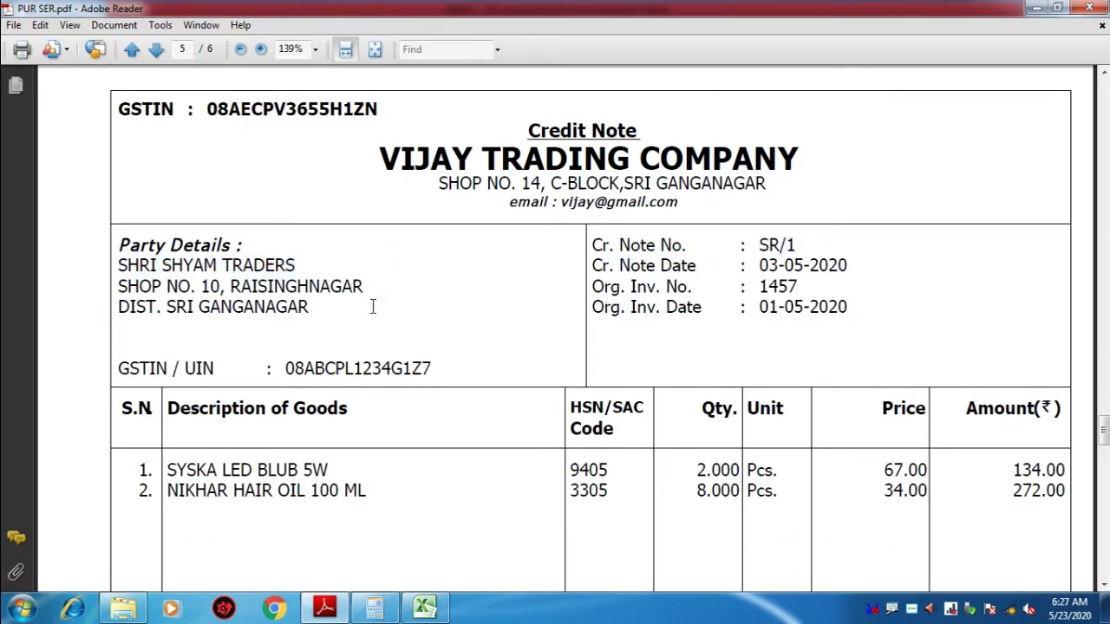
scroll(373, 307, "down", 2)
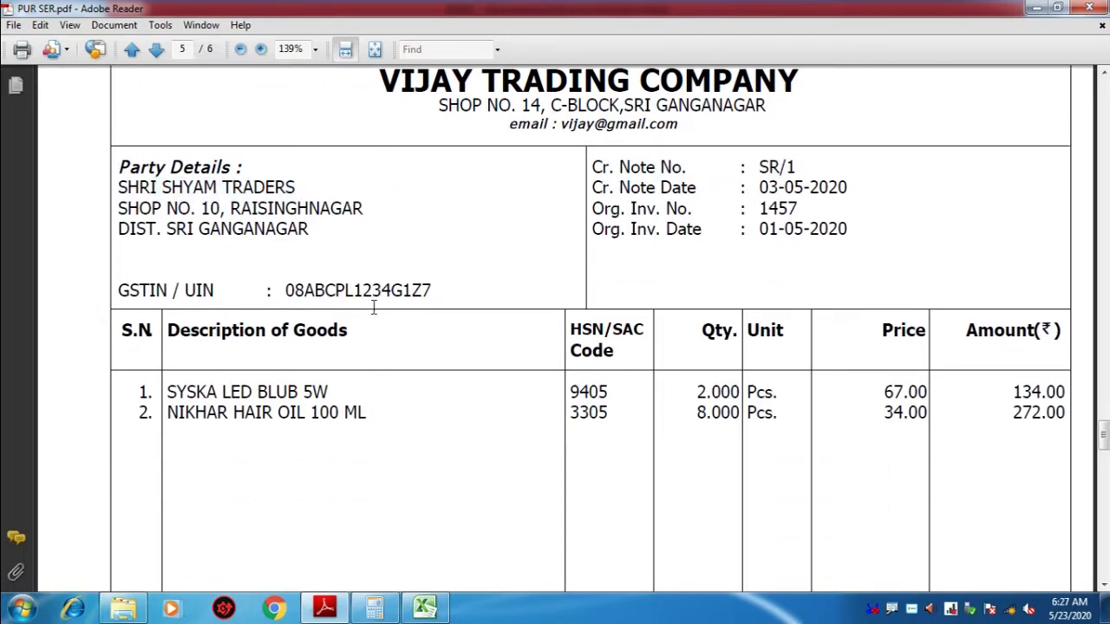
scroll(373, 308, "down", 1)
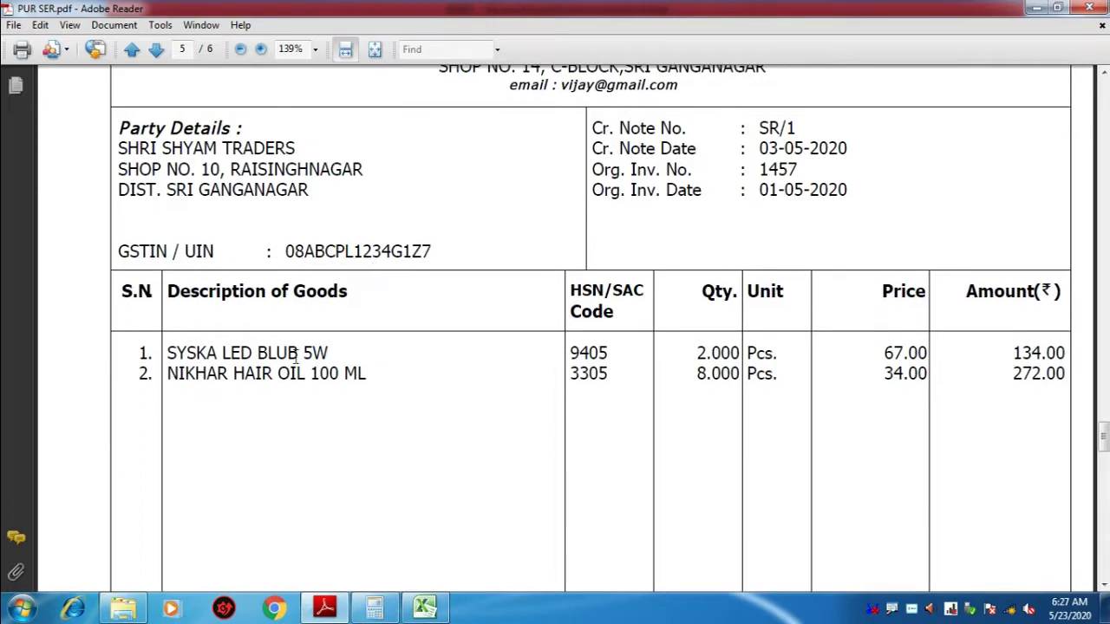
left_click(367, 375)
scroll(367, 385, "down", 7)
scroll(367, 388, "down", 9)
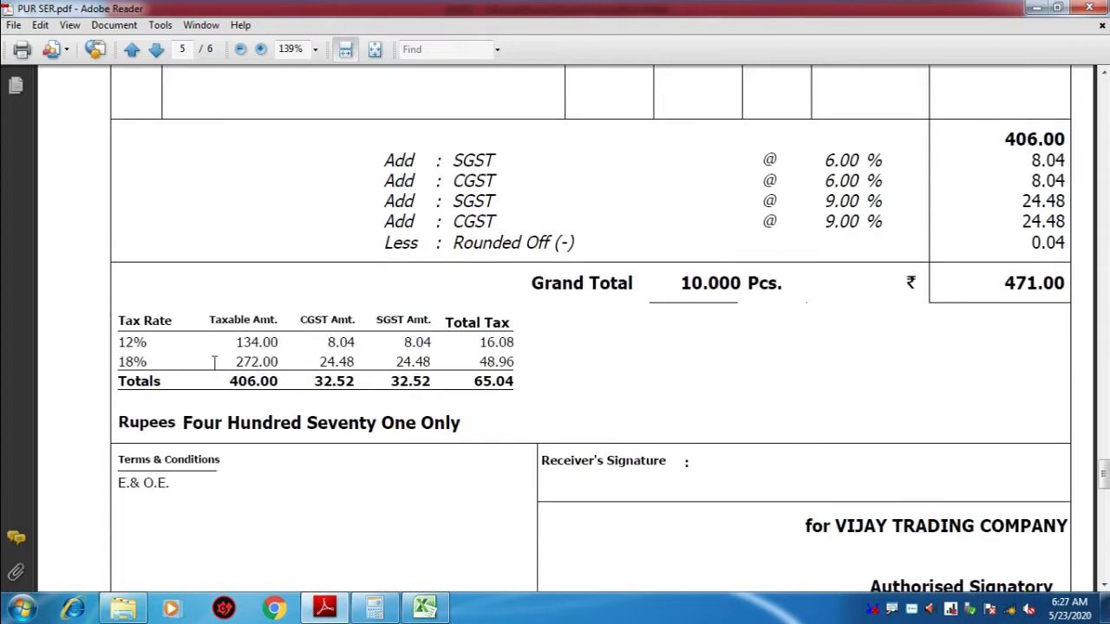
left_click_drag(158, 341, 246, 342)
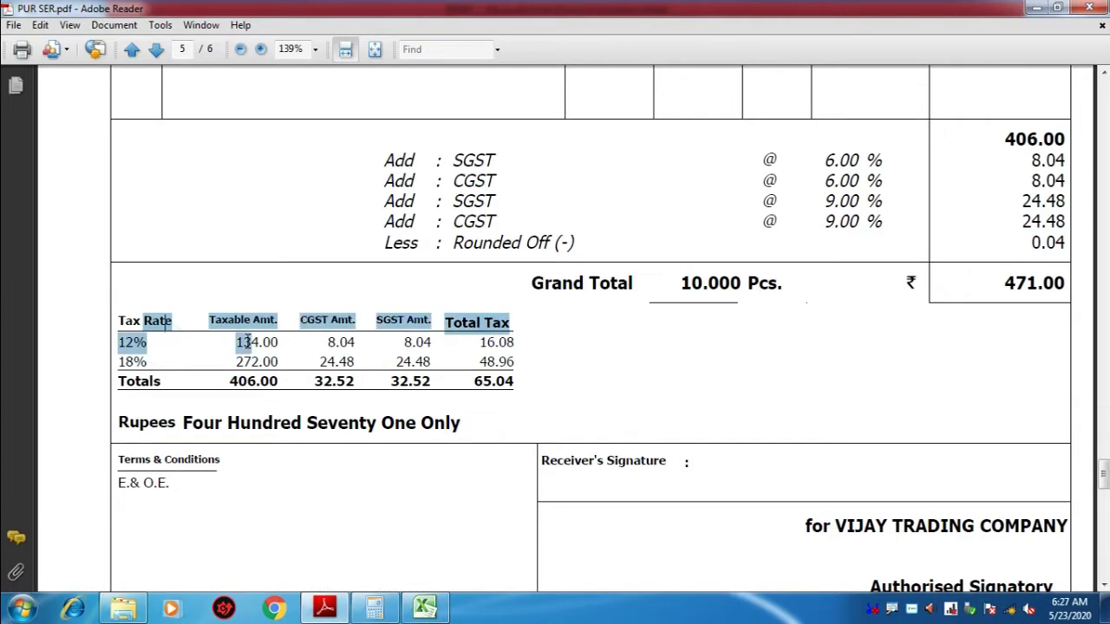
left_click(157, 368)
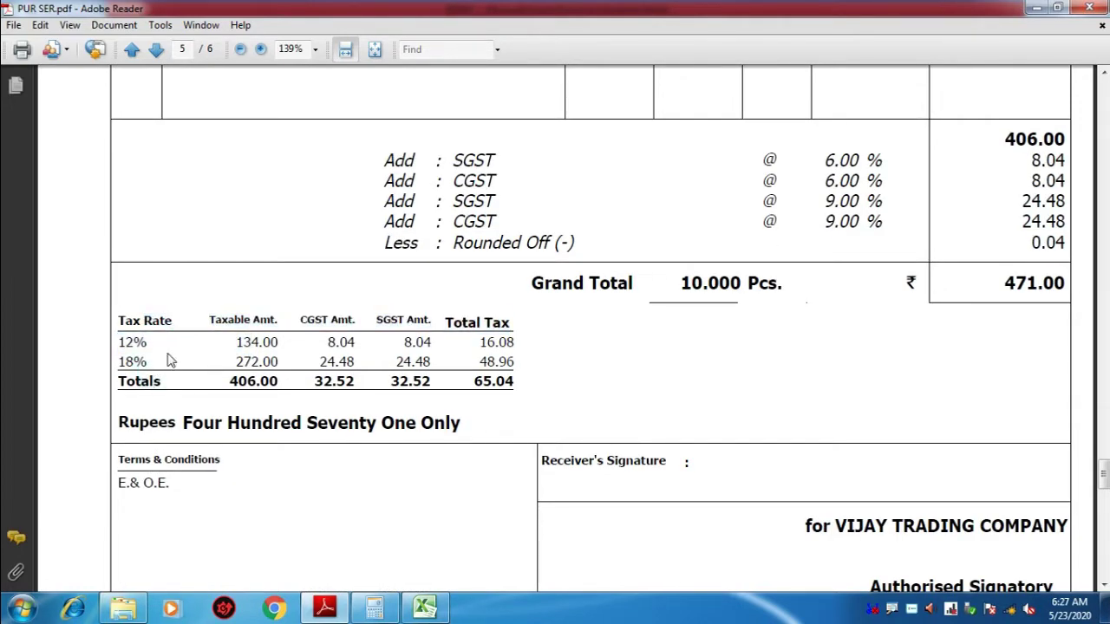
- On Sheet3 of the DEMO workbook, enter VIJAY TRADING COMPANY A/C DR in F7 with a debit of 471 in G7
left_click(424, 607)
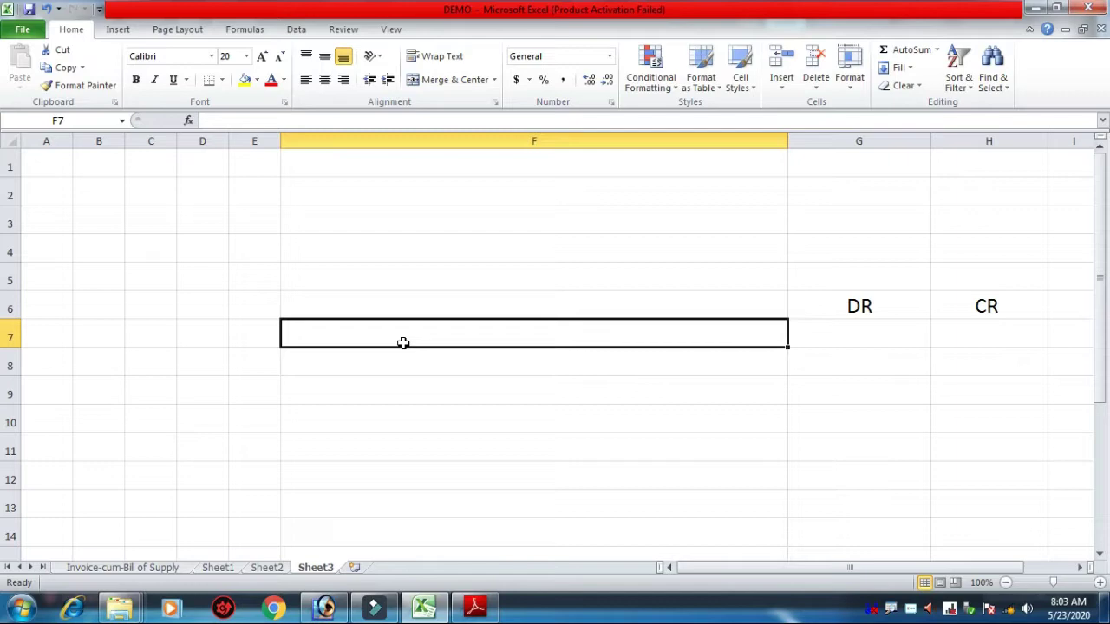
type("VIJAY ")
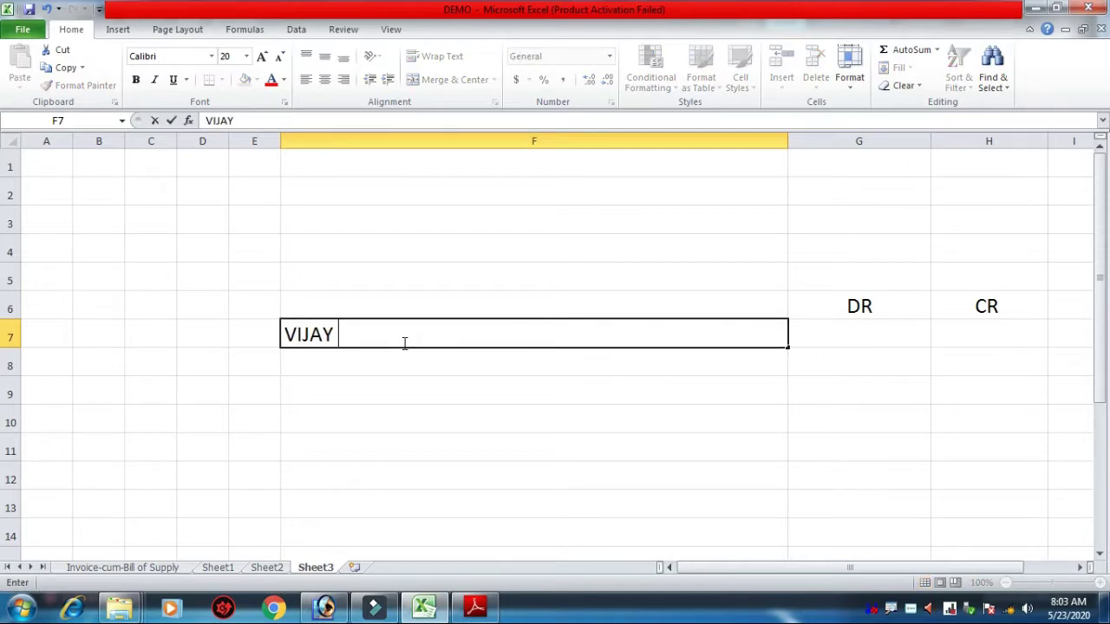
type("TRADING ")
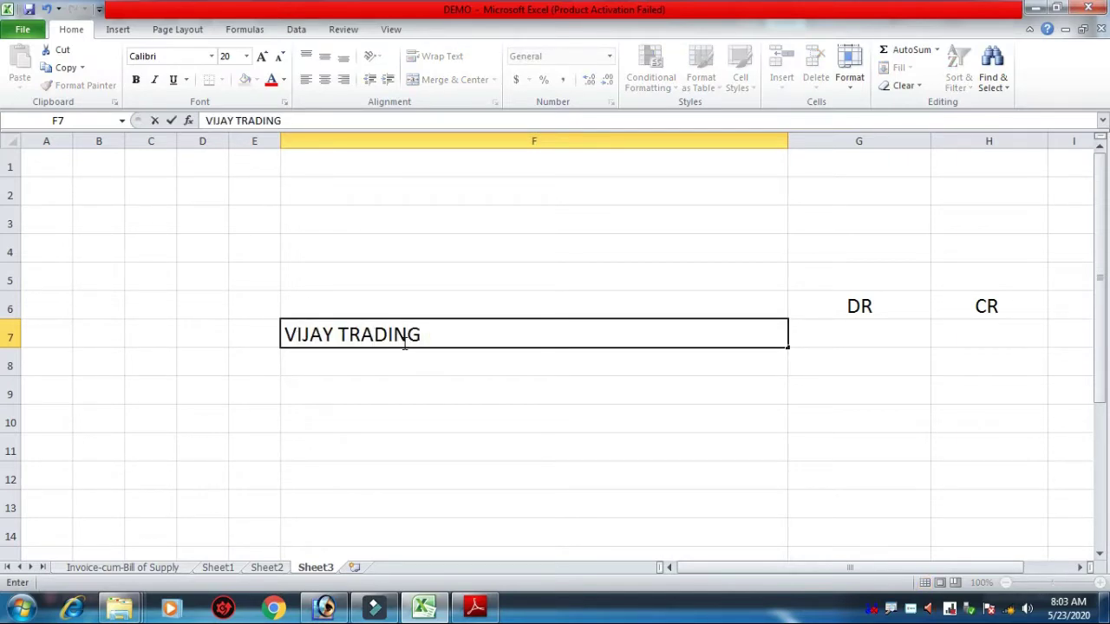
type("COMPANY")
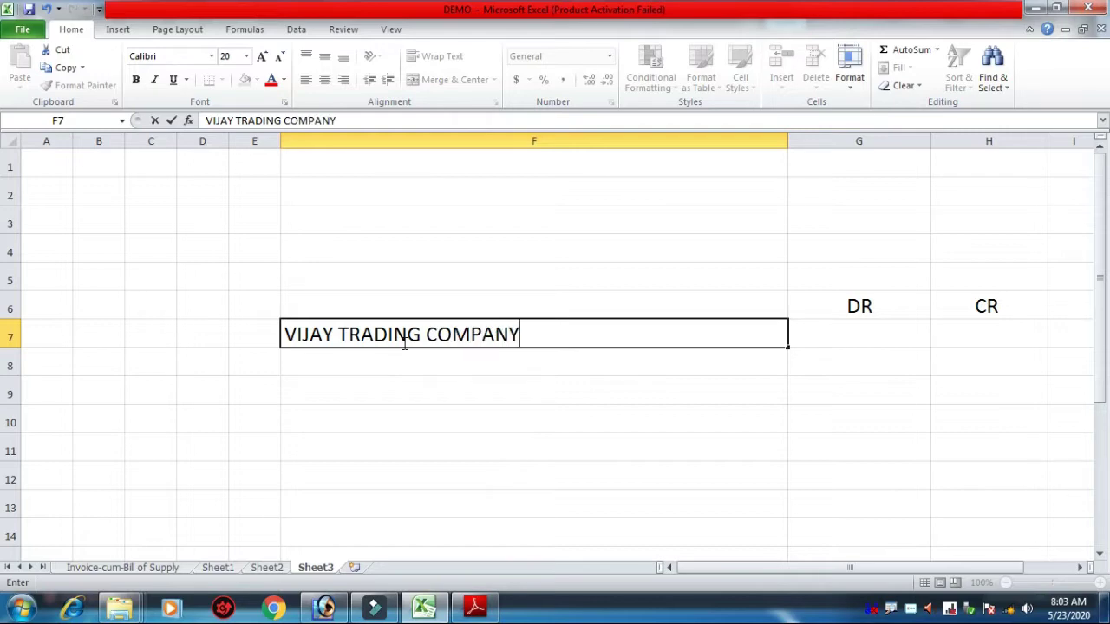
type(" A/C DR")
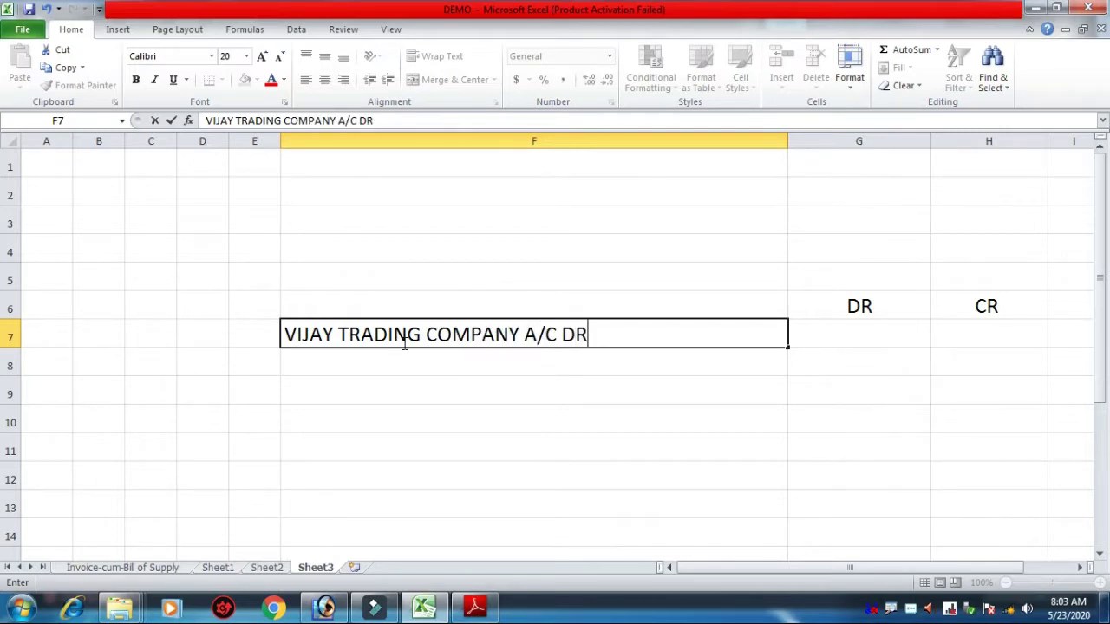
key("Tab")
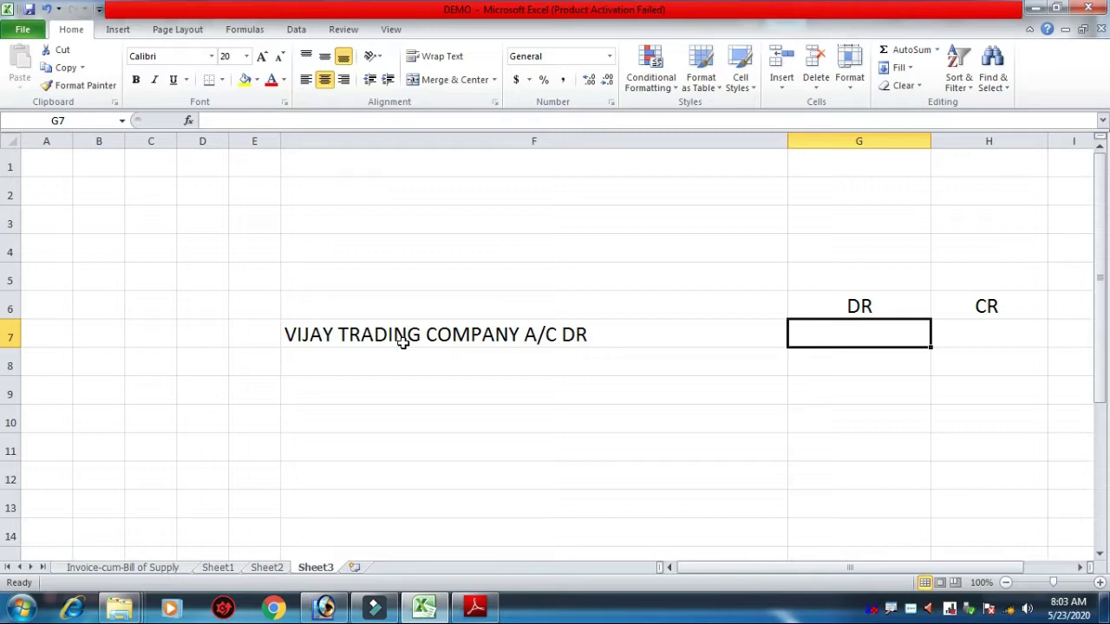
type("47")
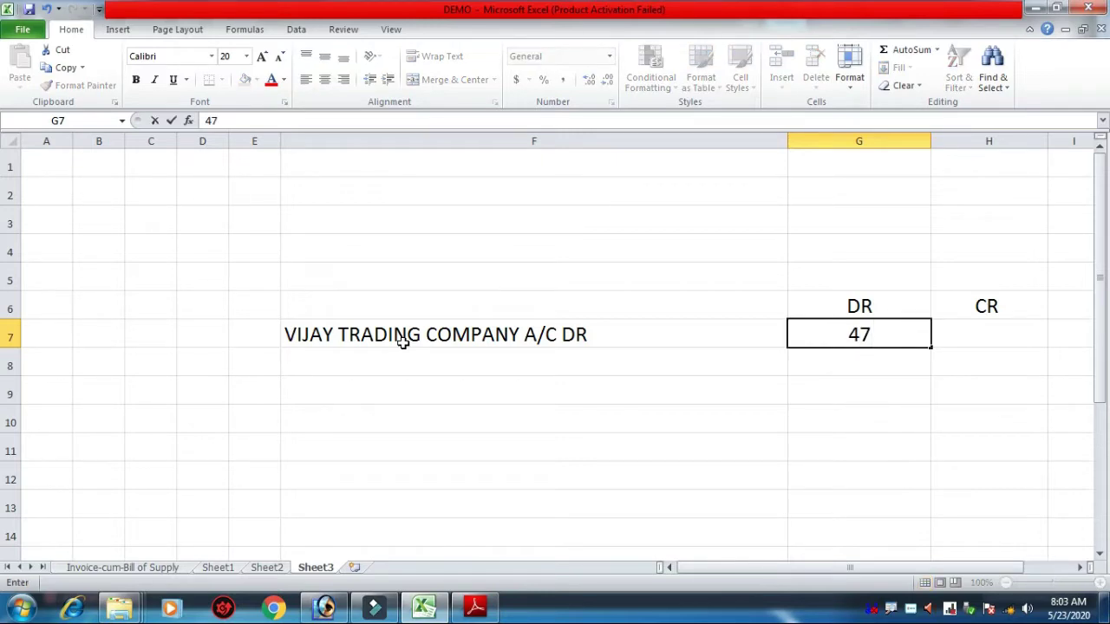
type("1")
key("Return")
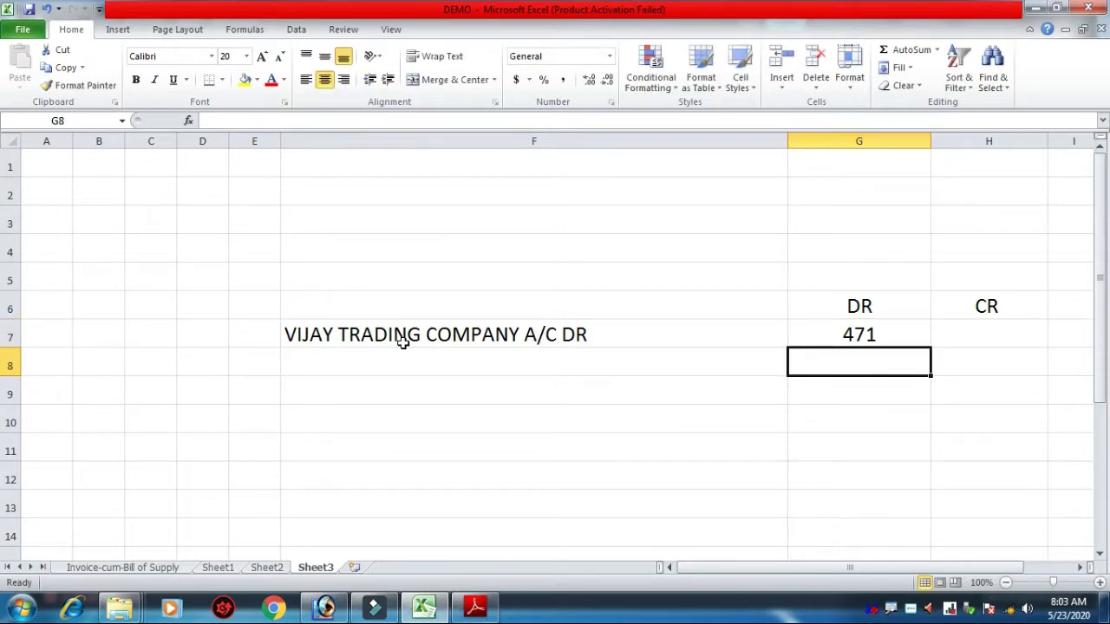
- Check the grand total on the credit note in PUR SER.pdf, and return to Sheet3 of the DEMO workbook
left_click(474, 607)
left_click_drag(996, 469, 1043, 470)
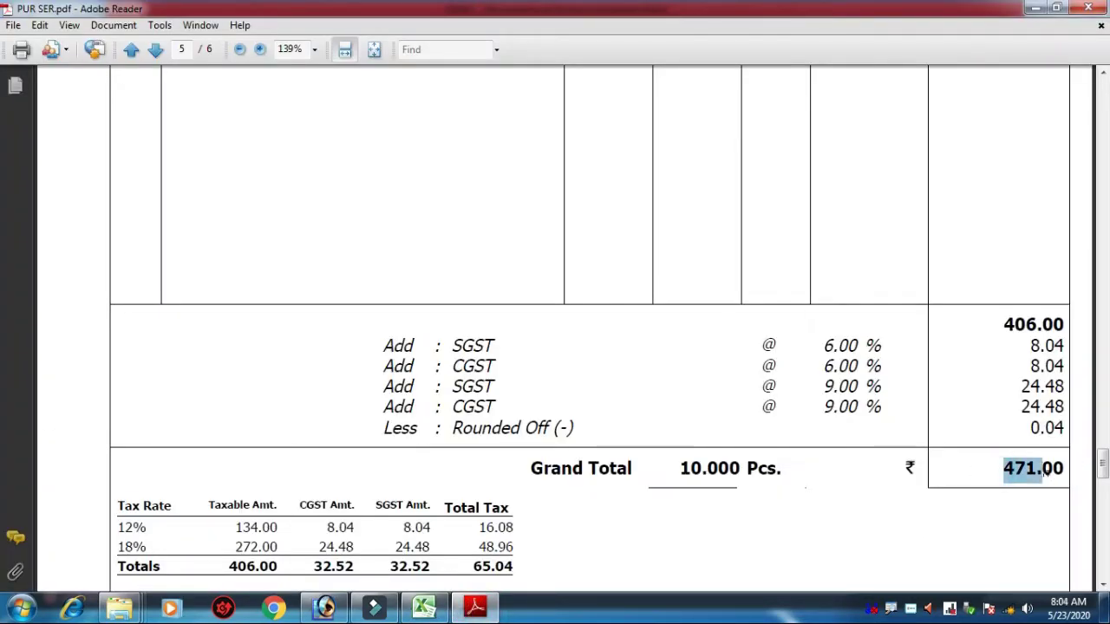
left_click(424, 607)
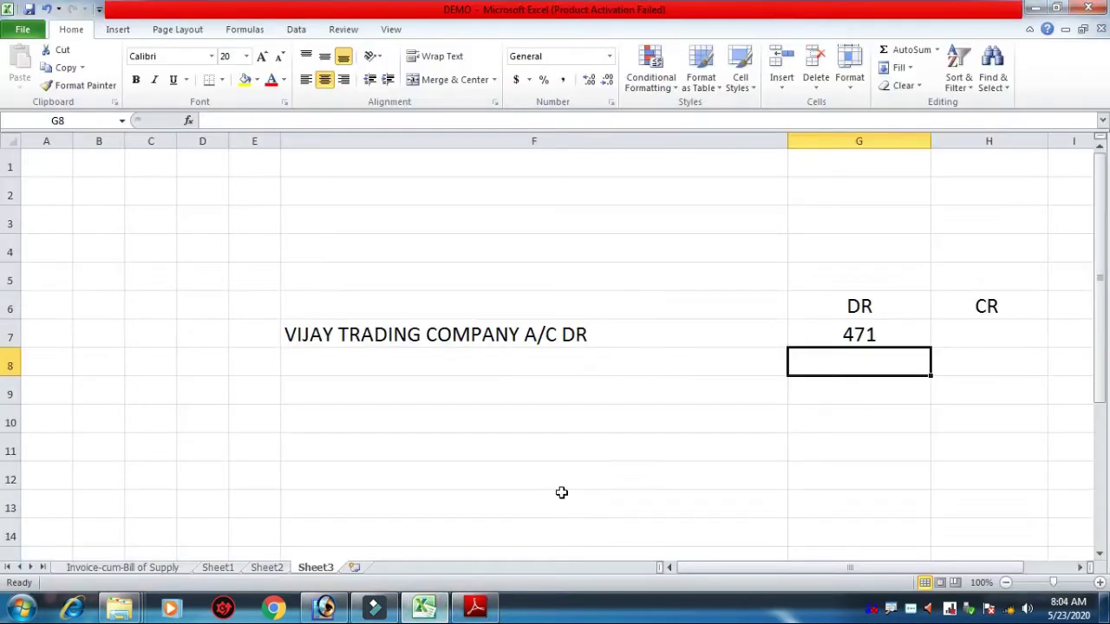
- Enter TO ELE GOODS in F8 as the first credit line of the journal entry
key("Left")
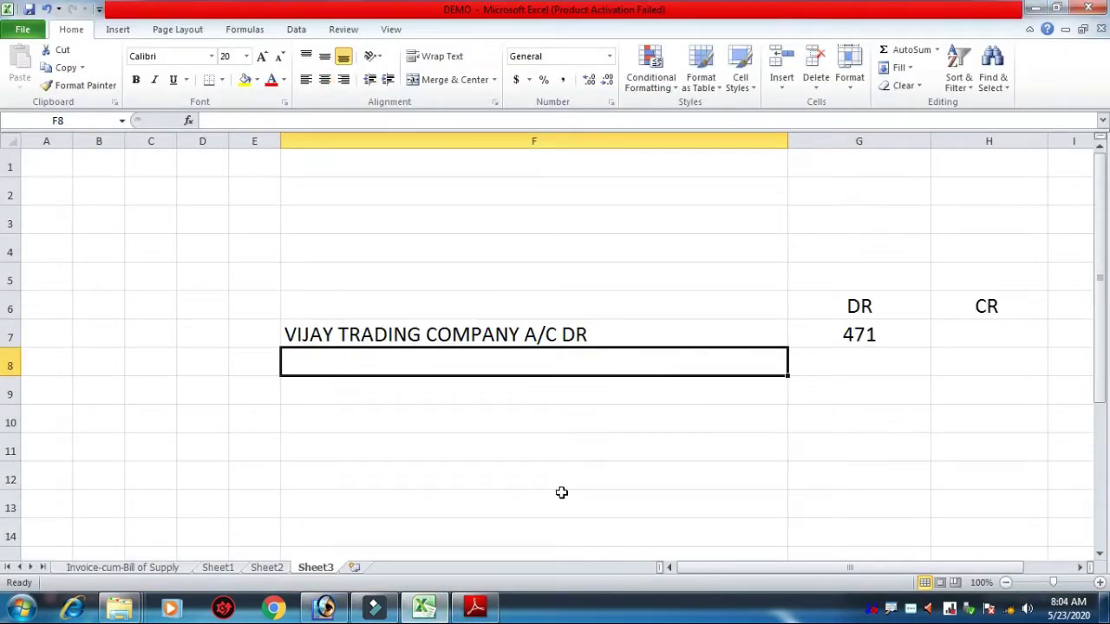
type("TO ELE ")
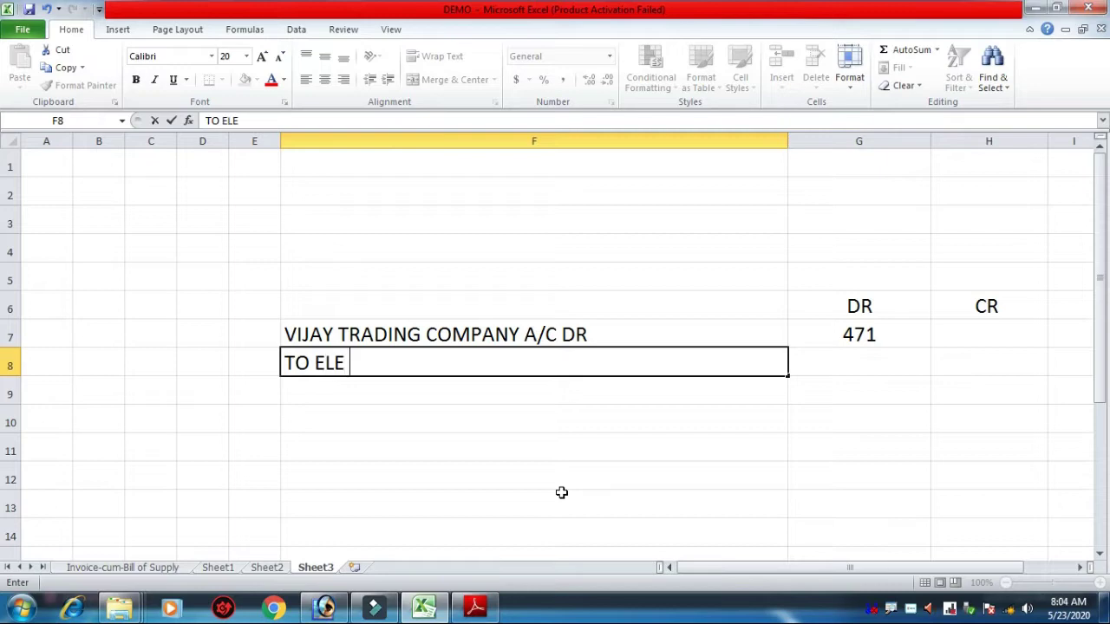
type("GOODS")
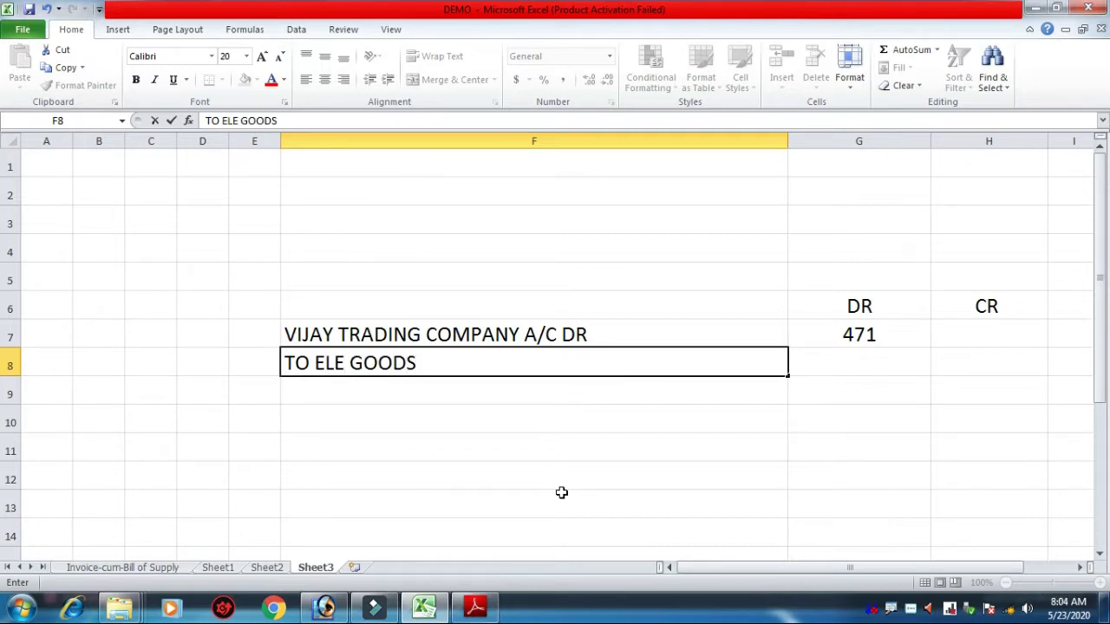
- Complete the row 8 entry as TO ELE GOODS GST 12% PUR RET A/C with a credit of 134
type(" GST 12")
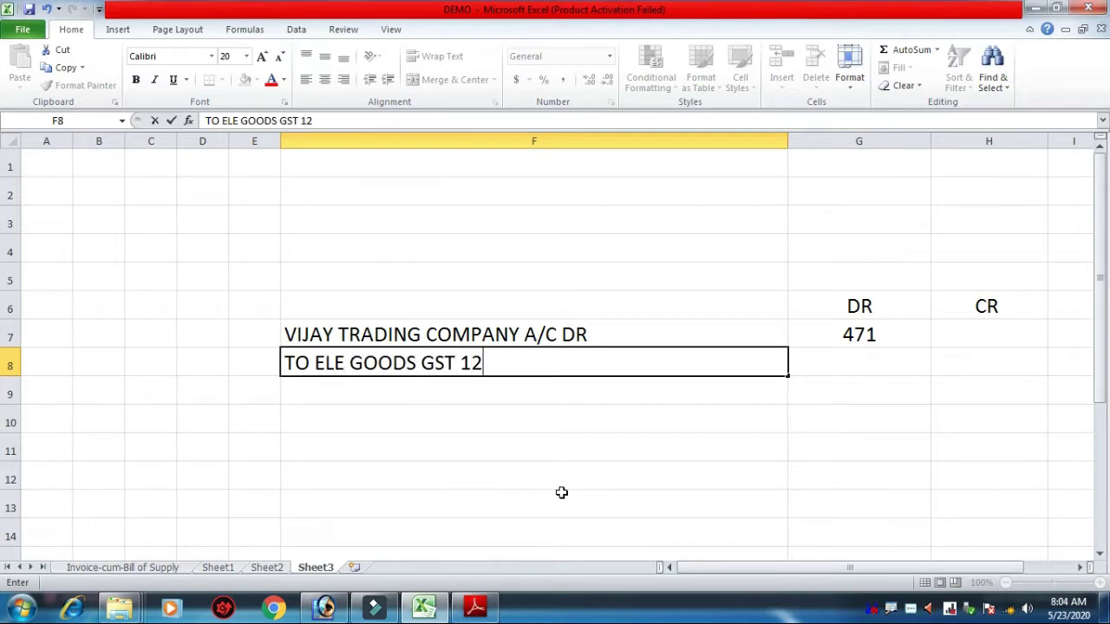
type("% PUR RET")
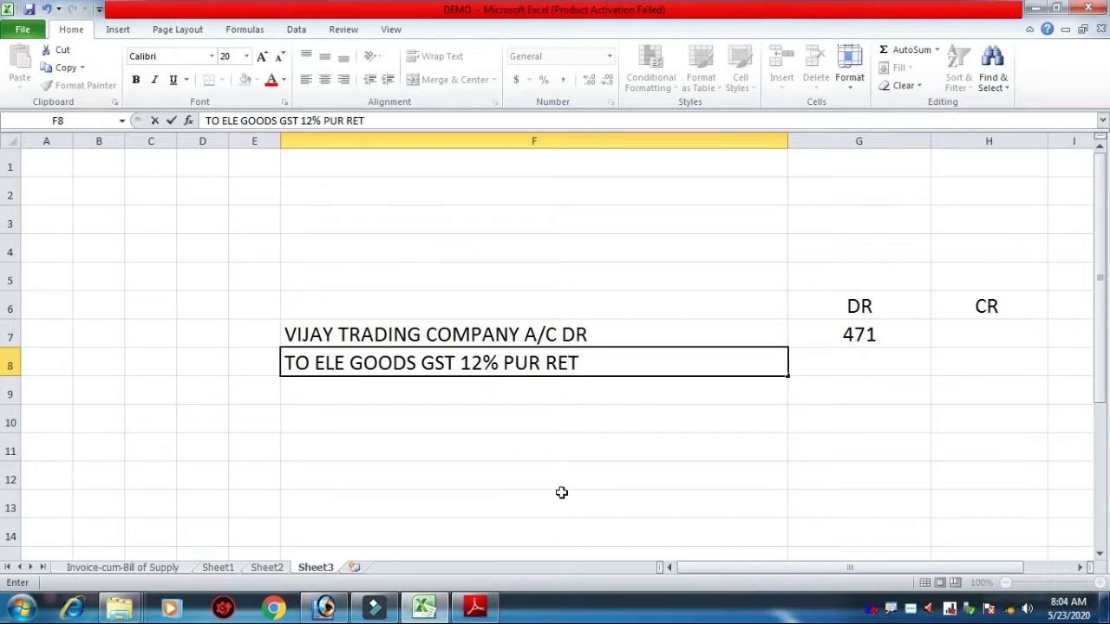
type(" A/C")
key("Tab")
key("Tab")
type("134")
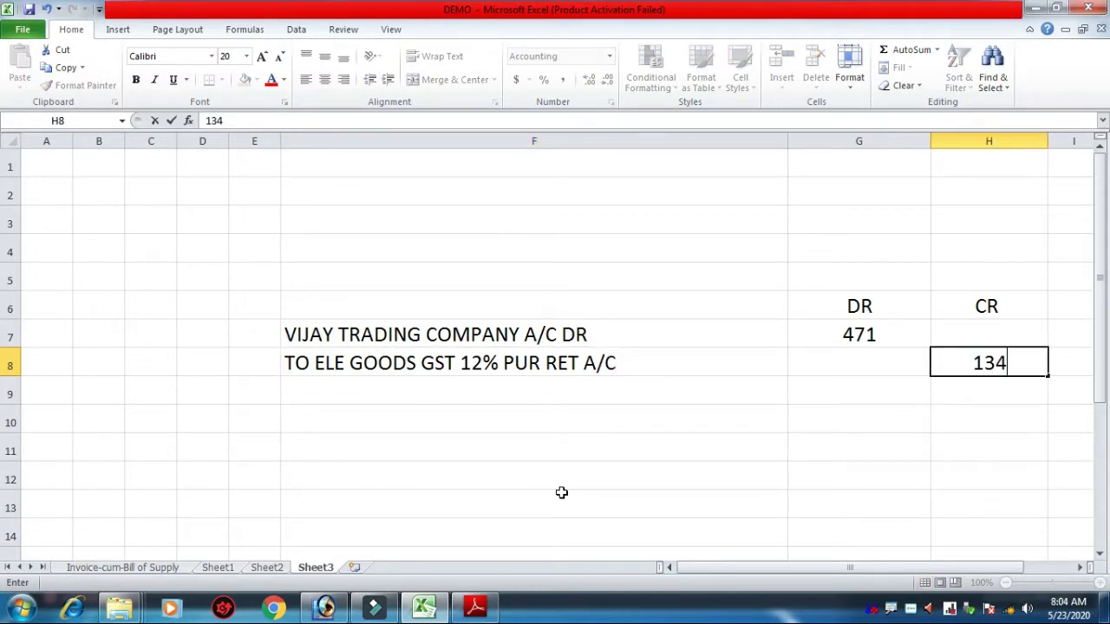
key("Return")
key("Left")
key("Left")
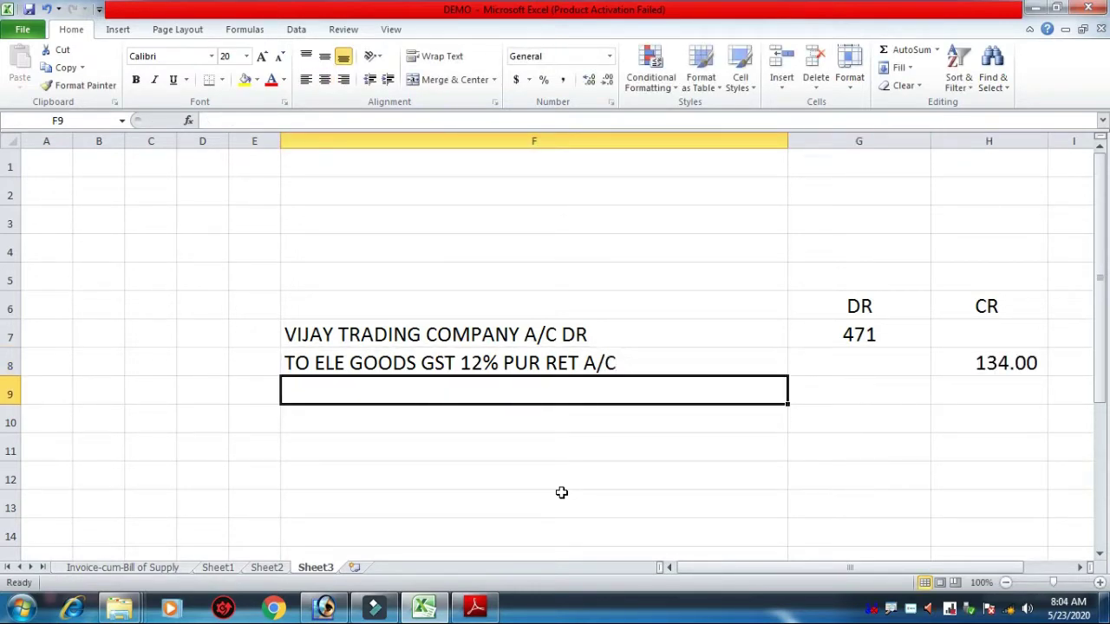
- Add the row 9 entry TO COSMETIC GOODS GST 18% PUR RET. with a credit of 272
type("TO COS")
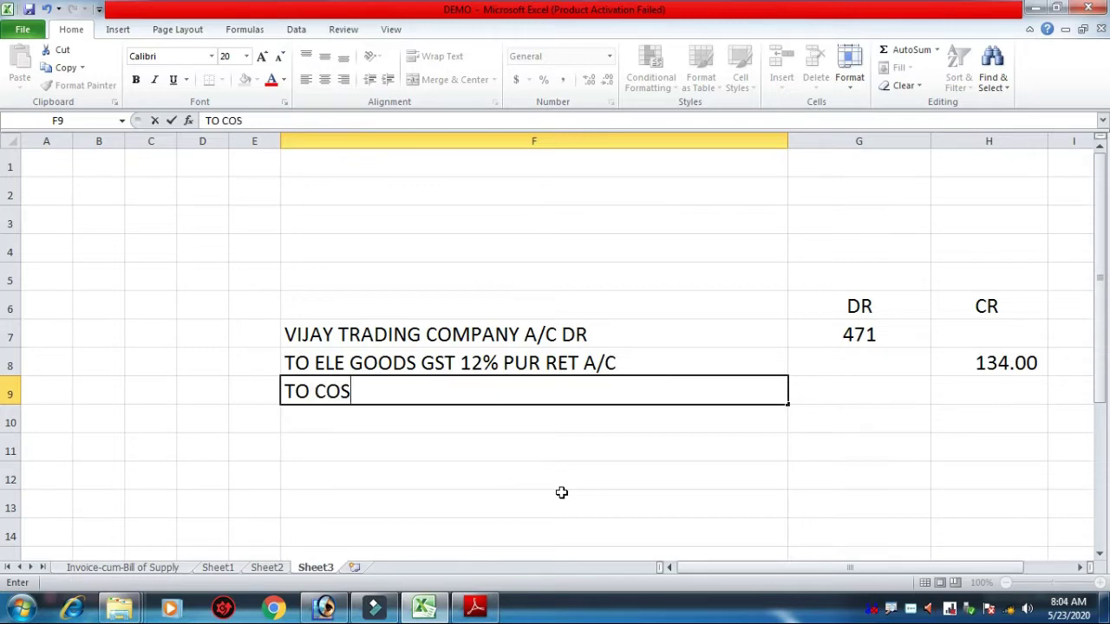
type("METIC ")
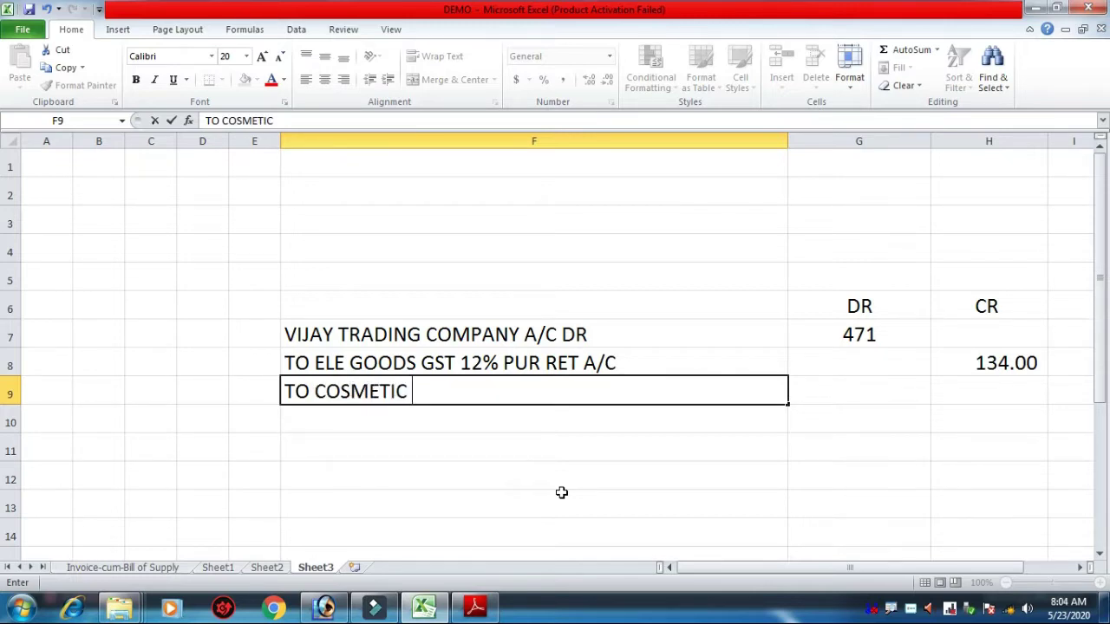
type("GOODS GST ")
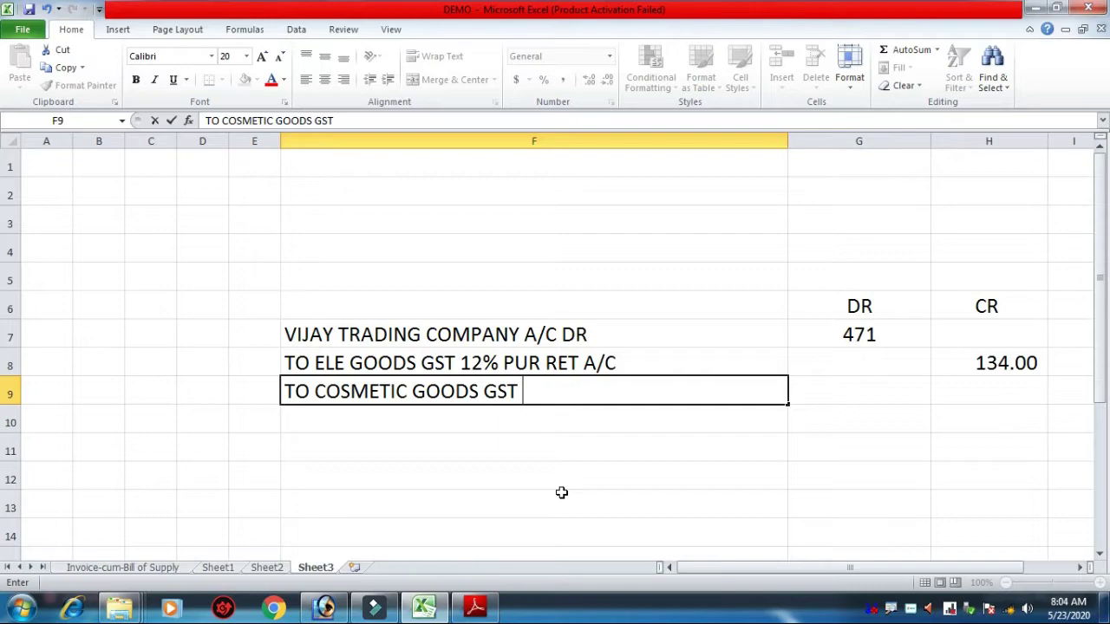
type("18% PUR RET")
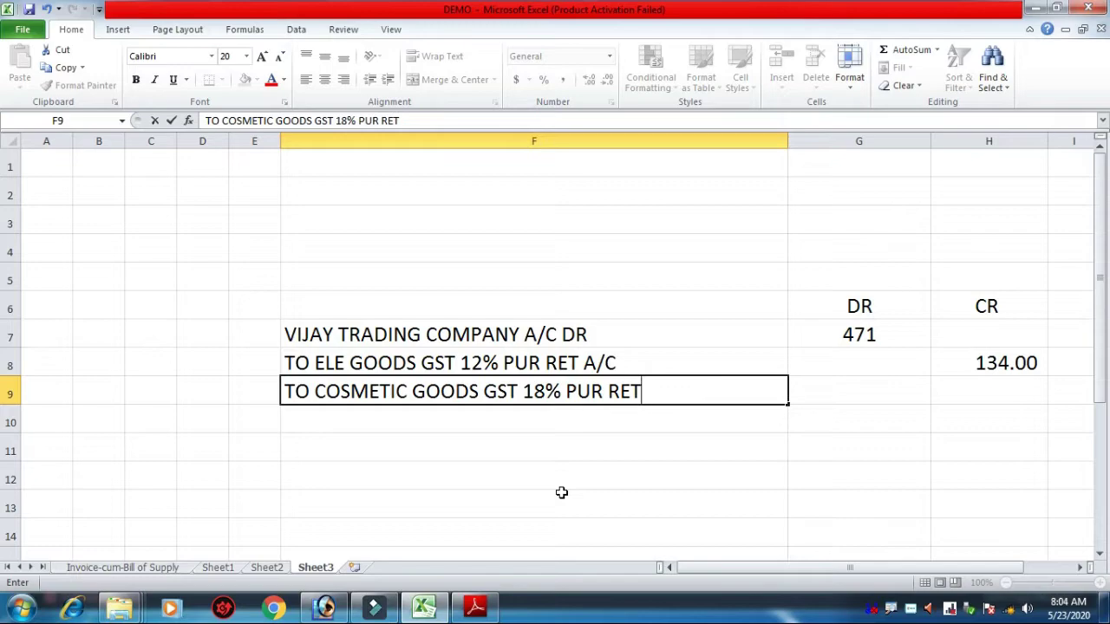
type(".")
key("Tab")
key("Tab")
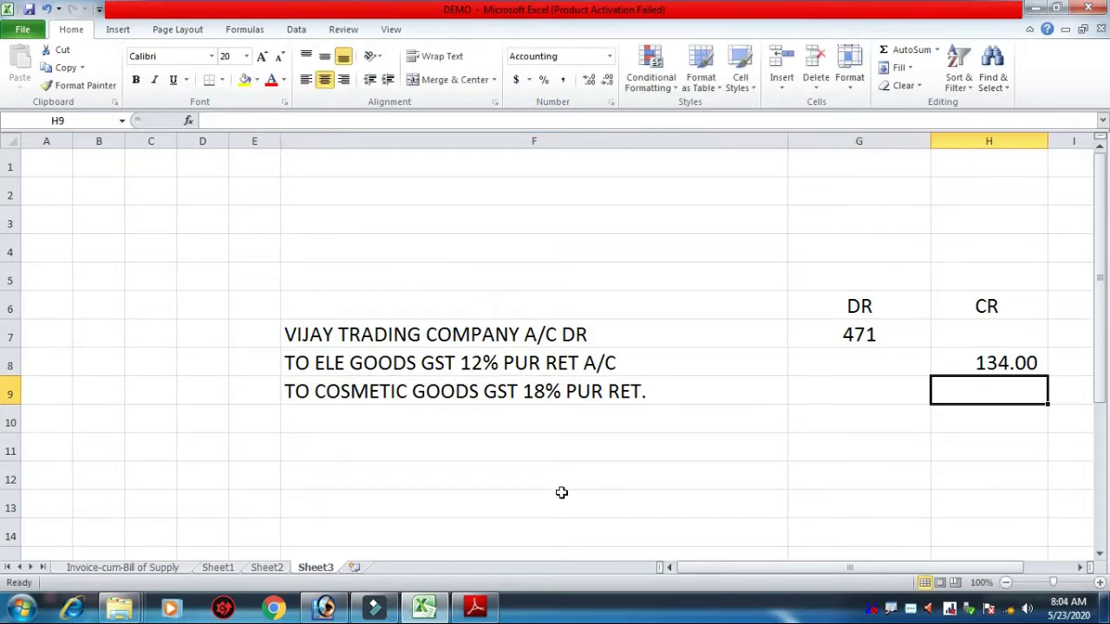
type("2721")
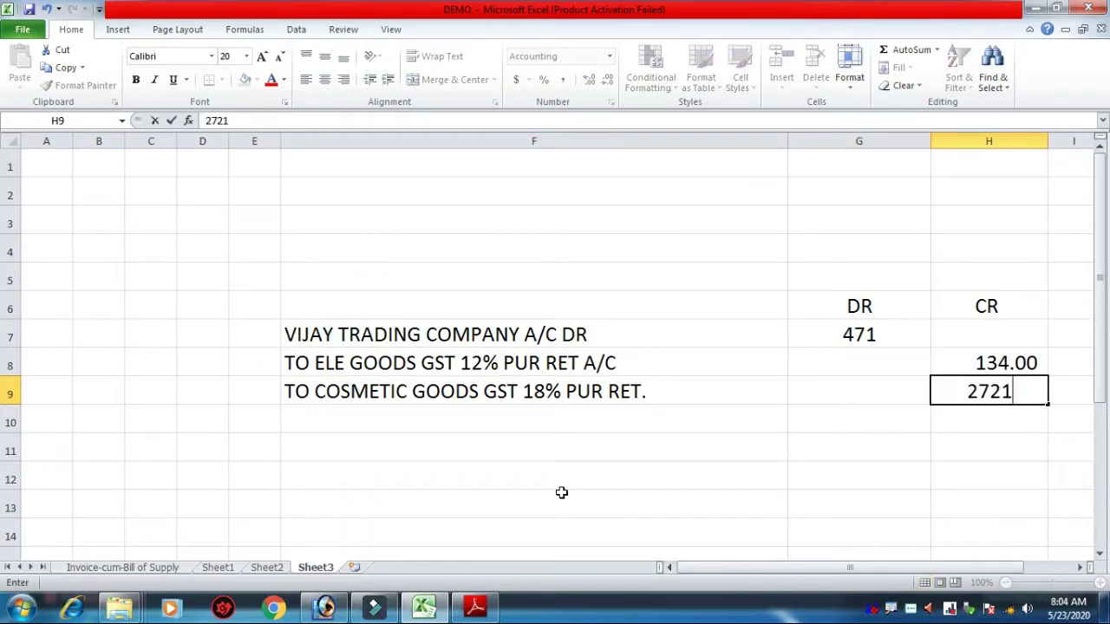
key("BackSpace")
key("Return")
key("Left")
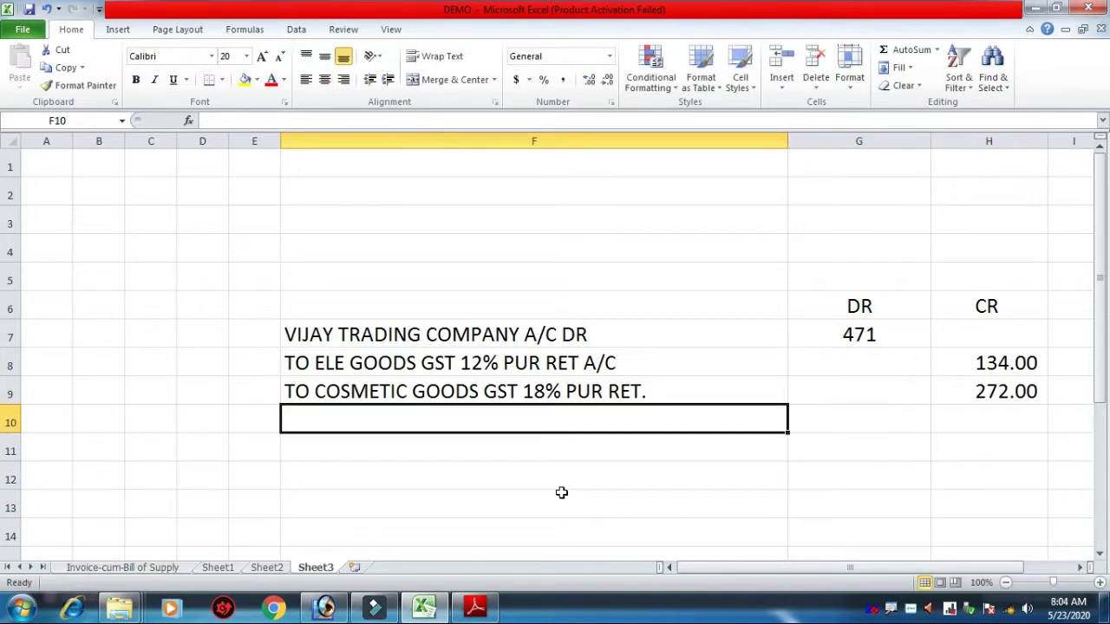
- Add the row 10 entry TO INPUT CGST TAX with a credit of 32.52
type("TO I")
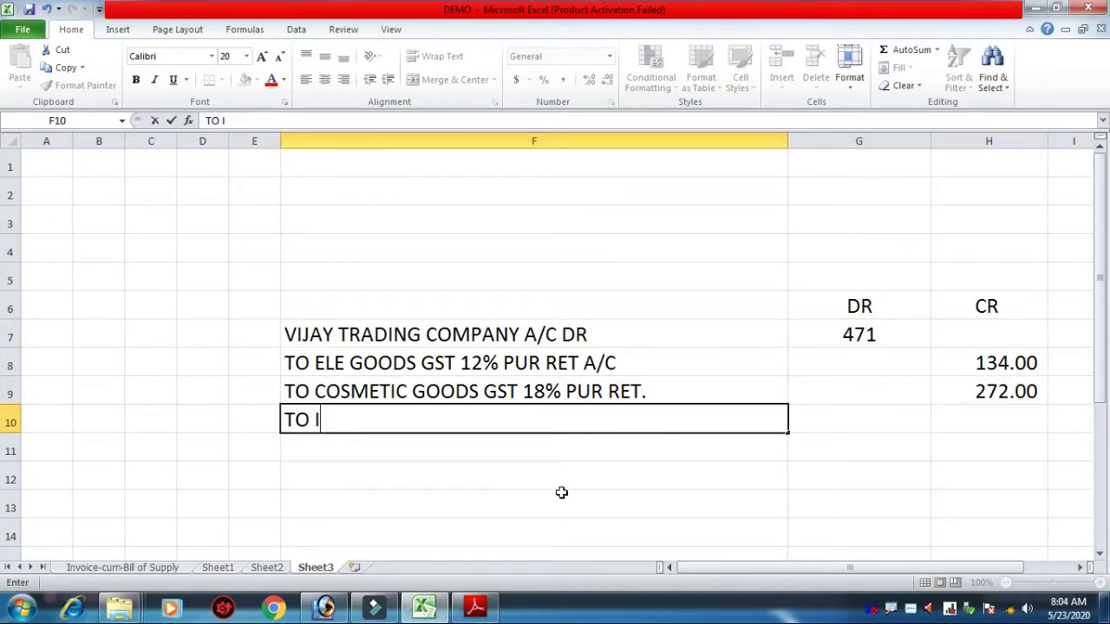
type("NPUT CGST TAX")
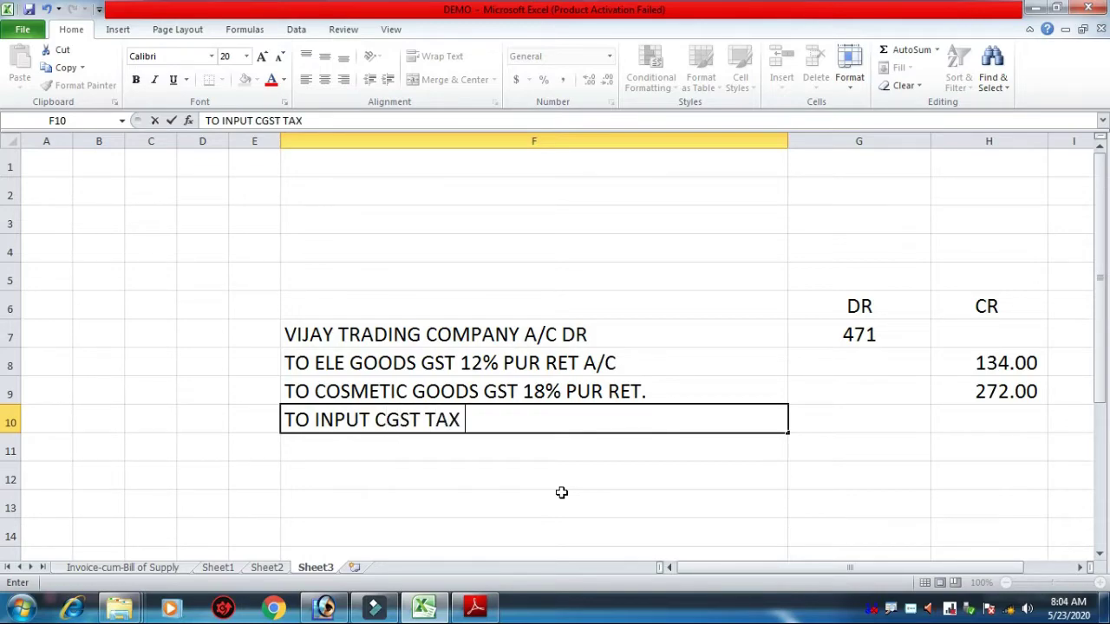
key("Tab")
key("Tab")
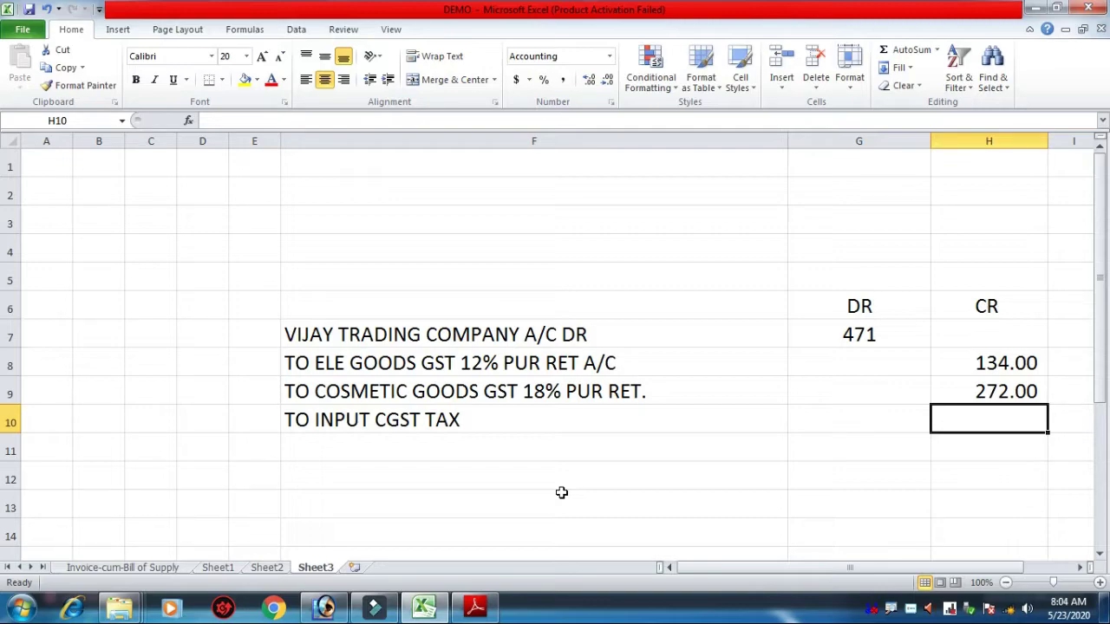
type("32.52")
key("Return")
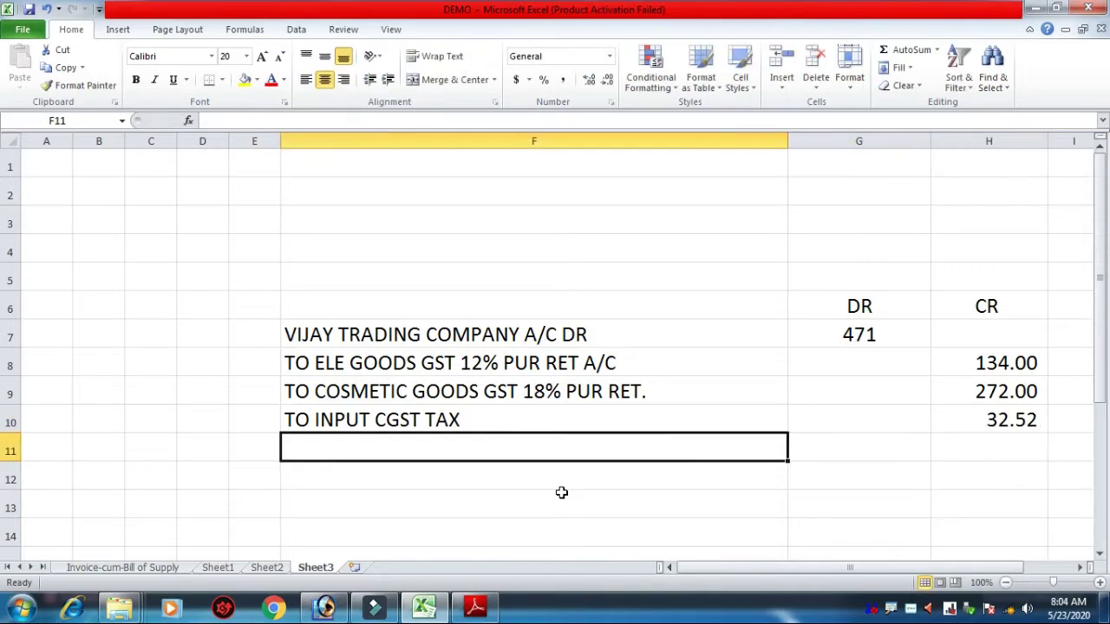
- Enter TO INPUT SGST TAX as the particulars in cell F11, reusing the CGST wording
type("TO INPUT CGST TAX")
key("F2")
key("Left")
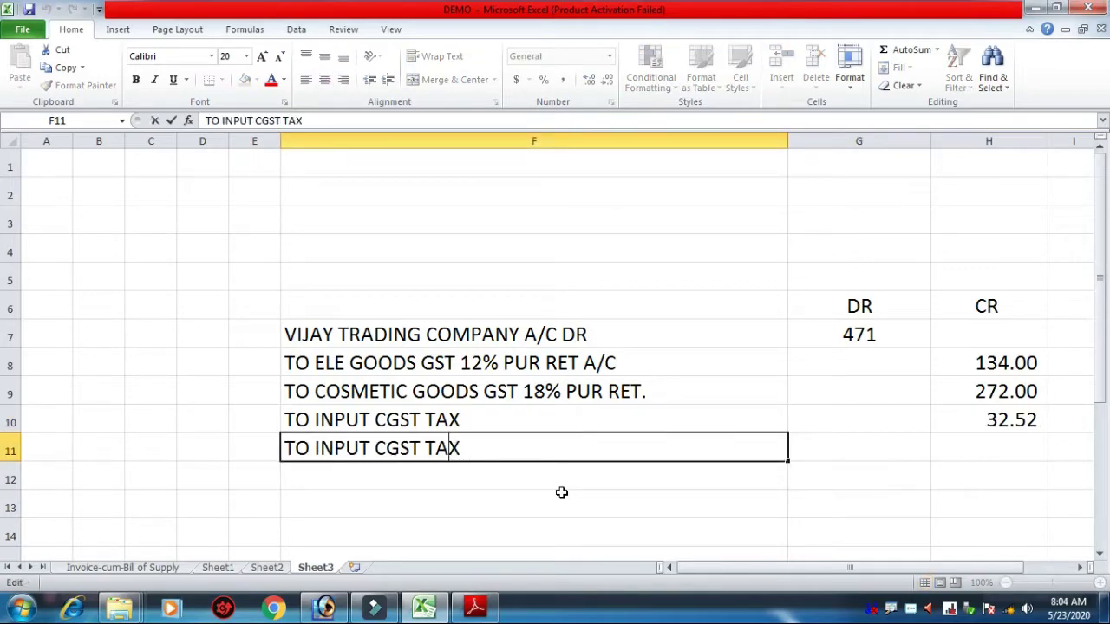
key("Left")
key("Left")
key("Left")
key("Left")
key("Left")
key("Left")
key("BackSpace")
type("S")
key("Return")
- Enter a credit of 32.52 for the SGST row in cell H11
key("Up")
key("Right")
key("Right")
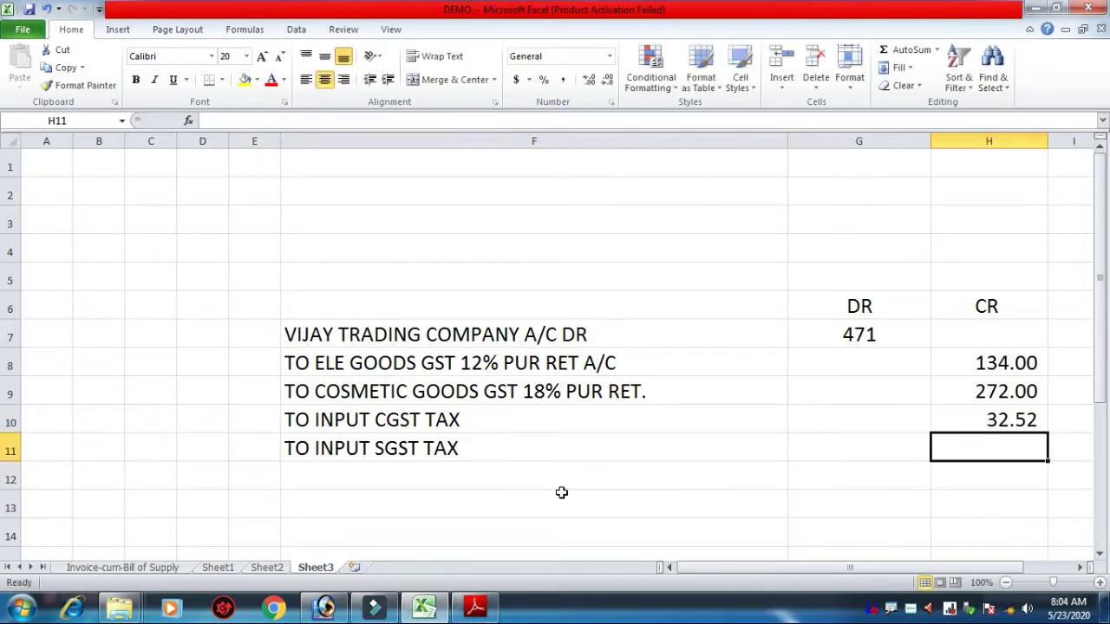
type("32.52")
key("Return")
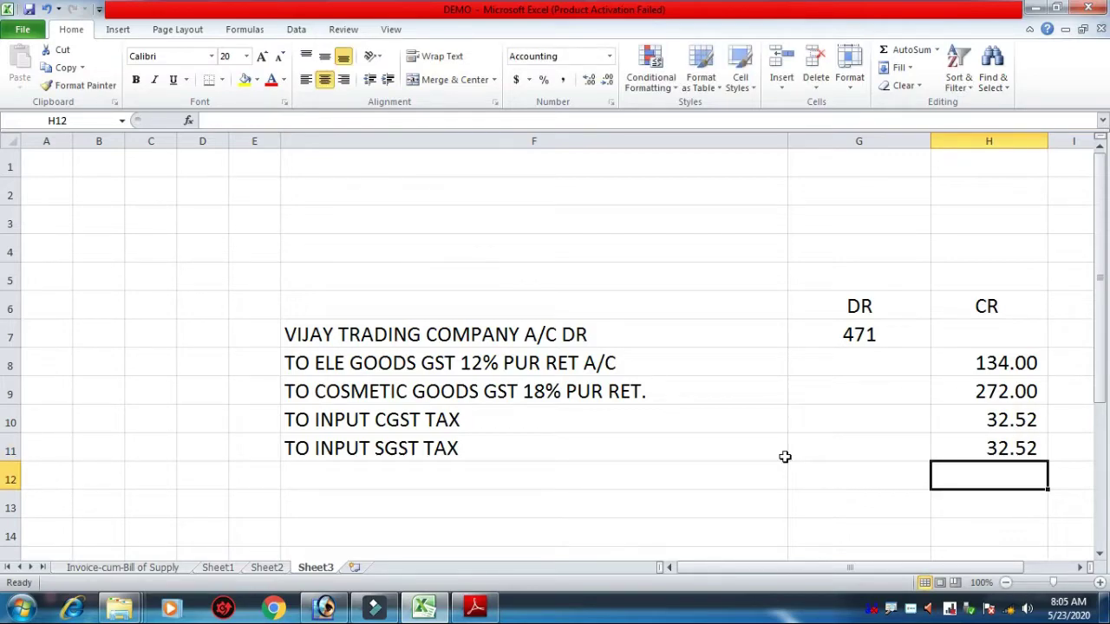
- Switch to the PUR SER.pdf credit note in Adobe Reader and examine its tax totals, header and item lines
left_click(473, 607)
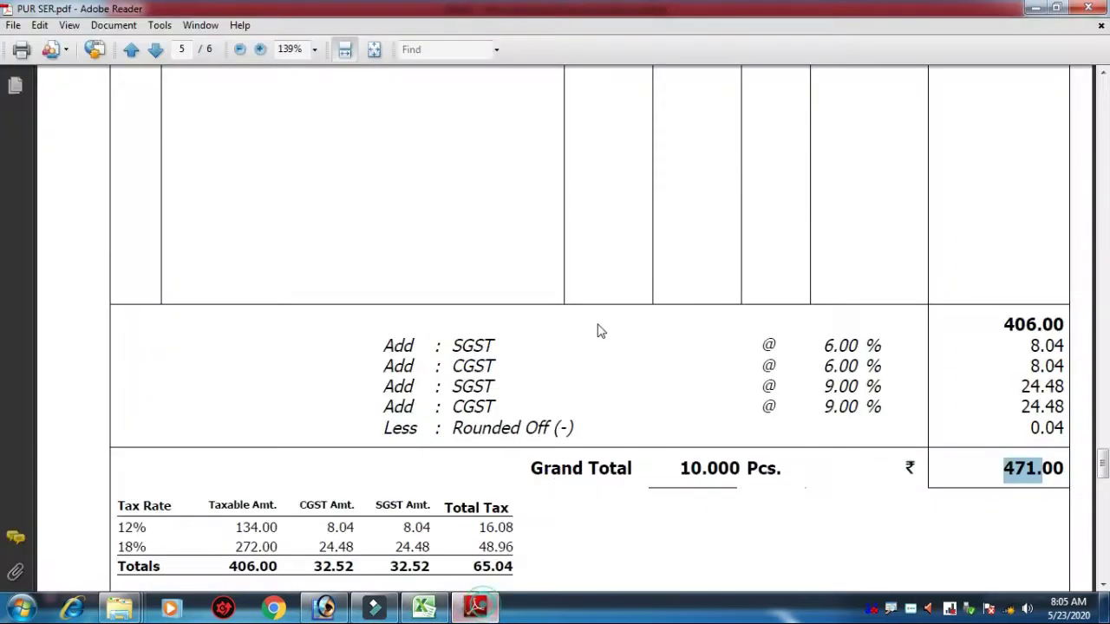
scroll(597, 331, "up", 10)
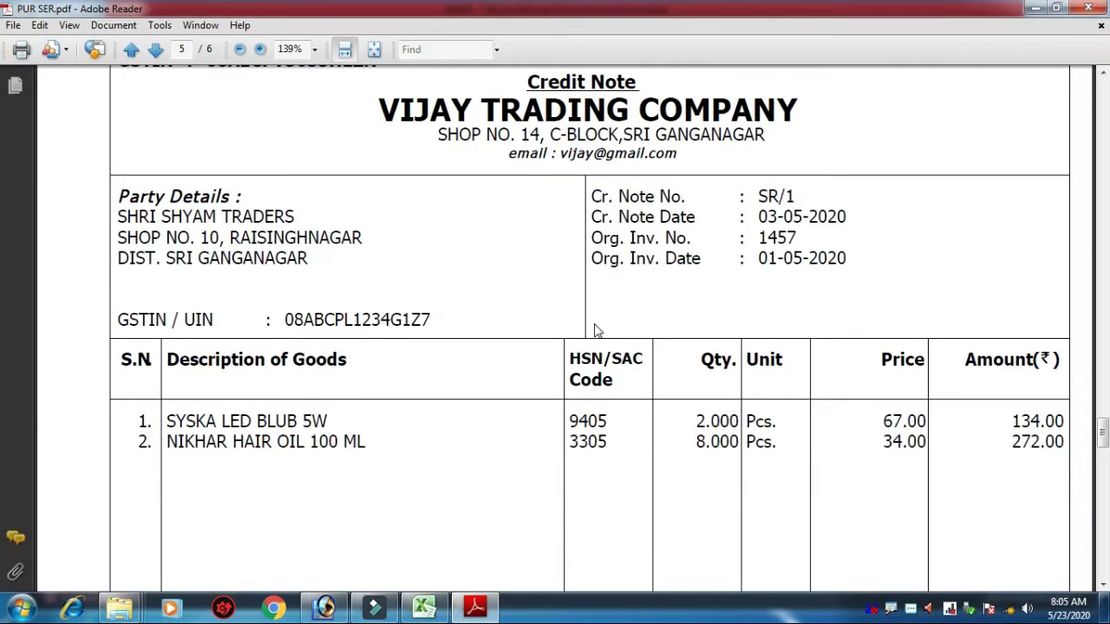
scroll(421, 384, "down", 5)
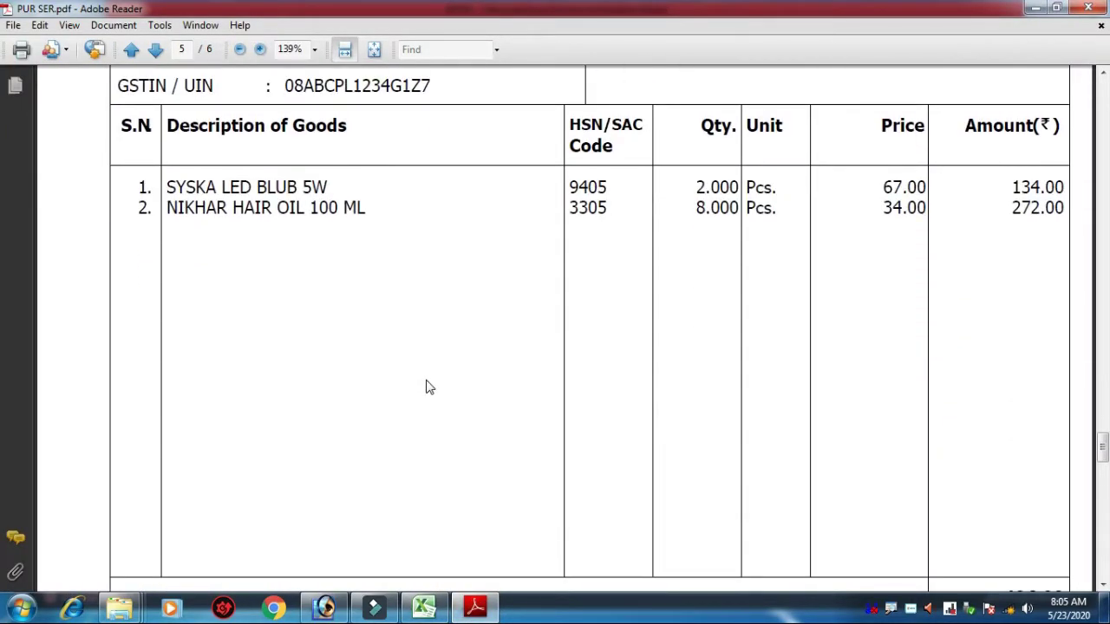
scroll(440, 501, "up", 2)
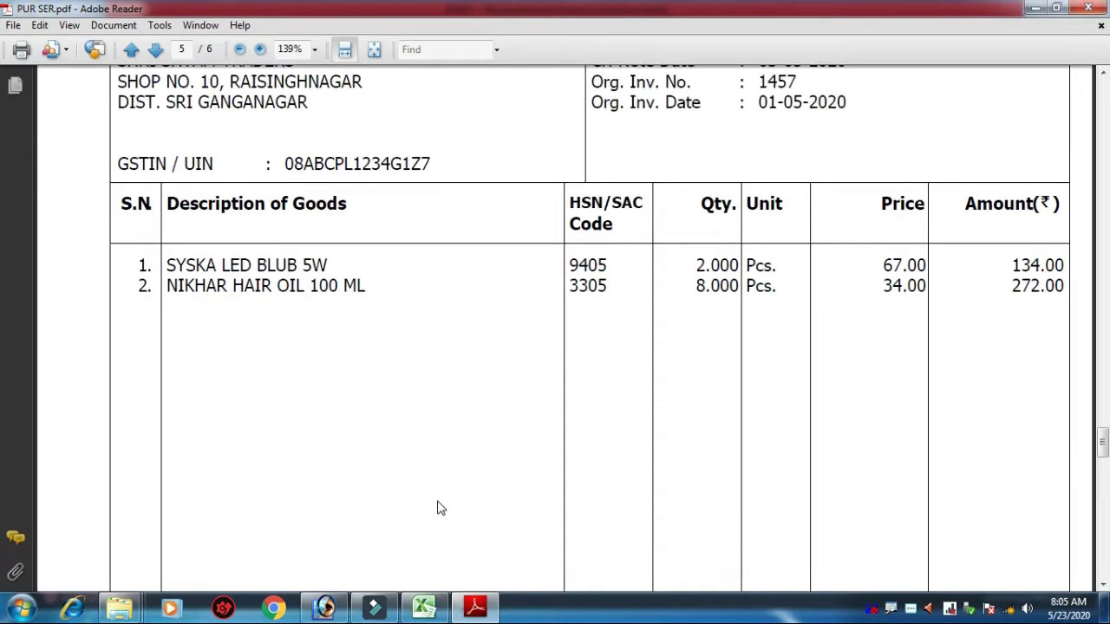
- Return to Excel and review the journal entry from the Vijay Trading Company debit to the input SGST credit
left_click(431, 606)
left_click(511, 335)
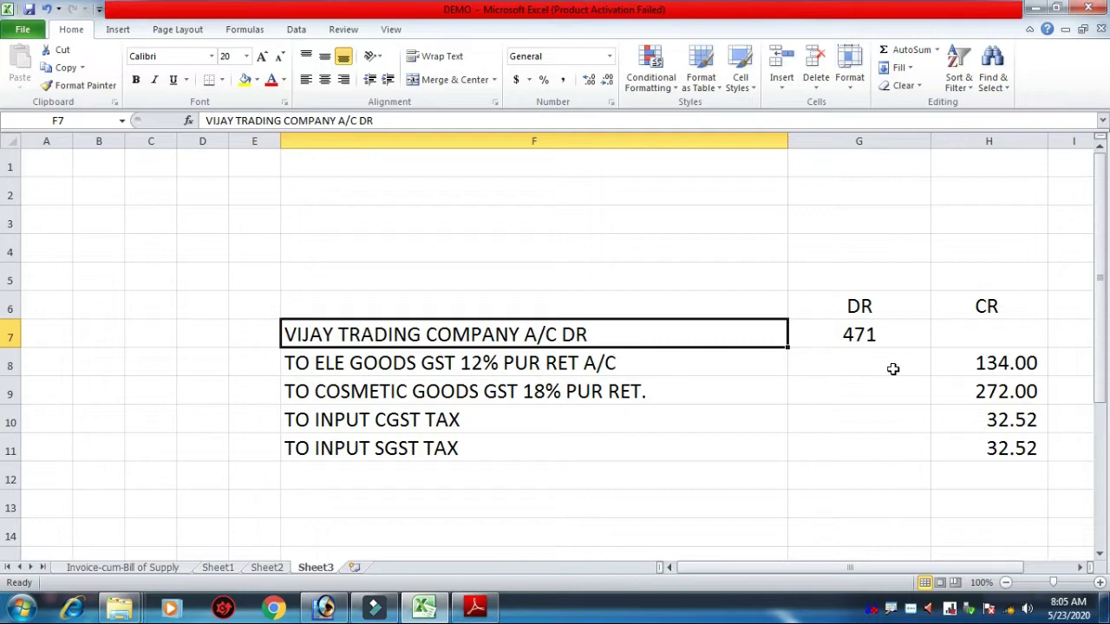
left_click(478, 453)
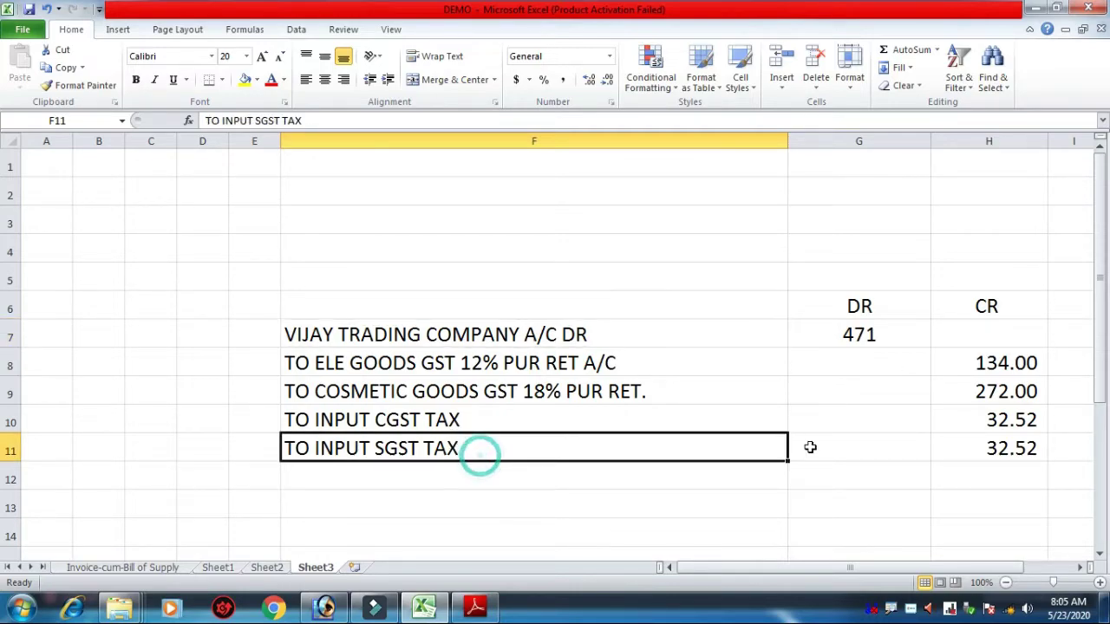
left_click(964, 441)
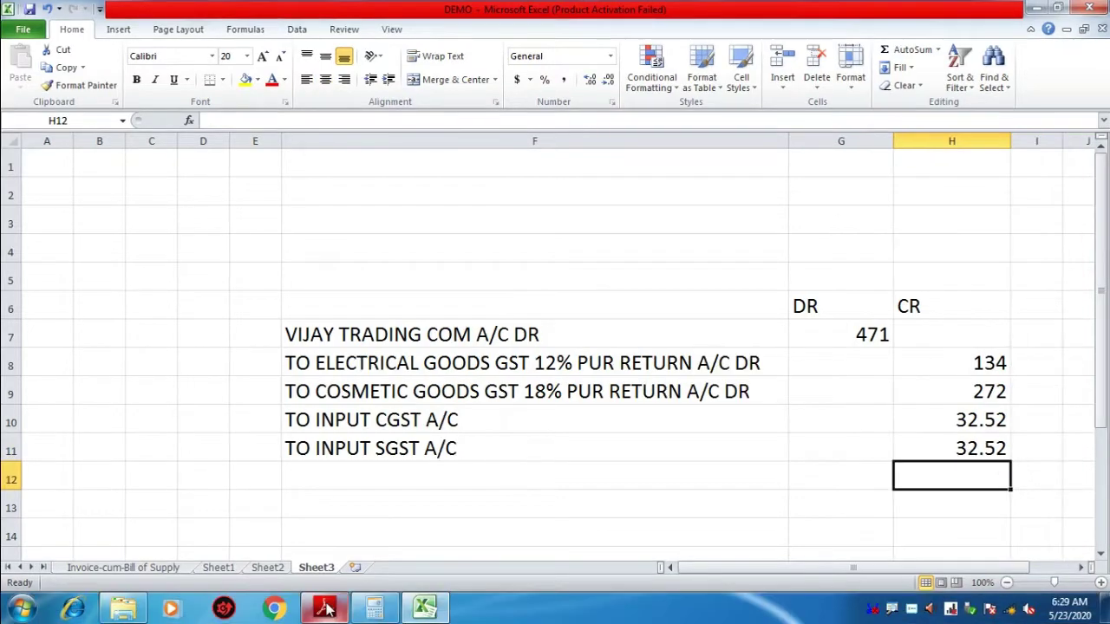
- Switch to Adobe Reader and check the party details at the top of the Vijay Trading Company credit note
left_click(325, 607)
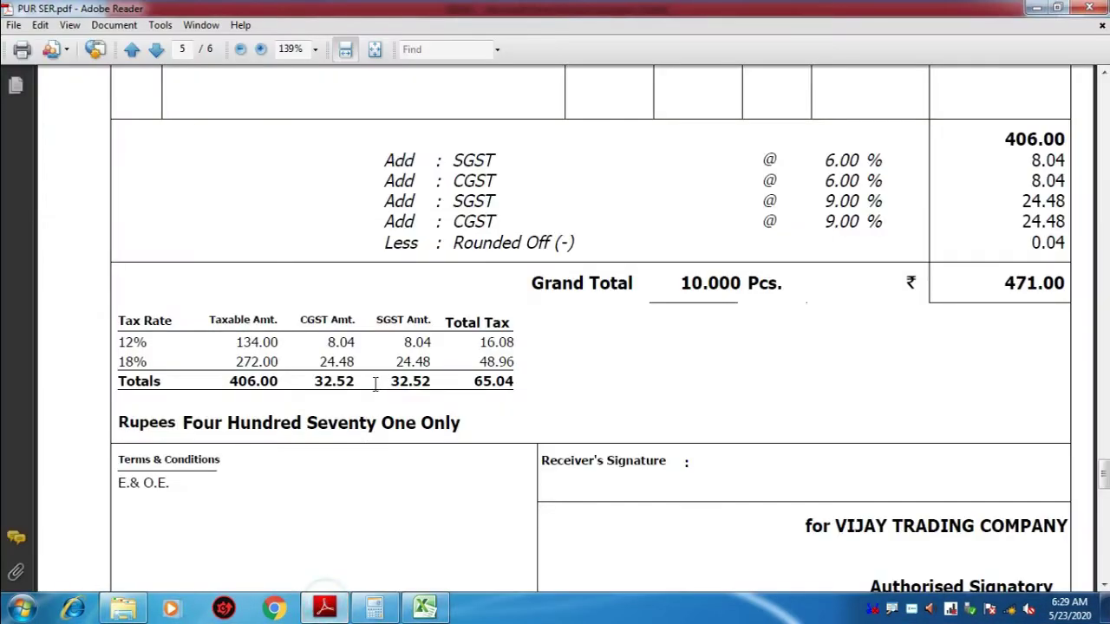
scroll(377, 390, "up", 10)
scroll(377, 392, "up", 6)
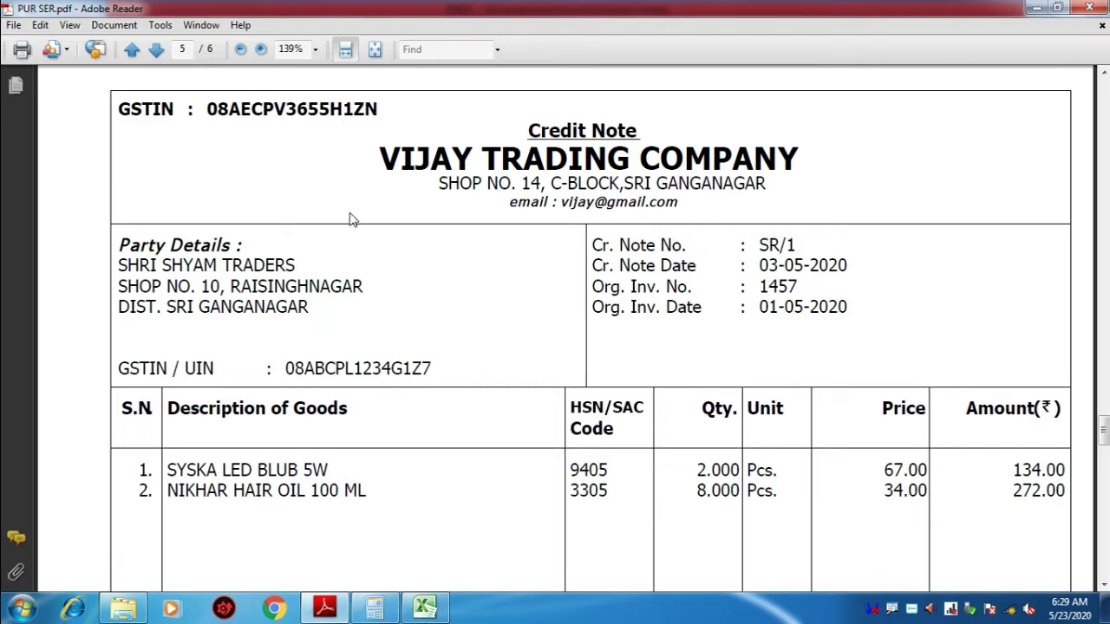
left_click_drag(140, 265, 192, 267)
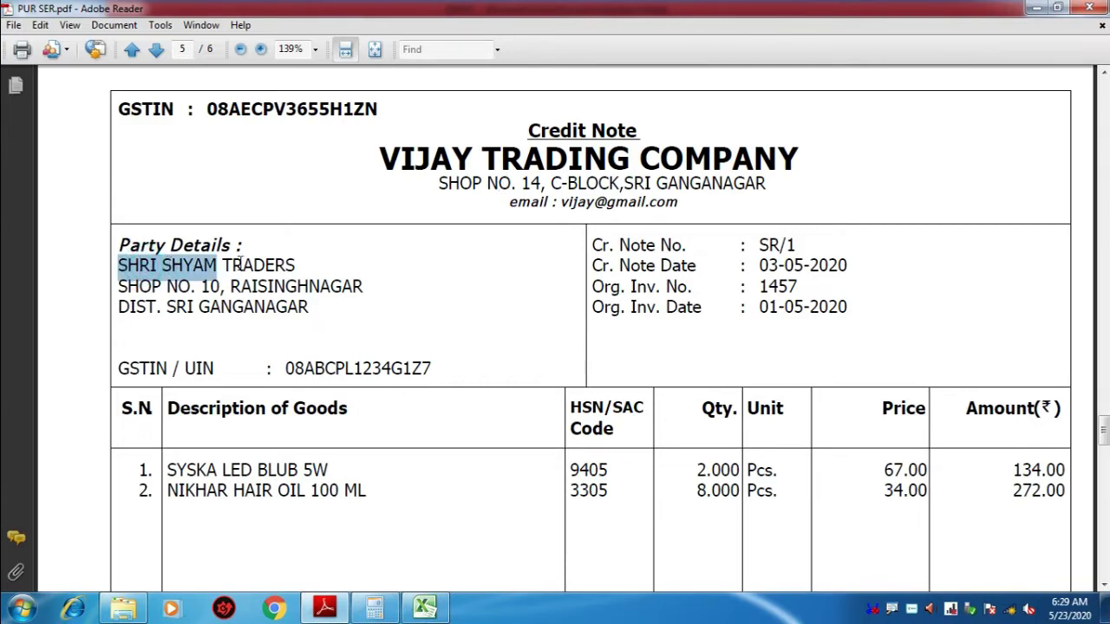
- Switch to Excel and review the taxable and tax free credit note categories under Adjustment on Sheet2
key("alt+Tab")
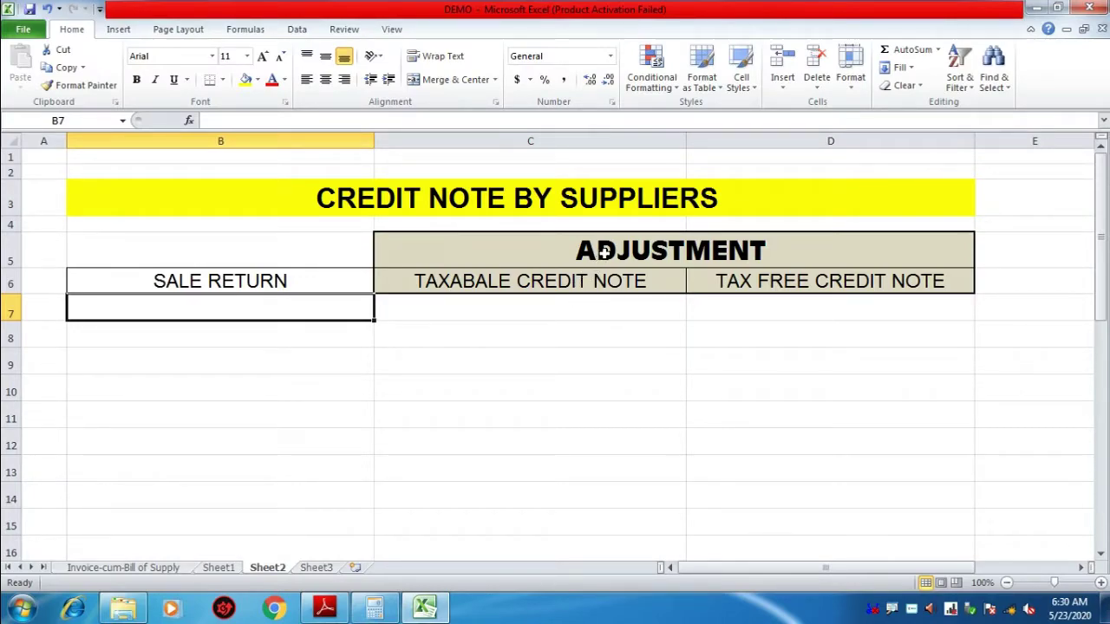
left_click(508, 287)
left_click(809, 282)
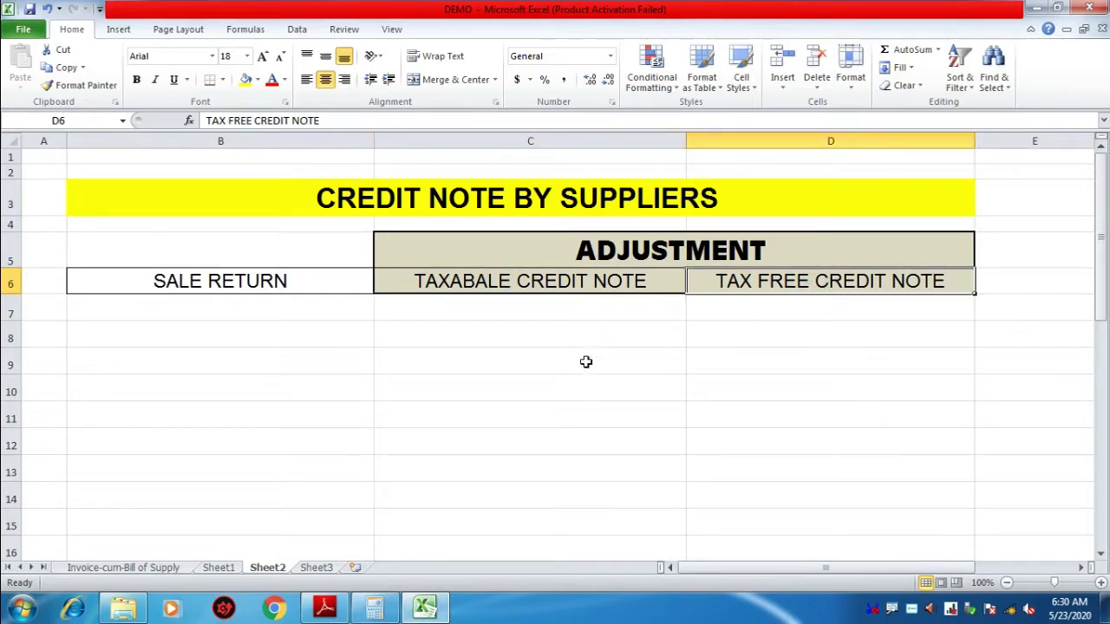
left_click(508, 282)
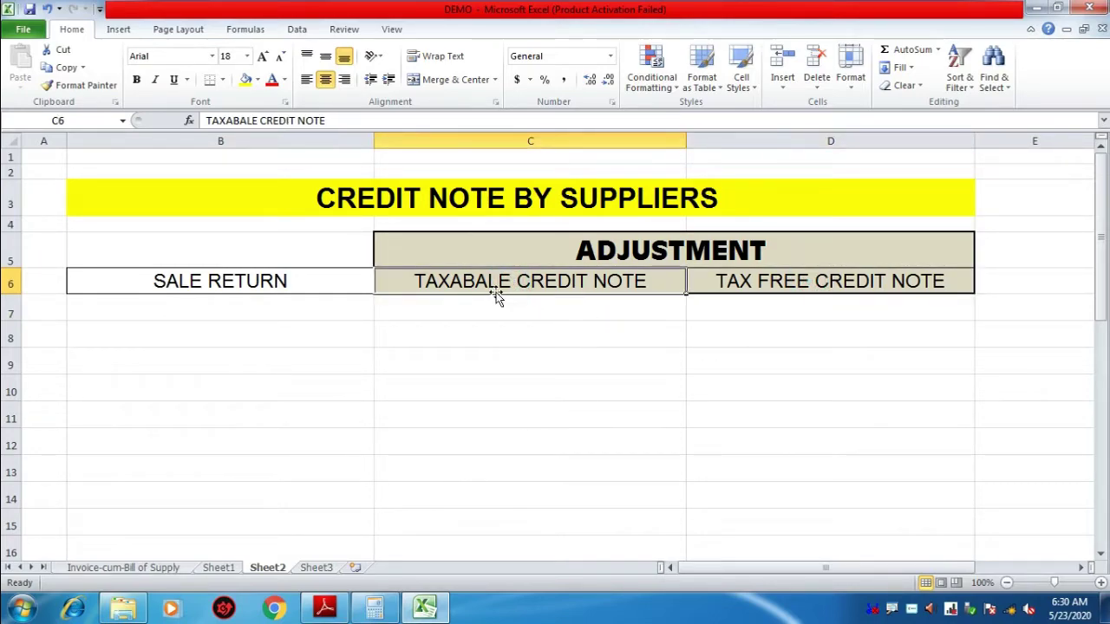
- Switch to Adobe Reader and examine the hair oil excess-charge credit note and the target scheme voucher without items
left_click(325, 607)
scroll(583, 366, "up", 20)
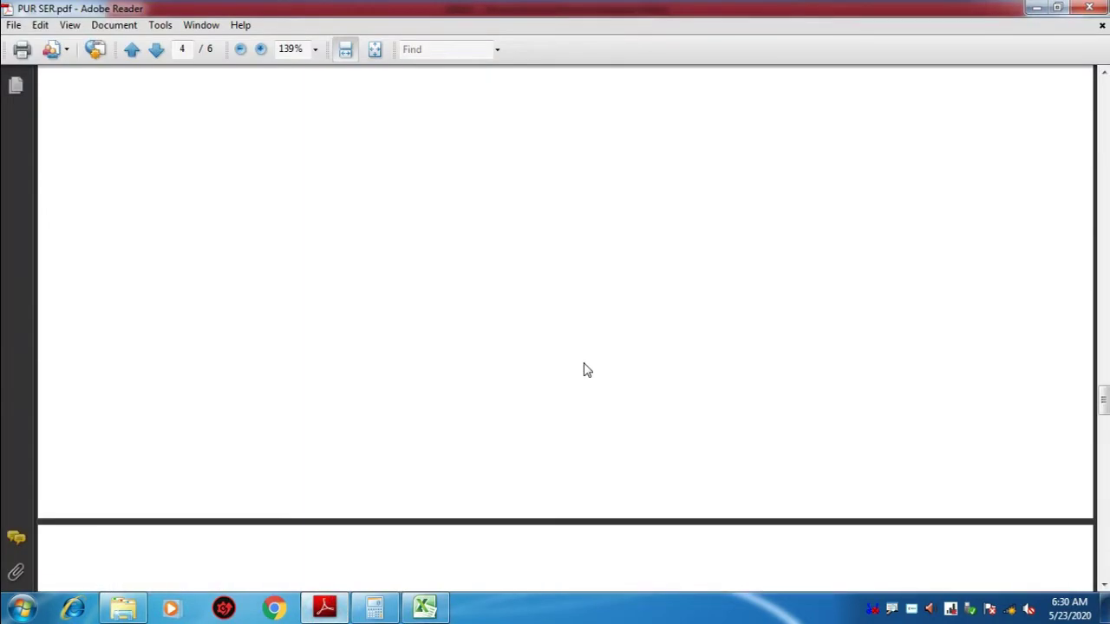
scroll(583, 369, "up", 10)
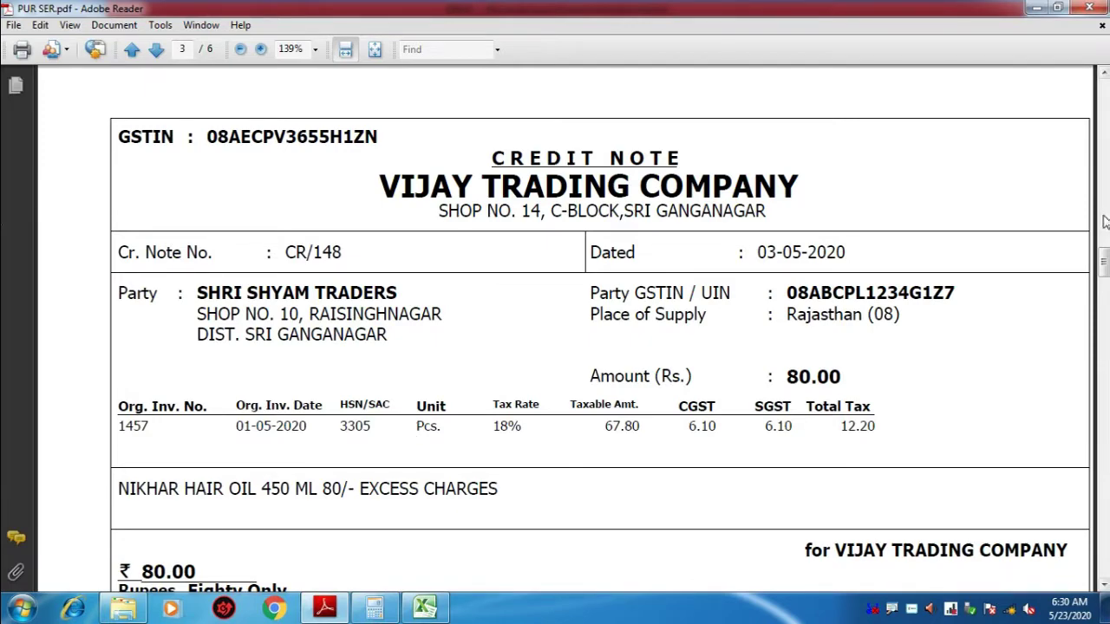
left_click_drag(1101, 260, 1091, 354)
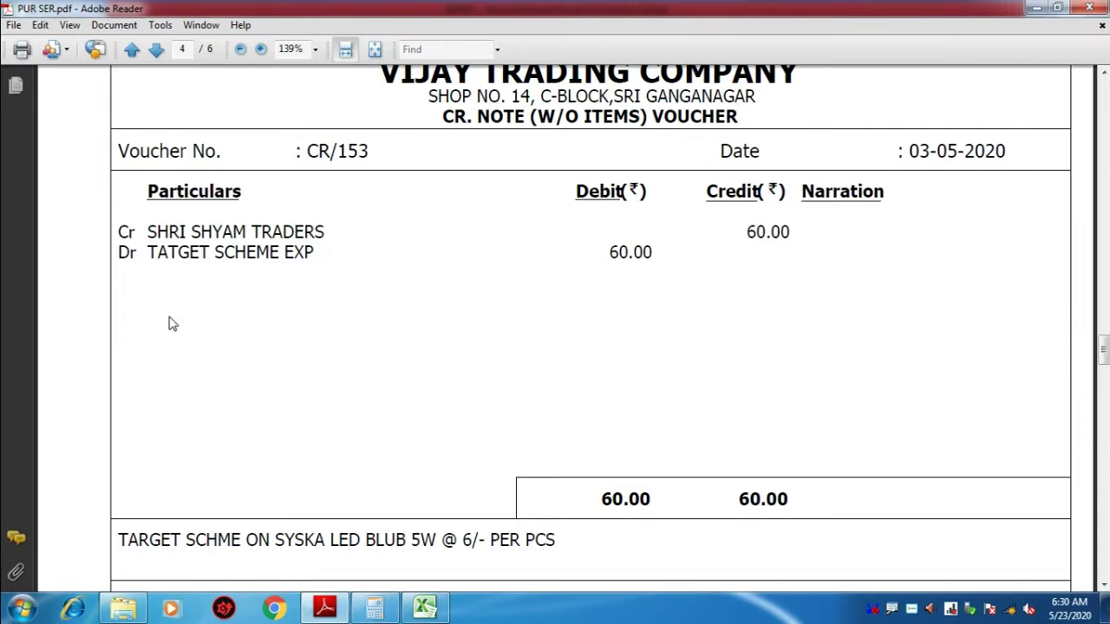
scroll(170, 323, "up", 5)
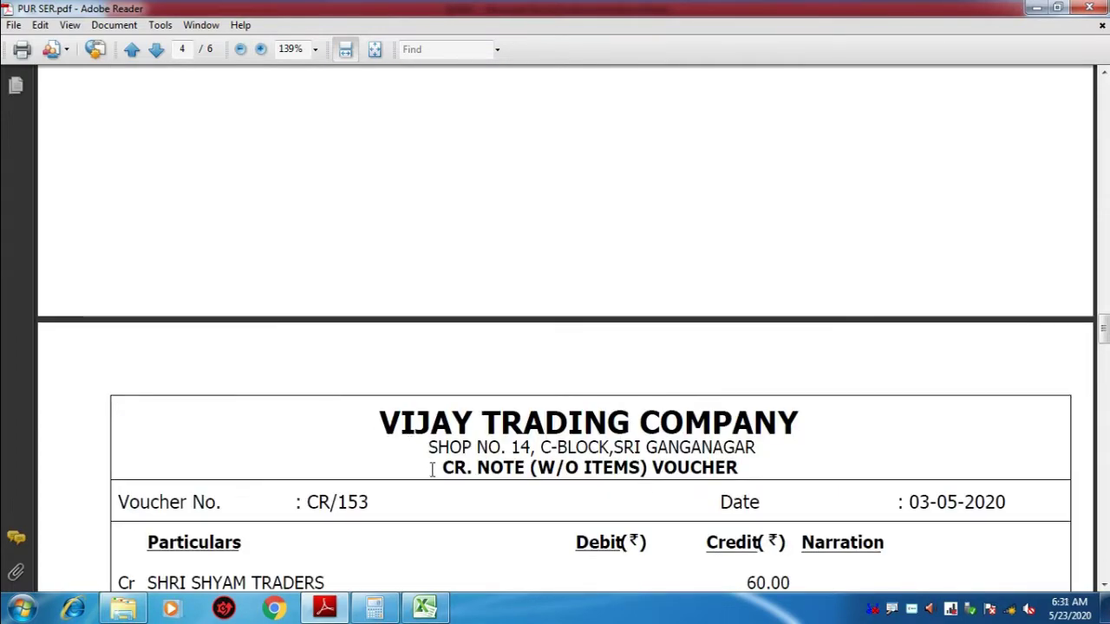
- Switch to Excel and enter ABC PARTY in C8 and 100 PEN 20/- in C9 under the taxable credit note heading
key("alt+Tab")
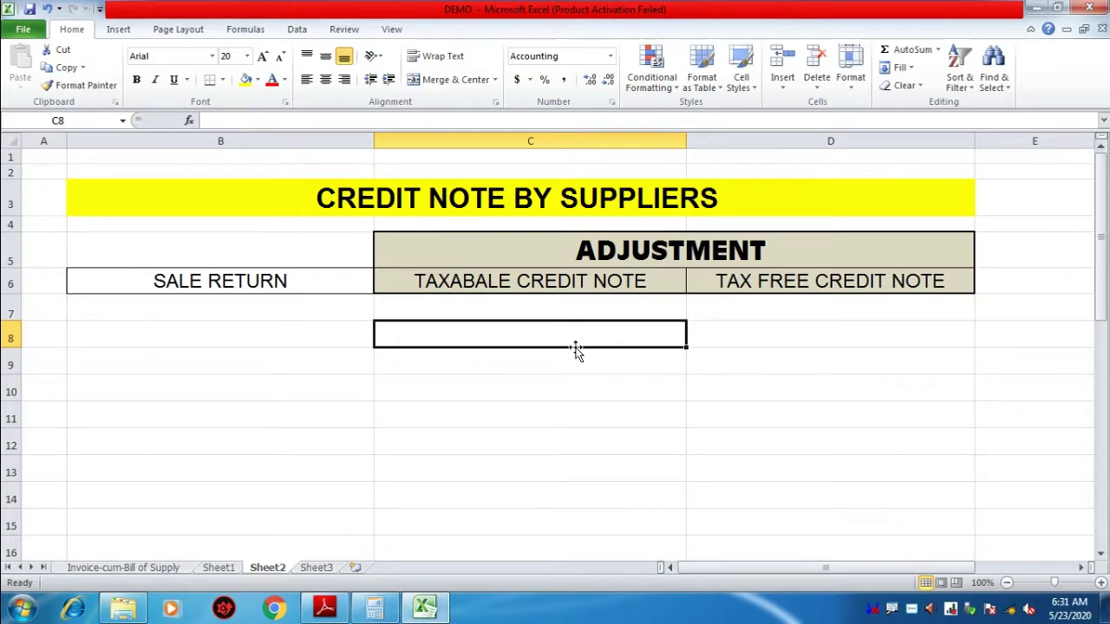
type("ABC")
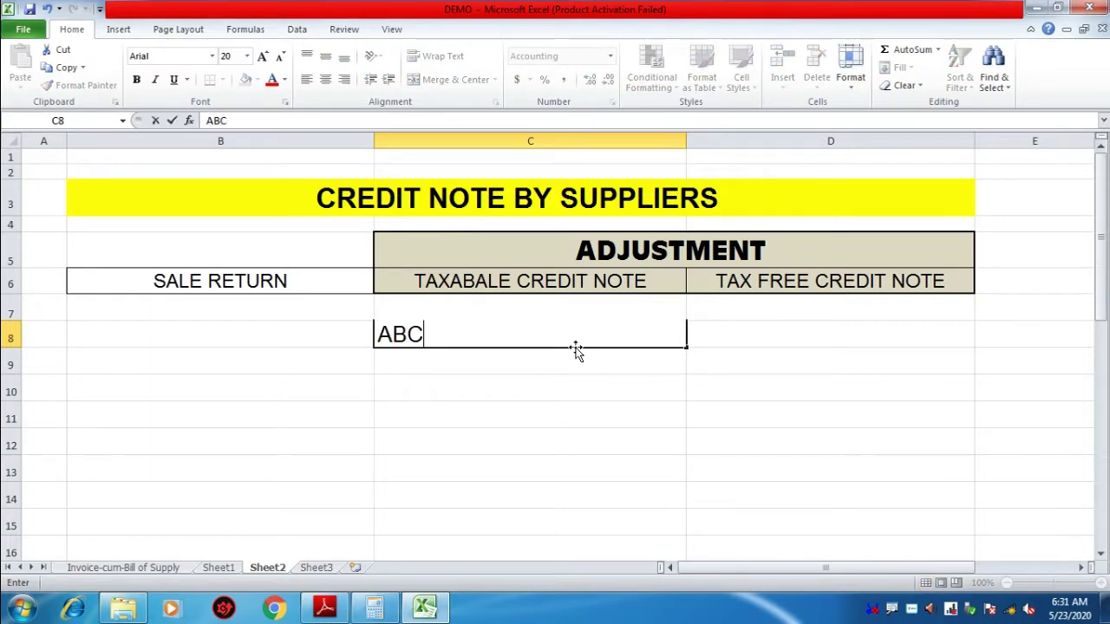
type(" PARTY")
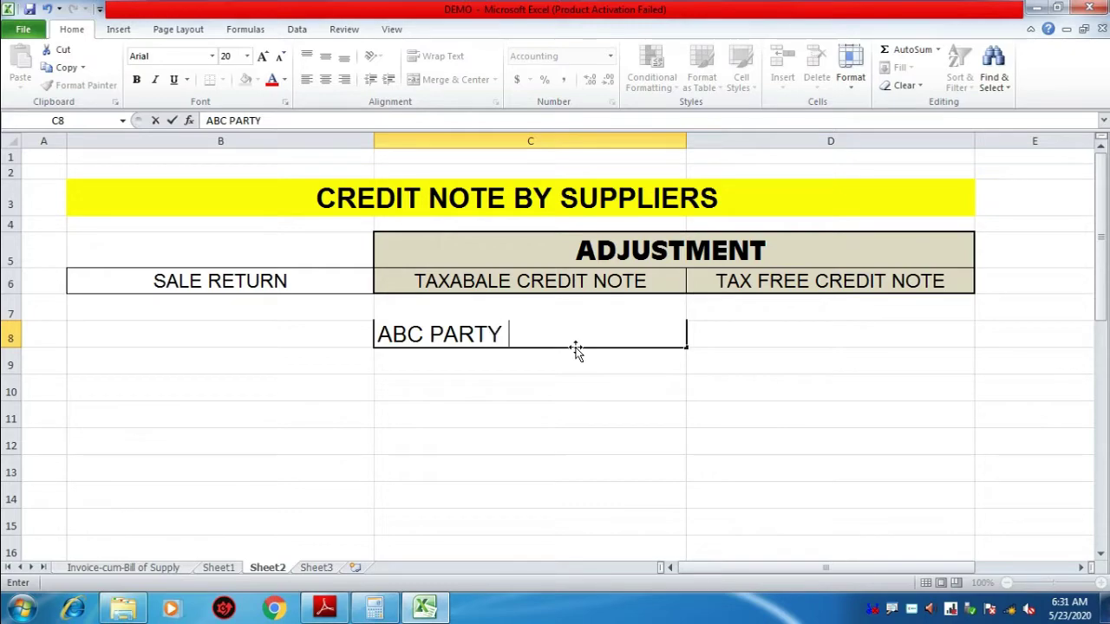
key("Return")
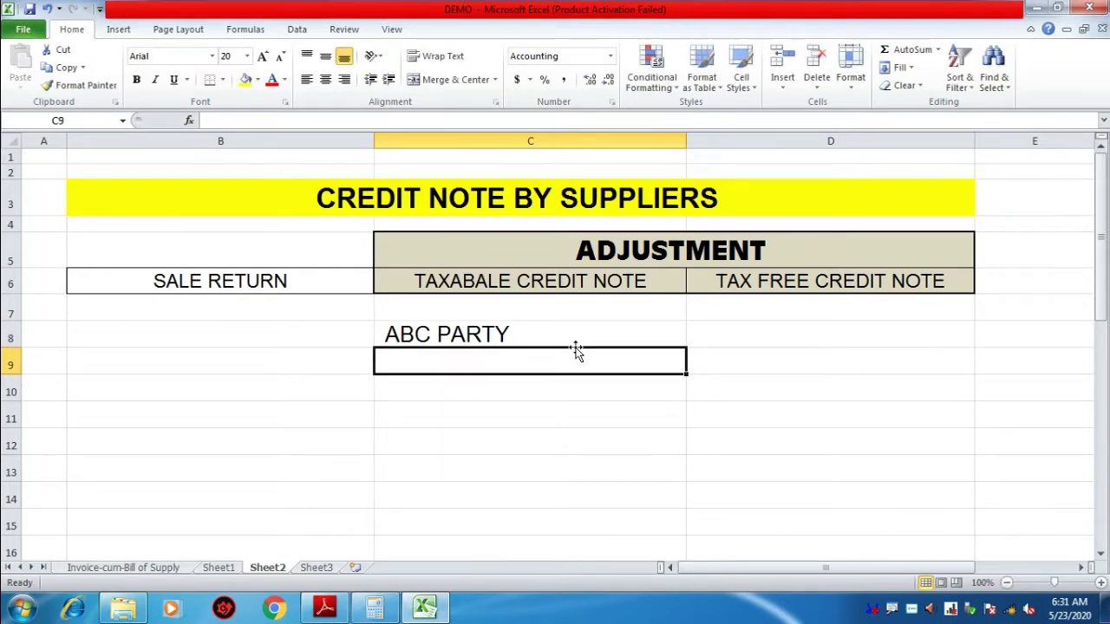
type("100 PEN ")
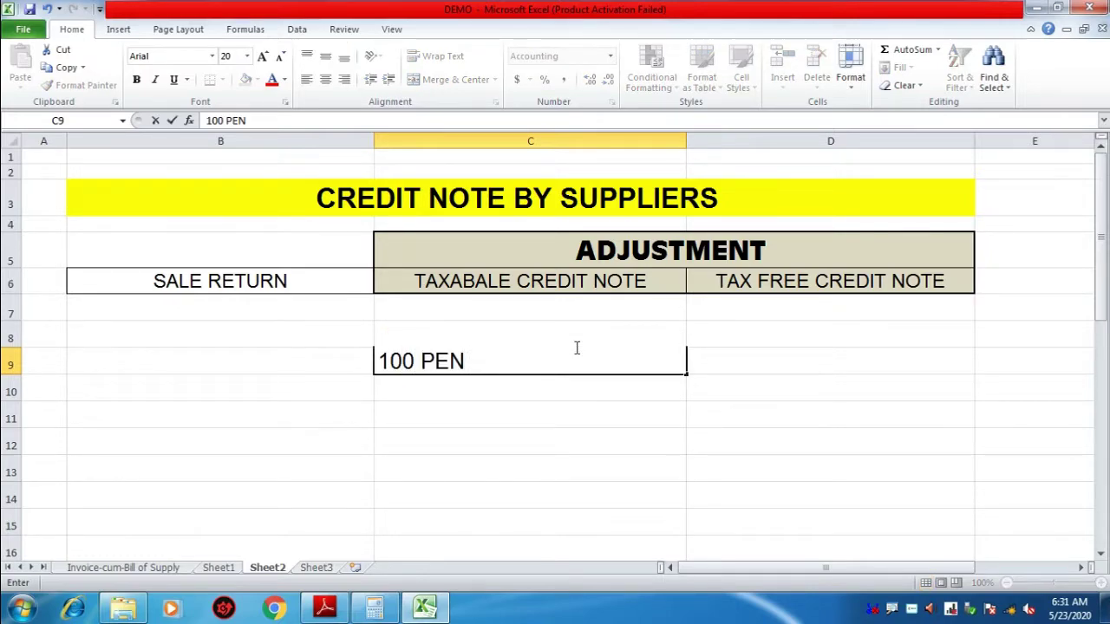
type("20/-")
key("Return")
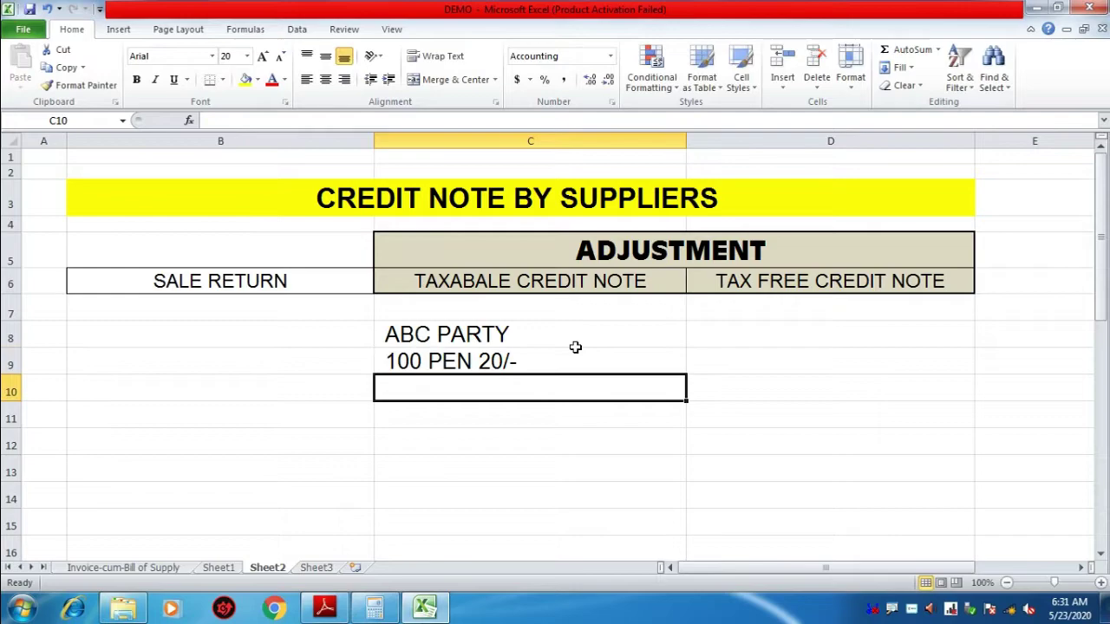
- Append GST 12% to the pen purchase line in C9
key("Up")
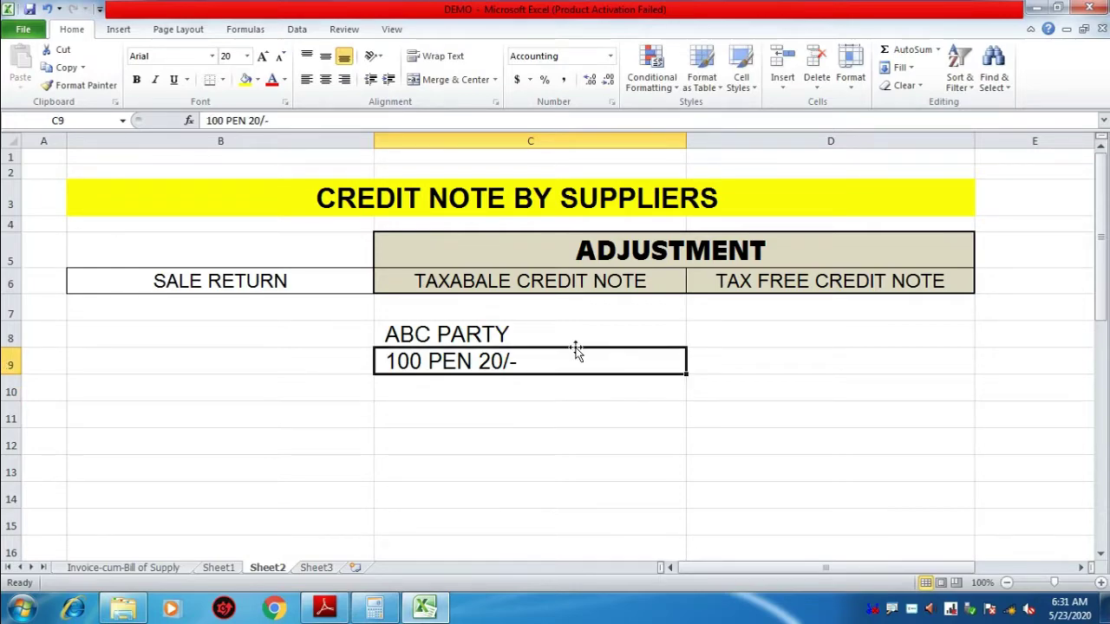
key("Up")
key("Down")
double_click(577, 350)
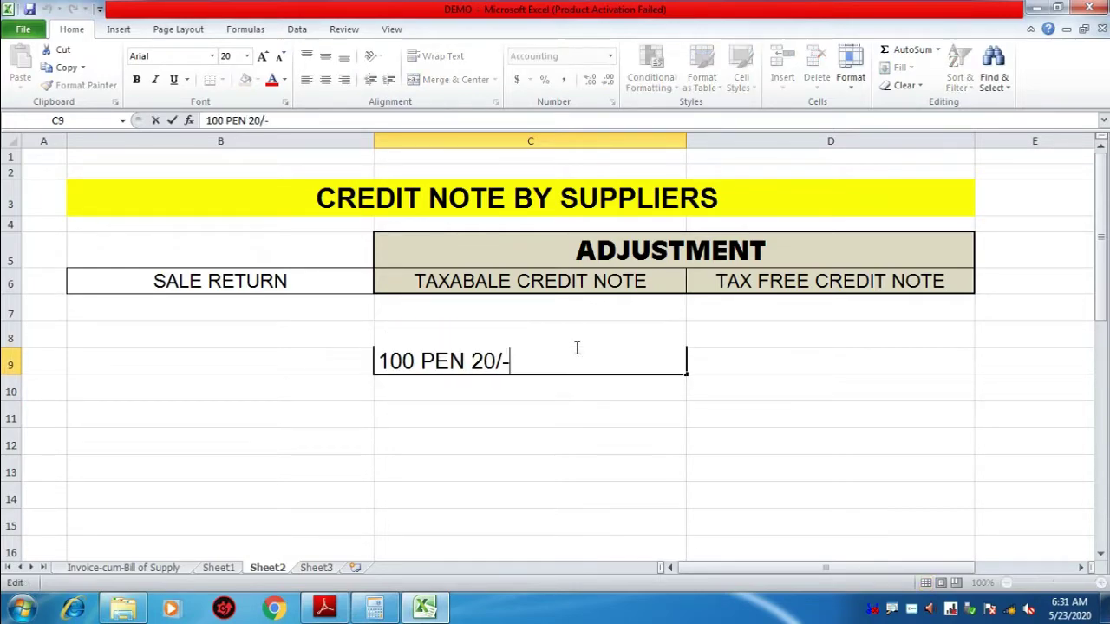
type("GST ")
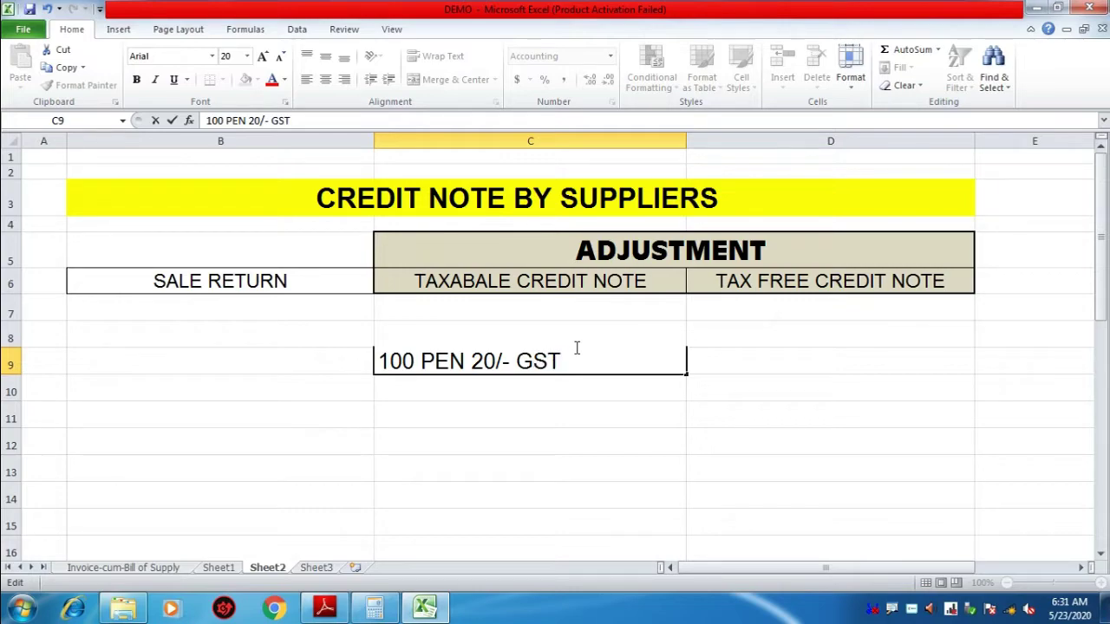
type("12%")
key("Return")
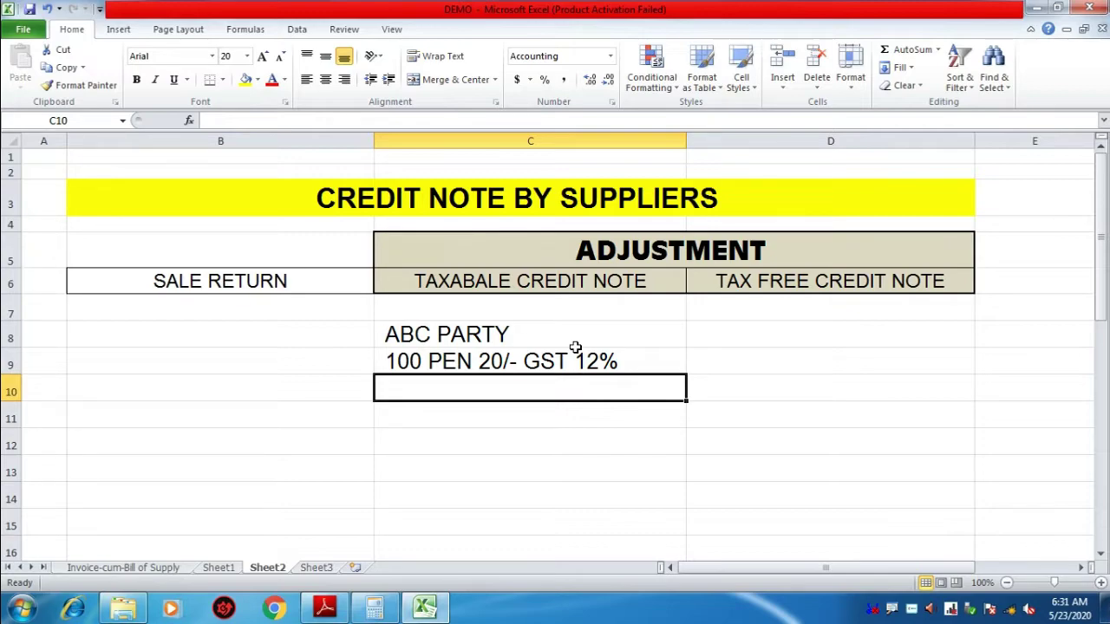
- Leave a blank row and enter the bill line PEN 100 17.86 1785.72 in C11
key("Return")
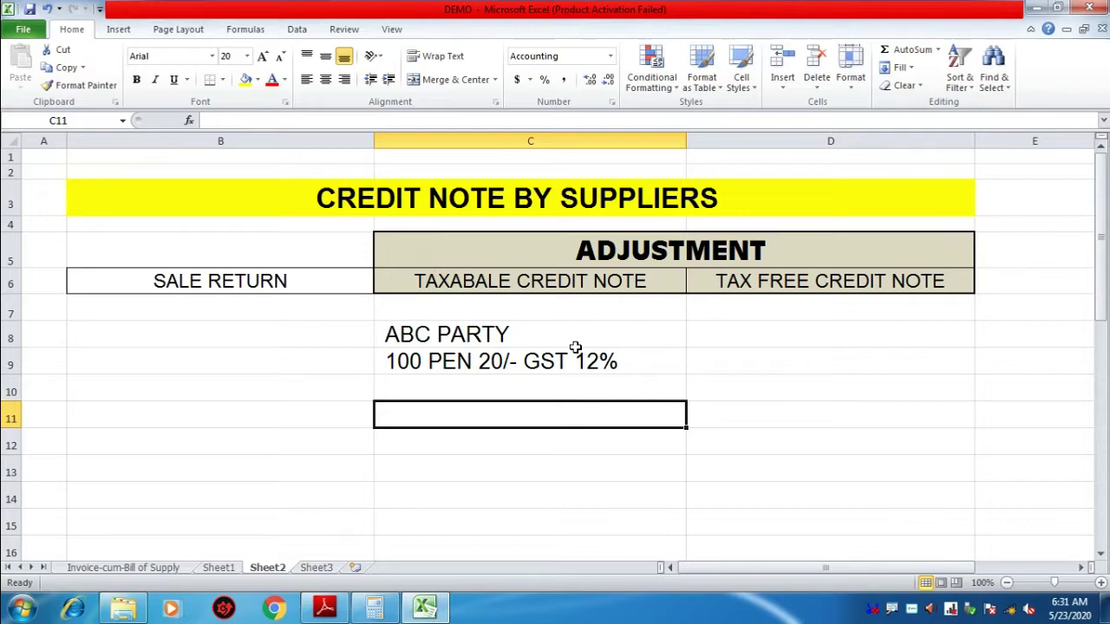
type("PEN")
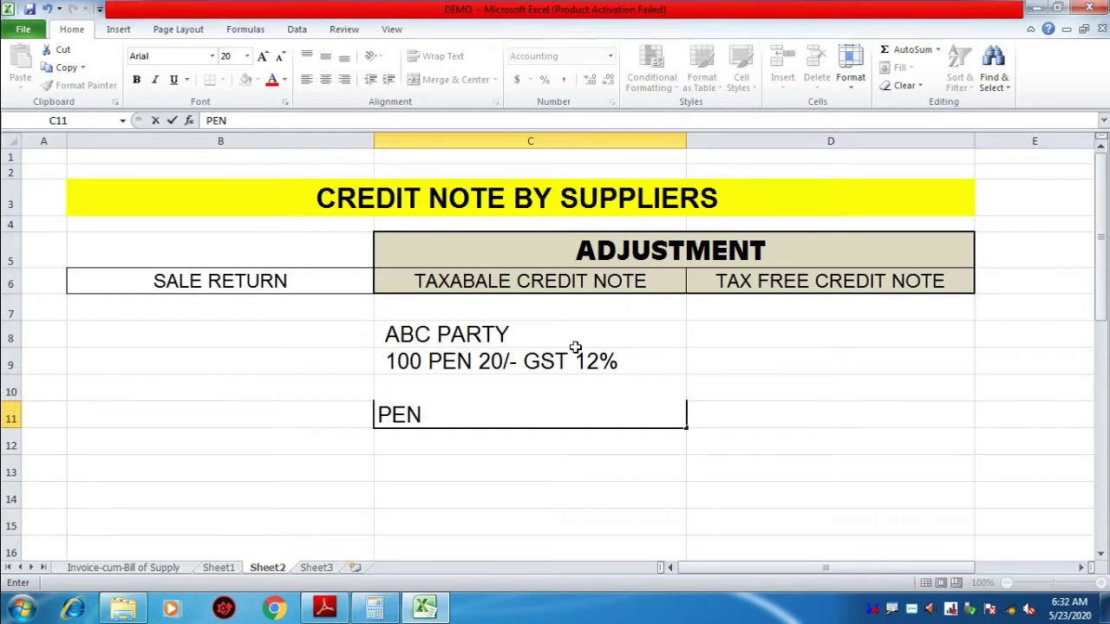
type("100")
type("1")
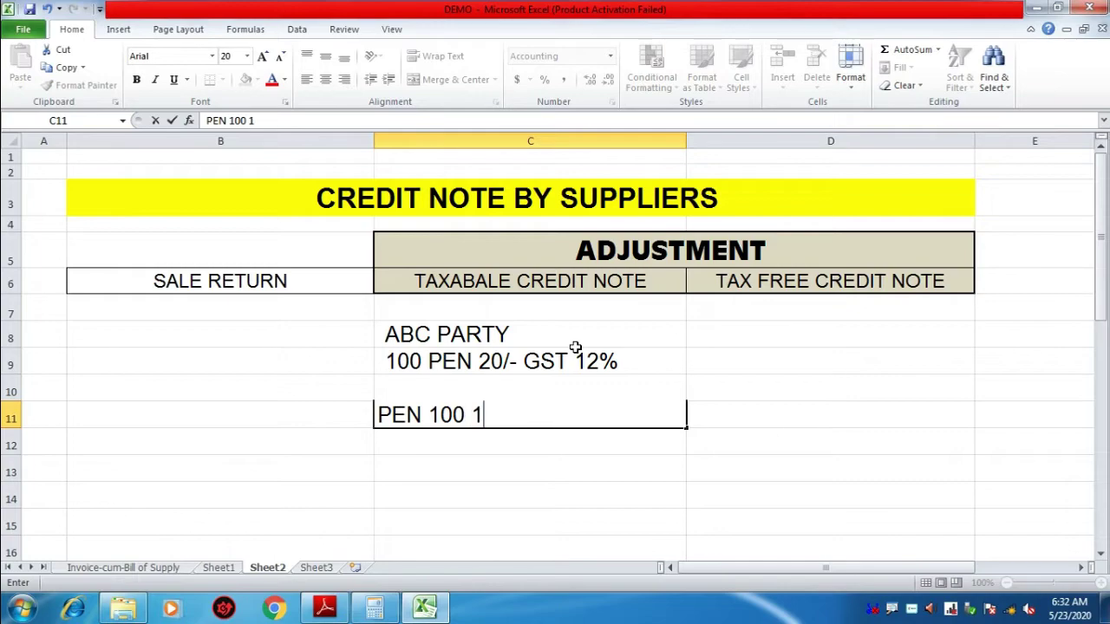
type("7.86")
type("1")
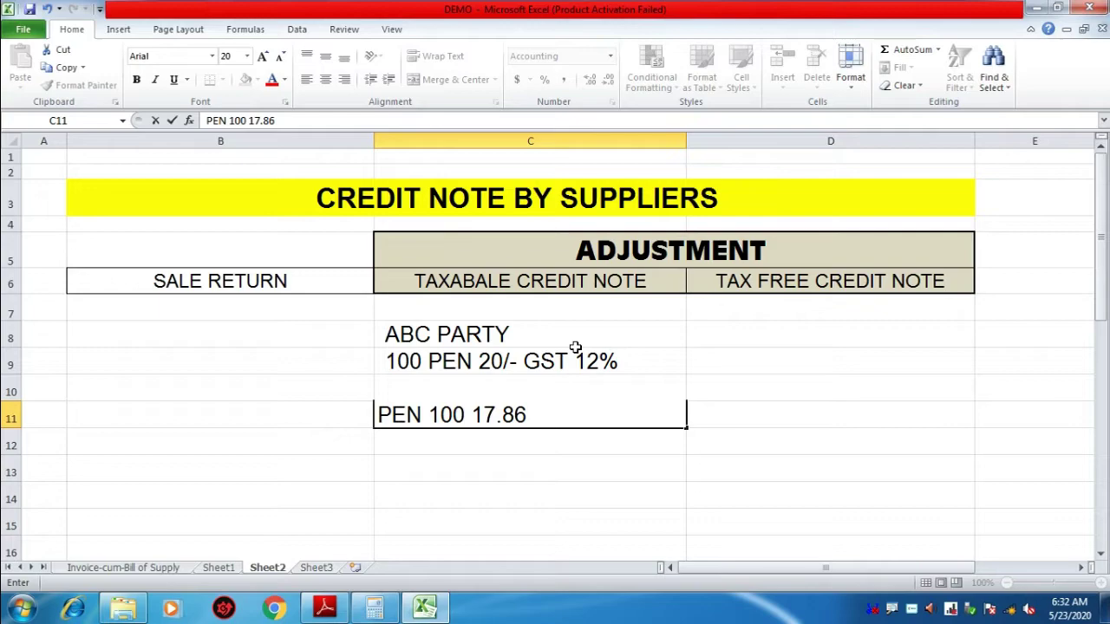
type("785.")
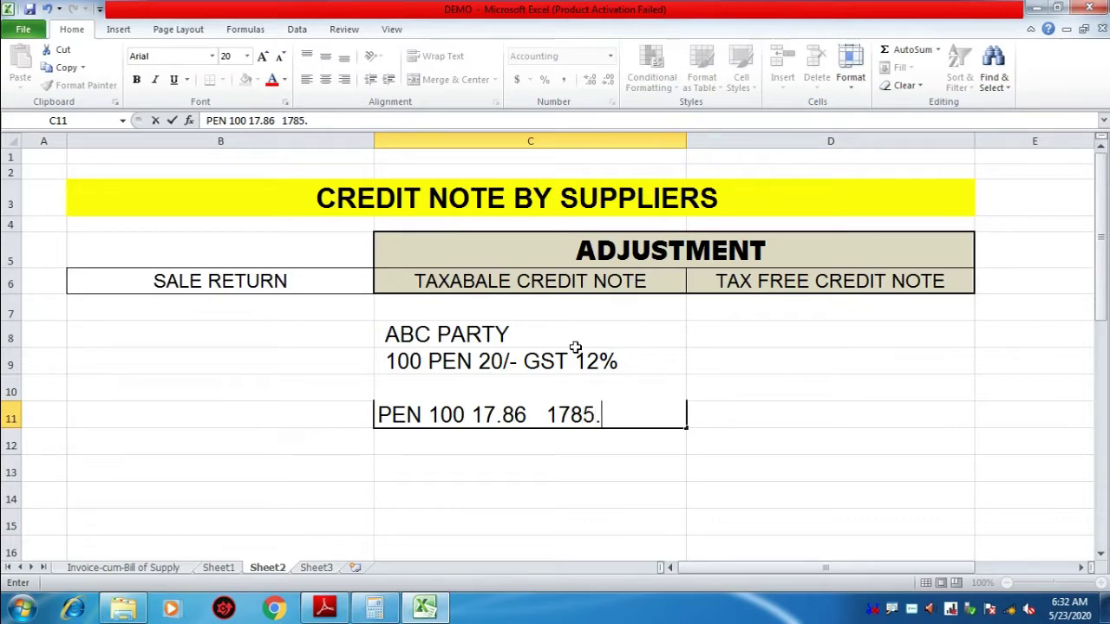
type("72")
key("Return")
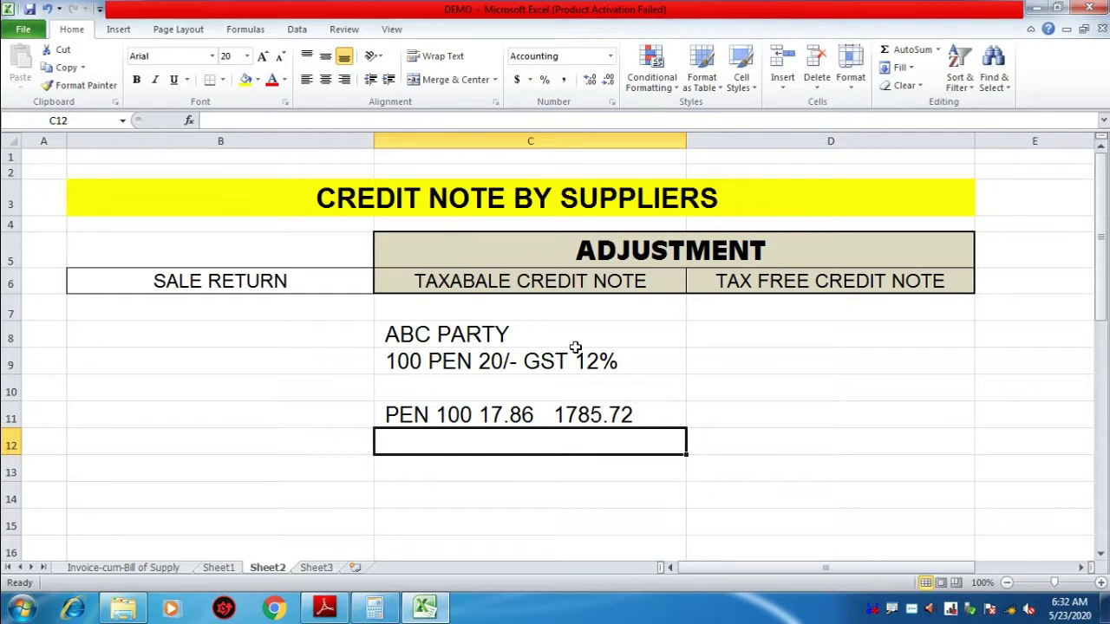
- Enter the tax line INPUT CGST 6% 107.14 in C12
type("INPUT")
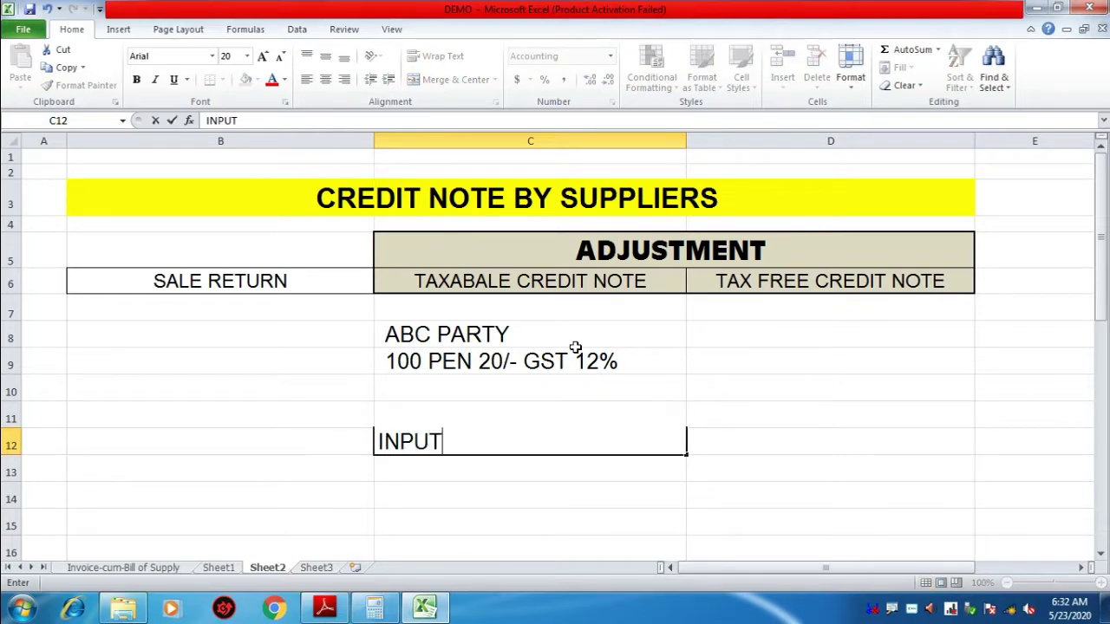
type(" CGST 6")
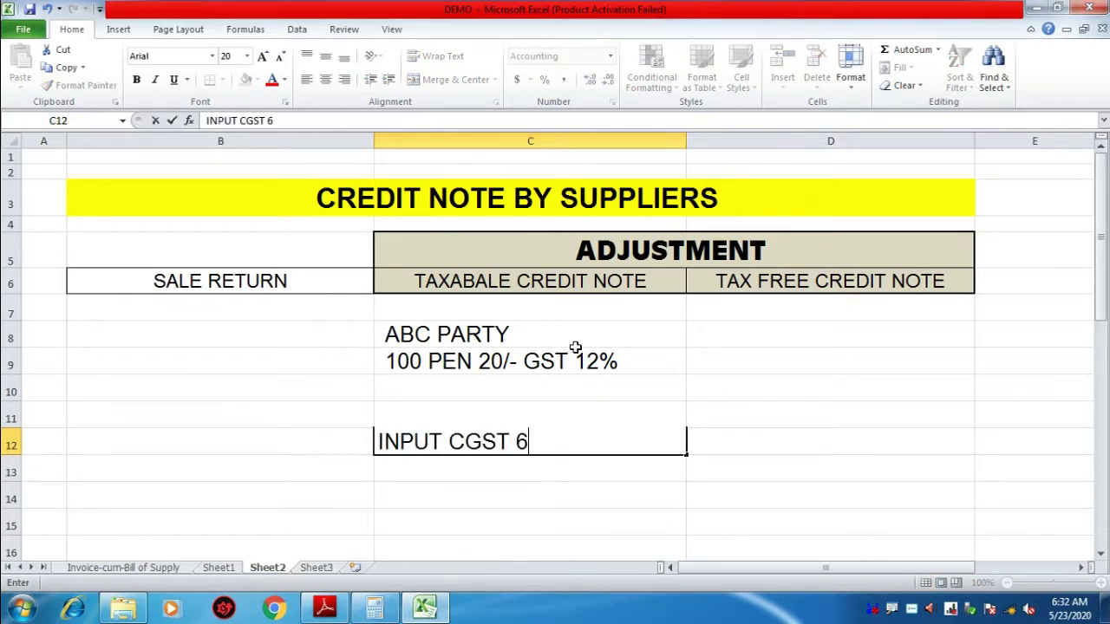
type("%")
key("Return")
key("Up")
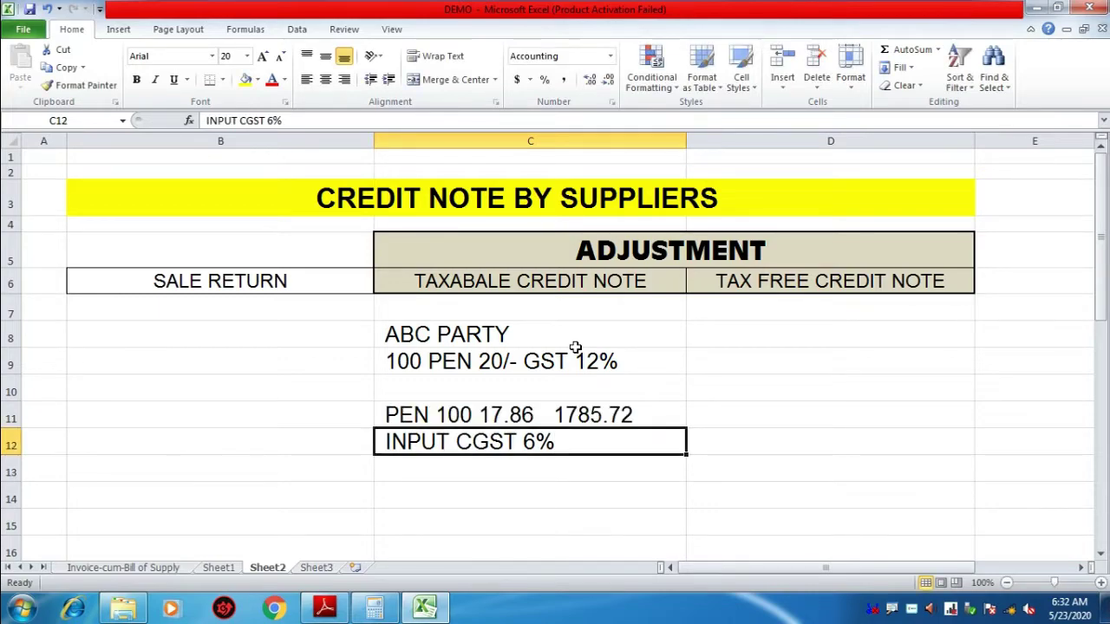
key("F2")
type("10")
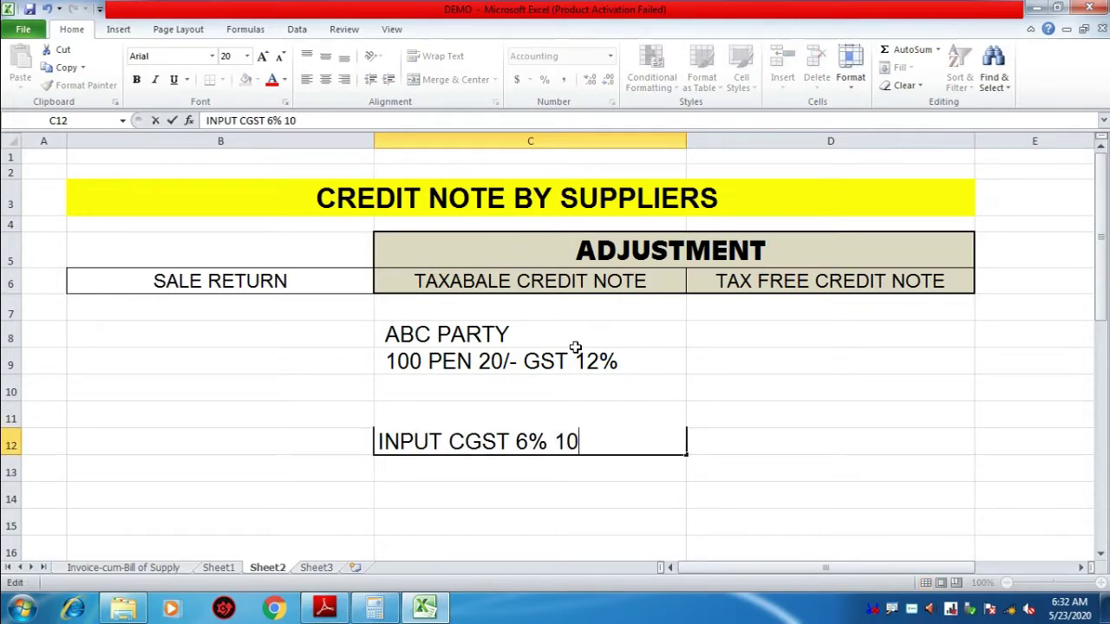
type("7.14")
key("Return")
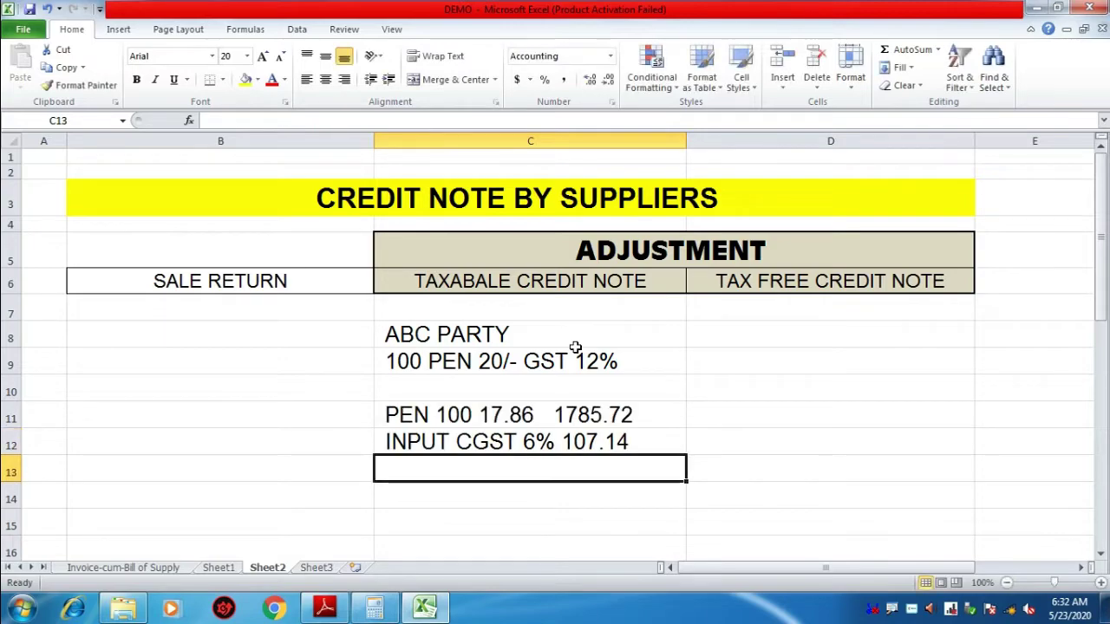
- Duplicate the CGST line into C13 and change its tax name to SGST
key("Up")
key("ctrl+x")
key("Down")
key("ctrl+v")
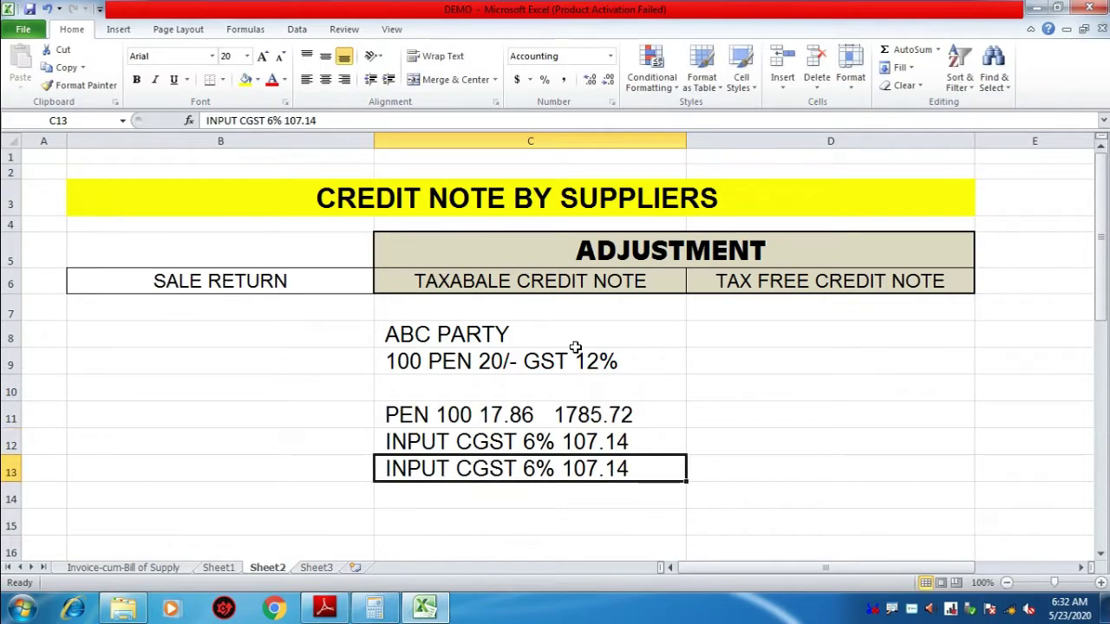
key("F2")
key("Left")
key("Left")
key("Left")
key("Left")
key("Left")
key("Left")
key("Left")
key("Left")
key("Left")
key("Left")
key("Left")
key("Left")
key("Left")
key("Left")
key("Left")
key("Left")
key("Left")
key("Right")
key("Right")
key("Right")
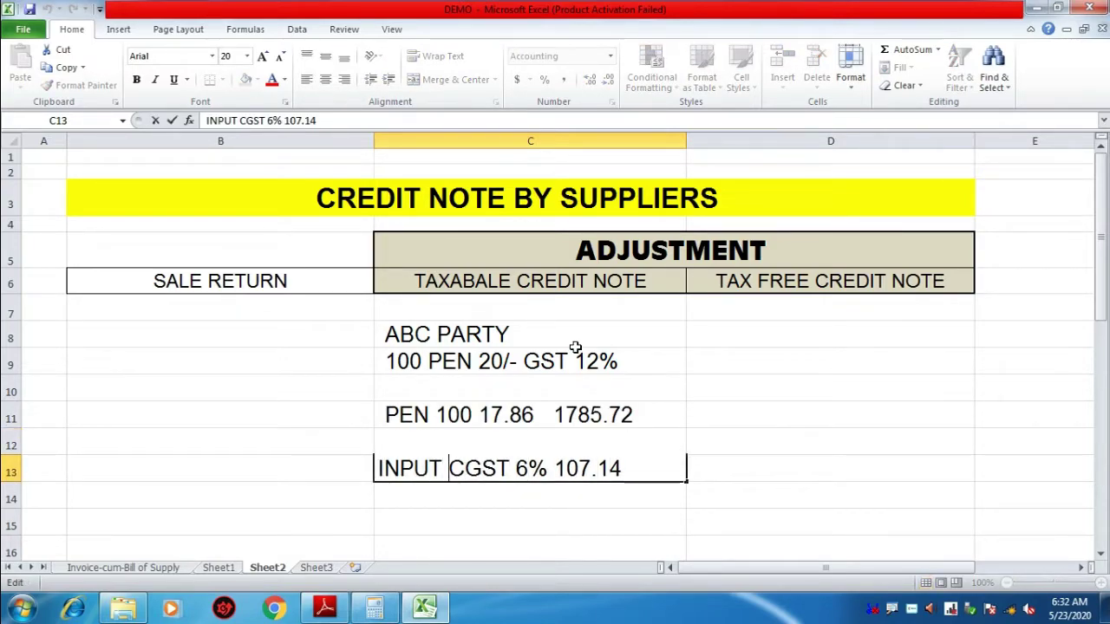
key("Right")
key("BackSpace")
type("S")
key("Return")
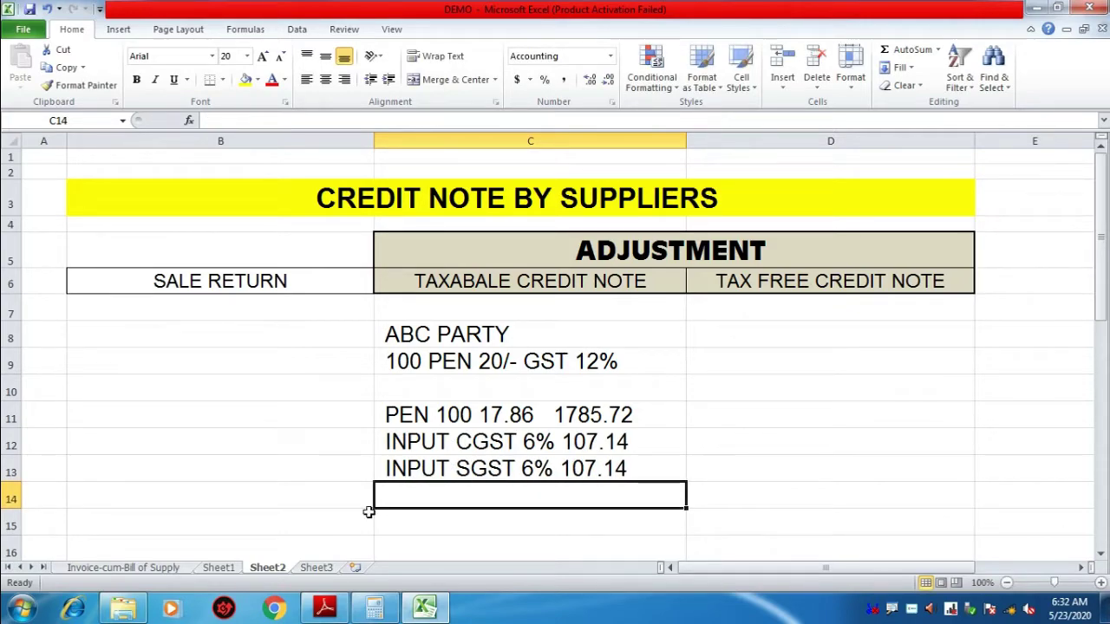
- Switch to Calculator, clear it and work out the pen's pre-tax rate as 20*100/112
left_click(374, 607)
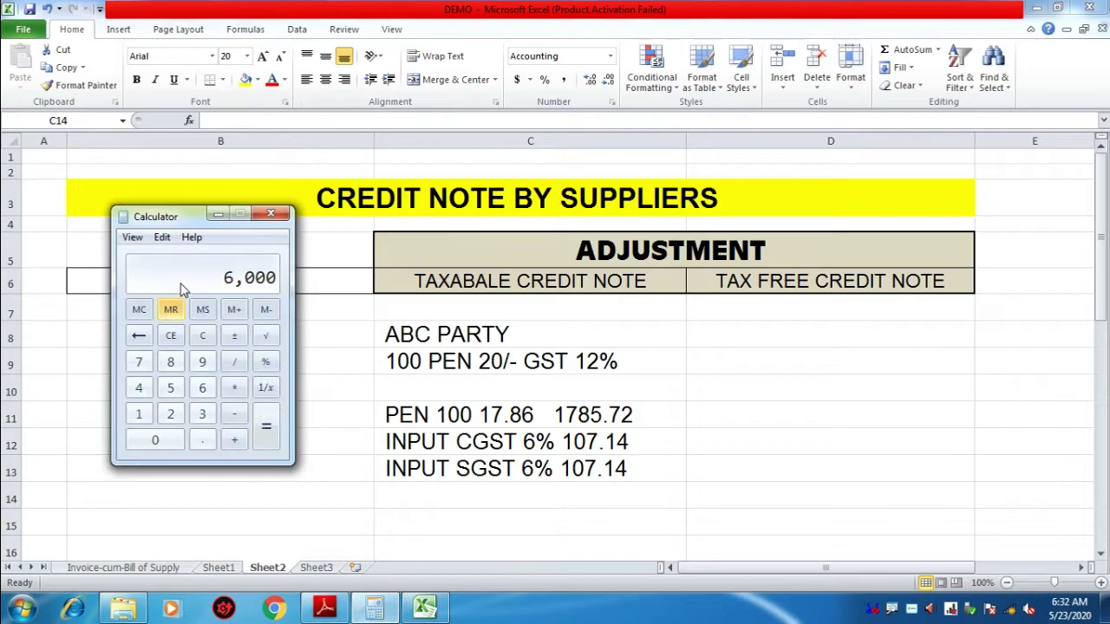
left_click(170, 335)
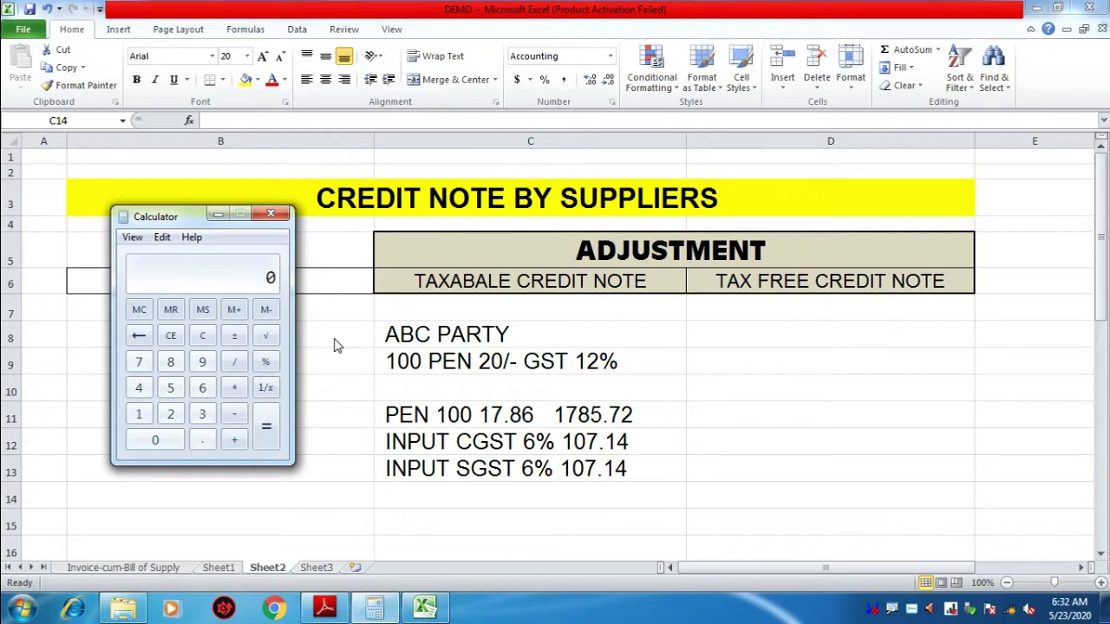
type("20")
type("*100")
type("/112")
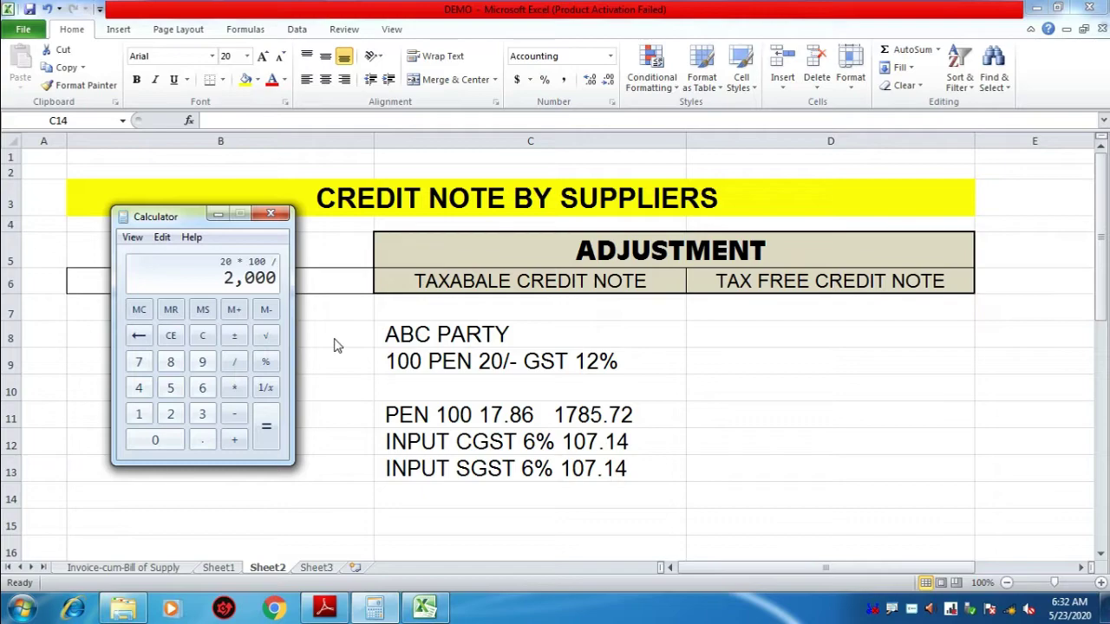
key("Return")
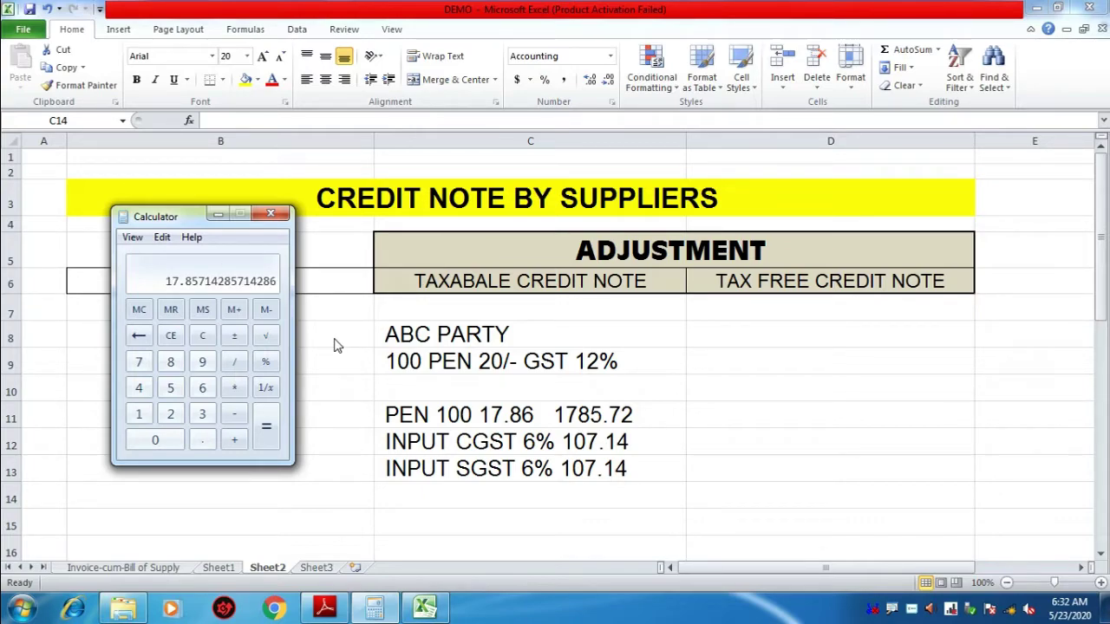
- Multiply the pre-tax rate by 100 pens and calculate 6/100 of that amount for the tax
type("*10")
type("0")
key("Return")
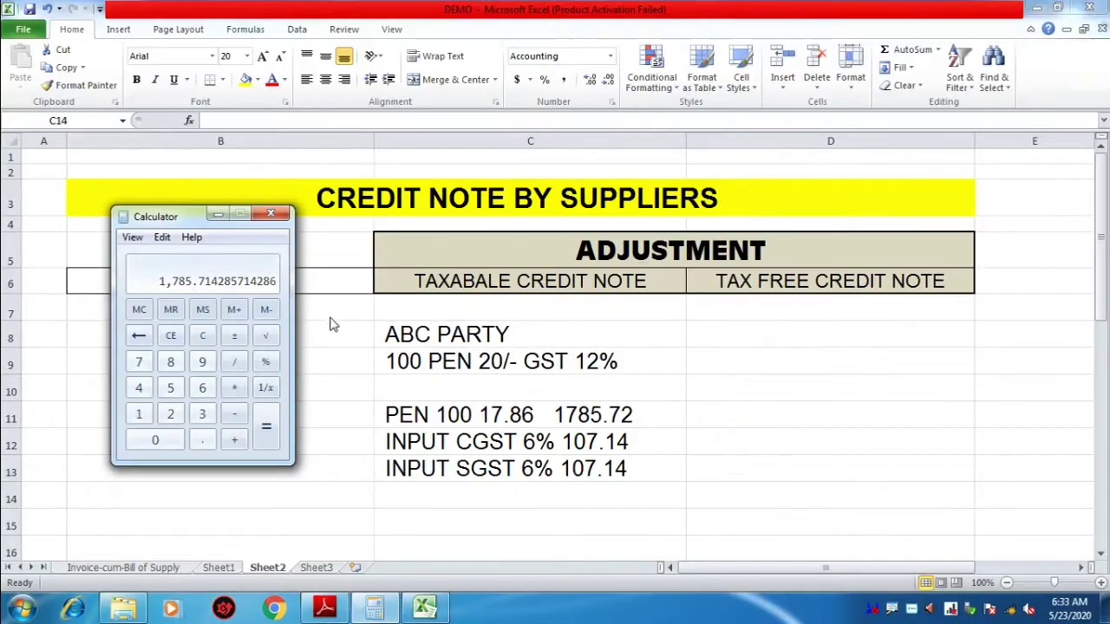
type("*6/100=")
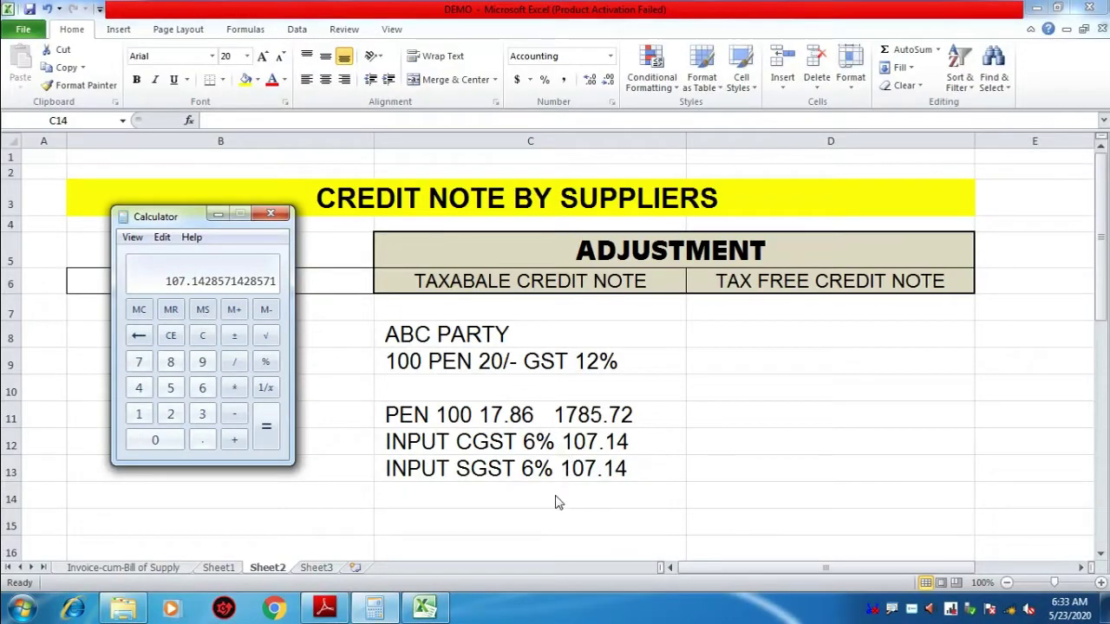
- Return to Excel and enter NET AMT 2000 in C14 below the SGST line
left_click(555, 496)
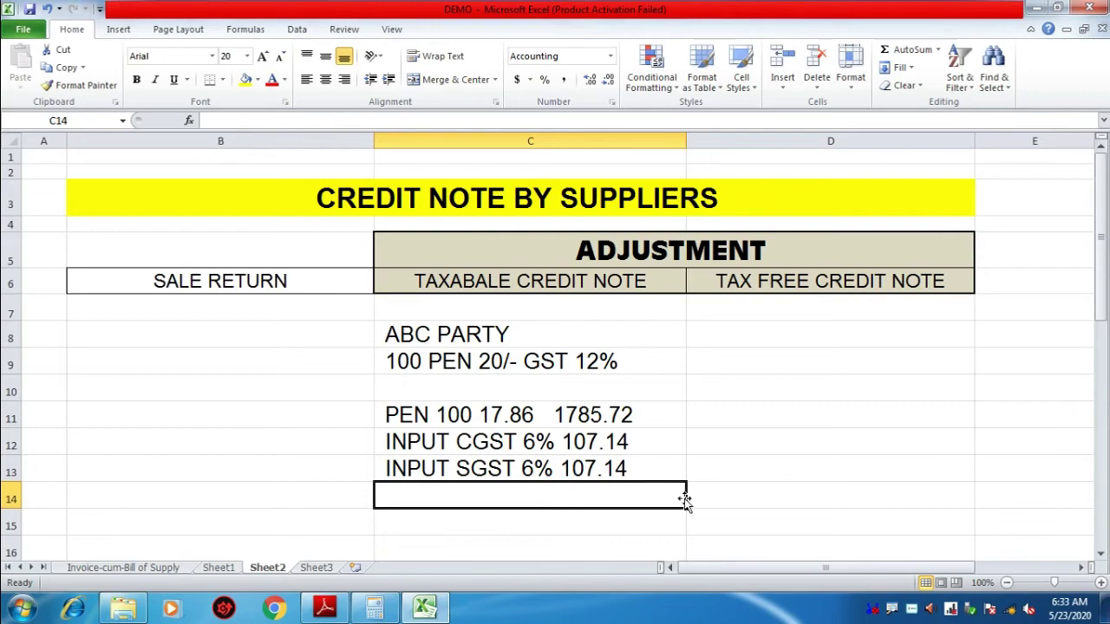
type("NET ")
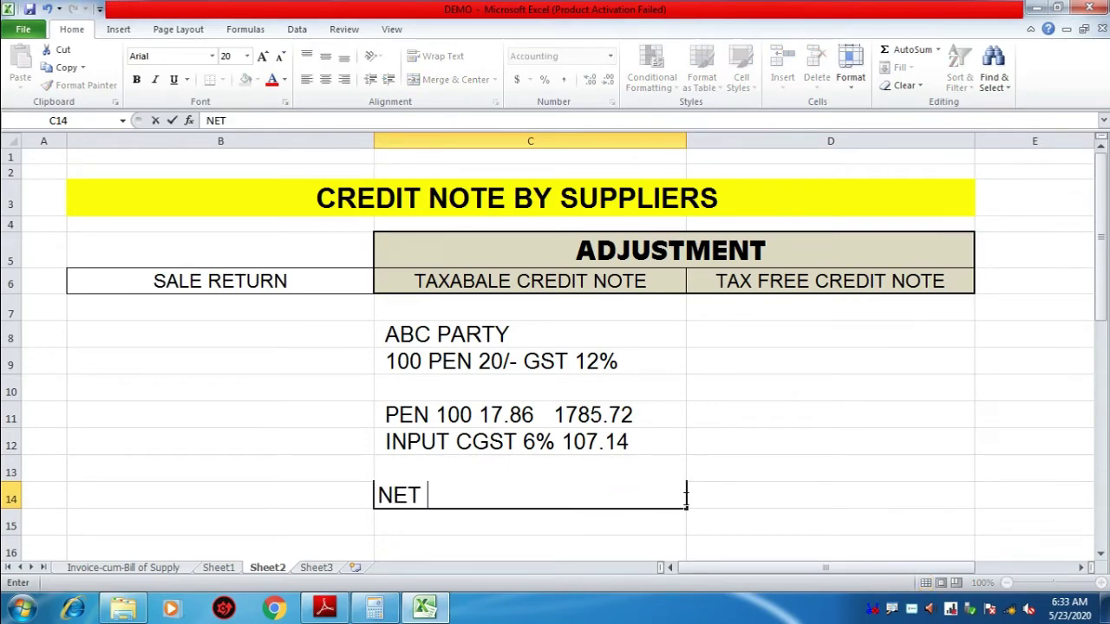
type("AMT  2000")
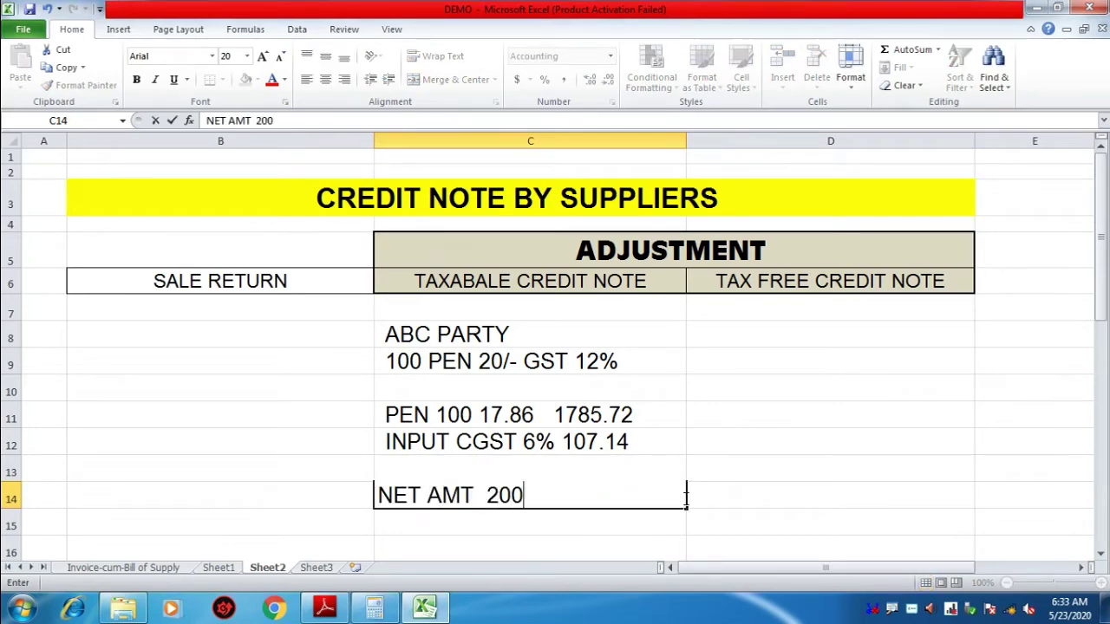
key("Return")
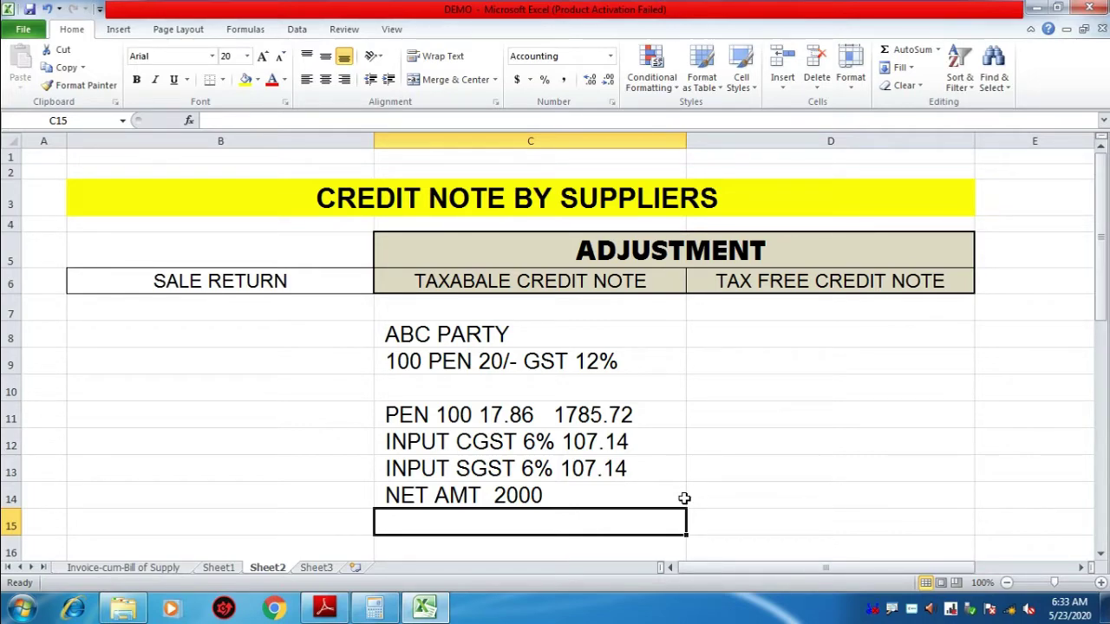
key("Down")
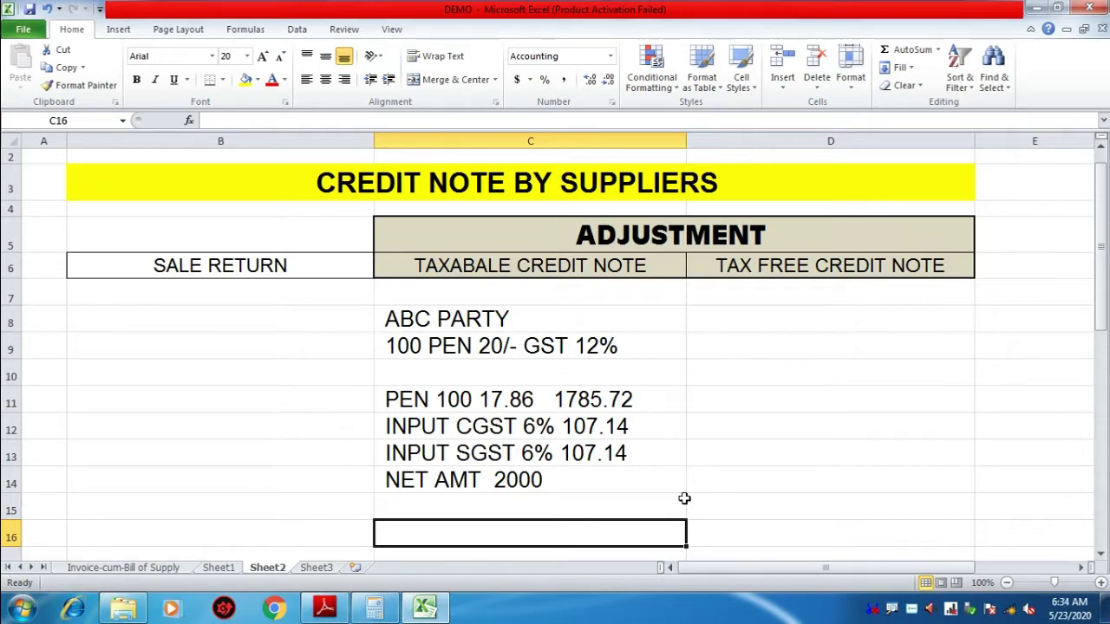
- Enter 100 X2 200 in C16, two rows below the net amount
type("100")
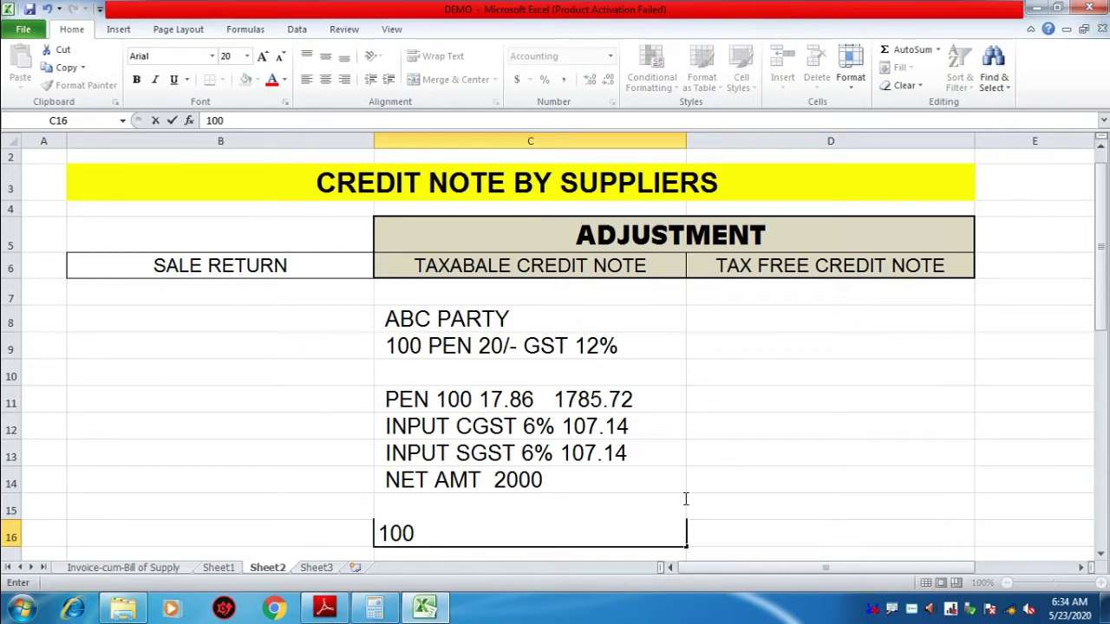
type(" X2 200")
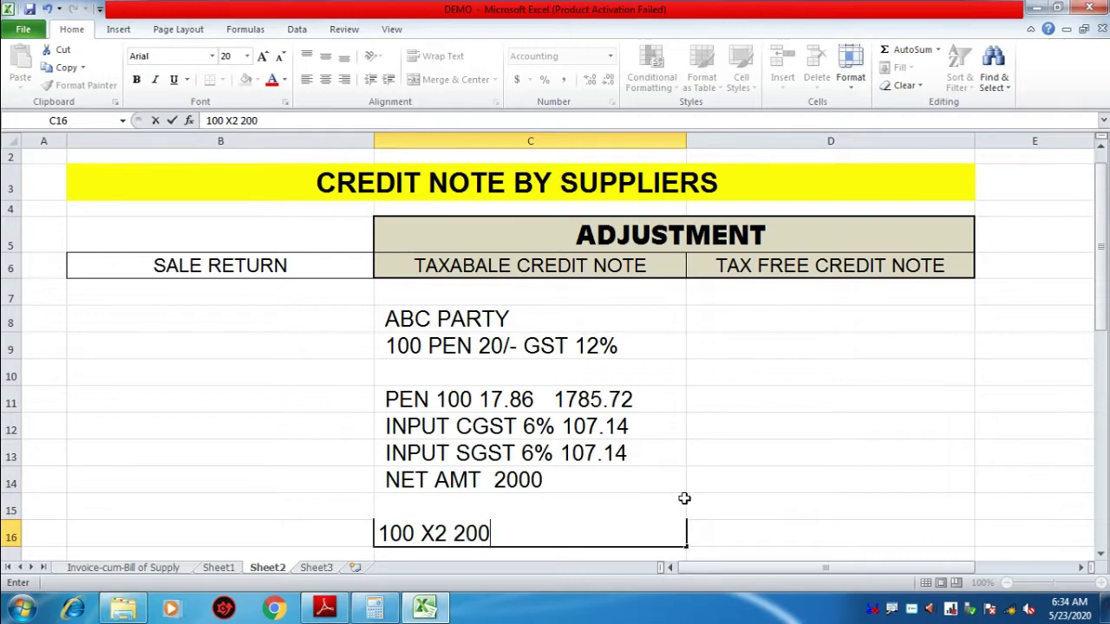
key("Return")
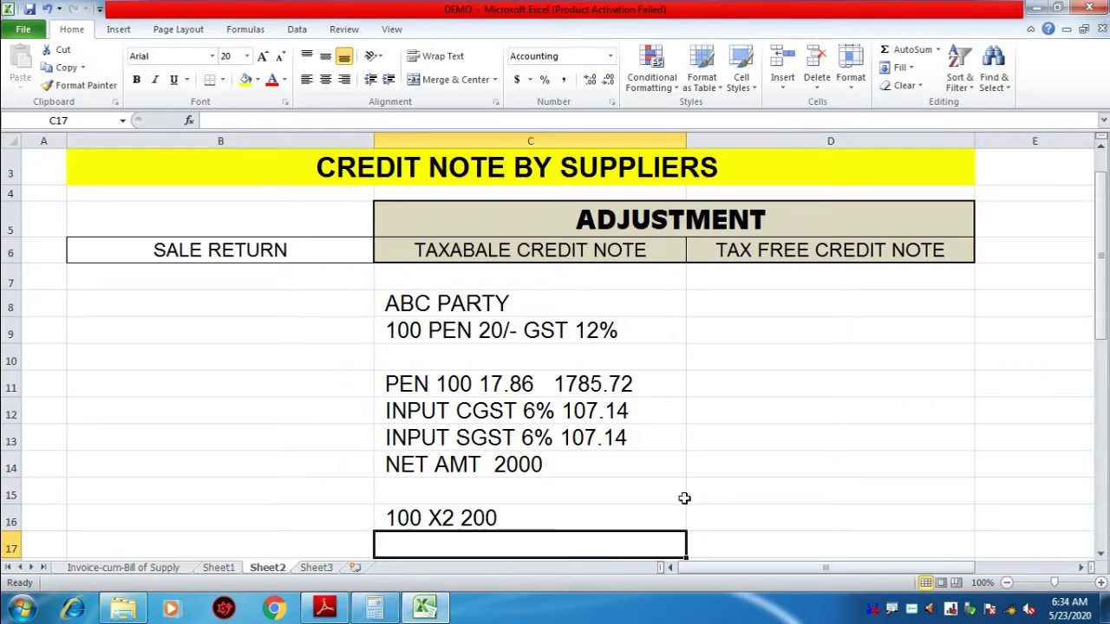
key("Return")
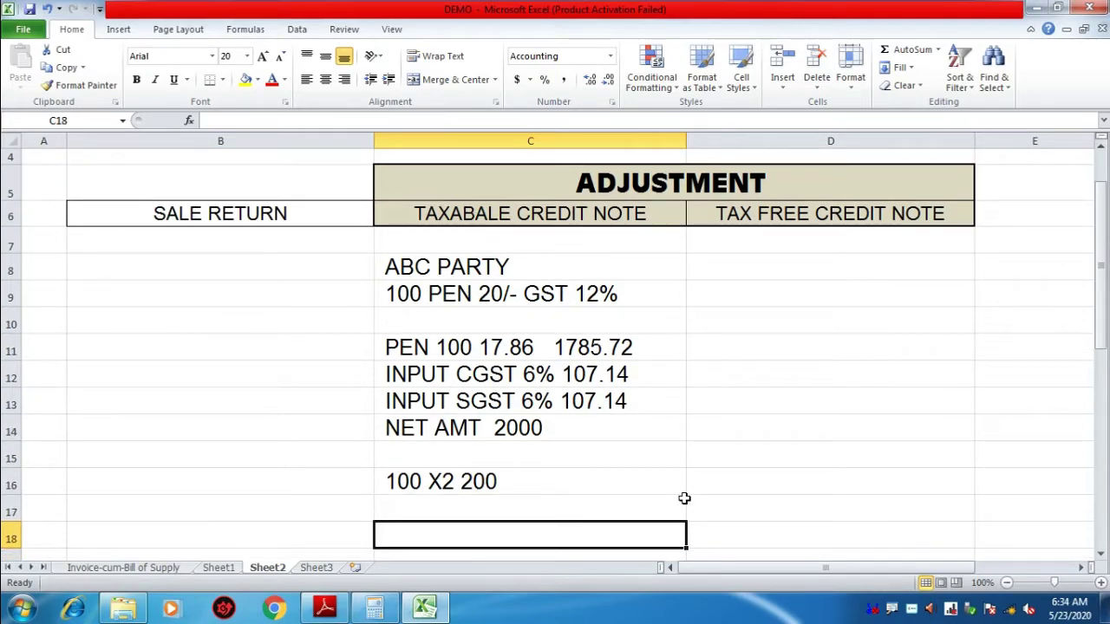
- Review the purchase and adjustment lines, and switch to Adobe Reader to examine the Vijay Trading Company credit note for excess charges
left_click(684, 500)
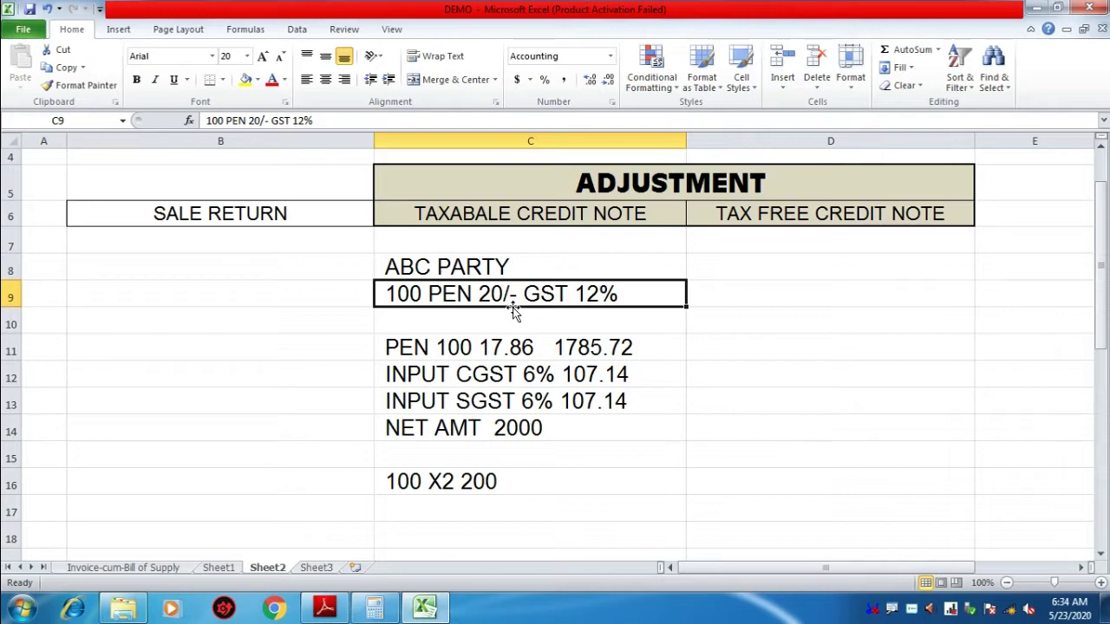
left_click(509, 430)
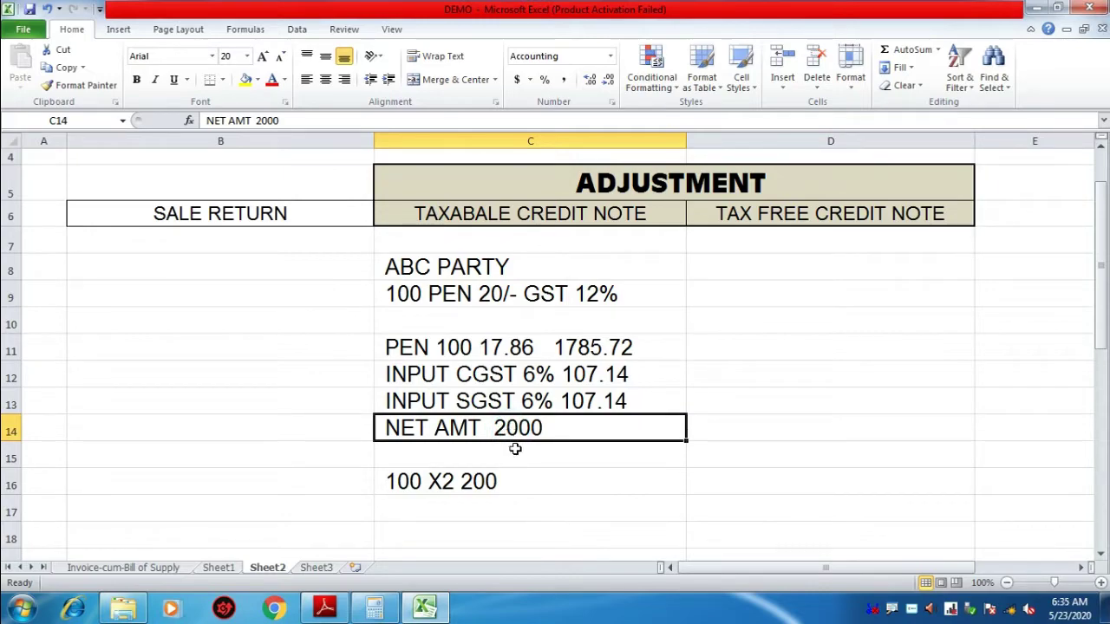
left_click(494, 483)
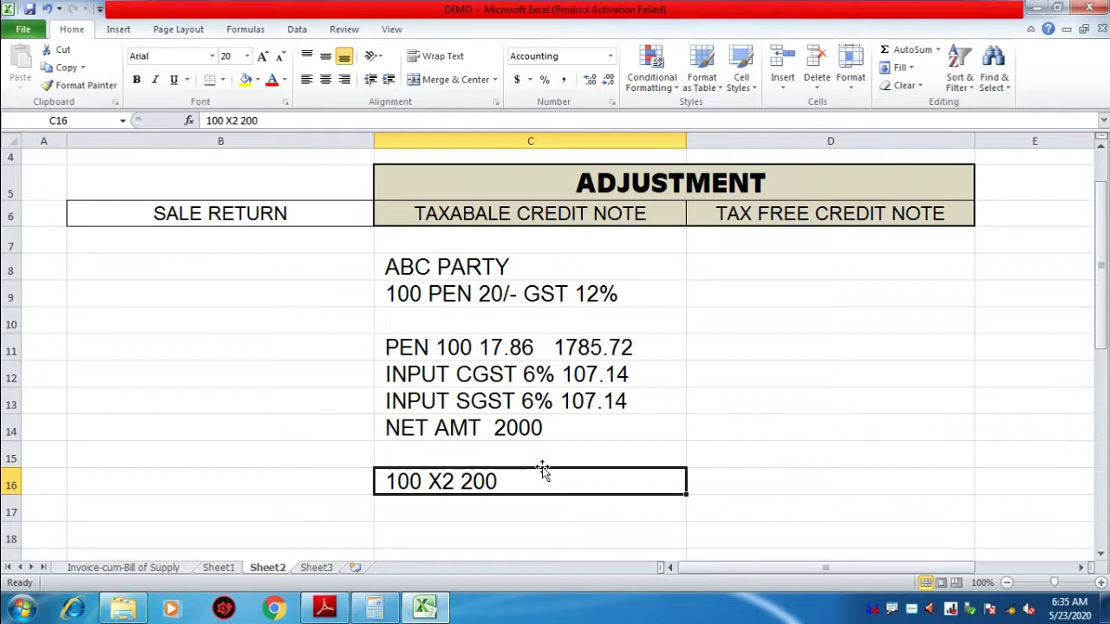
left_click(325, 607)
scroll(347, 485, "up", 4)
scroll(351, 439, "up", 15)
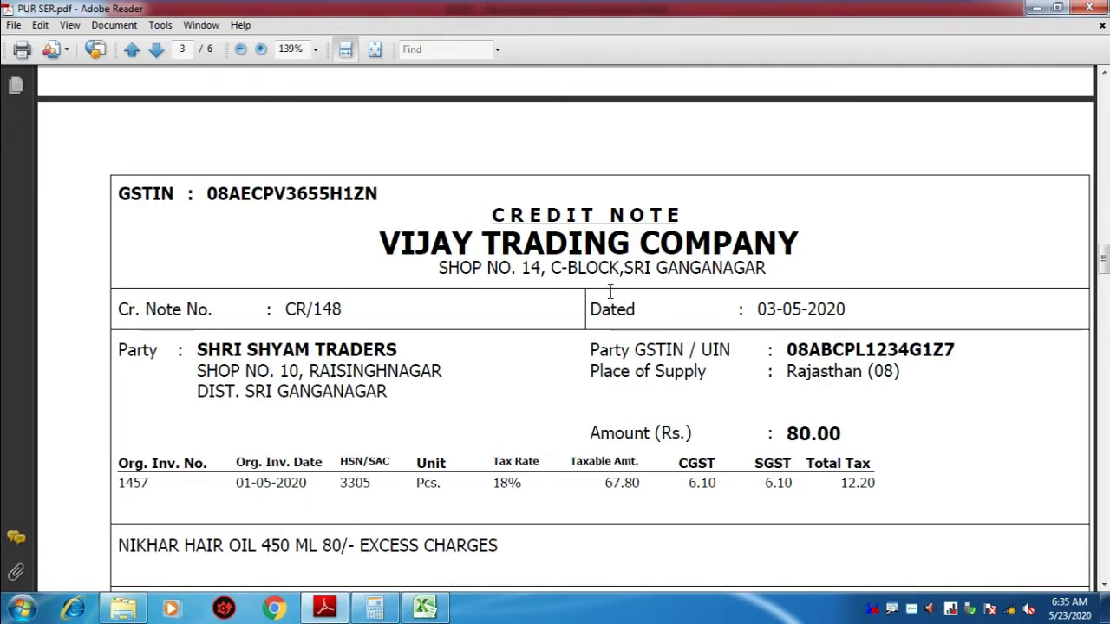
key("ctrl+1")
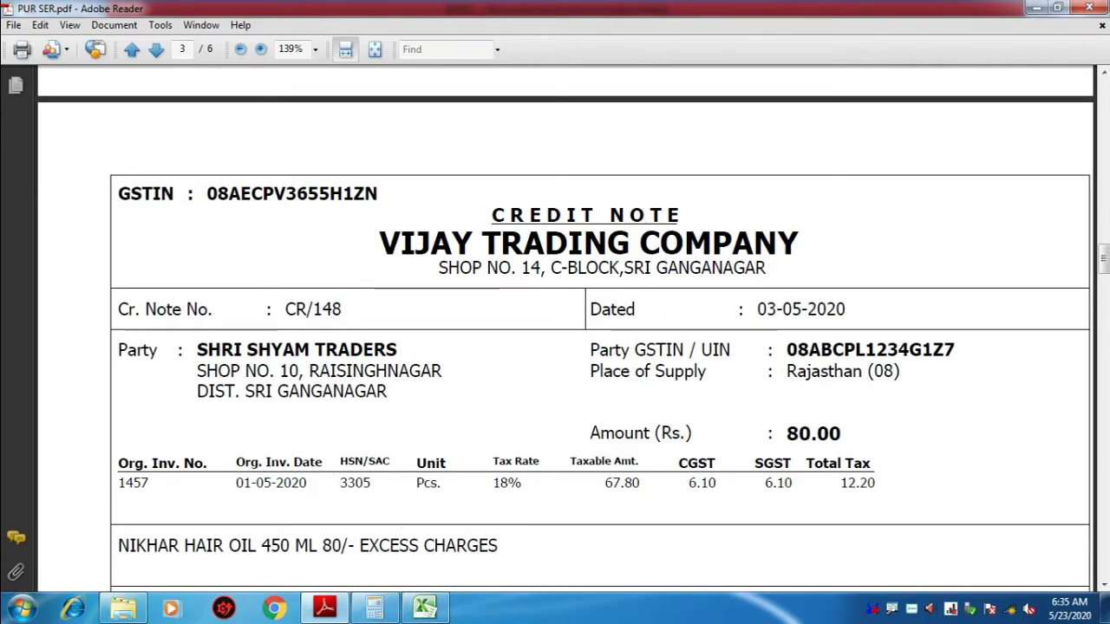
- Return to Excel and enter the rate 1.79 in C18
left_click(425, 607)
scroll(468, 520, "down", 2)
left_click(453, 371)
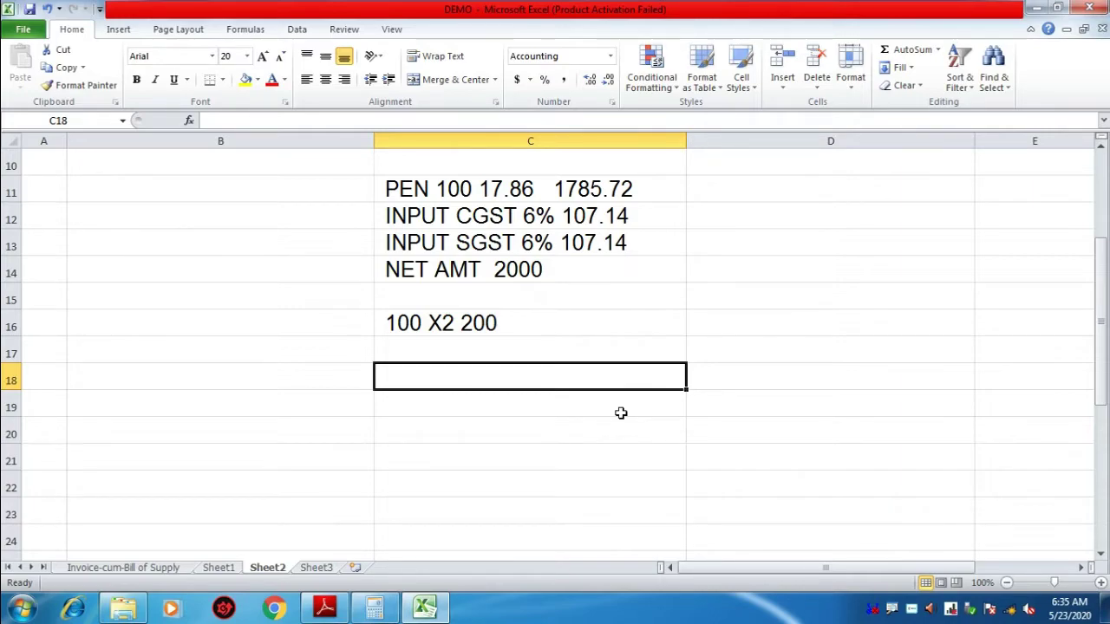
type("1")
key("Escape")
type("1")
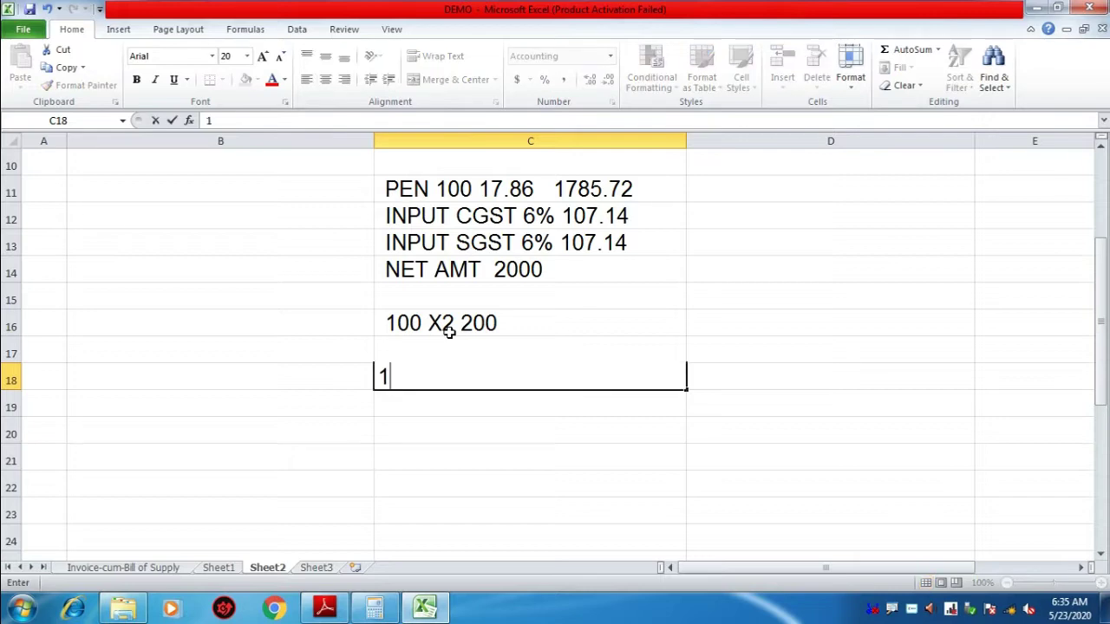
type(".79")
key("Return")
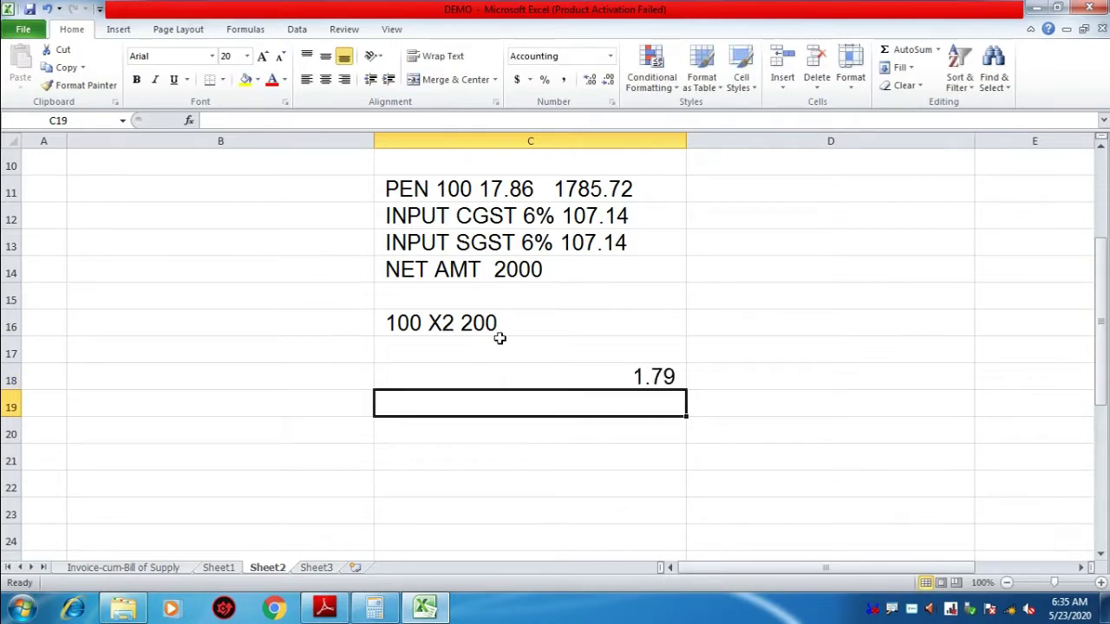
- Switch to Calculator, clear it and work out the adjustment's pre-tax rate as 200/112
left_click(373, 608)
key("Escape")
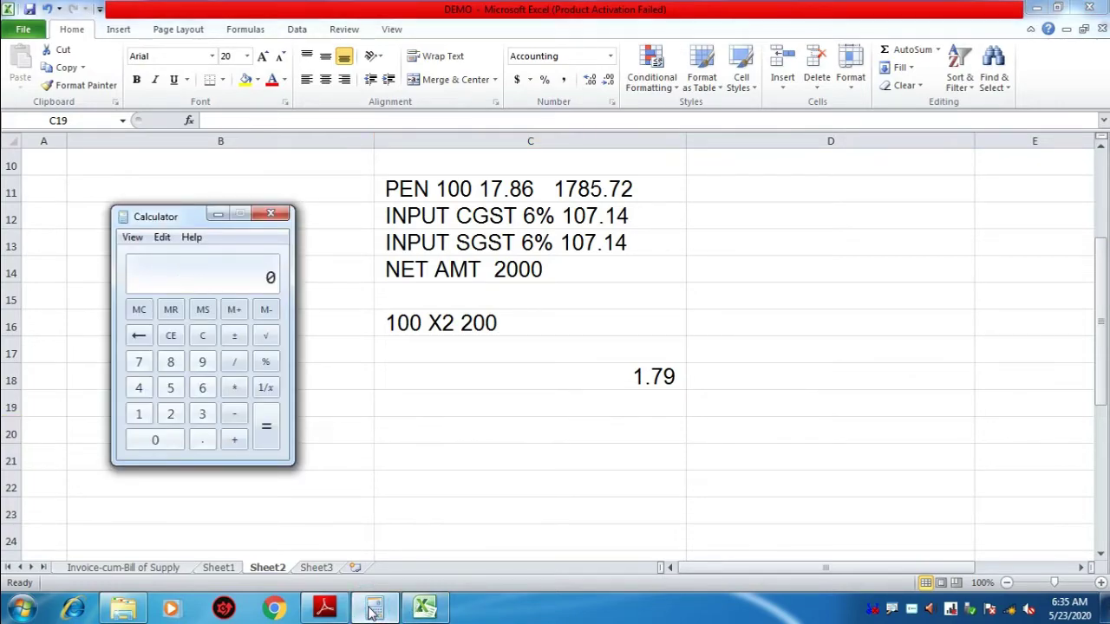
key("2")
key("0")
key("0")
key("slash")
key("1")
key("1")
key("2")
key("Return")
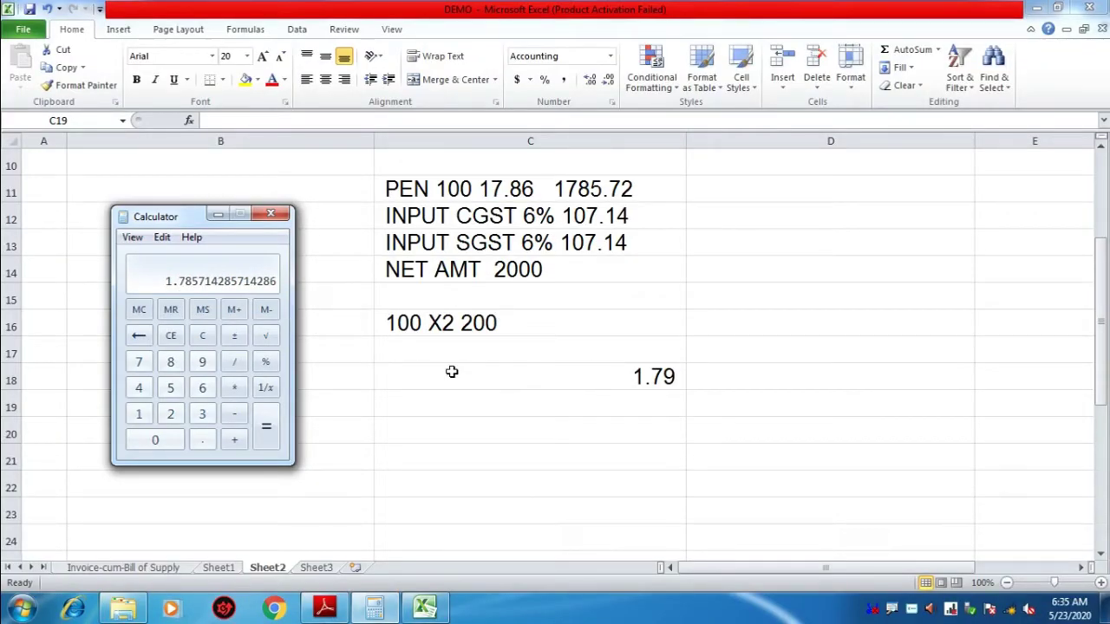
- Return to Excel and replace the content of C18 with 100X1.79 and the amount 178.58
left_click(451, 365)
left_click(452, 365)
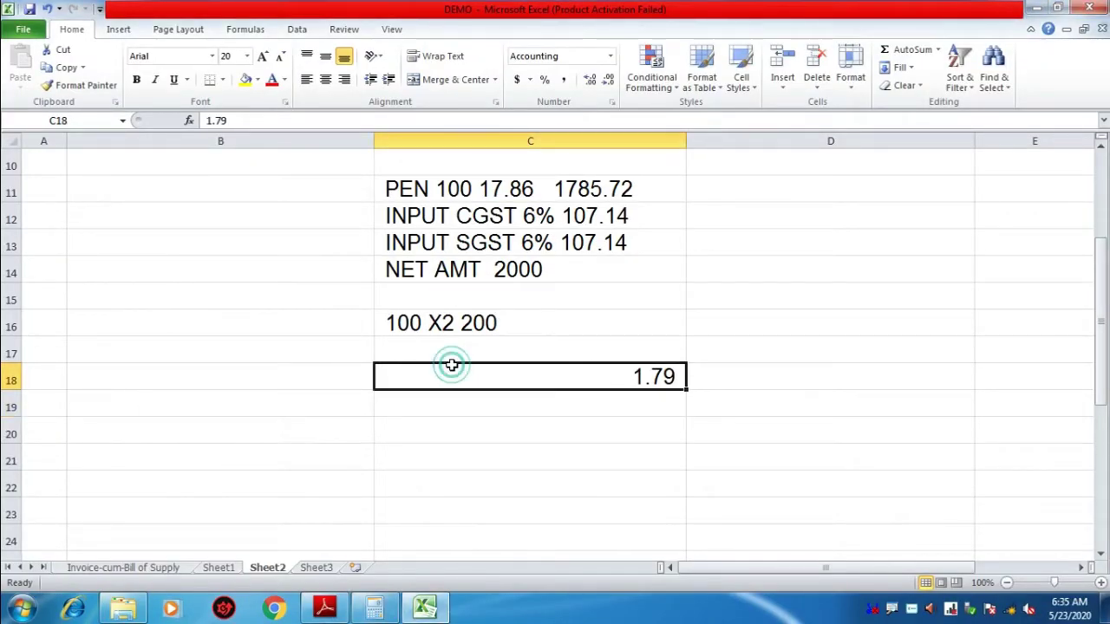
type("100")
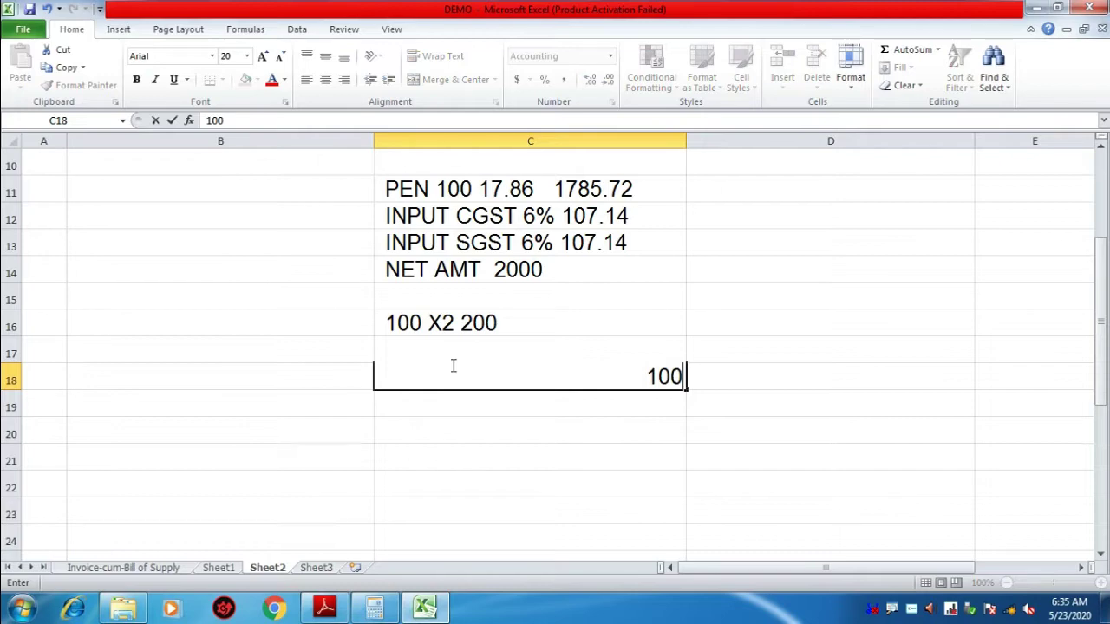
type("X1.")
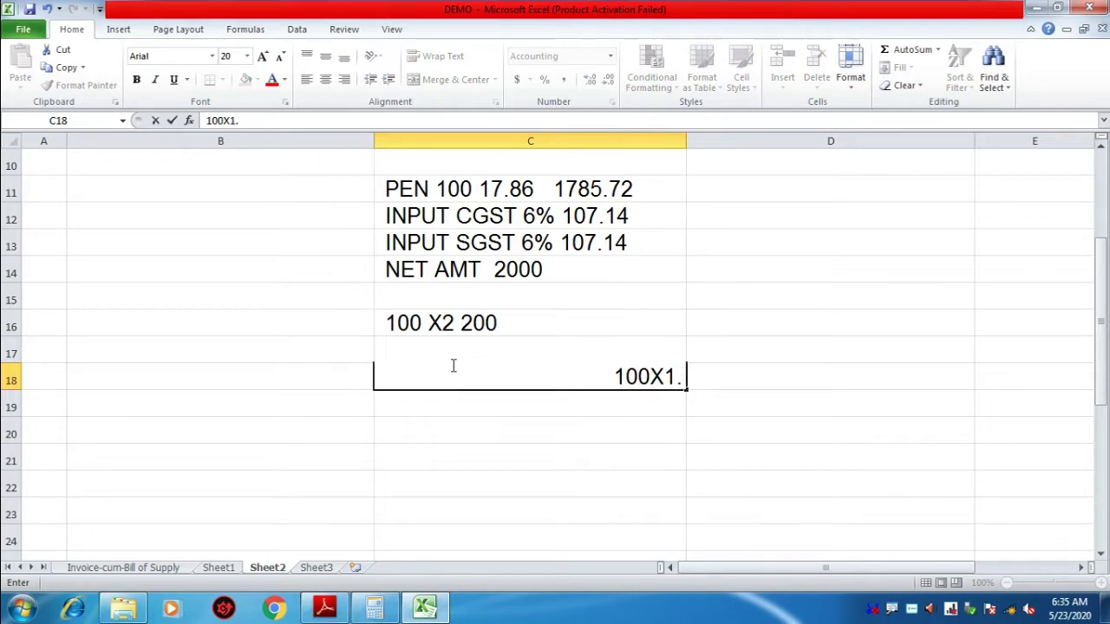
type("79")
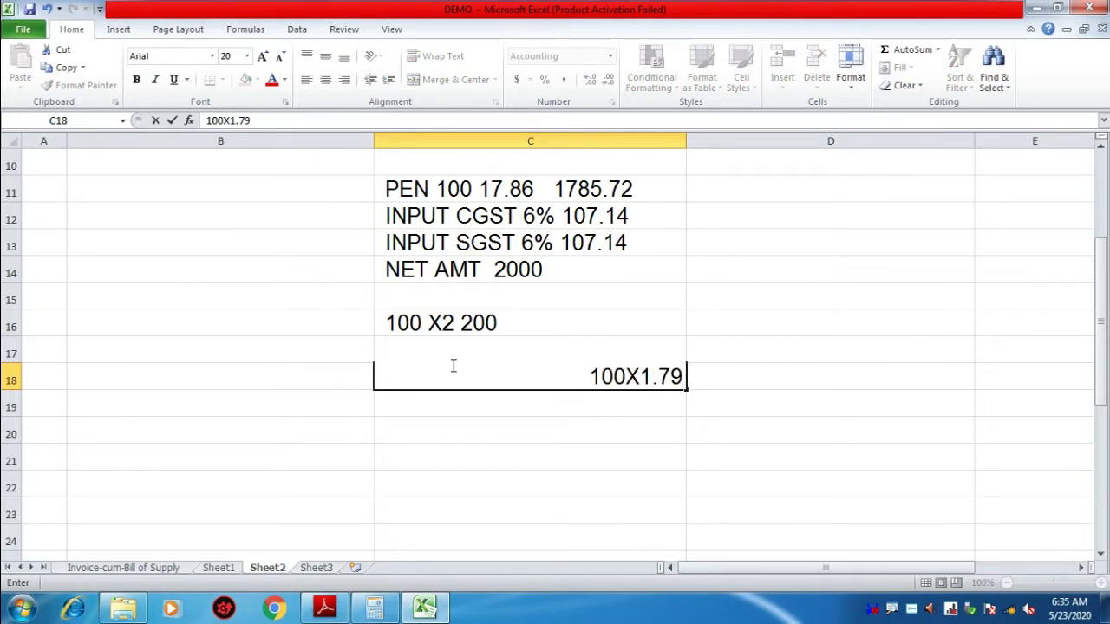
type("   178.58")
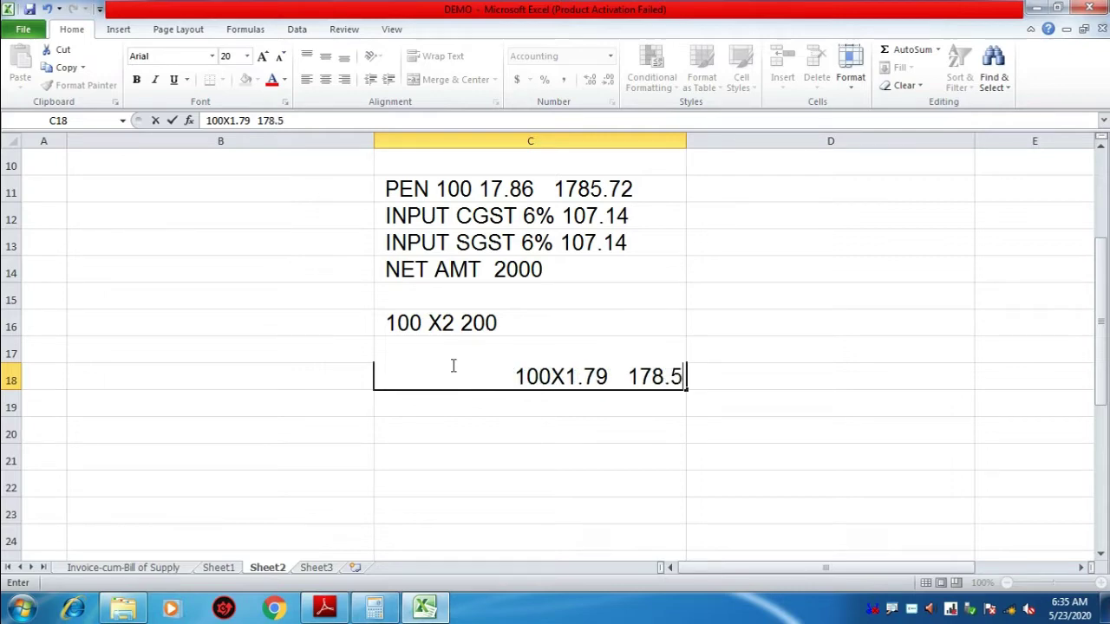
key("Return")
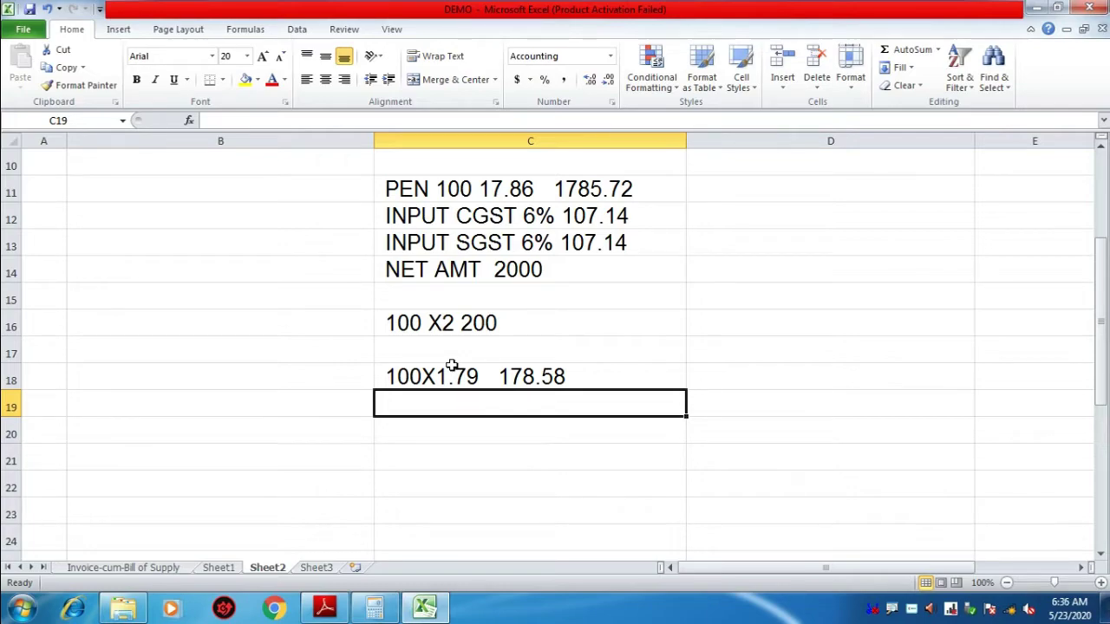
- Enter the tax line INPUT CGST 6% 10.71 in C19
type("INP")
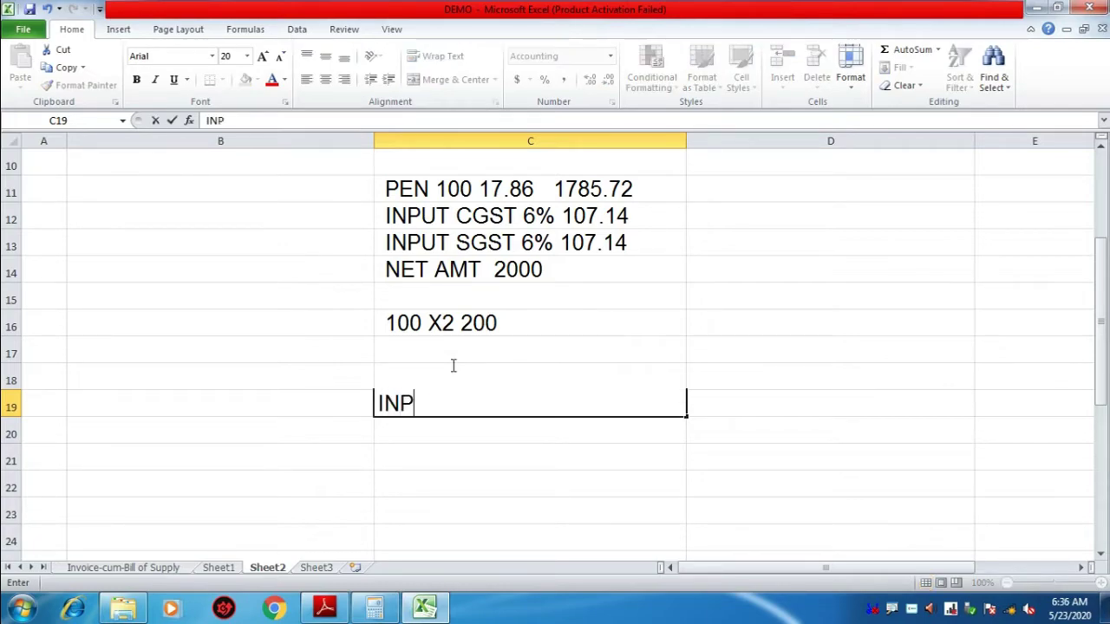
type("UT GS")
key("BackSpace")
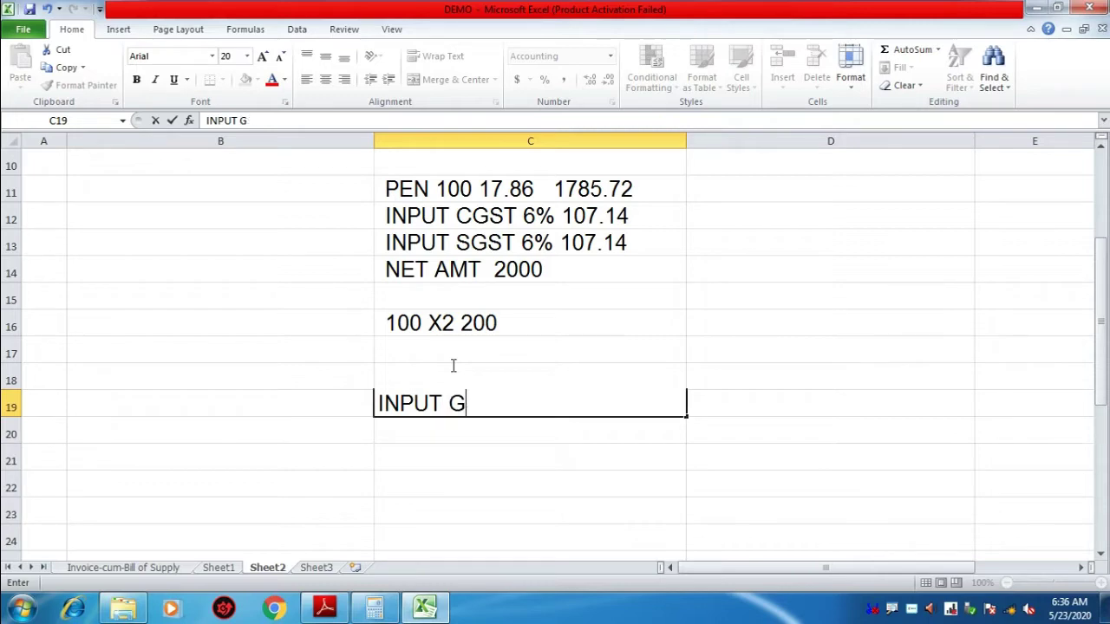
key("BackSpace")
type("CGST ")
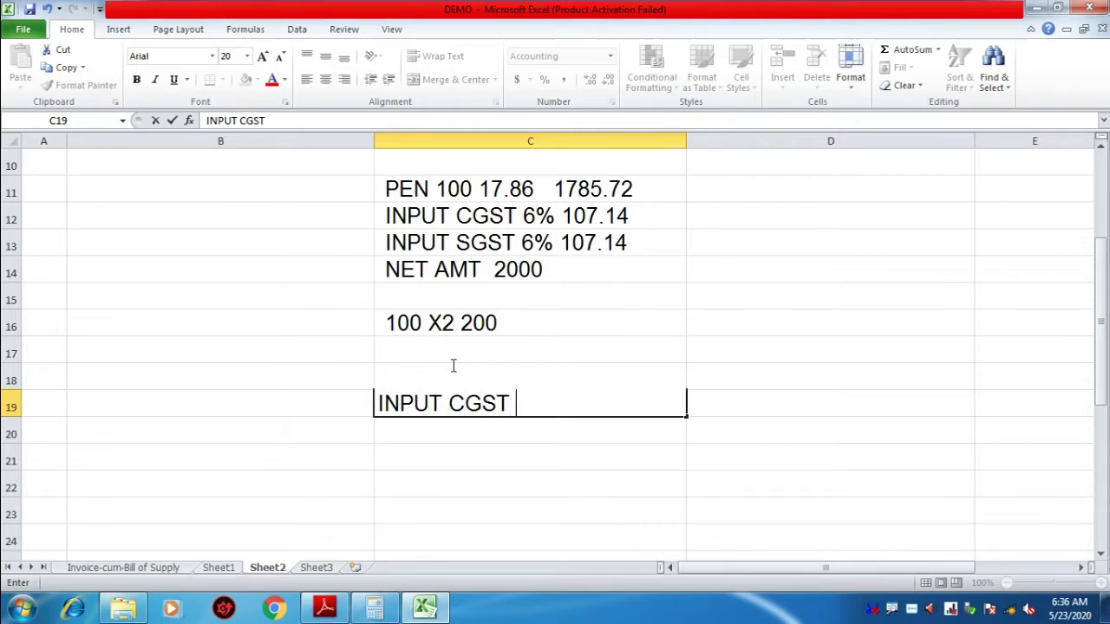
type("6%")
key("Return")
key("Up")
key("F2")
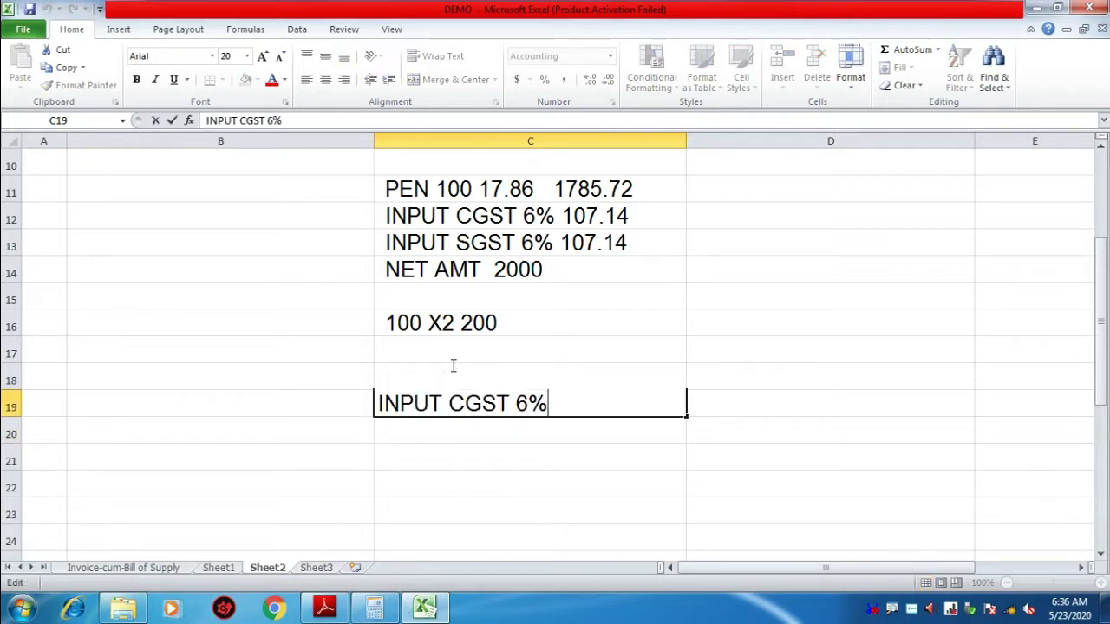
type("10.71")
key("Return")
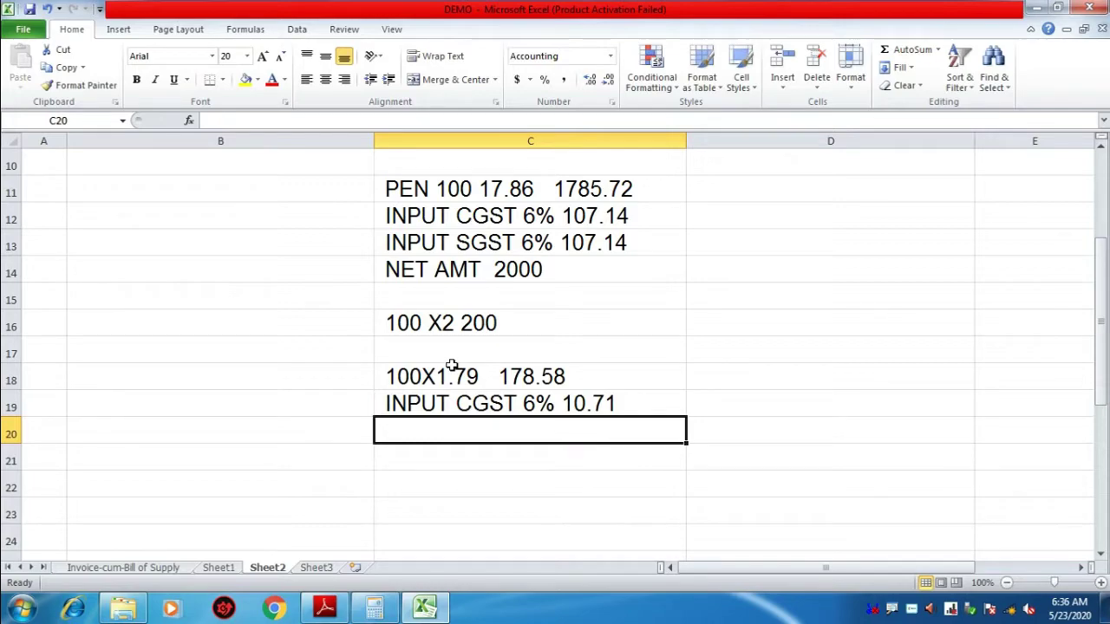
- Duplicate the 10.71 CGST line into C20 and change its tax name to SGST
key("ctrl+d")
key("F2")
key("Left")
key("Left")
key("Left")
key("Left")
key("Left")
key("Left")
key("Left")
key("Left")
key("Left")
key("Left")
key("Left")
key("Left")
key("Left")
key("Left")
key("Left")
key("Left")
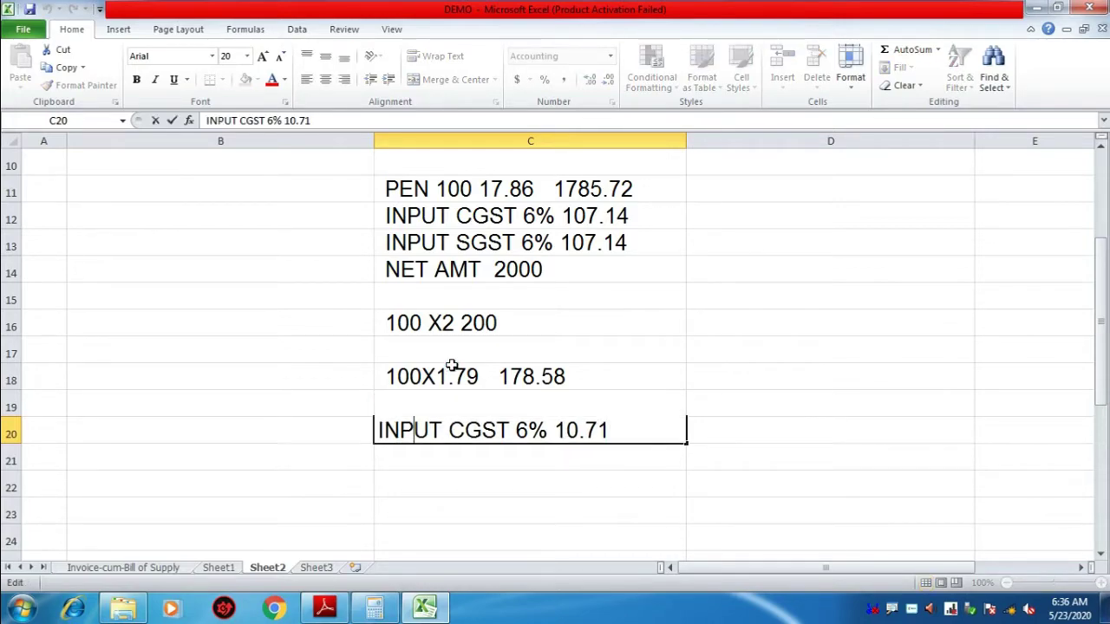
key("Right")
key("Right")
key("Right")
key("Right")
key("BackSpace")
type("S")
key("Return")
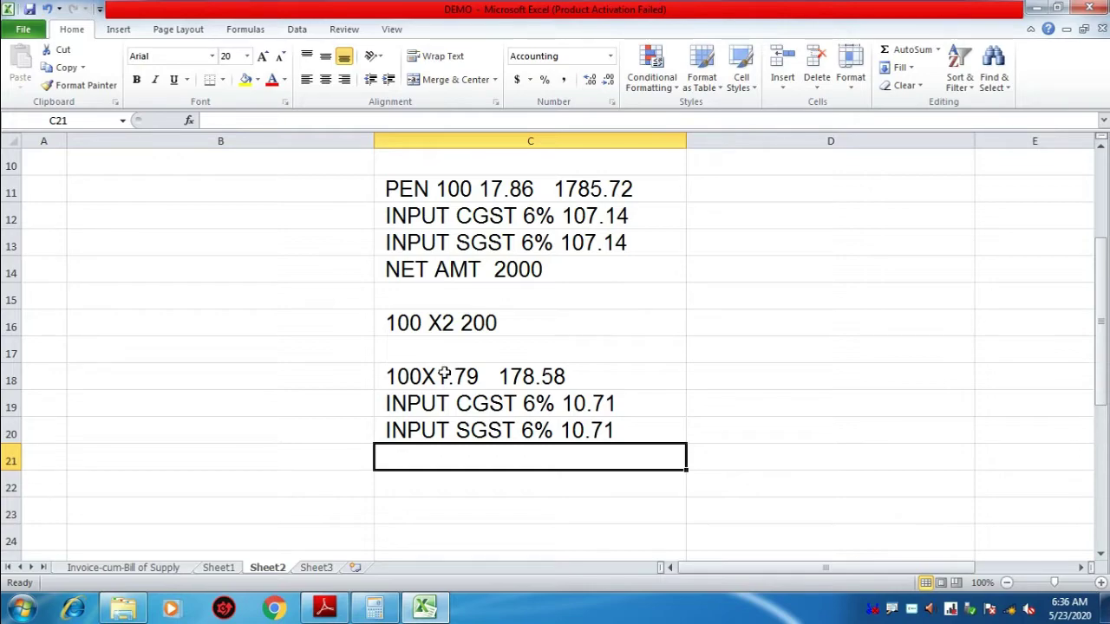
- Switch to Calculator, clear it and add up 178.58+10.71+10.71
left_click(375, 606)
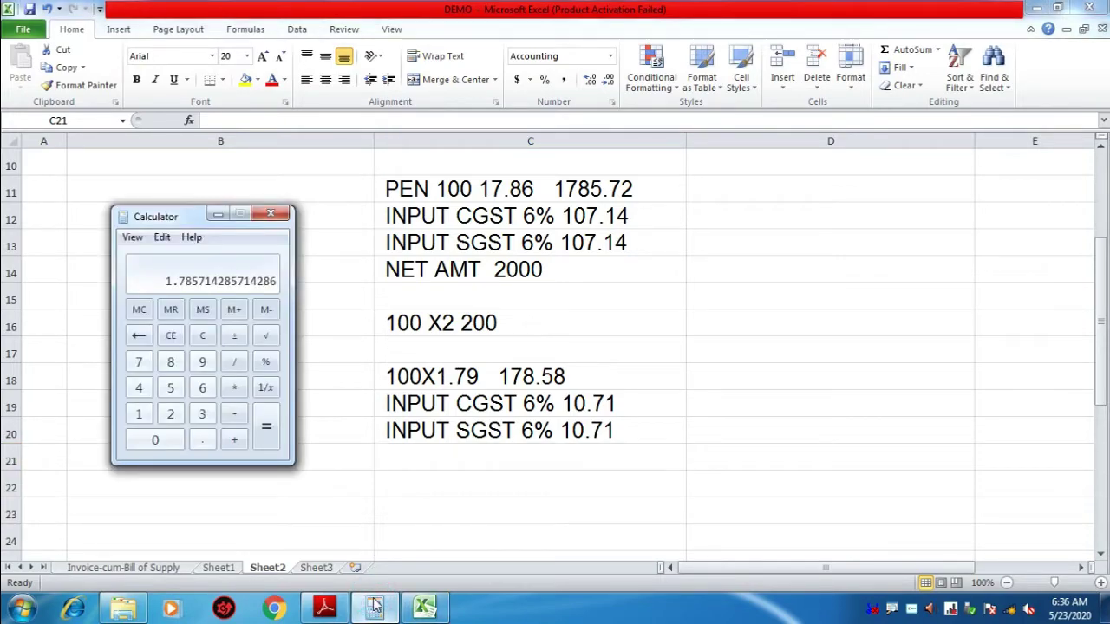
key("Escape")
type("178.58")
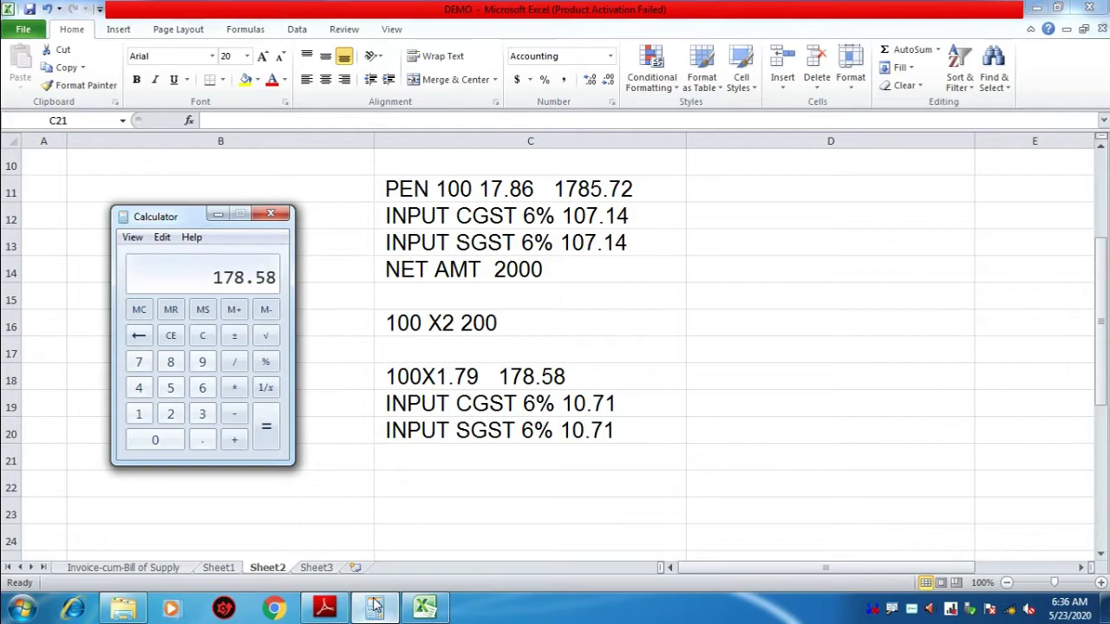
type("+10.71+")
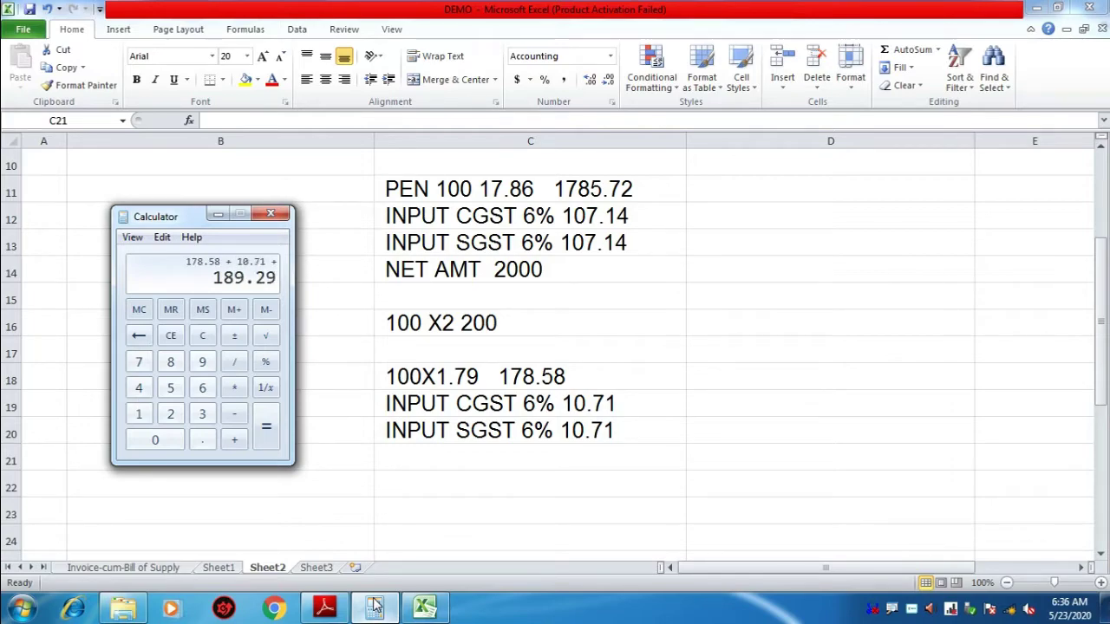
type("10.71")
key("Return")
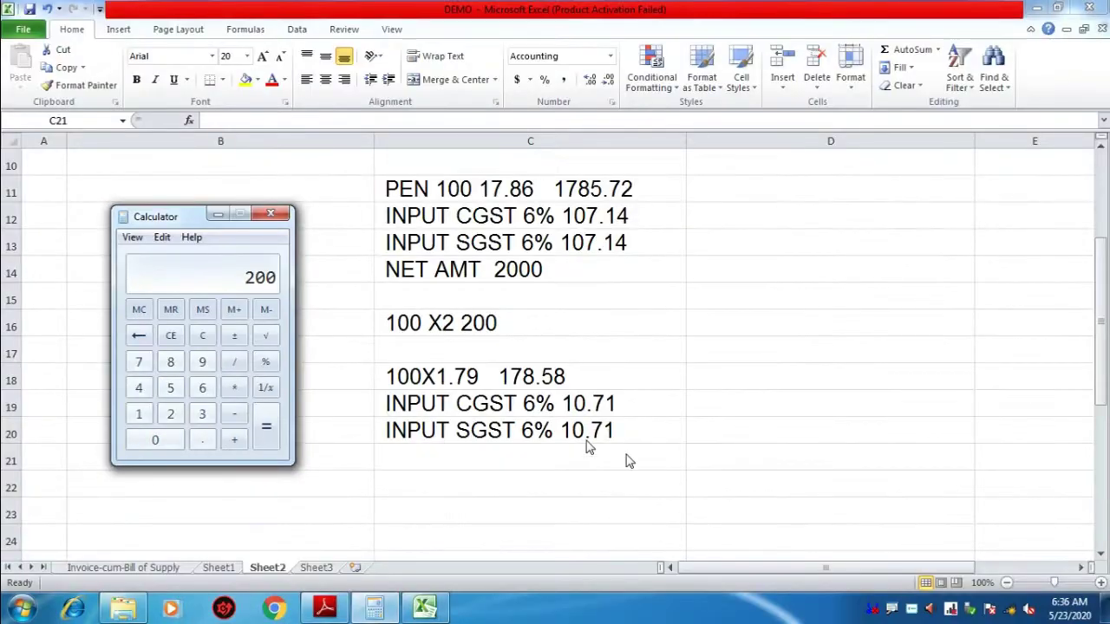
- Return to Excel and enter TOTAL 200 in C21 below the SGST line
left_click(560, 455)
type("TOTA")
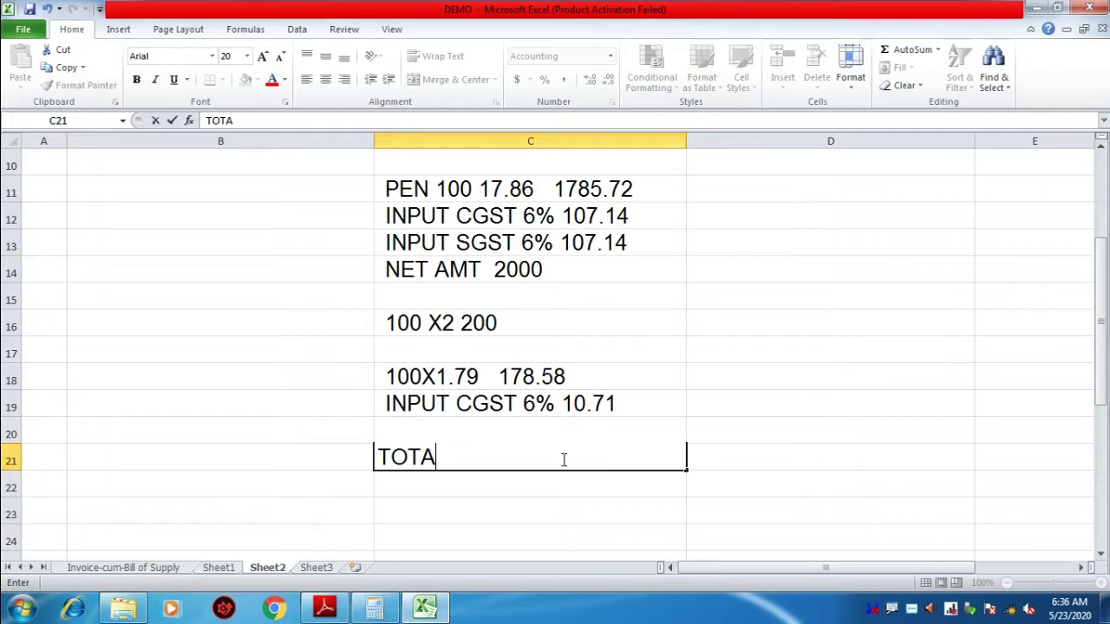
type("L 200")
key("Return")
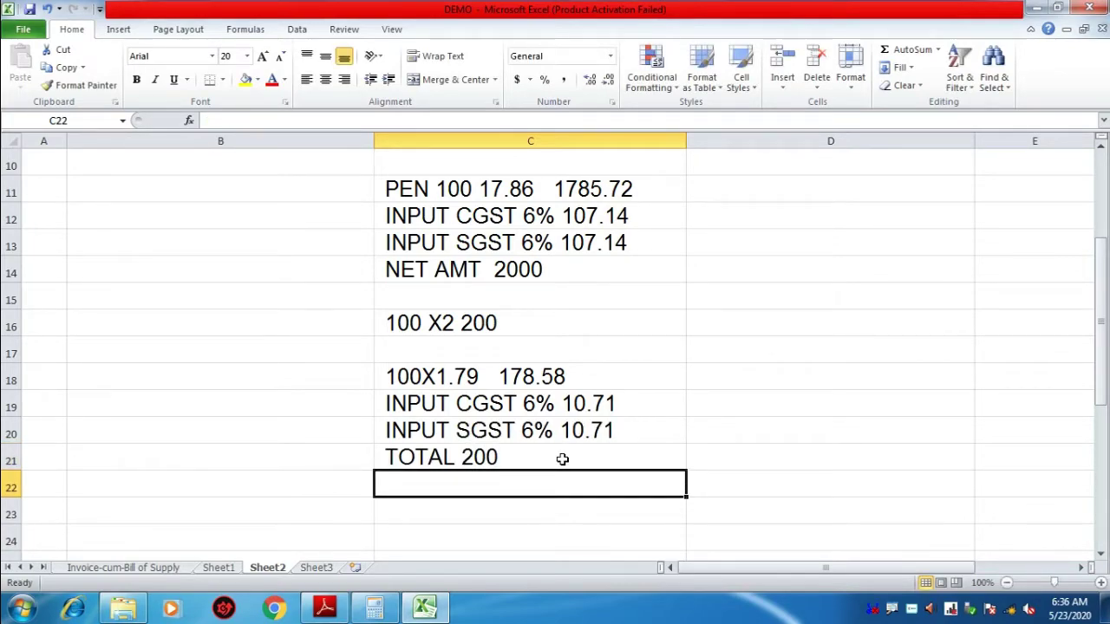
left_click(539, 376)
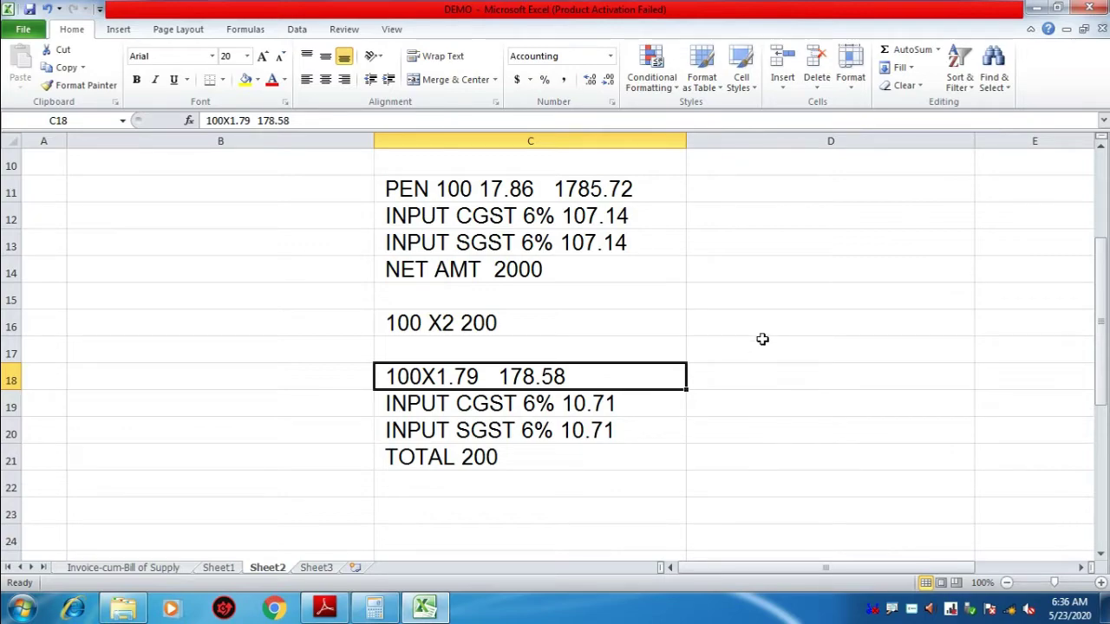
scroll(763, 336, "up", 1)
left_click(754, 269)
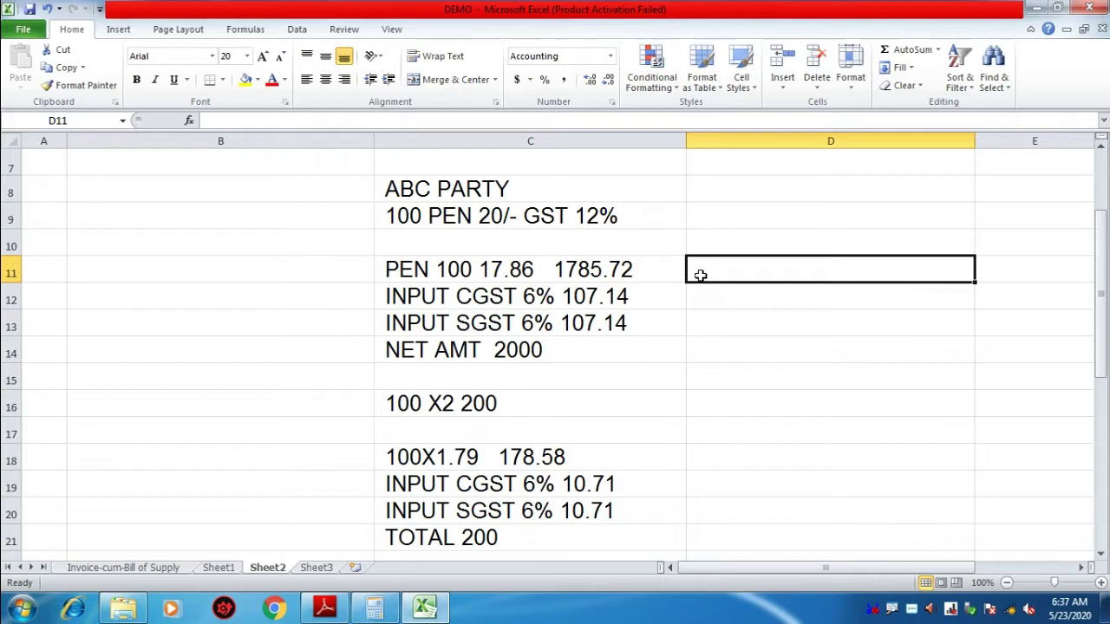
- Enter the rate 16.07 in D11 and the line 100X16.07 =1607.14 in D12
type("16")
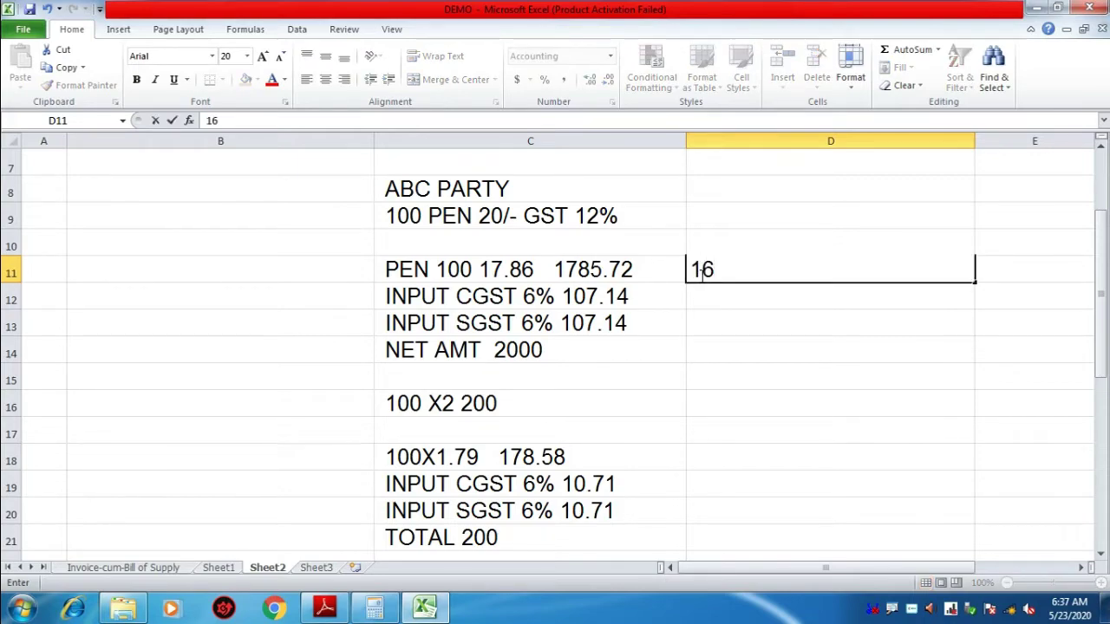
type(".07")
key("Return")
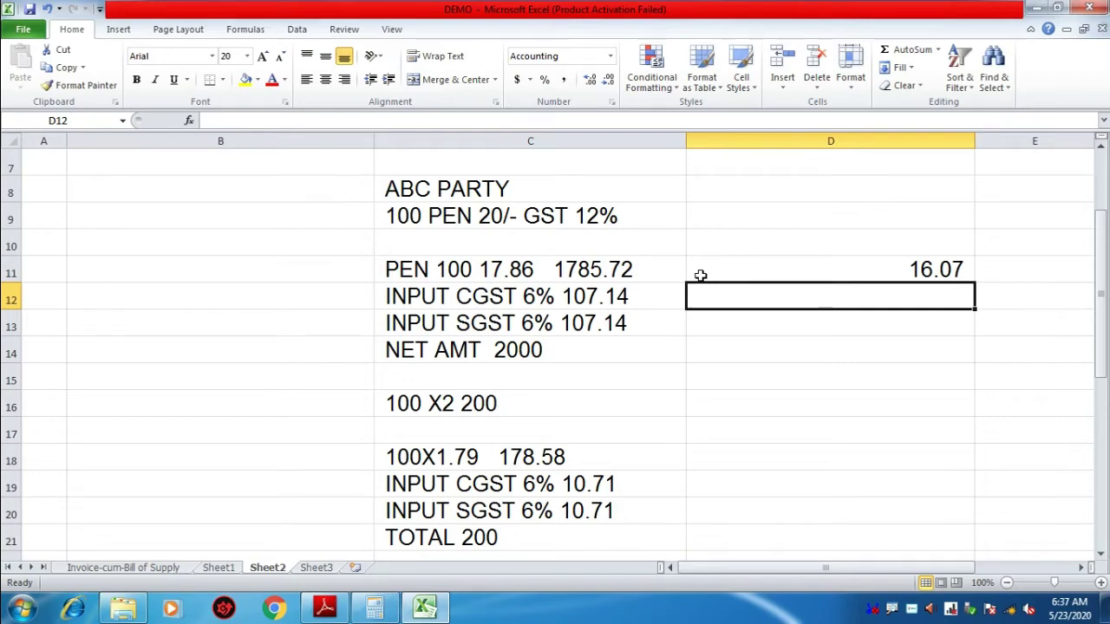
type("100")
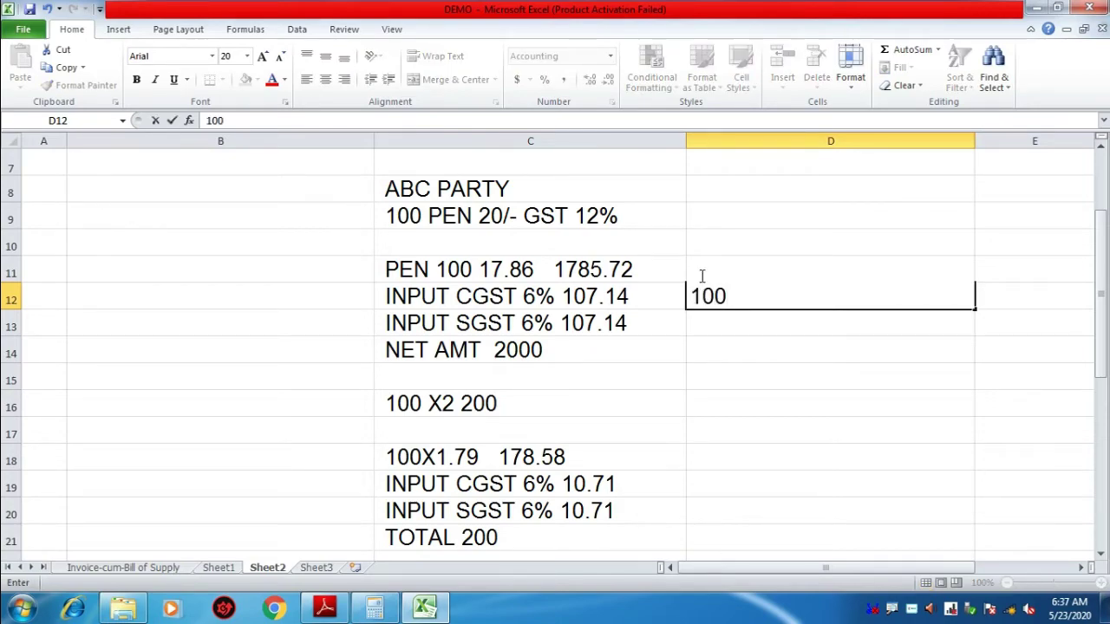
type("X16.0")
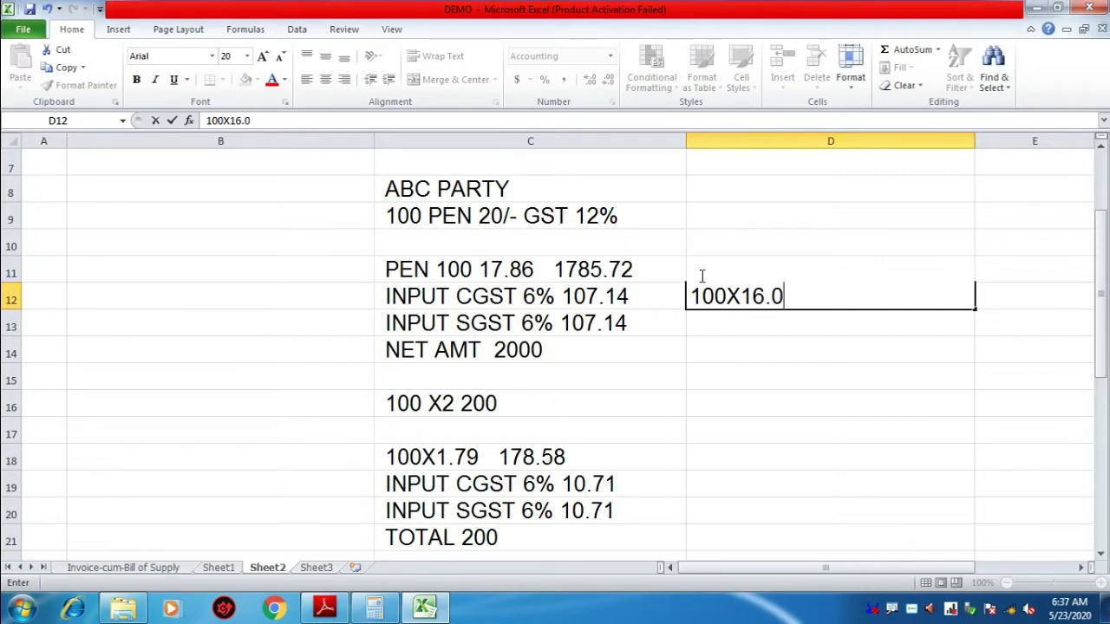
key("BackSpace")
key("BackSpace")
type(".07 =160")
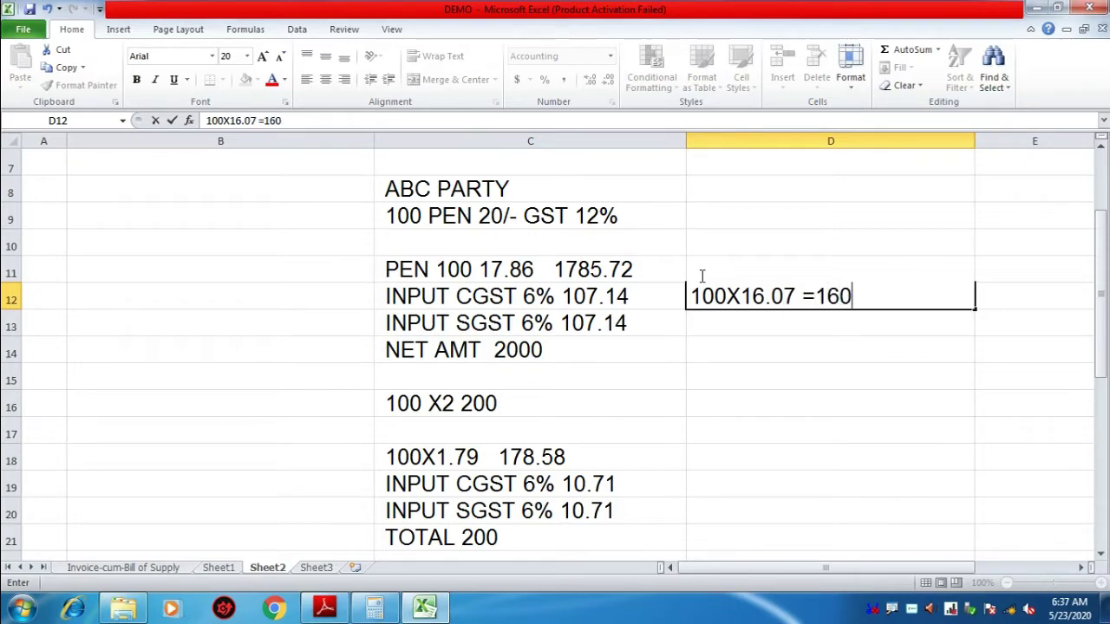
type("7.14")
key("Return")
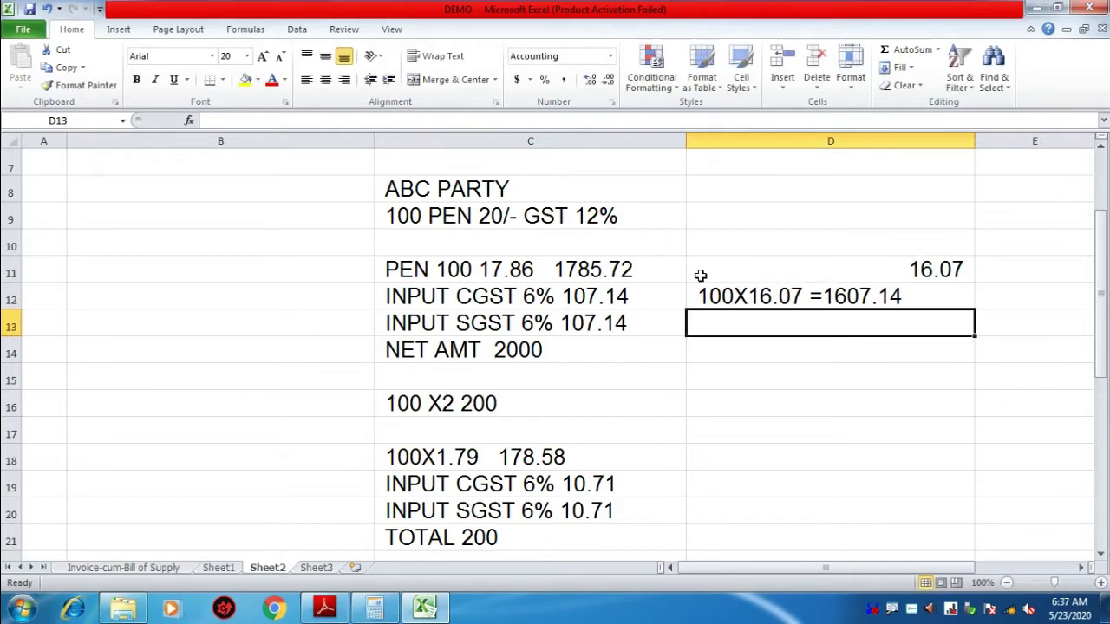
- Enter the tax line INPUT CGST TAX 6% 96.43 in D13
type("CG")
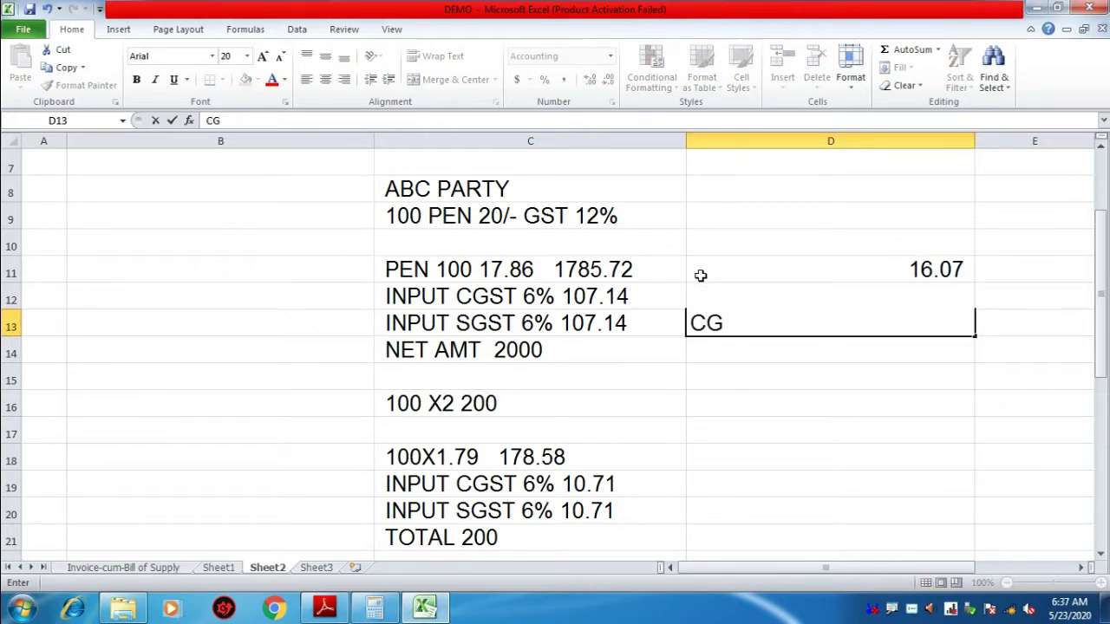
key("BackSpace")
key("BackSpace")
type("INP")
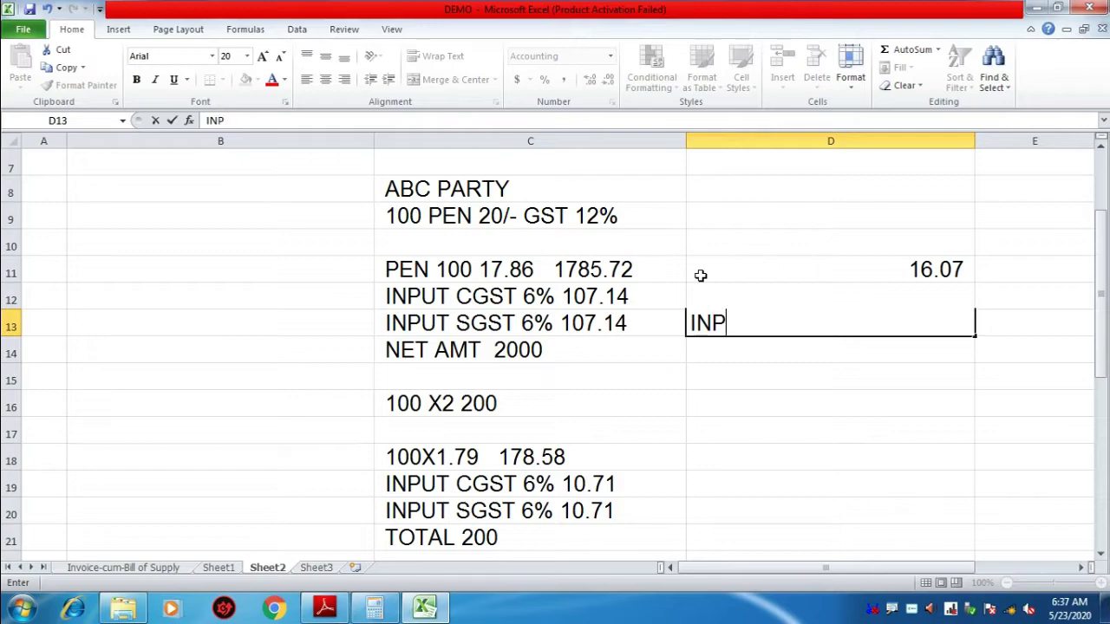
type("UT CGST T")
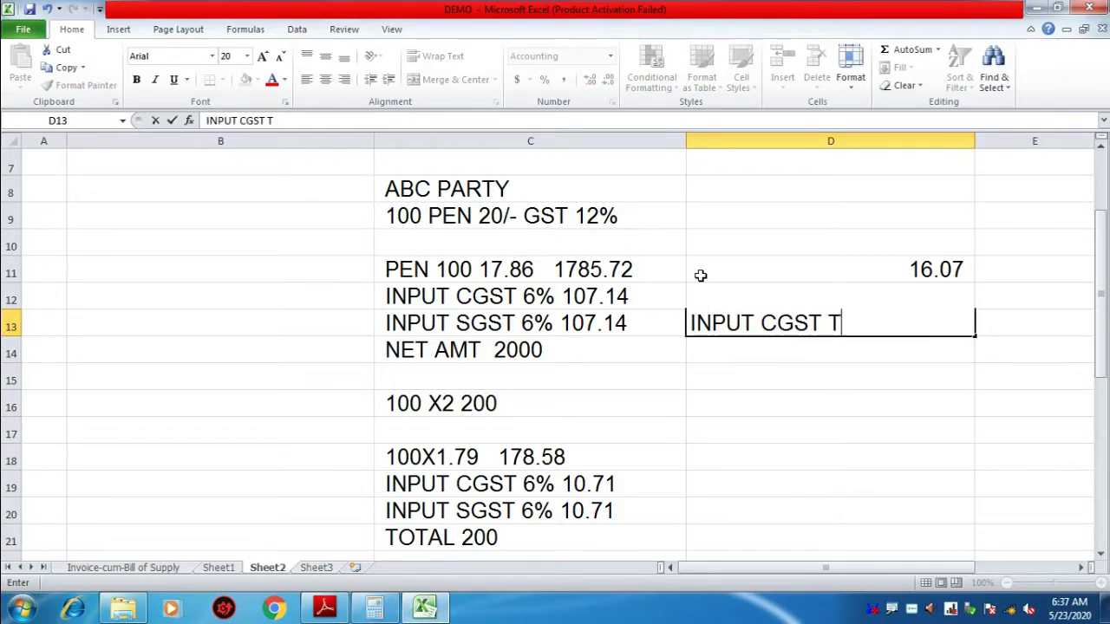
type("AX 6")
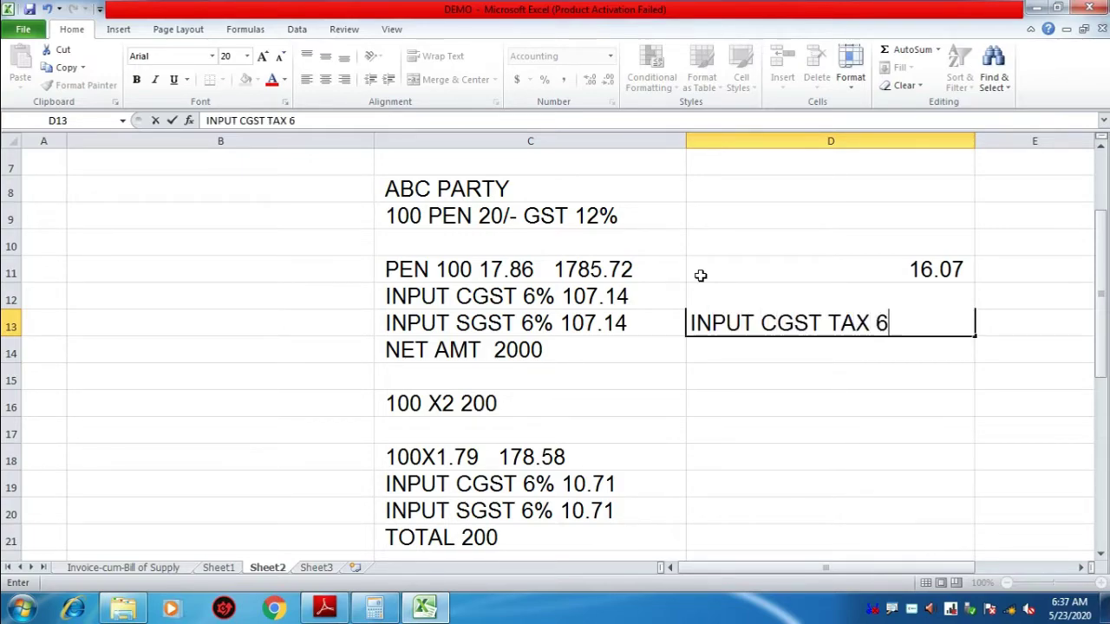
type("% 9")
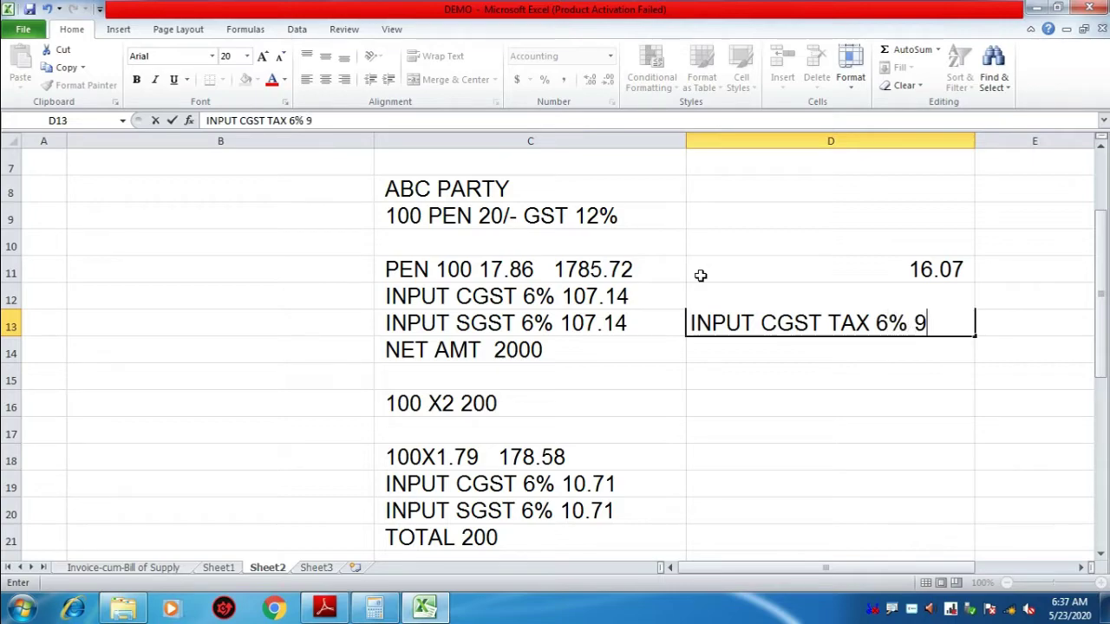
type("6.43")
key("Return")
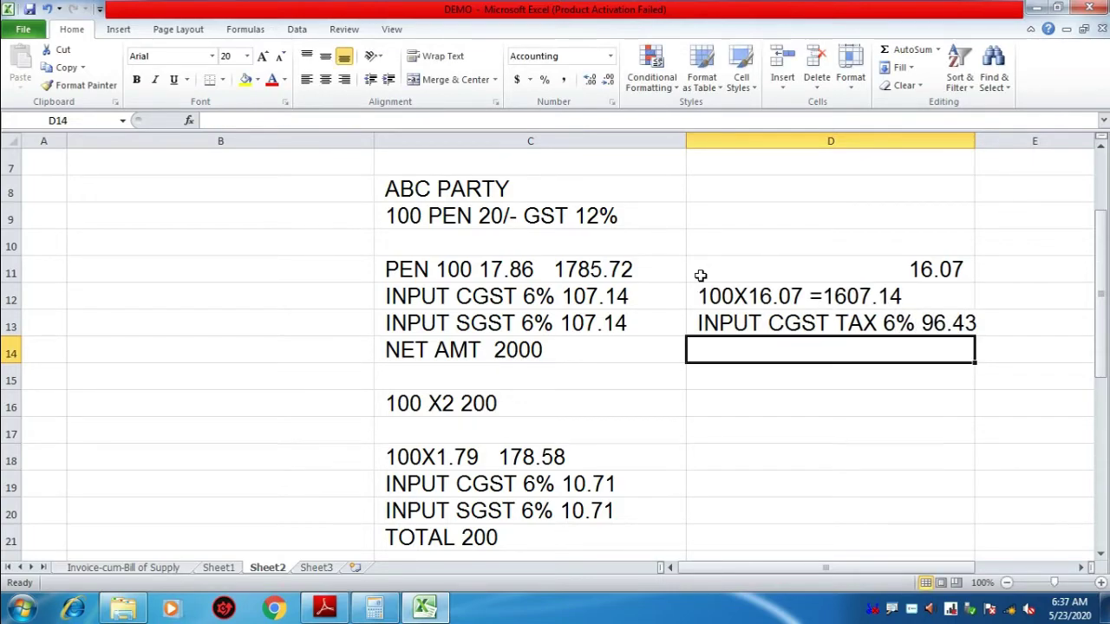
- Duplicate the 96.43 CGST line into D14 and change its tax name to SGST
key("ctrl+d")
key("F2")
key("Left")
key("Left")
key("Left")
key("Left")
key("Left")
key("Left")
key("Left")
key("Left")
key("Left")
key("Left")
key("Left")
key("Left")
key("Left")
key("Left")
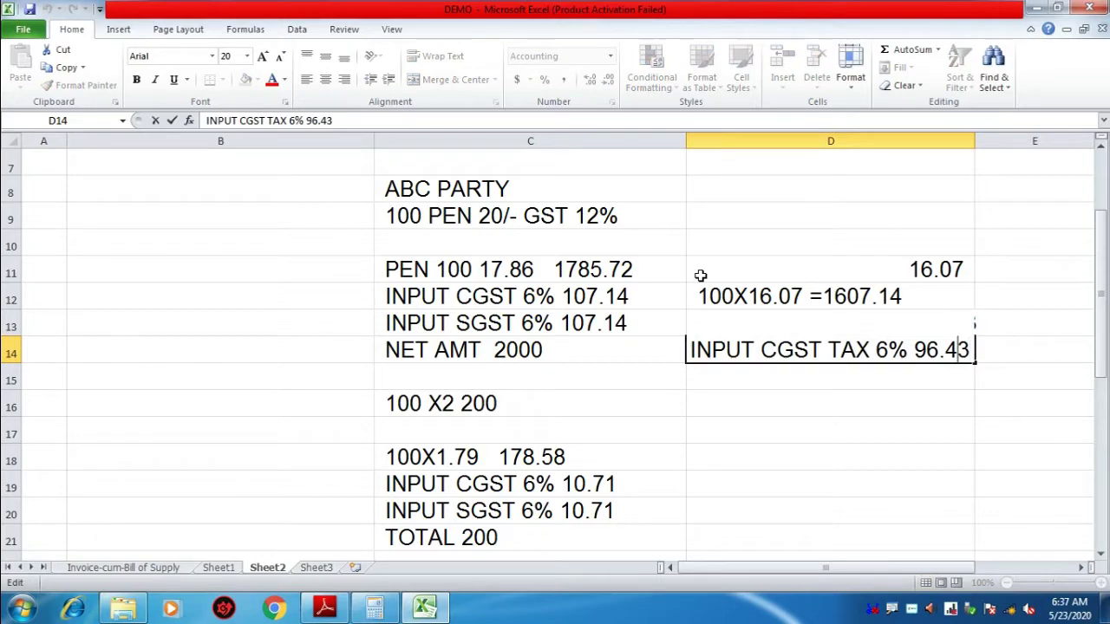
key("Left")
key("Left")
key("Left")
key("Right")
key("BackSpace")
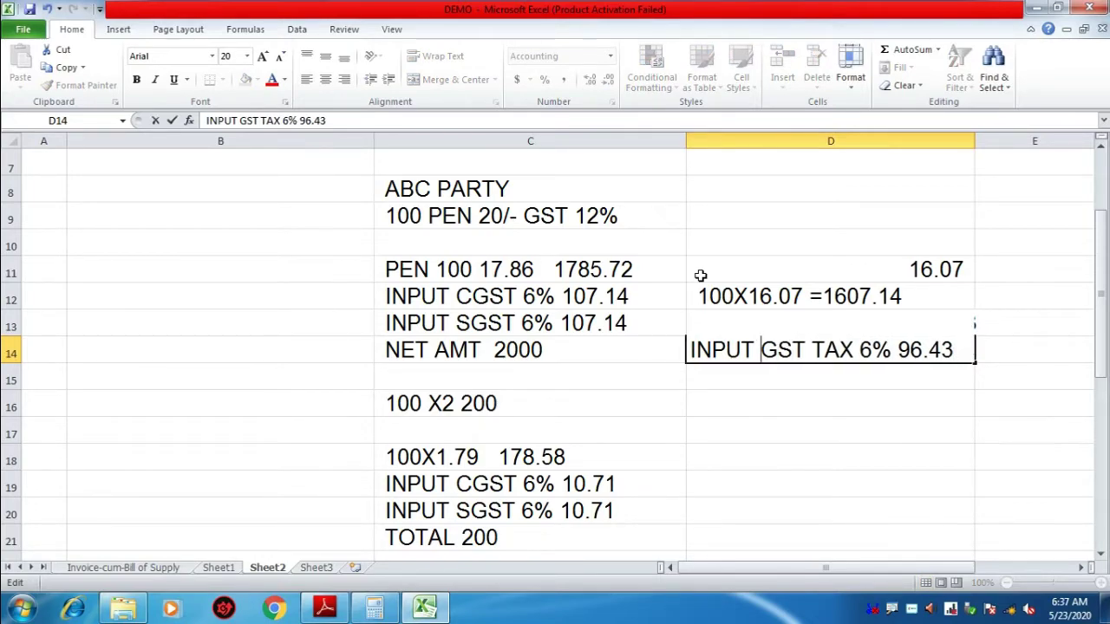
type("S")
key("Return")
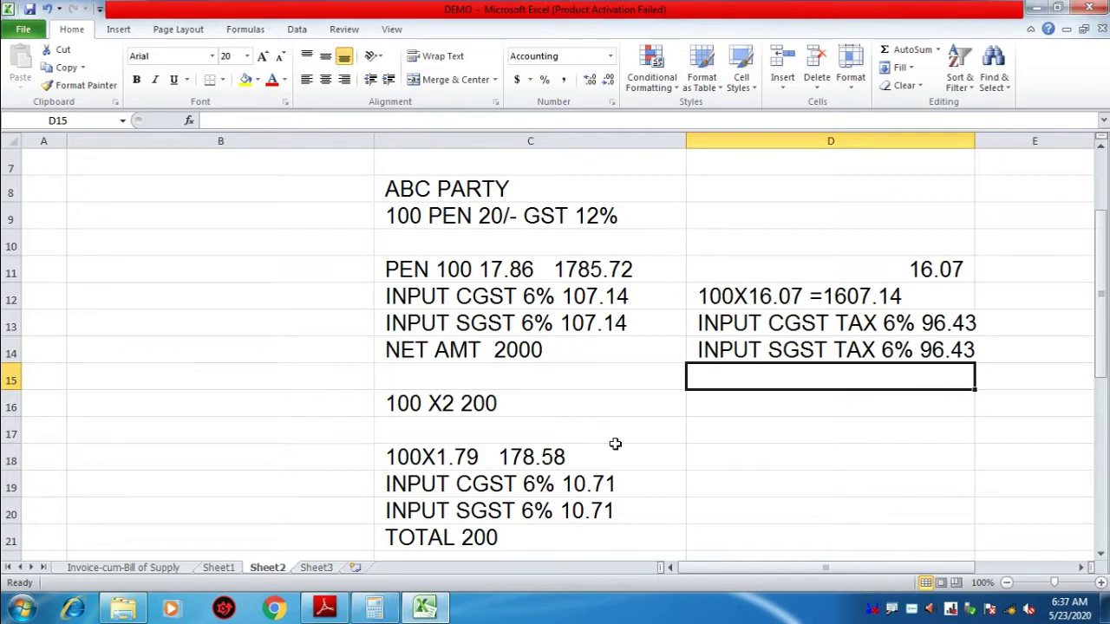
- Switch to Calculator and add up 1607.14+96.43+96.43
left_click(370, 612)
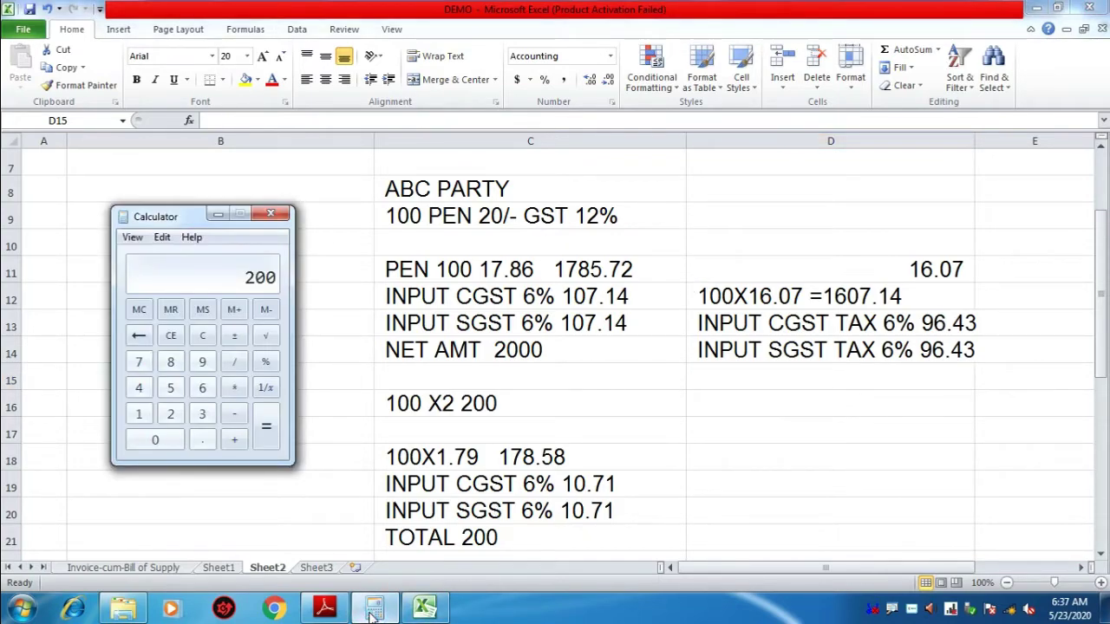
type("1607.14")
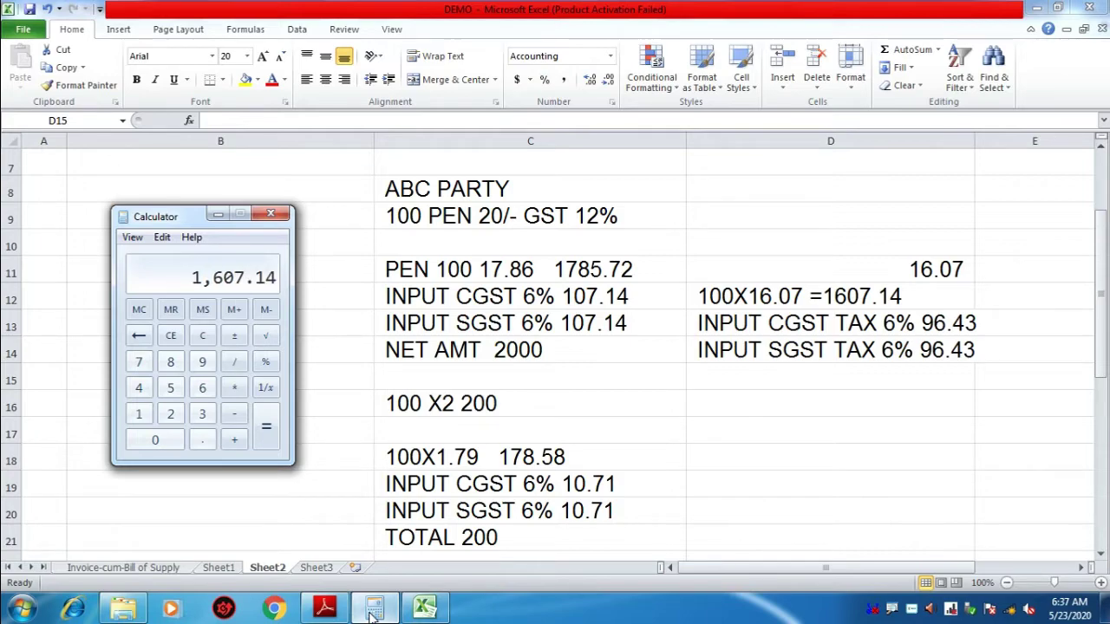
key("plus")
type("96.43")
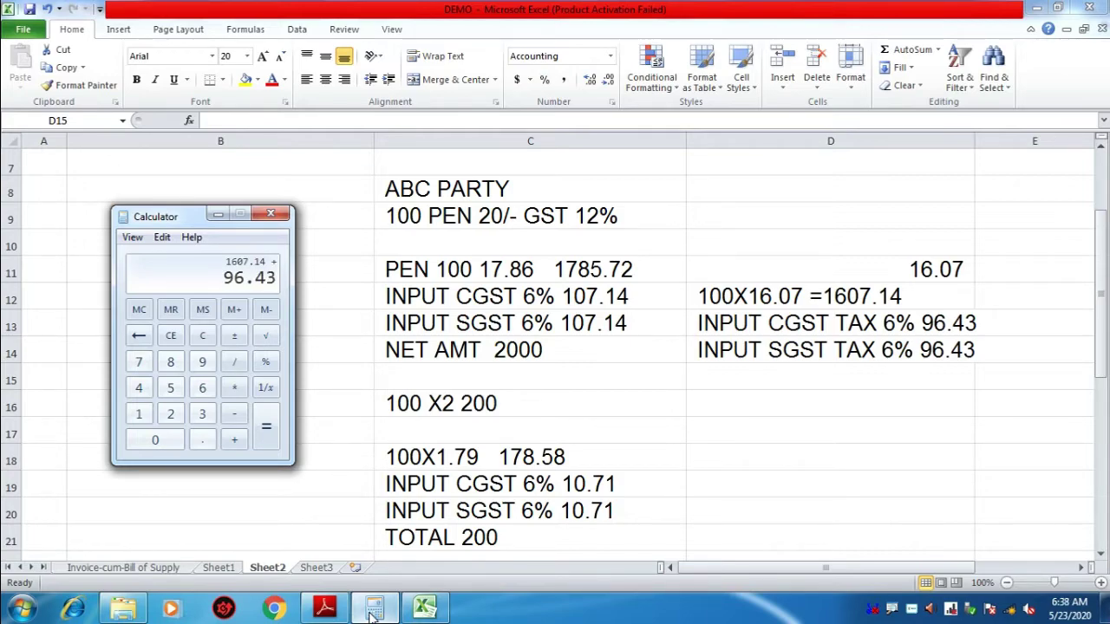
key("plus")
type("96.43 +")
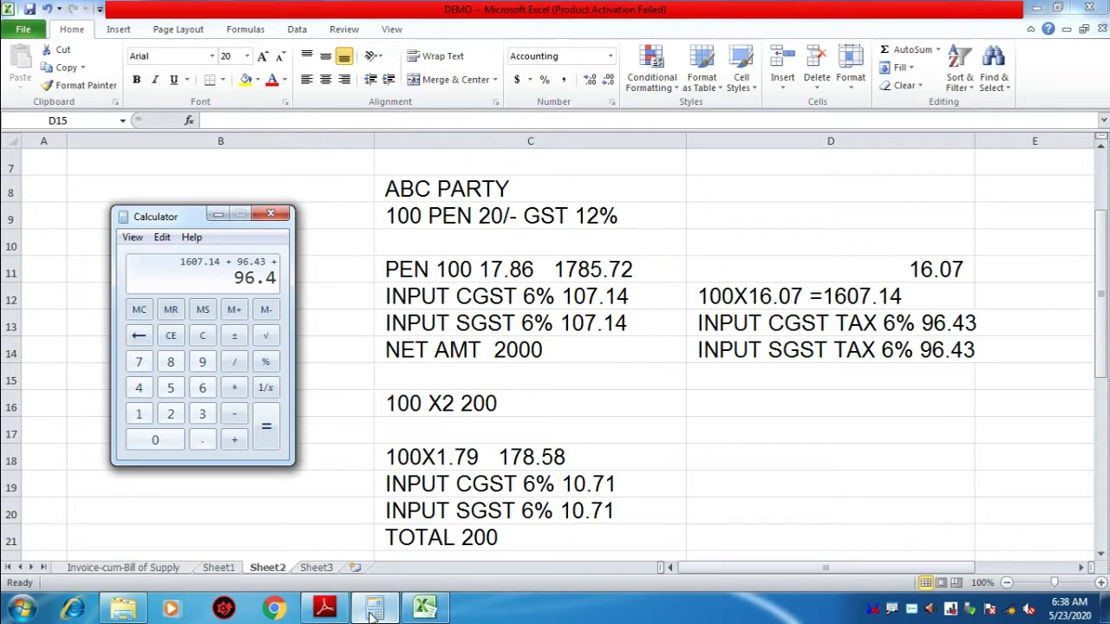
key("Return")
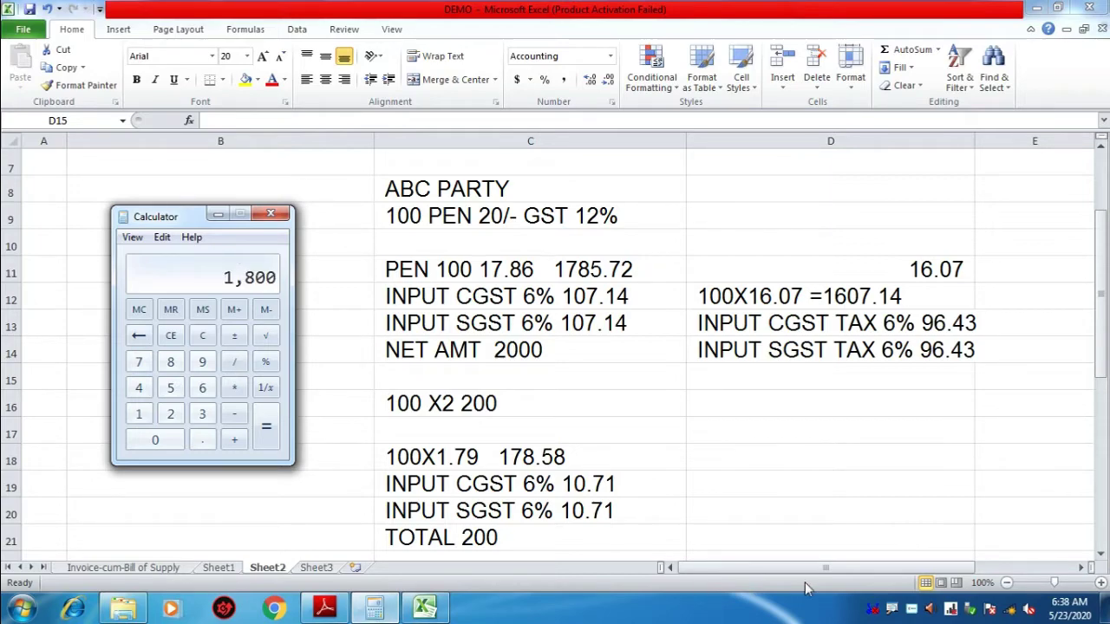
- Return to Excel and enter TOTAL 1800 in D15 below the SGST line
left_click(768, 380)
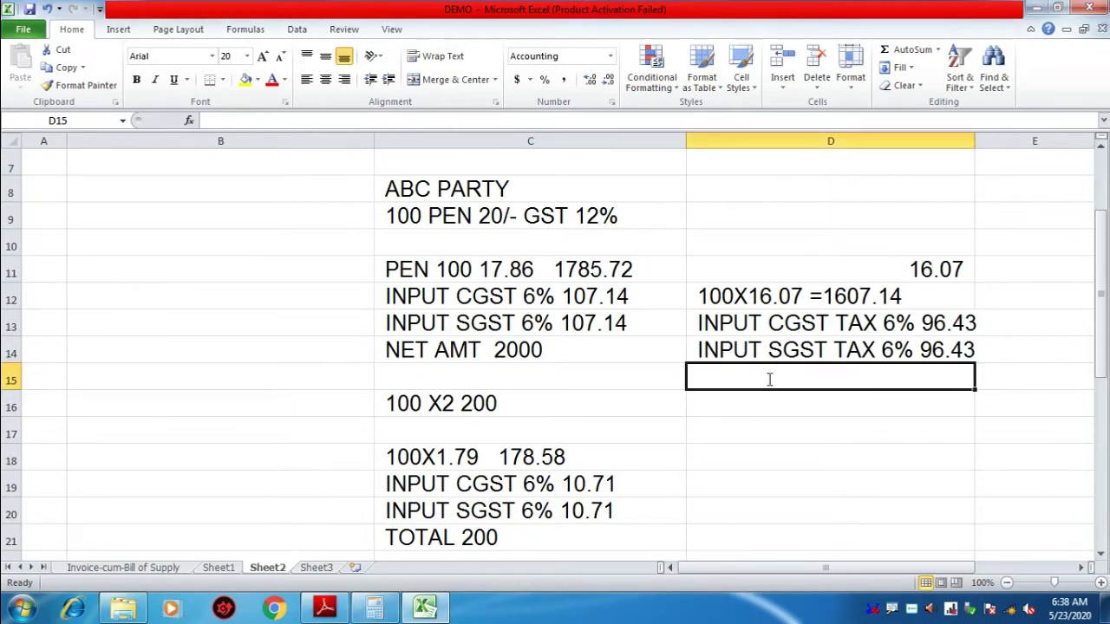
type("TOTAL 1800")
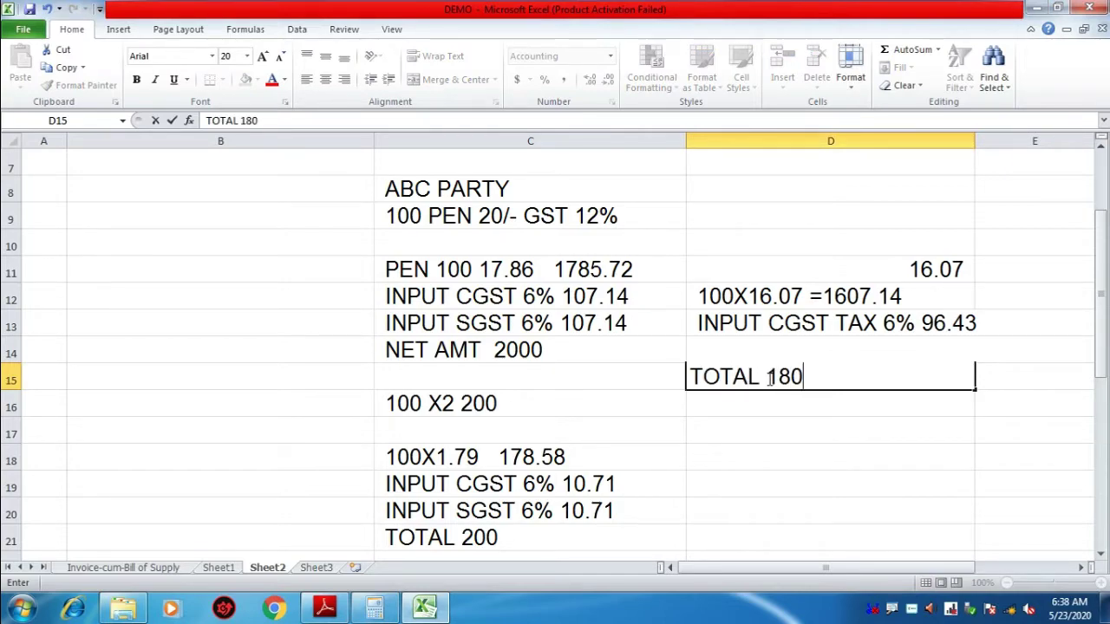
key("Return")
- Enter the heading line 100X18 1800 in D9 above the reduced-rate calculation
left_click(789, 209)
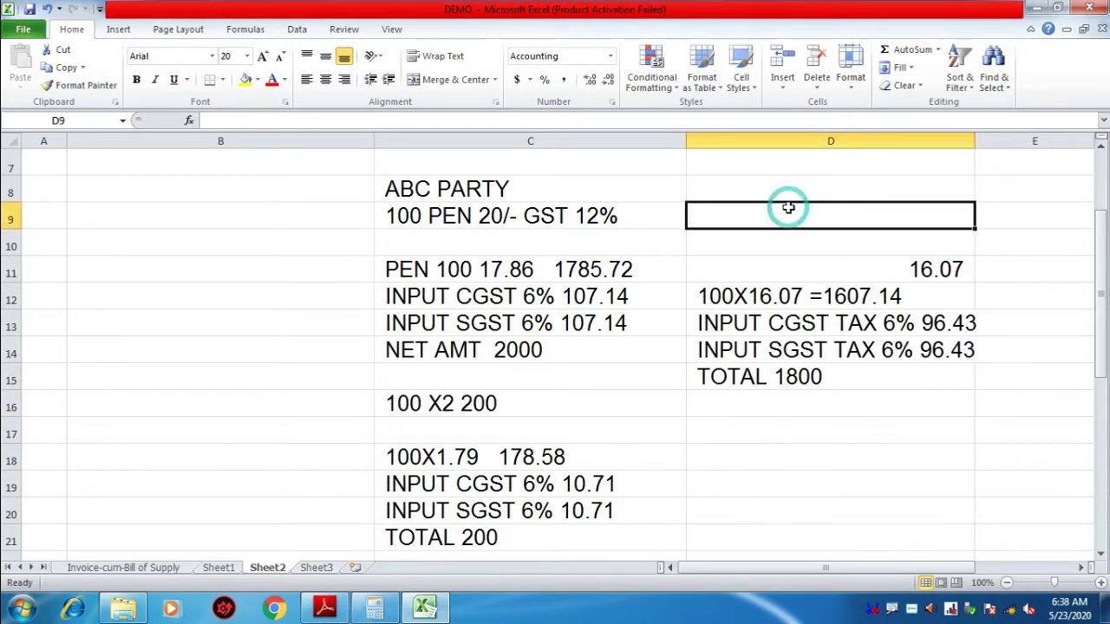
type("100")
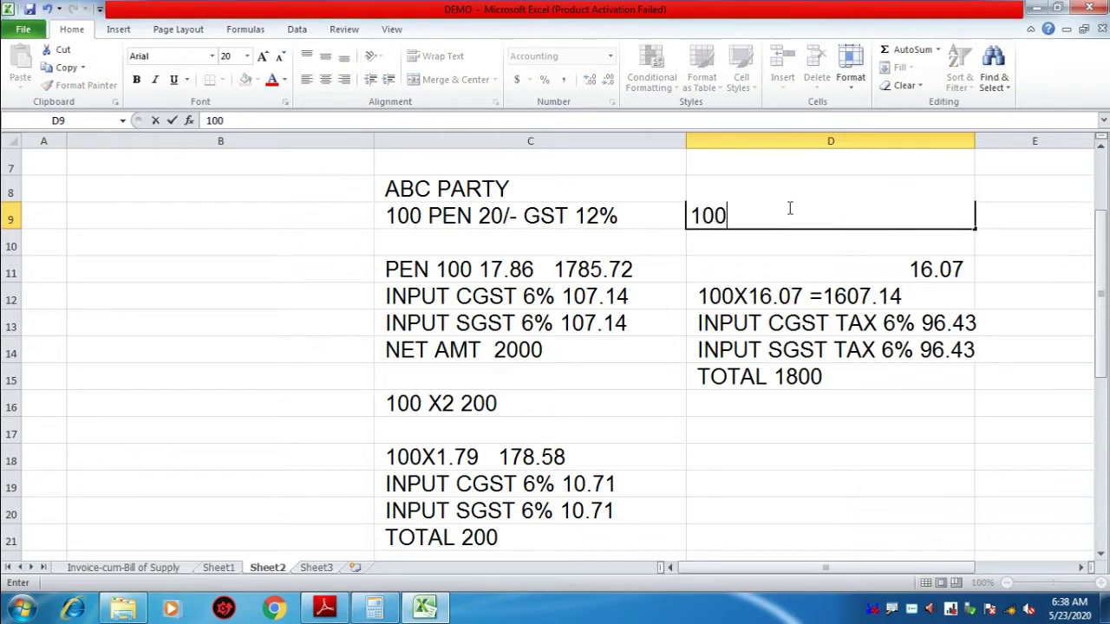
type("X18")
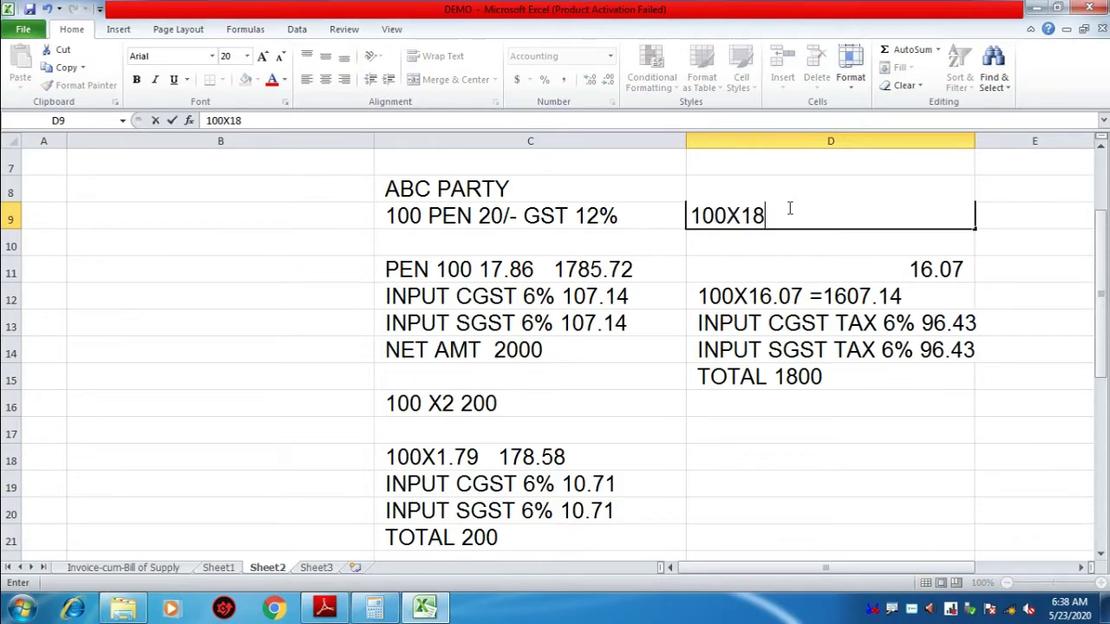
type(" 1800")
key("Return")
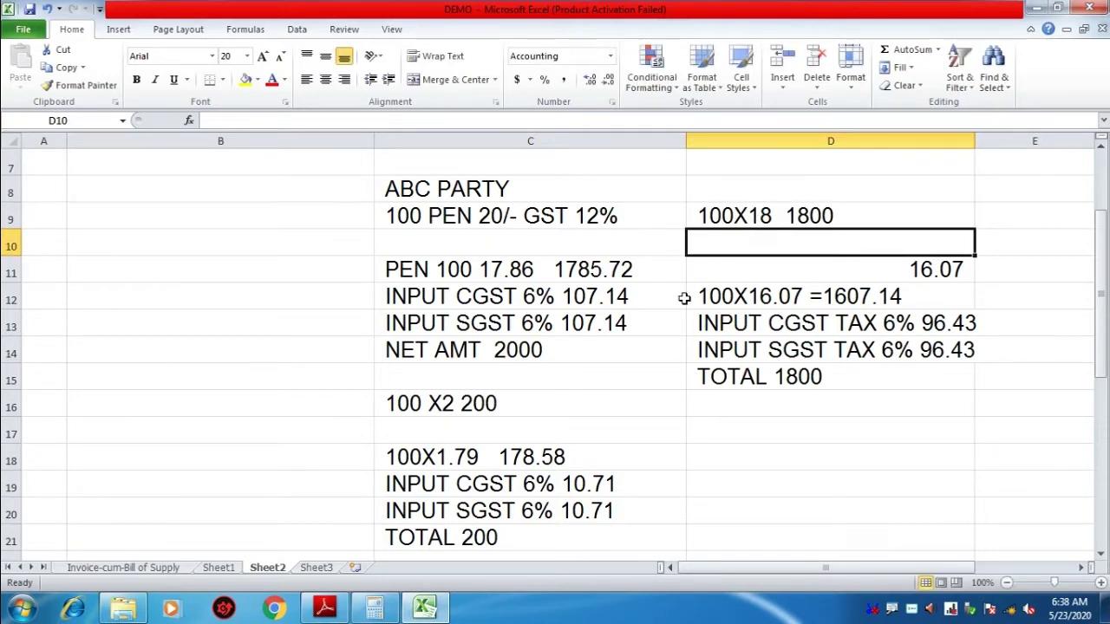
- Compare the CGST lines of the original purchase, the credit note and the reduced-rate calculation
scroll(659, 278, "down", 1)
scroll(619, 273, "up", 1)
left_click(588, 297)
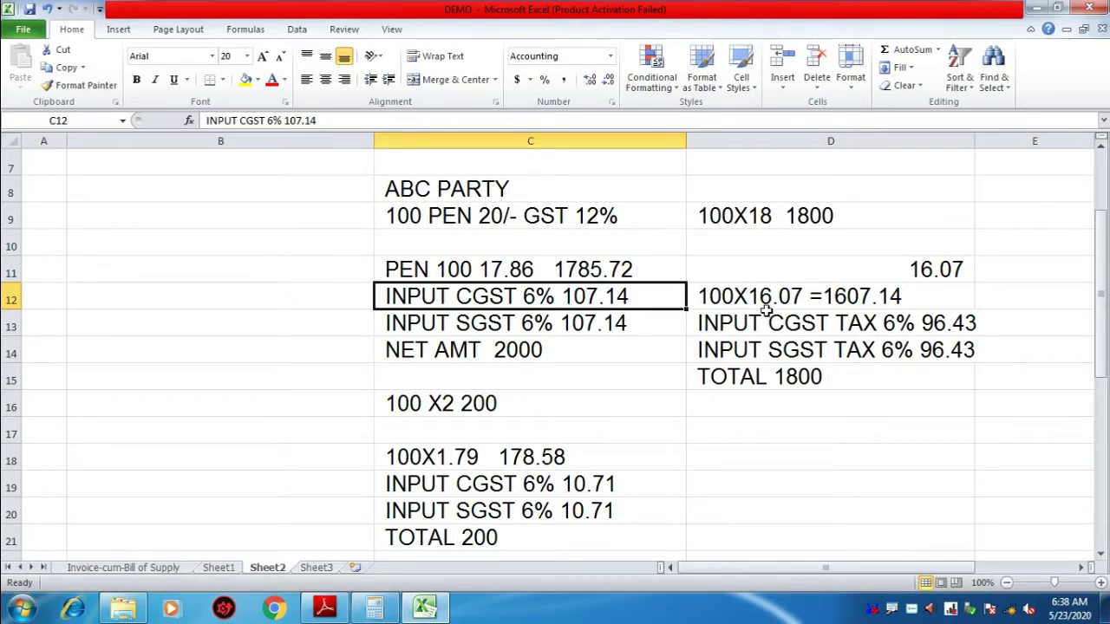
left_click(945, 325)
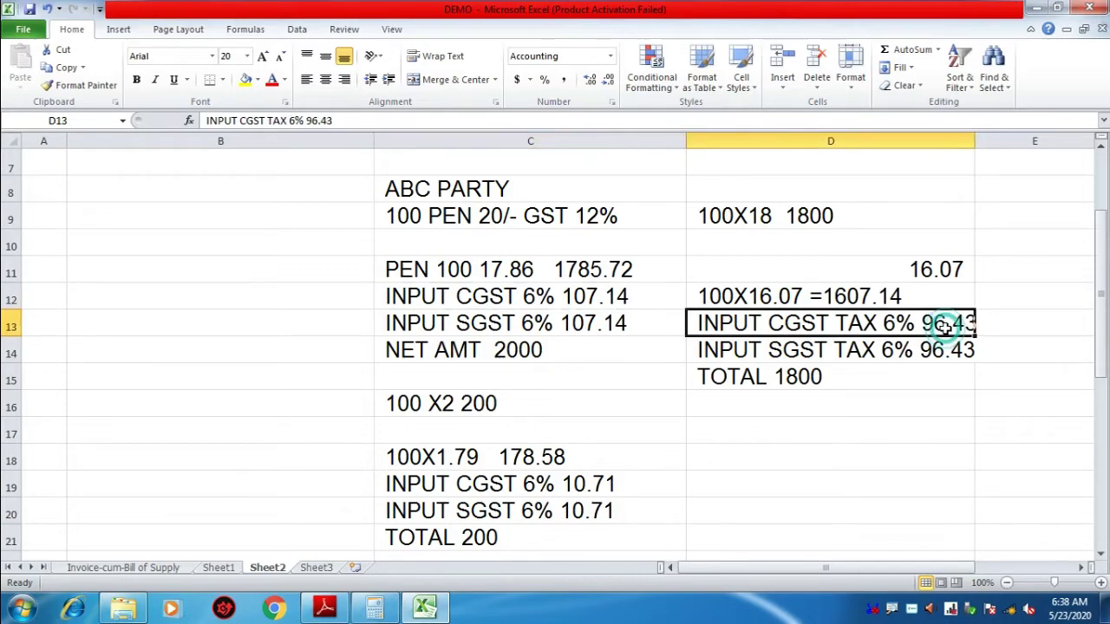
left_click(593, 489)
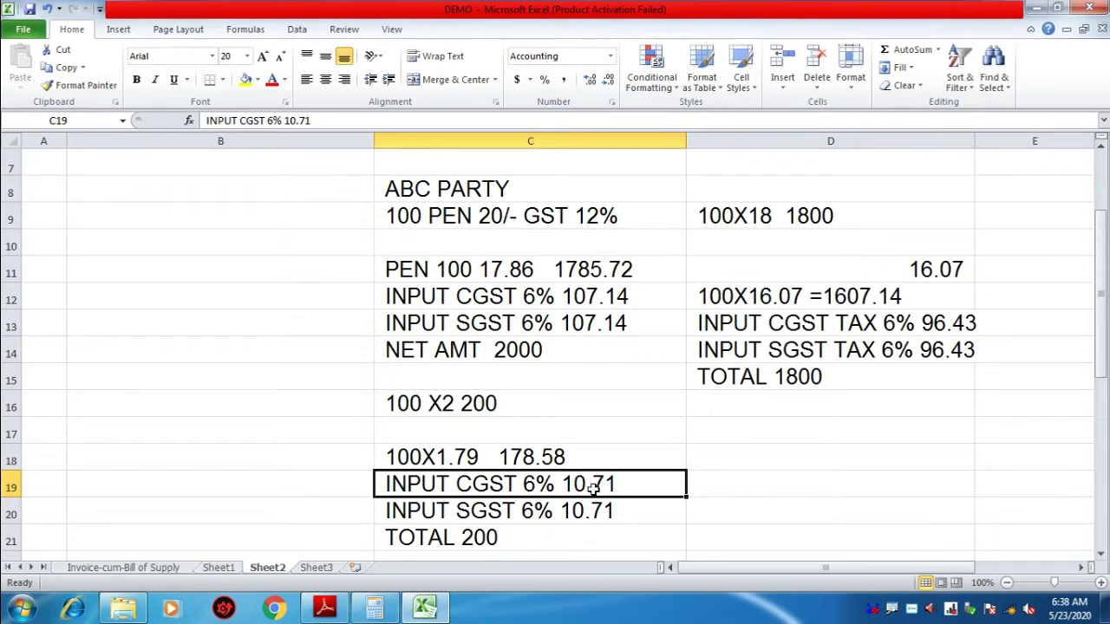
scroll(597, 489, "down", 1)
left_click(602, 482)
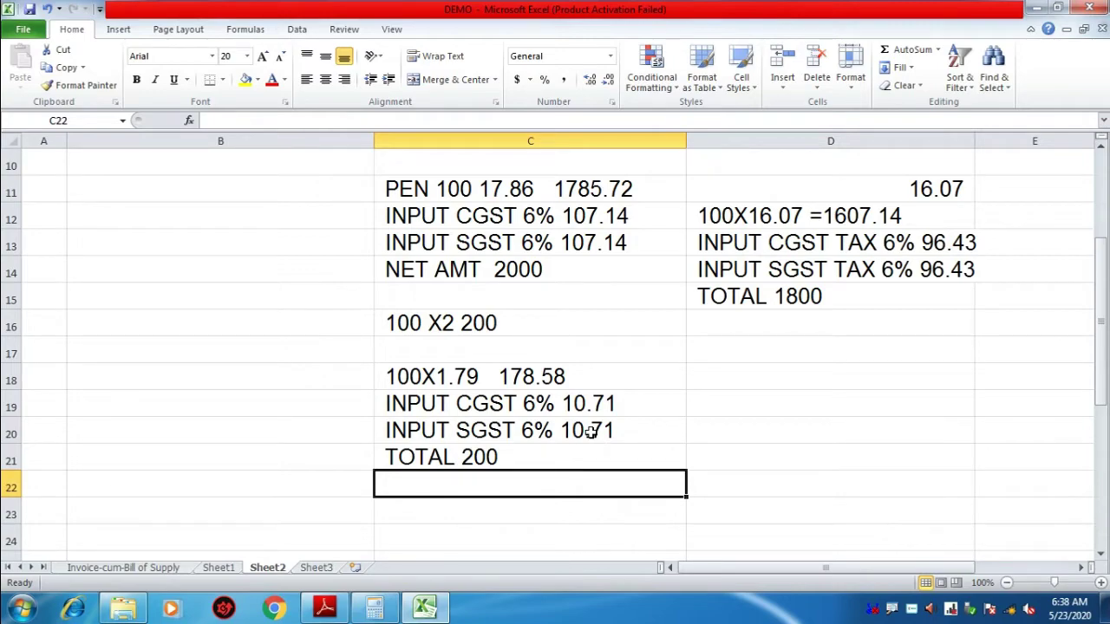
left_click(538, 227)
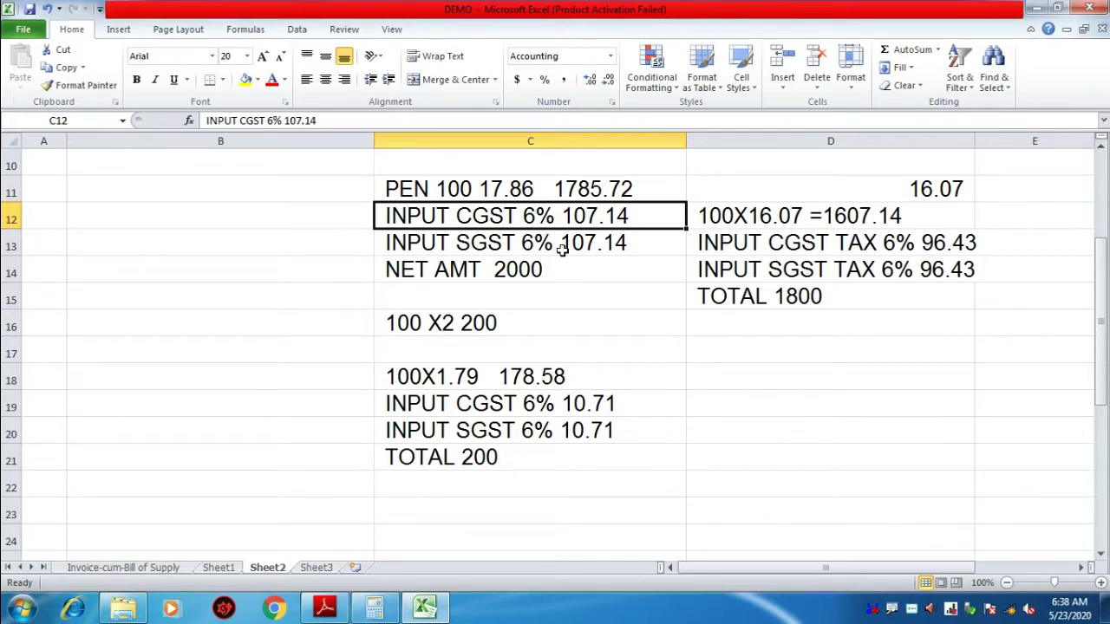
left_click(856, 353)
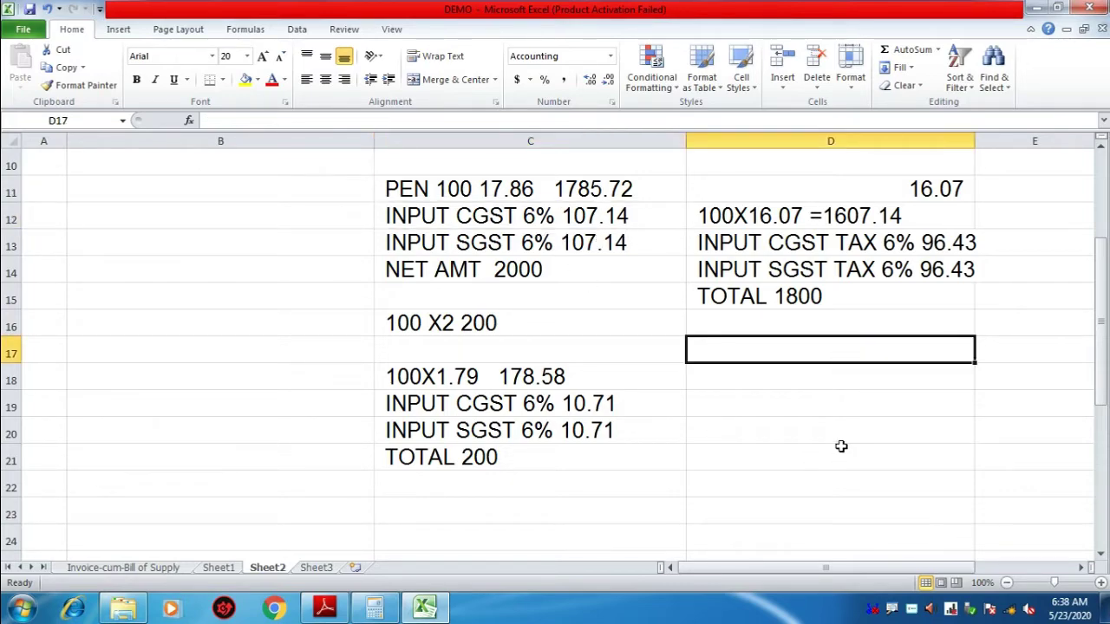
left_click(823, 385)
- Switch to Calculator, clear it and subtract the credit note's CGST from the purchase CGST as 107.14-10.71
left_click(372, 614)
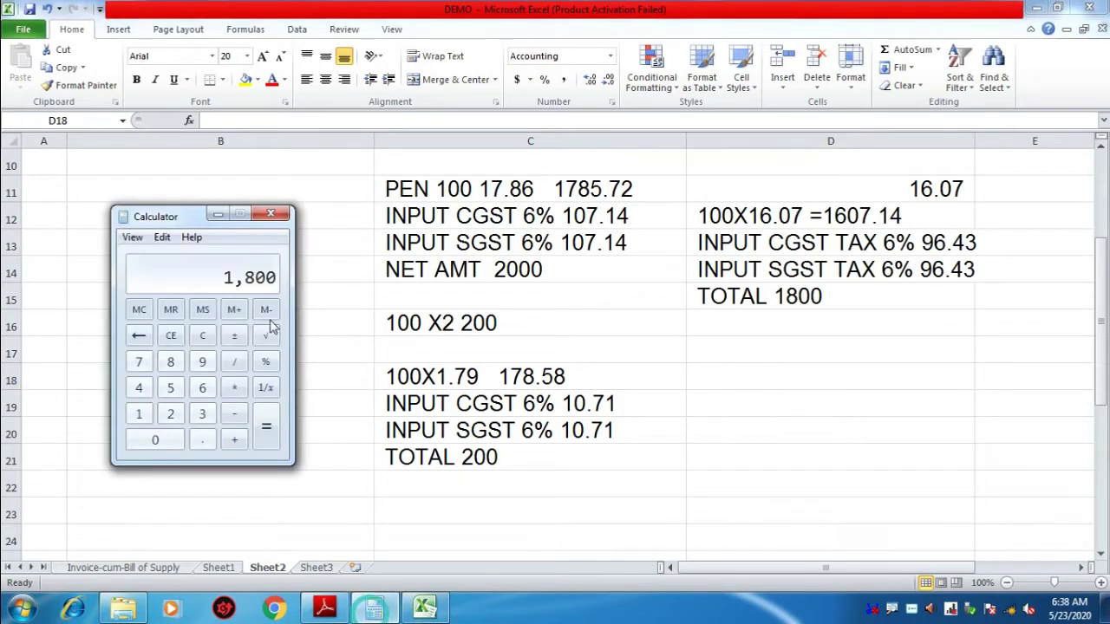
key("Escape")
type("107.14")
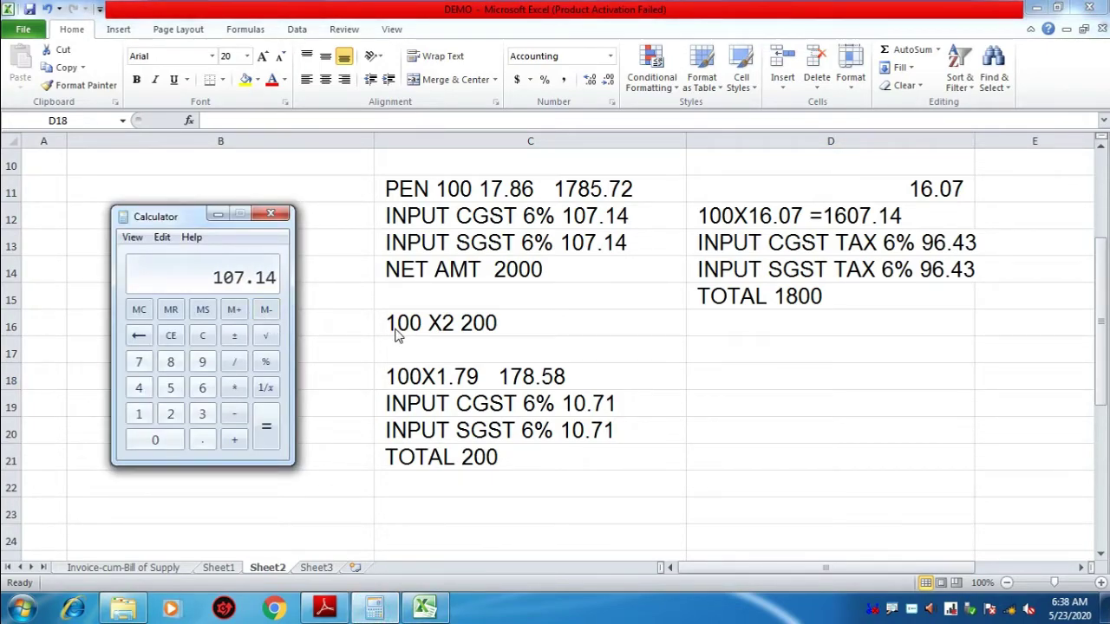
key("minus")
type("10.71")
key("Return")
- Switch to Adobe Reader to view the Vijay Trading Company credit note in PUR SER.pdf
left_click(325, 609)
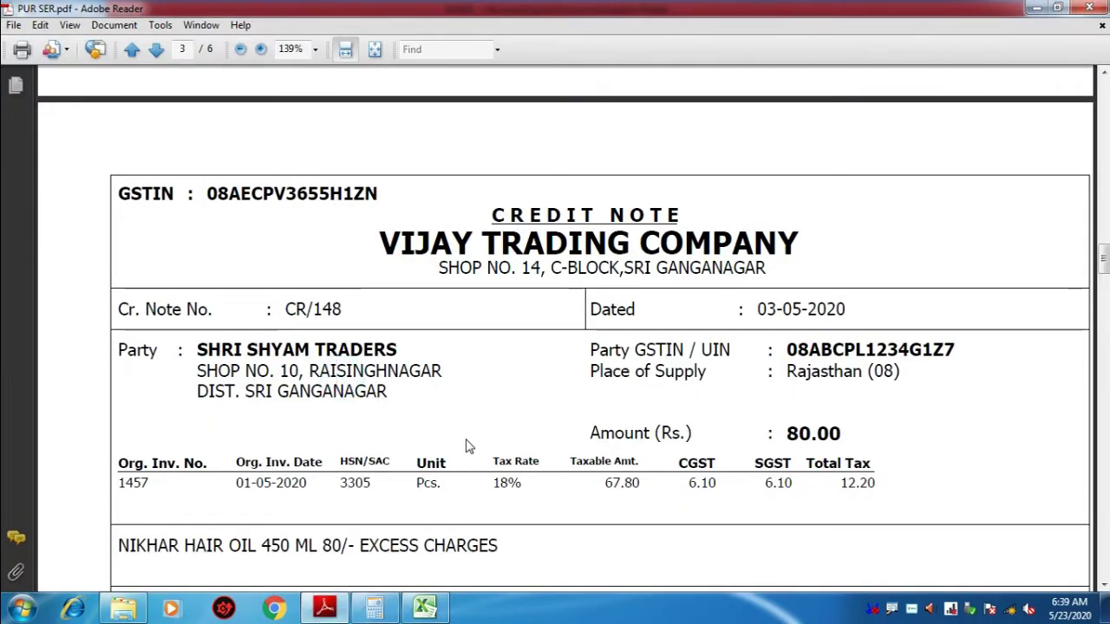
- Compare the credit note's hair oil excess charge and its taxable, CGST and SGST amounts with the goods listed on the original invoice
scroll(629, 344, "down", 2)
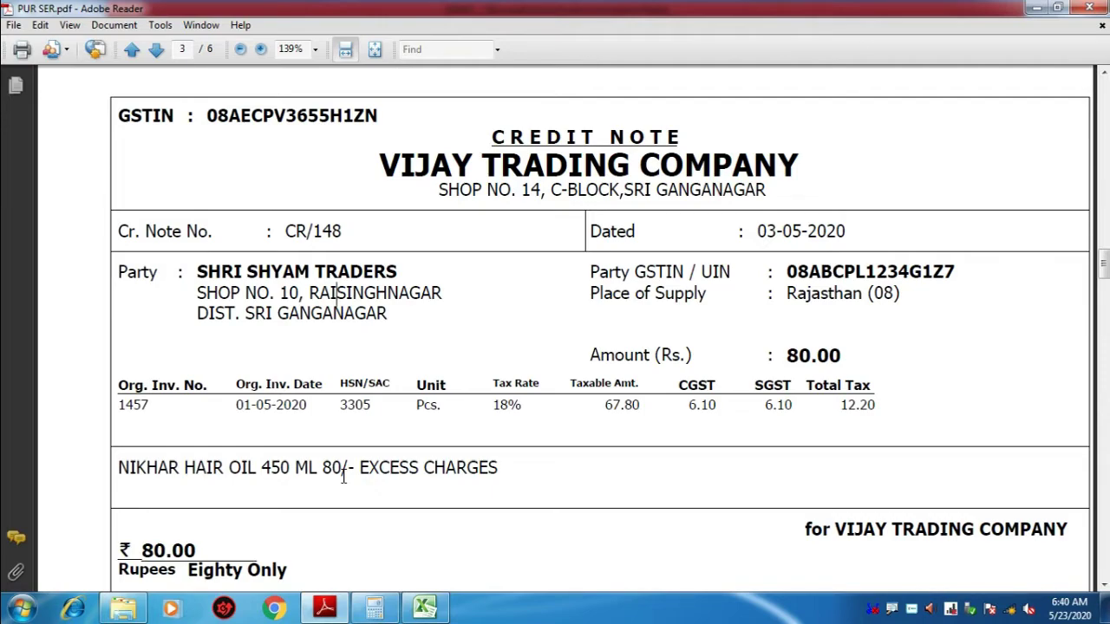
left_click_drag(1103, 264, 1102, 87)
scroll(299, 330, "down", 3)
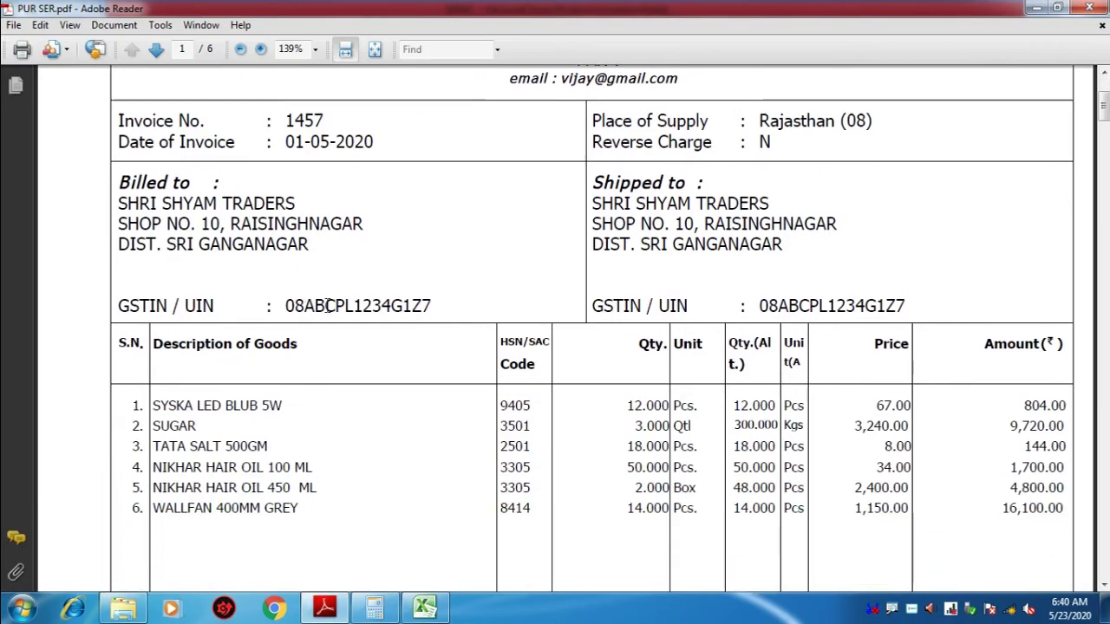
scroll(328, 305, "up", 3)
scroll(340, 333, "down", 5)
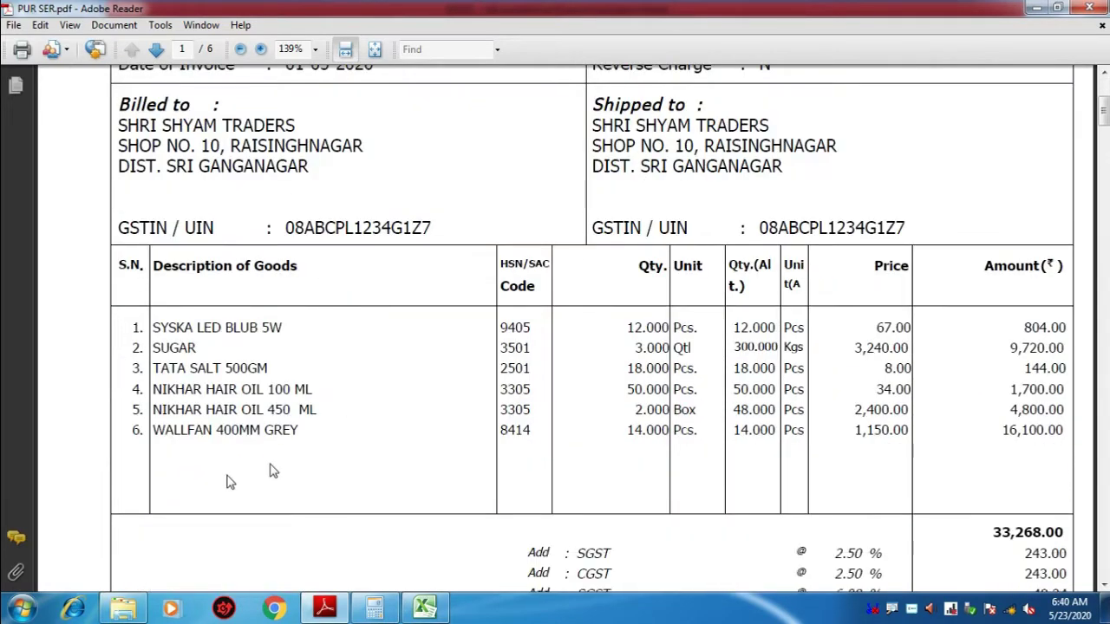
scroll(251, 458, "down", 1)
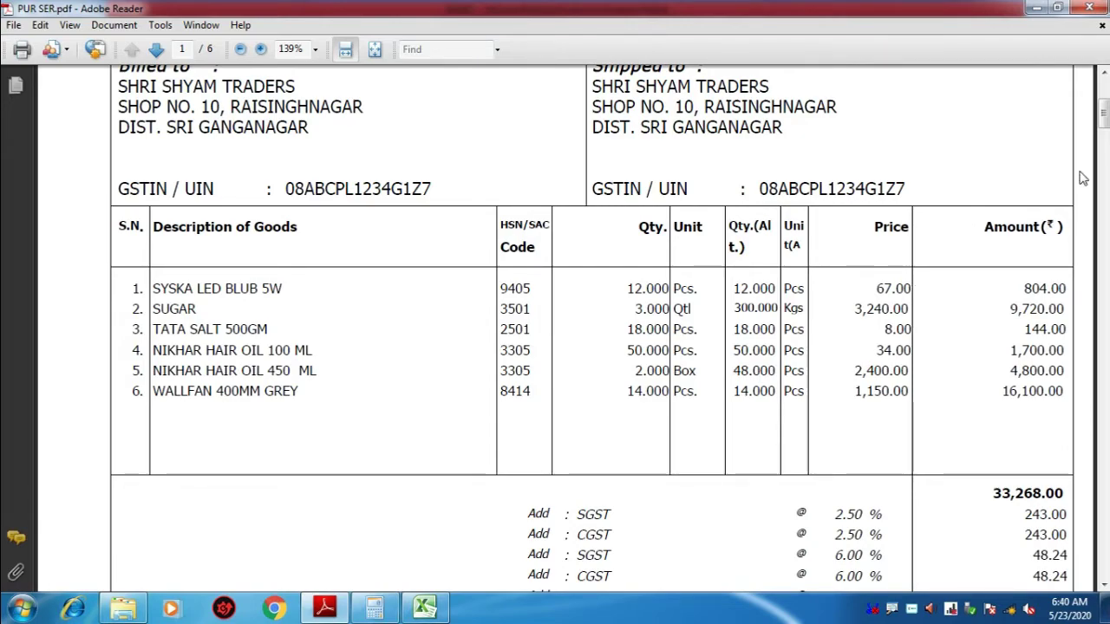
left_click_drag(1103, 124, 1081, 270)
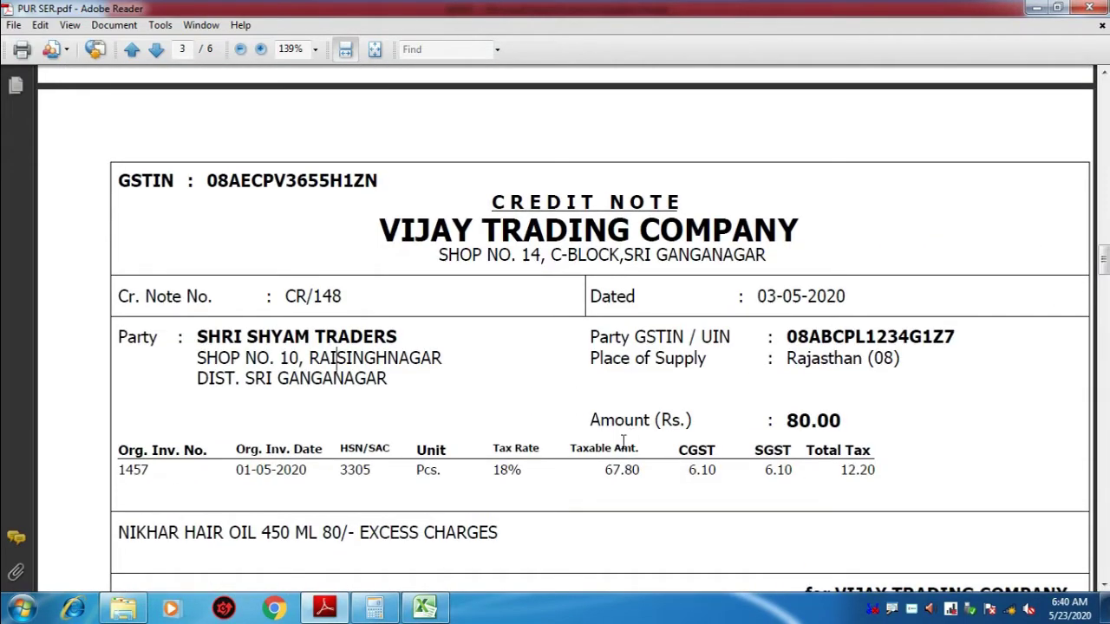
scroll(677, 446, "down", 2)
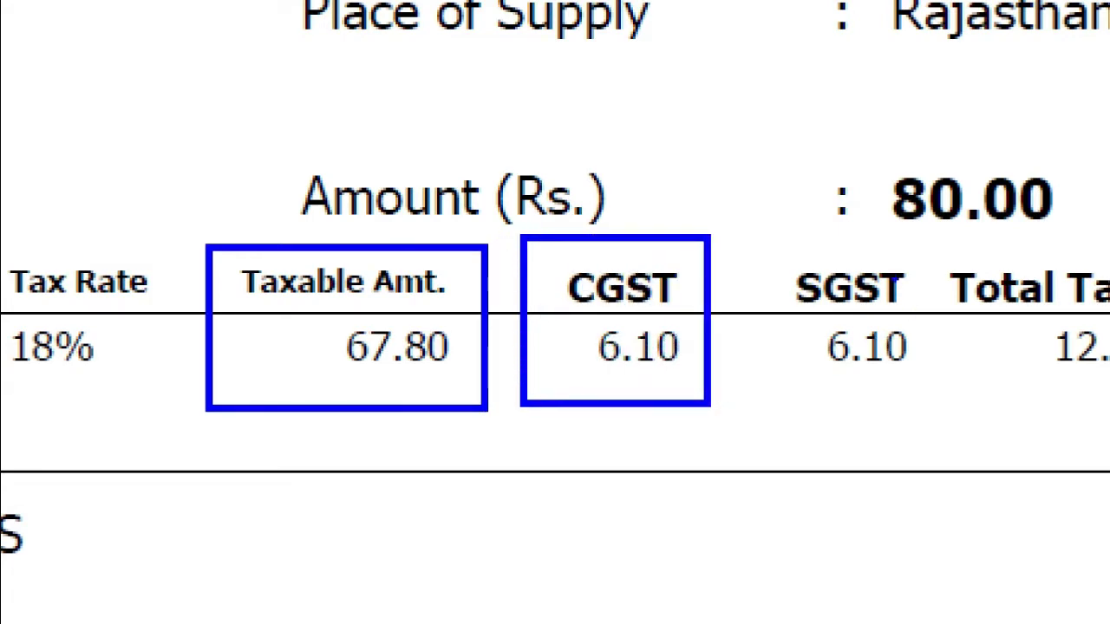
mouse_move(736, 224)
left_mouse_down()
mouse_move(771, 273)
mouse_move(960, 429)
left_mouse_up()
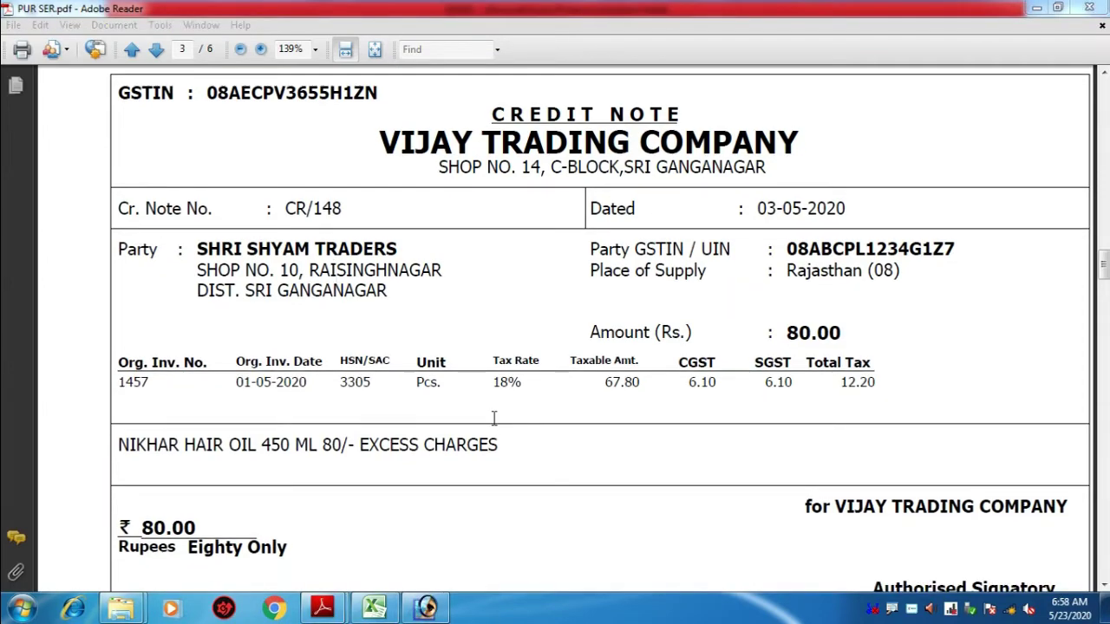
left_click(507, 417)
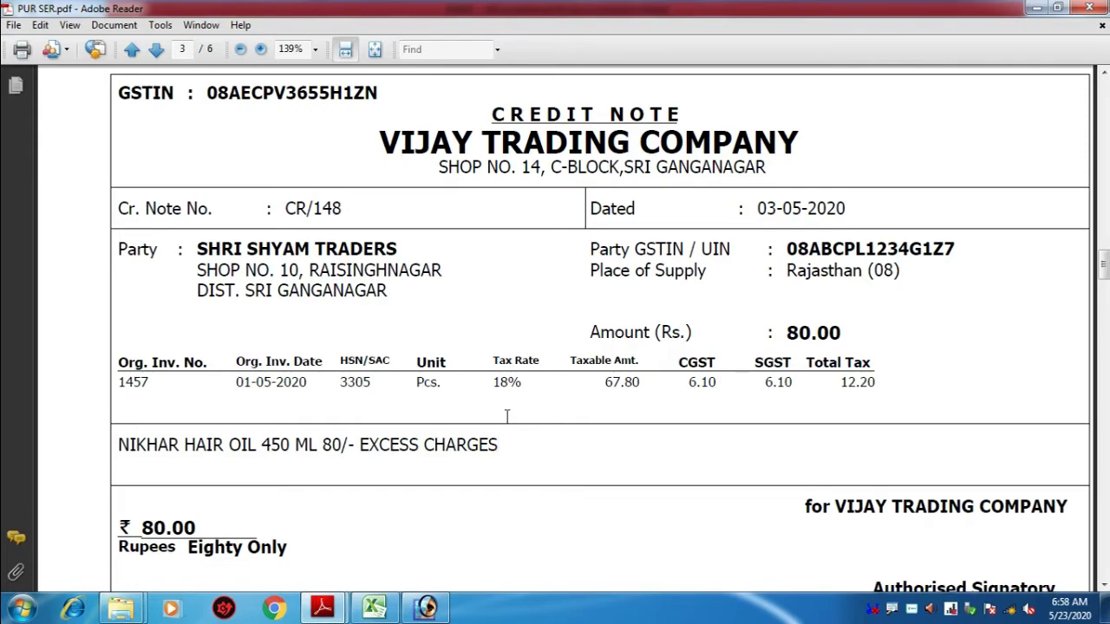
- Switch to Excel and start a new journal entry on Sheet3 with vijay trading com a/c dr in F14 and 80 in G14
left_click(375, 607)
left_click(392, 454)
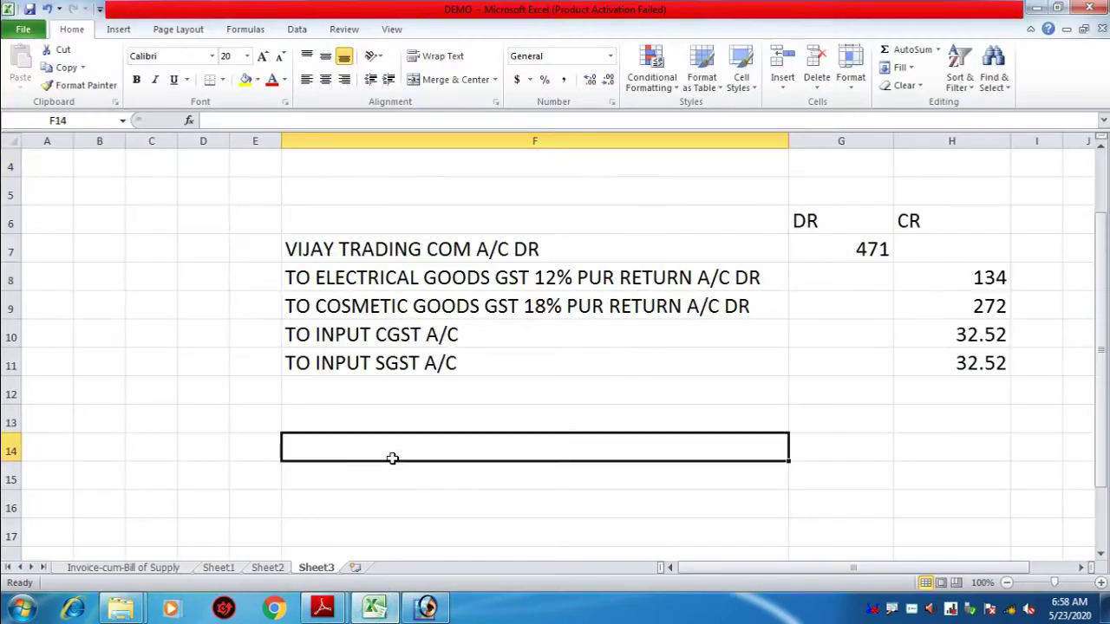
type("vija")
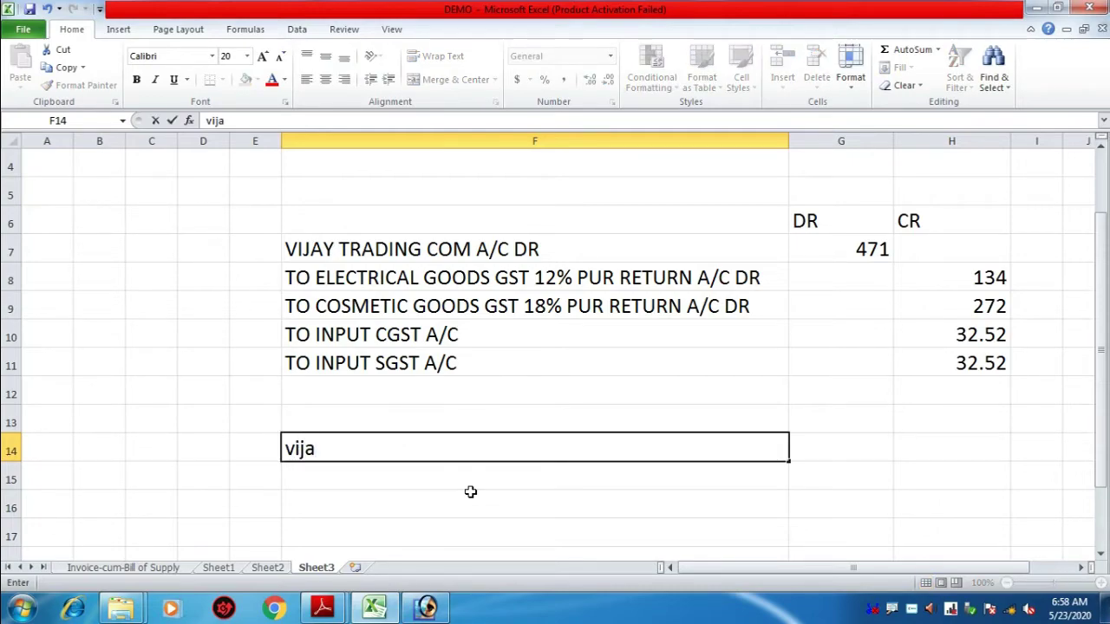
type("y trad")
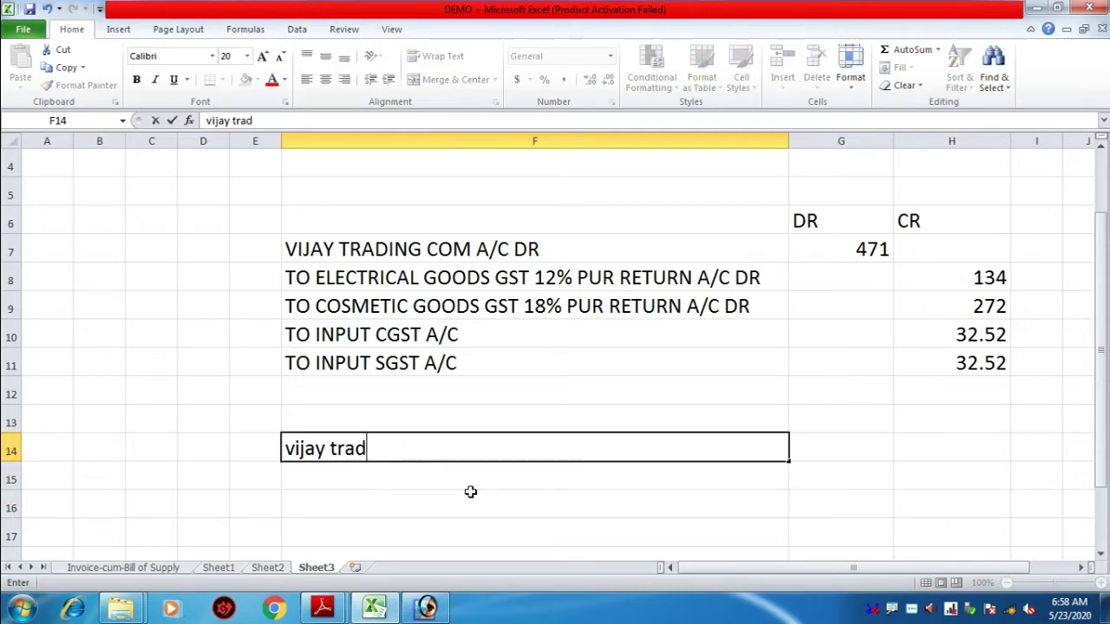
type("ing com")
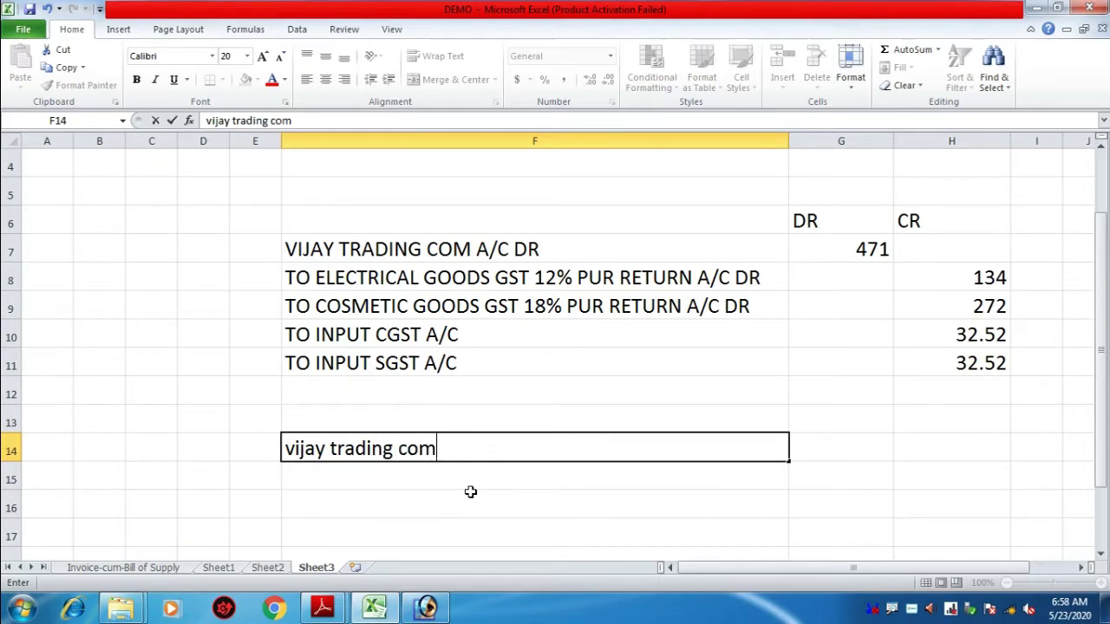
type(" a/c dr")
key("Return")
key("Up")
key("Right")
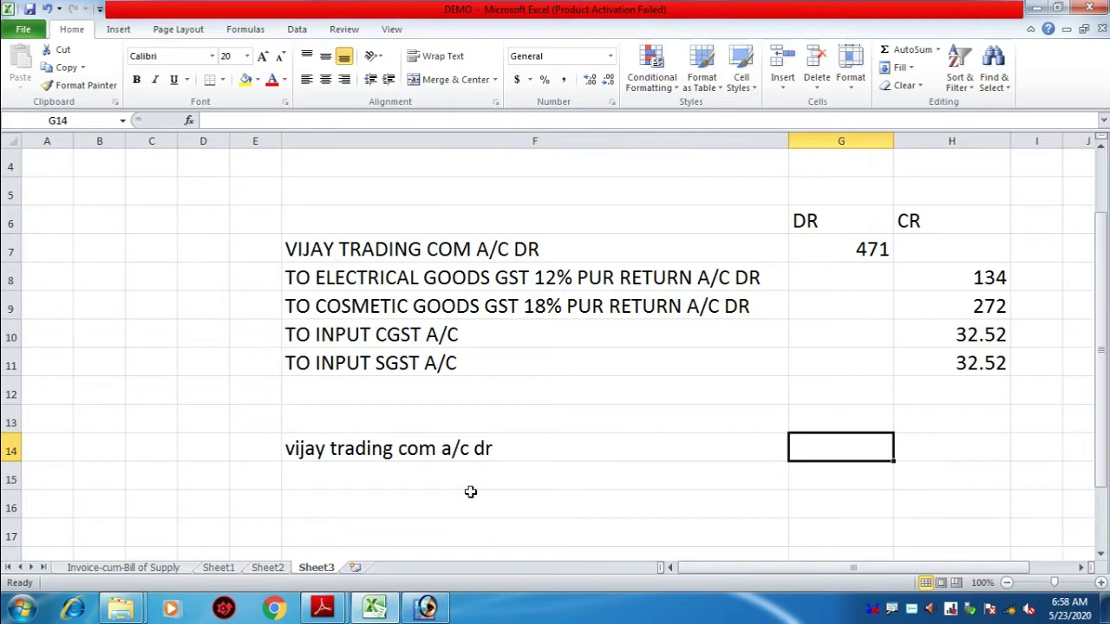
type("80")
key("Return")
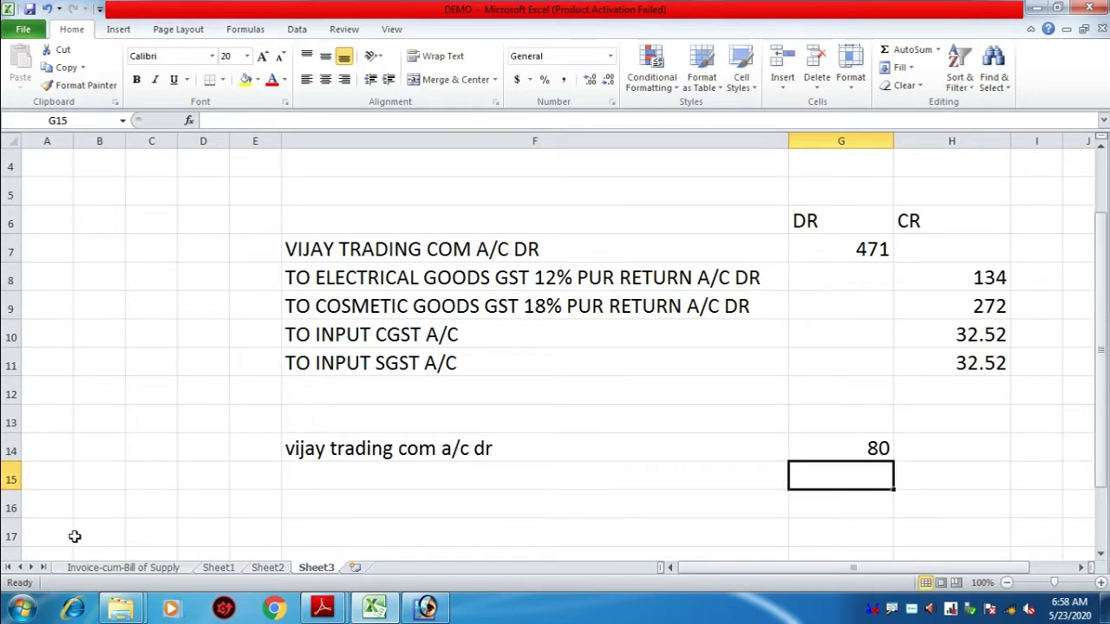
- Check the credit note's reason in Adobe Reader, and back in Excel enter Rate diff on Cosmetic goods gst 18% in F15
mouse_move(323, 607)
left_click(217, 538)
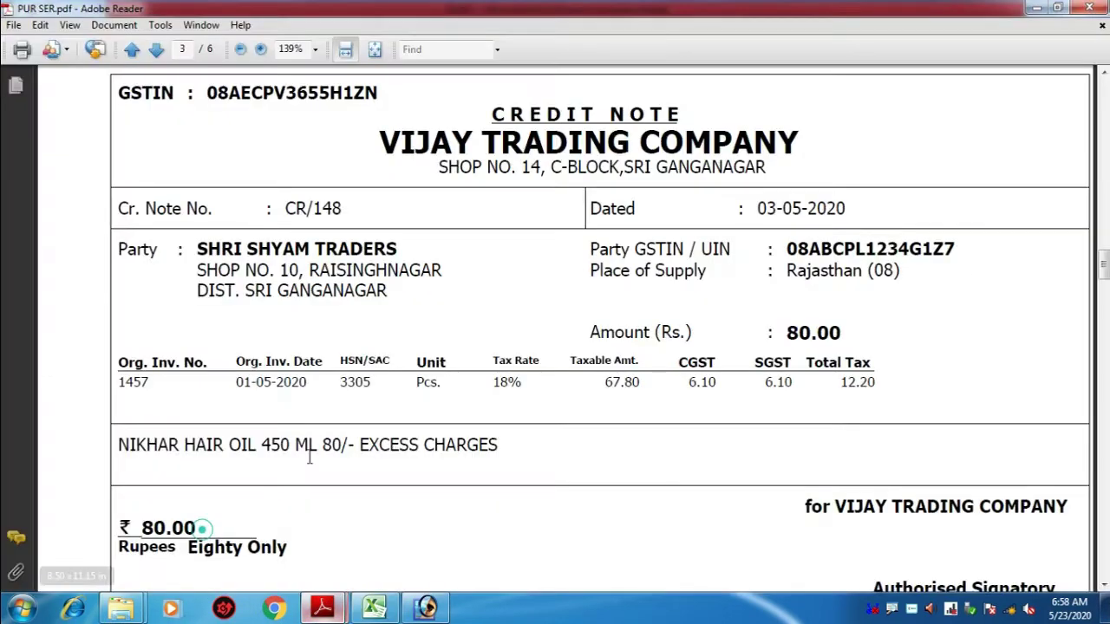
scroll(501, 328, "down", 1)
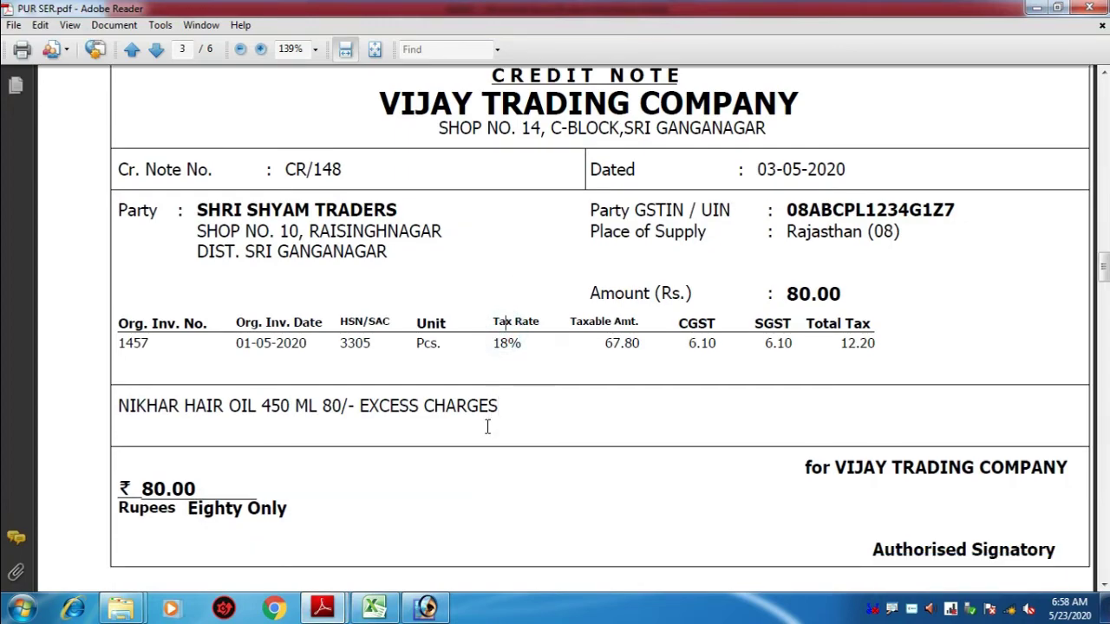
left_click(379, 479)
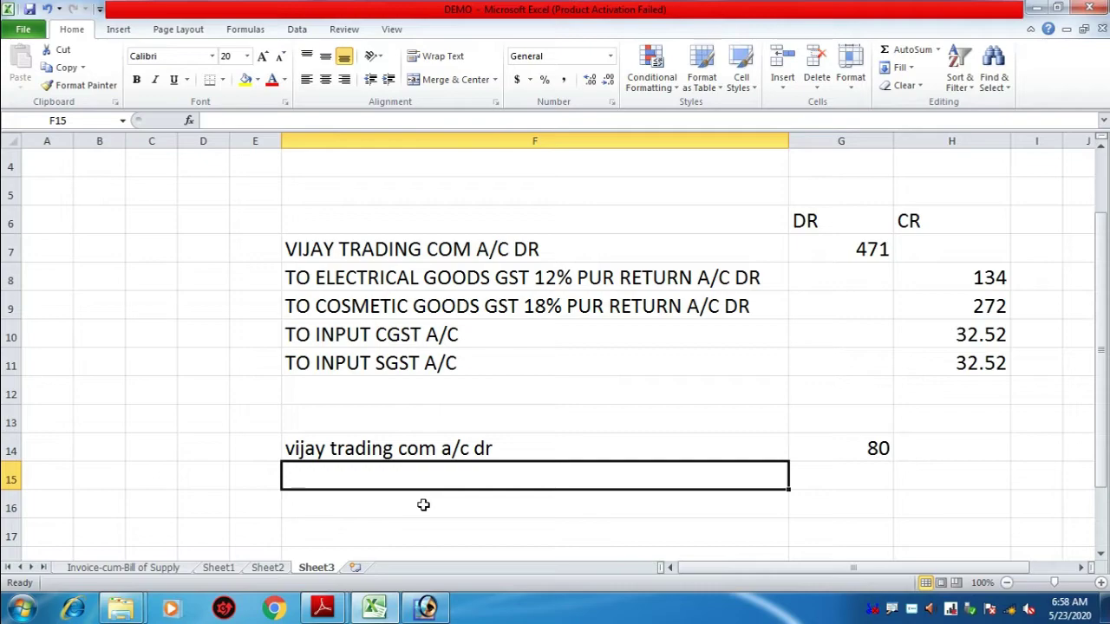
type("ra")
key("BackSpace")
key("BackSpace")
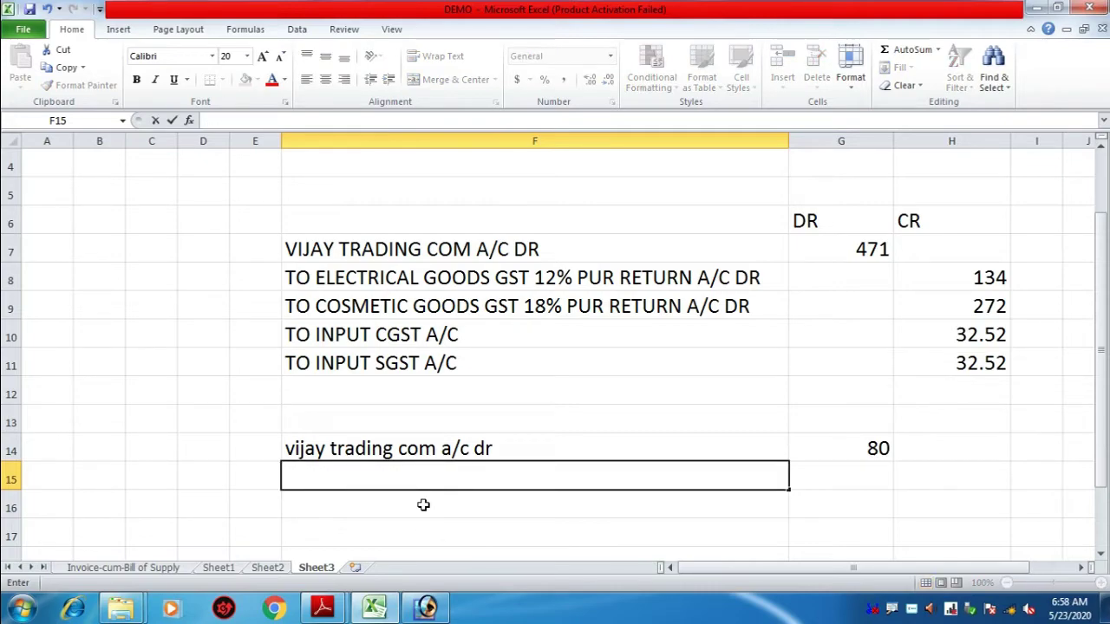
type("Rate diff io")
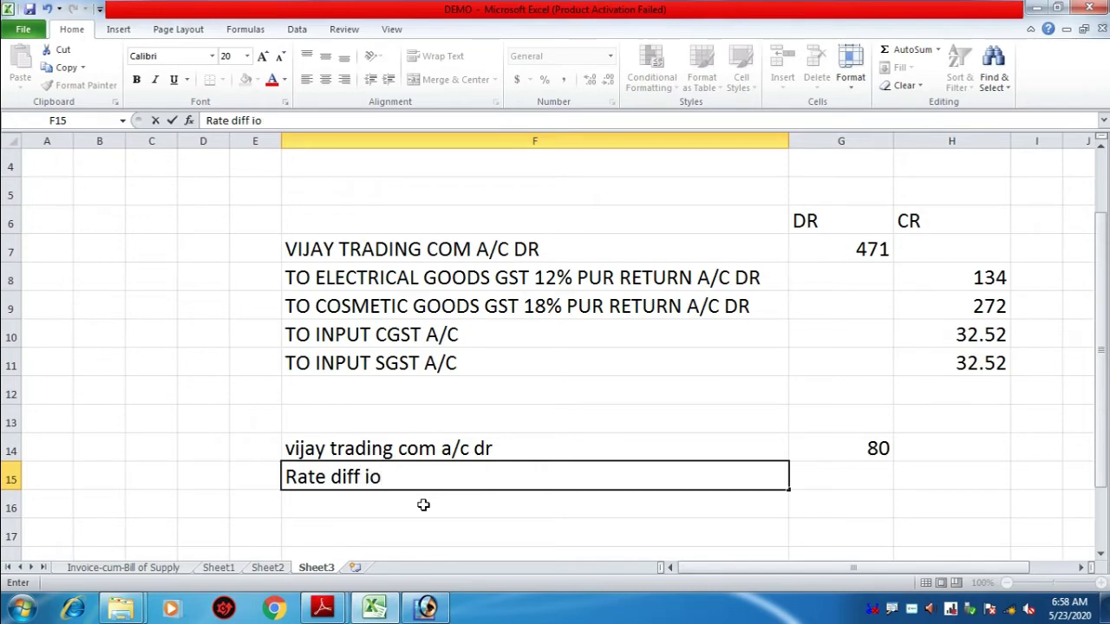
key("BackSpace")
key("BackSpace")
type("on Cosmeti")
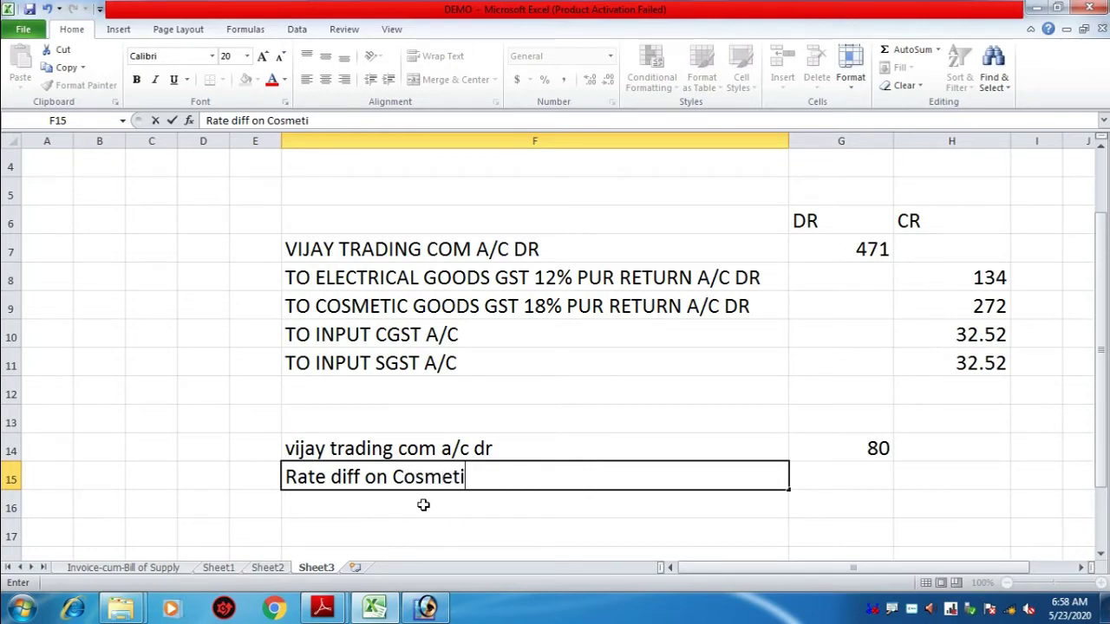
type("c good")
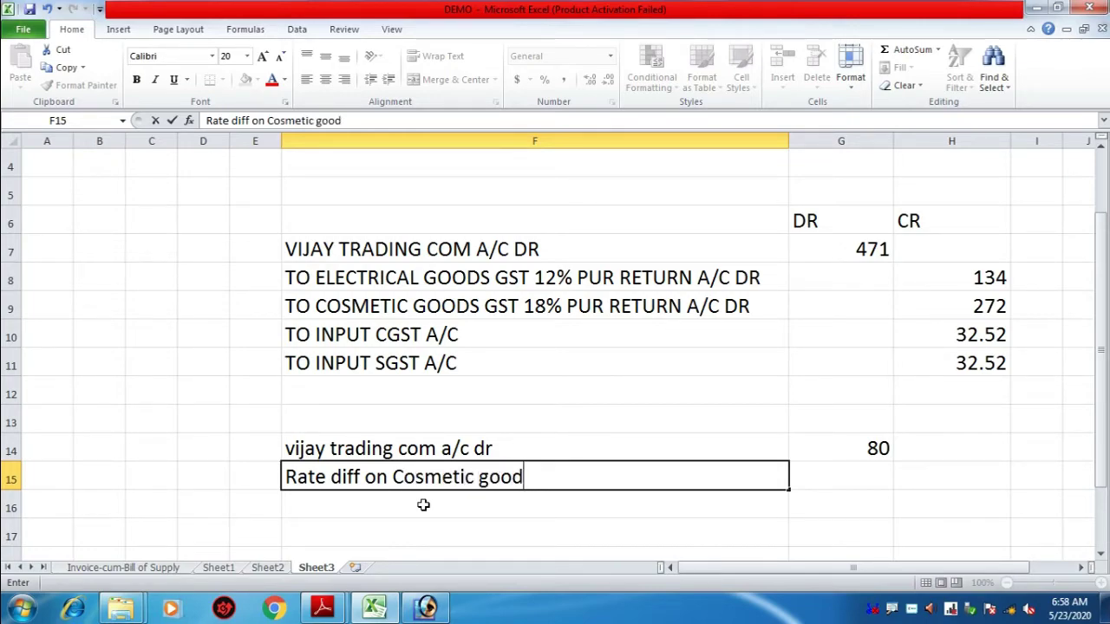
type("s gst 18")
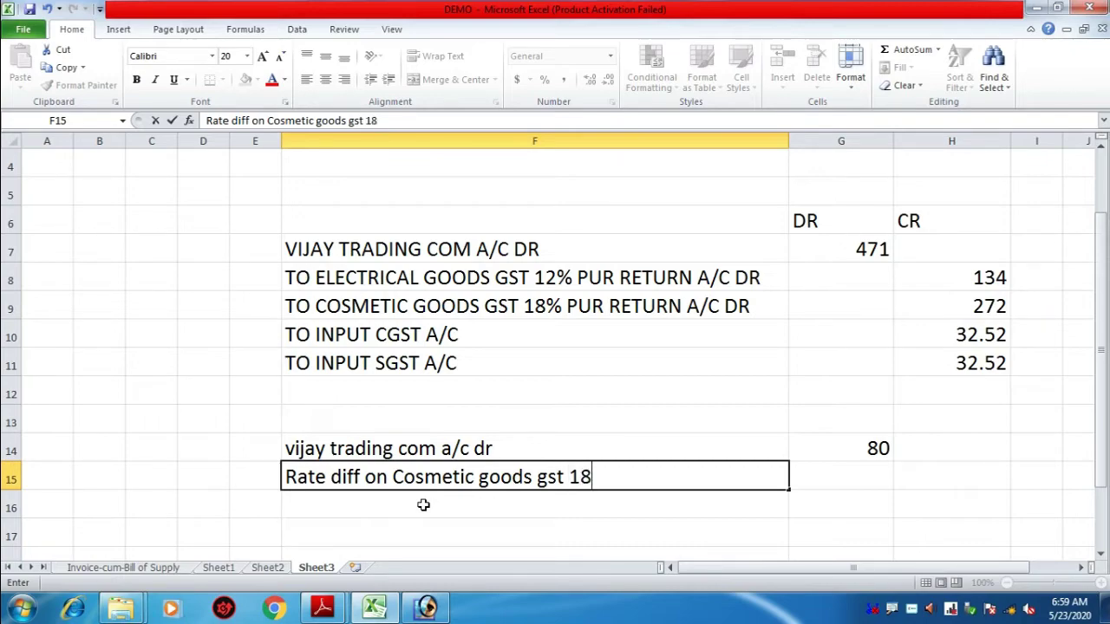
type("%")
key("Tab")
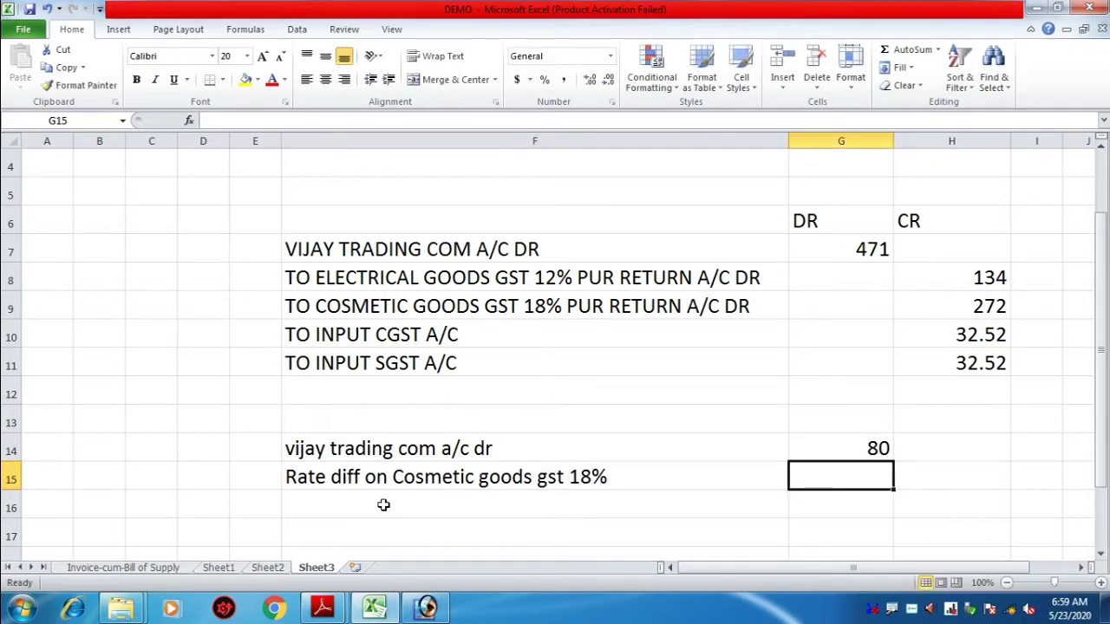
- Look up the credit note's taxable amount in Adobe Reader and enter 67.80 in H15 of the Excel sheet
left_click(322, 607)
left_click(267, 508)
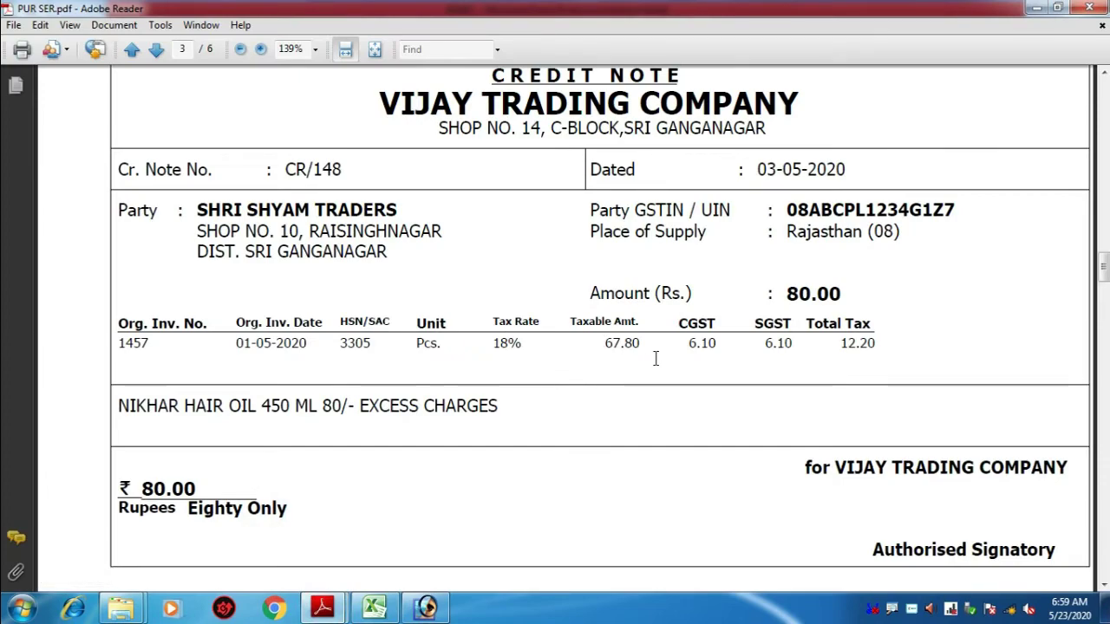
left_click(377, 607)
key("Right")
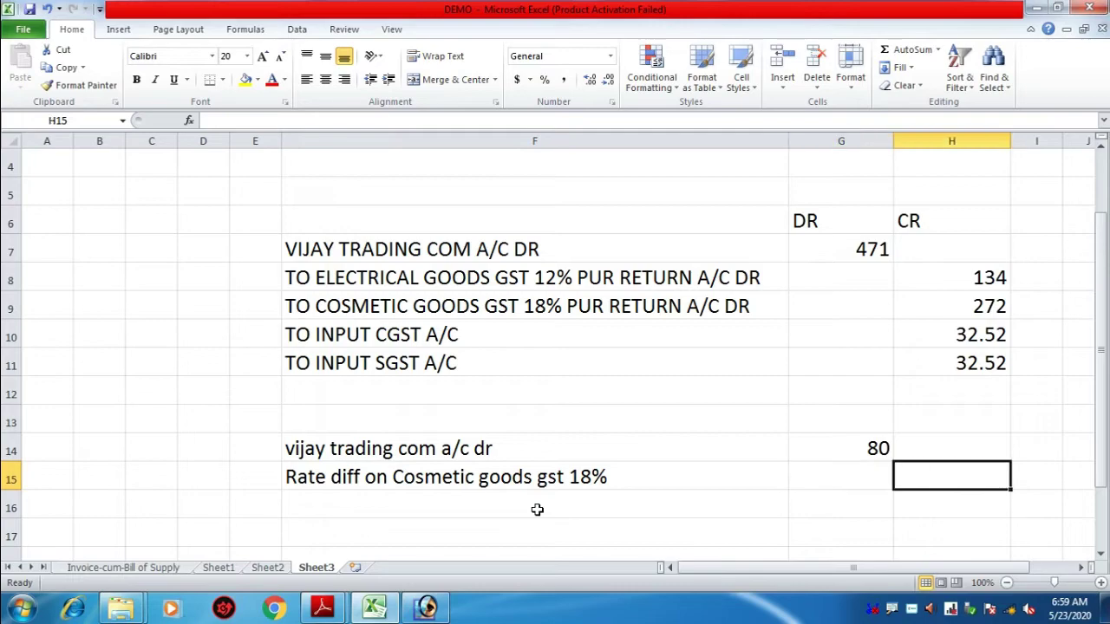
type("67.80")
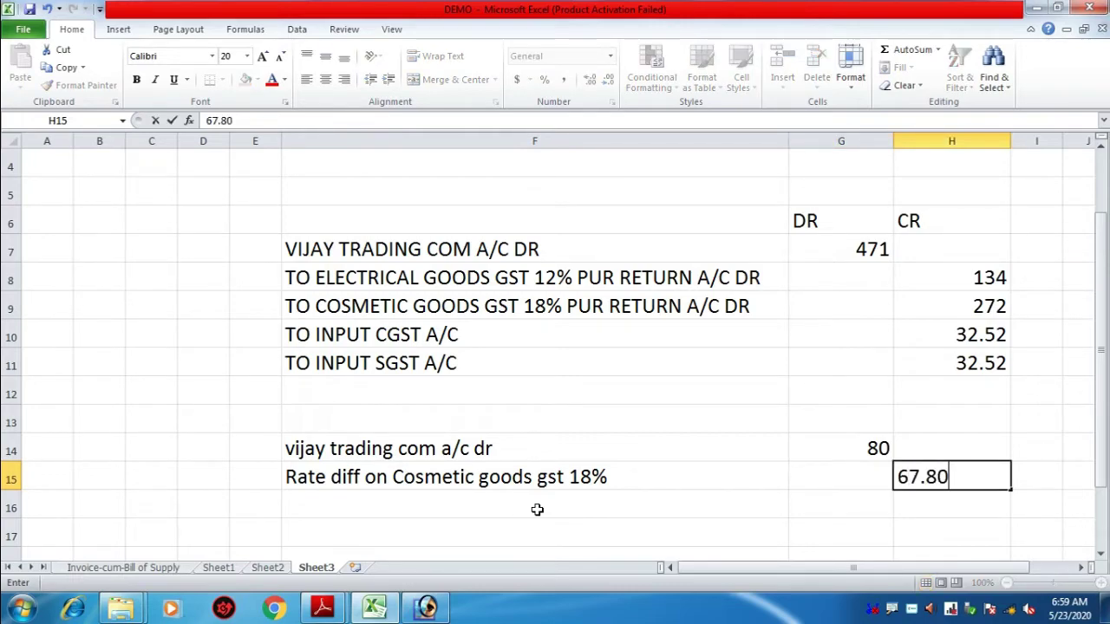
key("Return")
- Add the CGST line with input cgst tax in F16 and a credit of 6.1 in H16
key("Left")
key("Left")
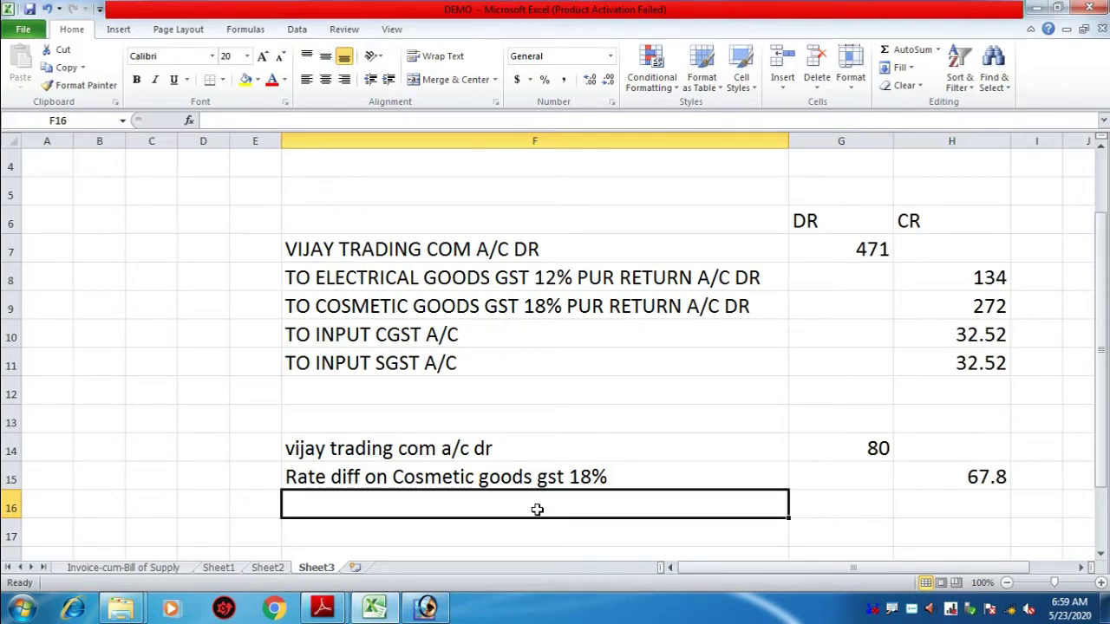
type("inpu")
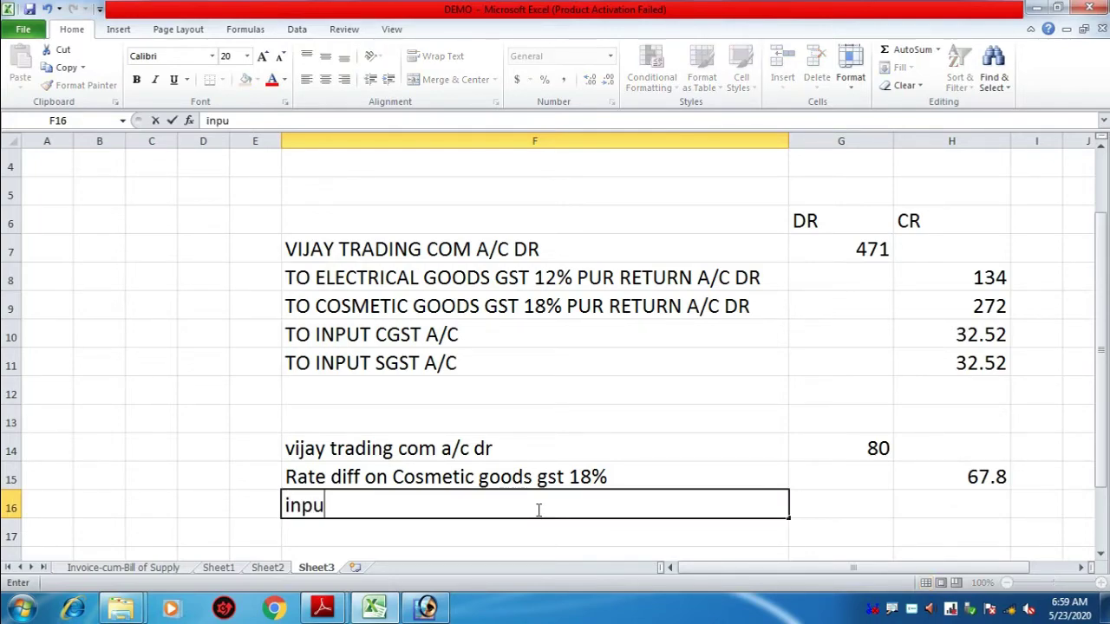
type("t cgst tax")
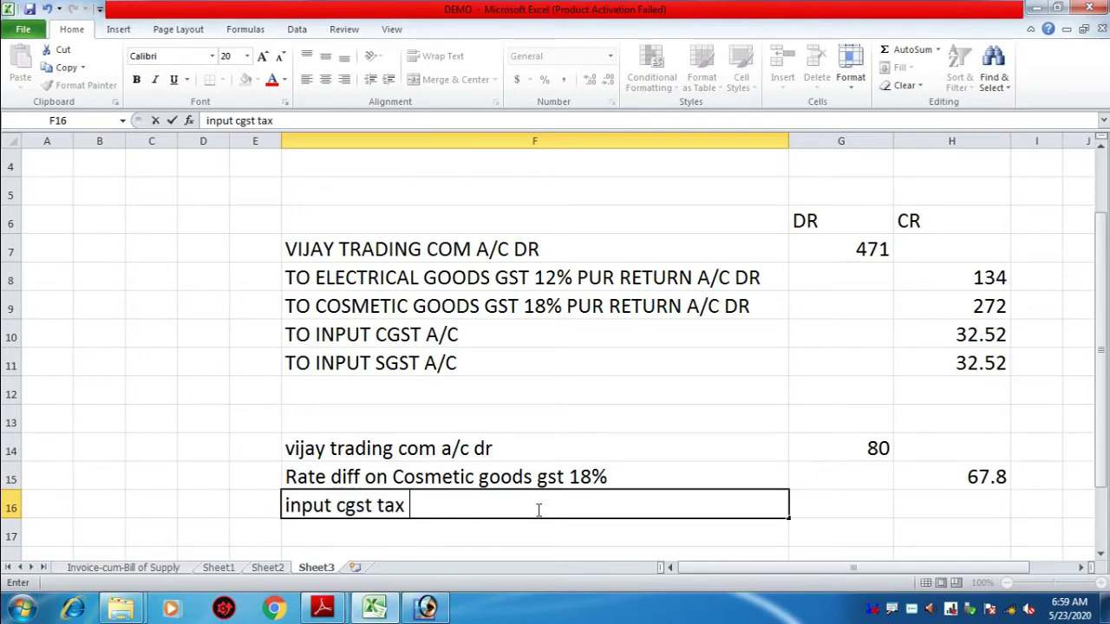
key("Tab")
key("Tab")
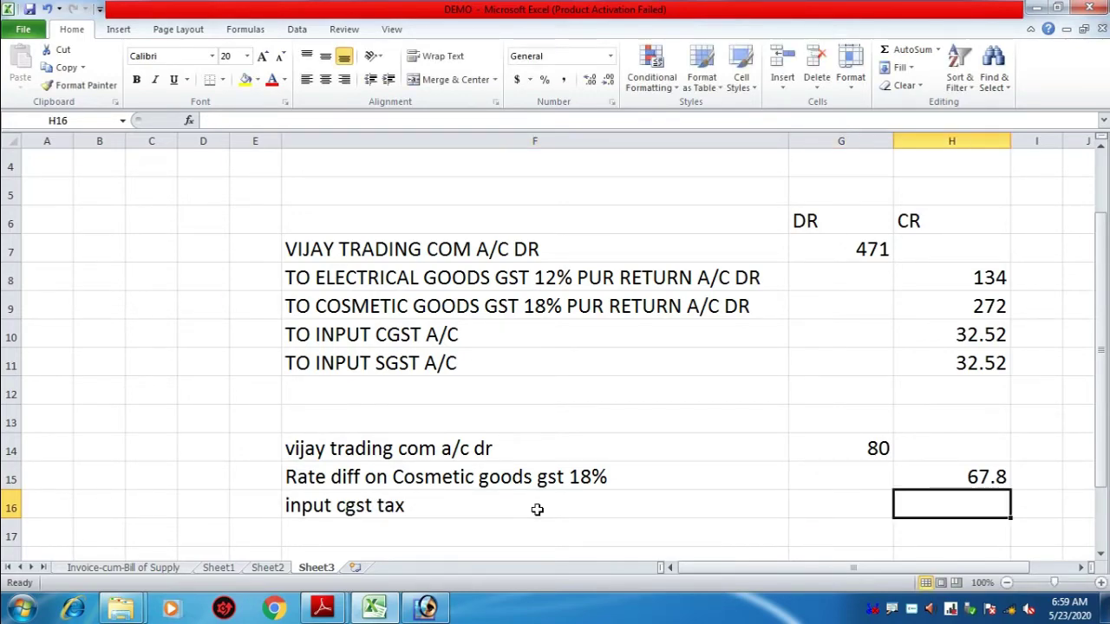
type("6.1")
key("Return")
- Label F17 as input sgst tax, adapting the autocompleted CGST text
key("Left")
key("Left")
key("Left")
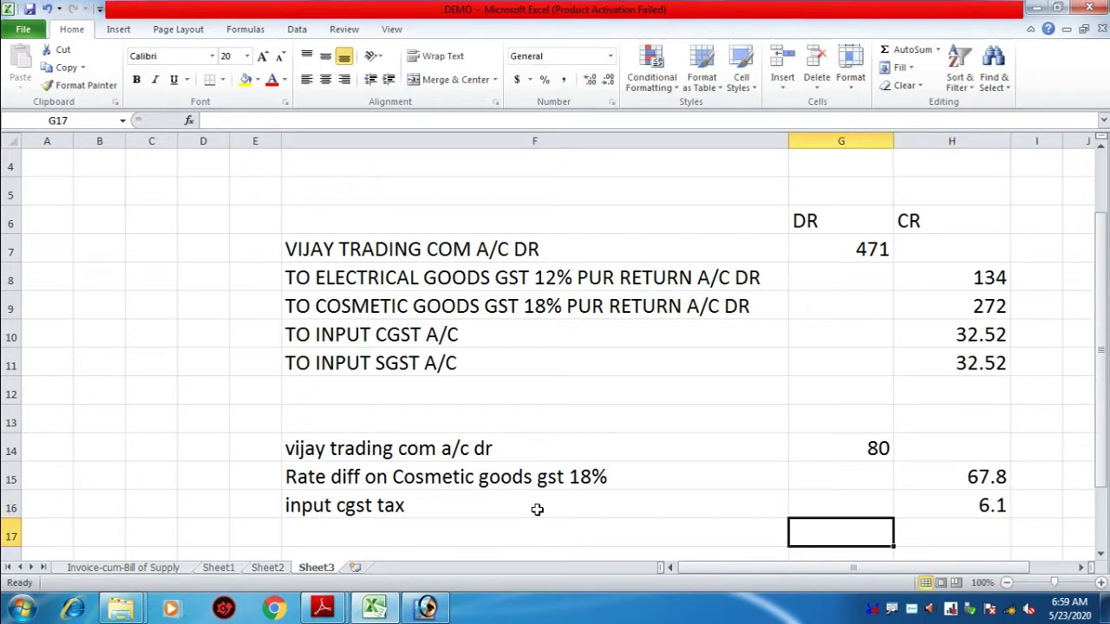
key("Right")
type("i")
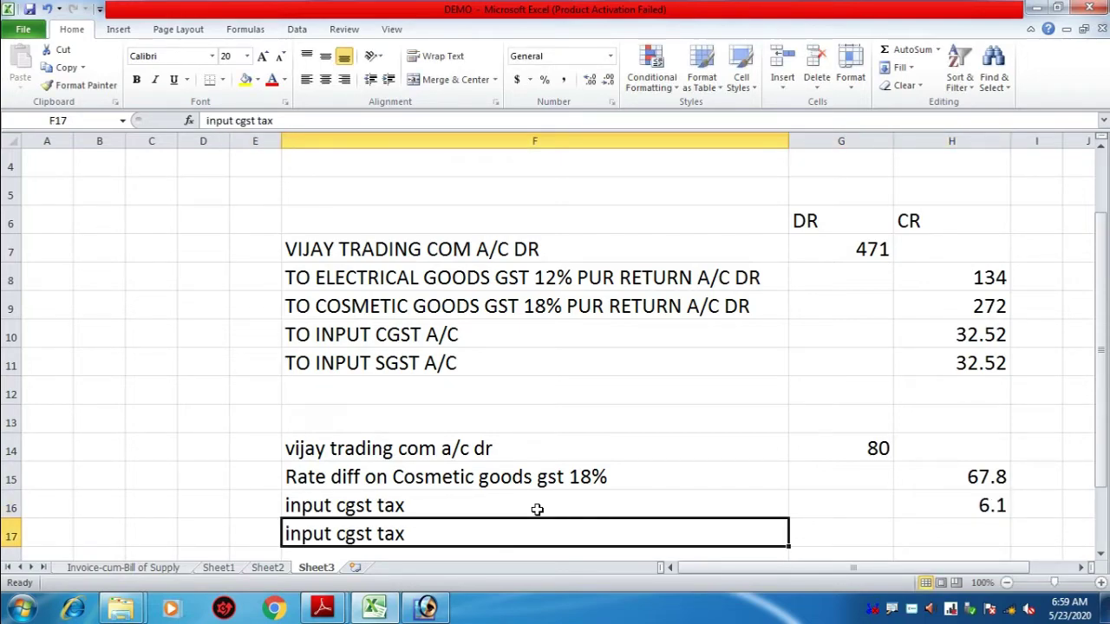
key("F2")
key("Left")
key("Left")
key("Left")
key("Left")
key("Left")
key("Left")
key("Left")
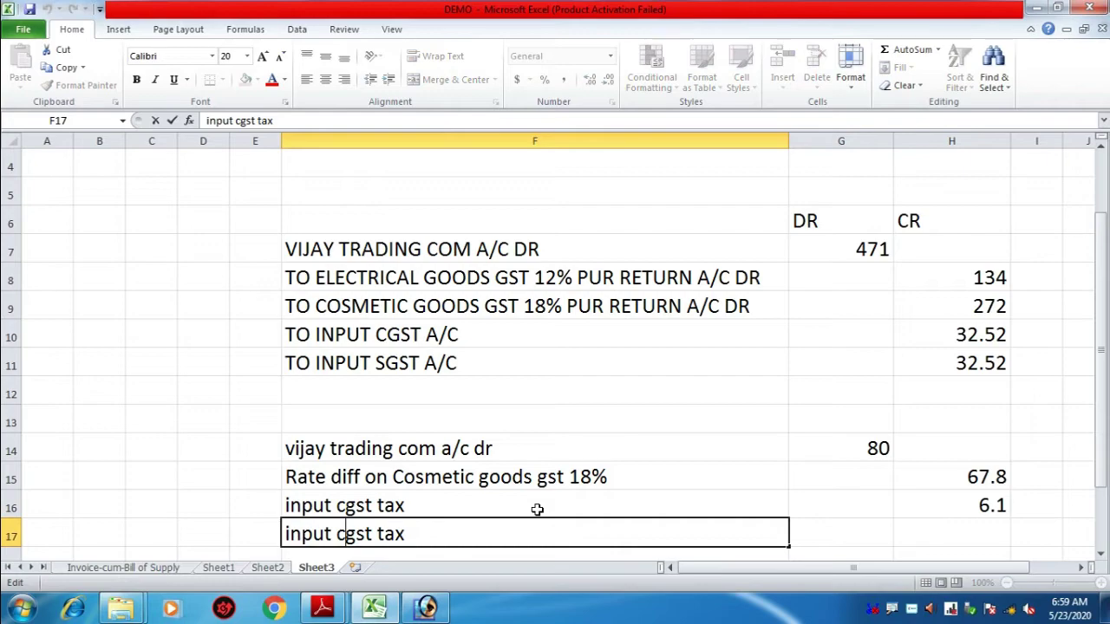
key("BackSpace")
type("s")
key("Right")
key("End")
key("Return")
- Enter 6.1 in H17 as the credit amount of the SGST line
key("Up")
key("Up")
key("Right")
key("Right")
key("Down")
type("6.1")
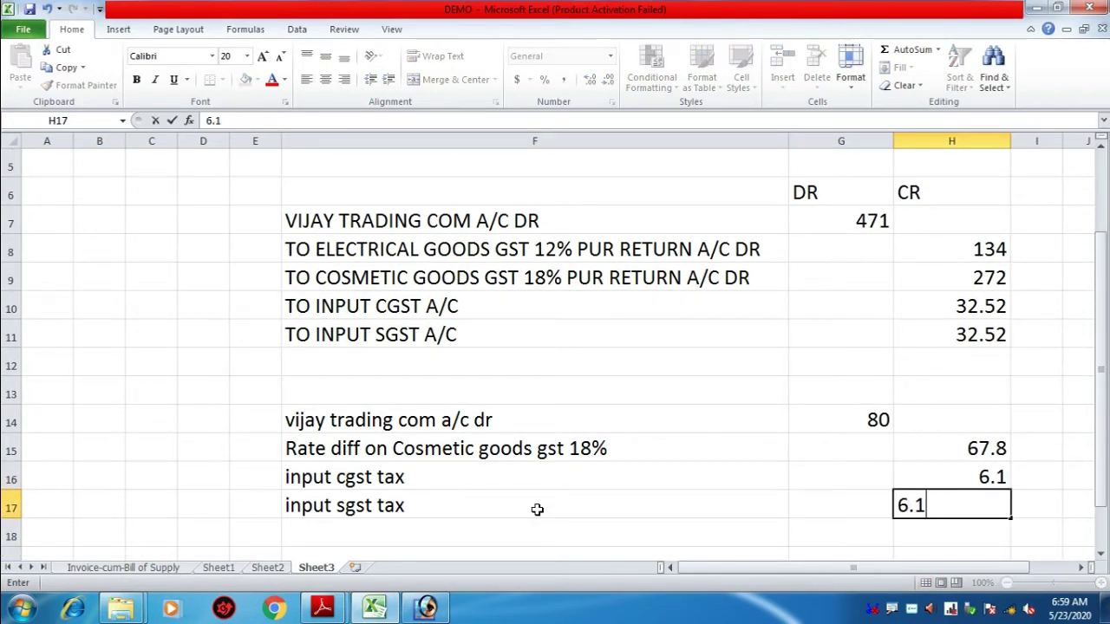
key("Return")
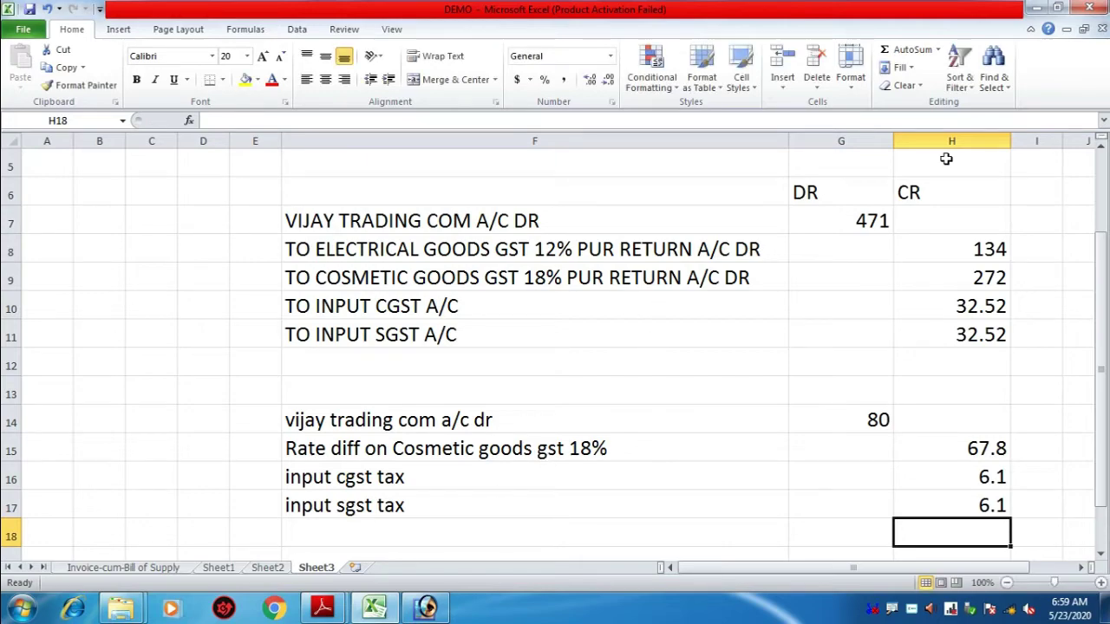
- Apply the comma number style with two decimals to the whole CR column H
left_click(951, 142)
left_click(564, 79)
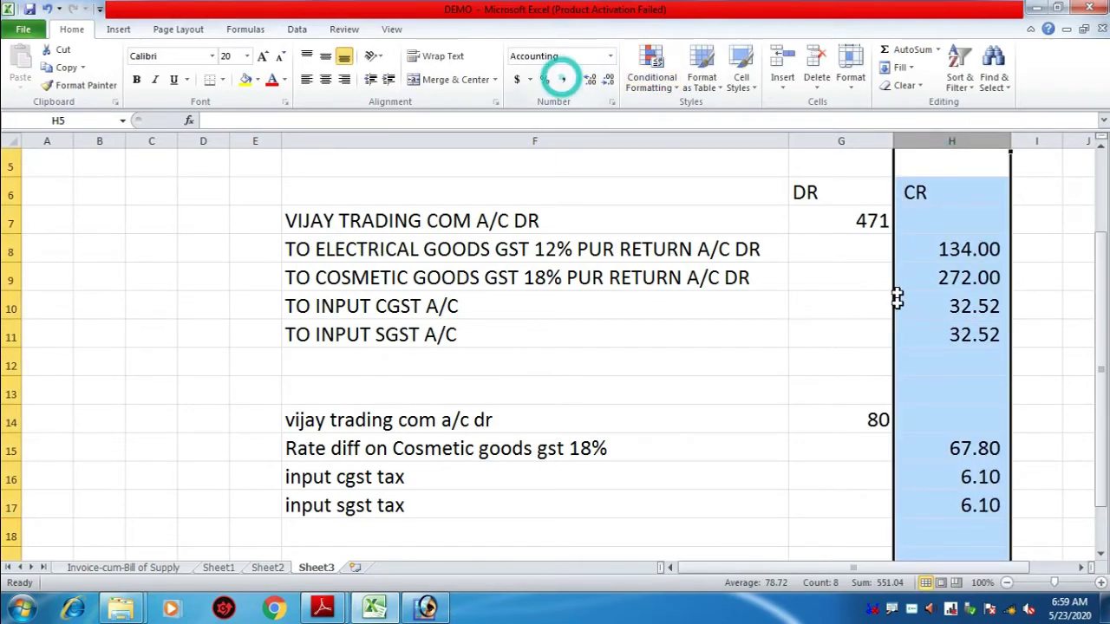
left_click(954, 393)
scroll(954, 429, "down", 2)
left_click(924, 359)
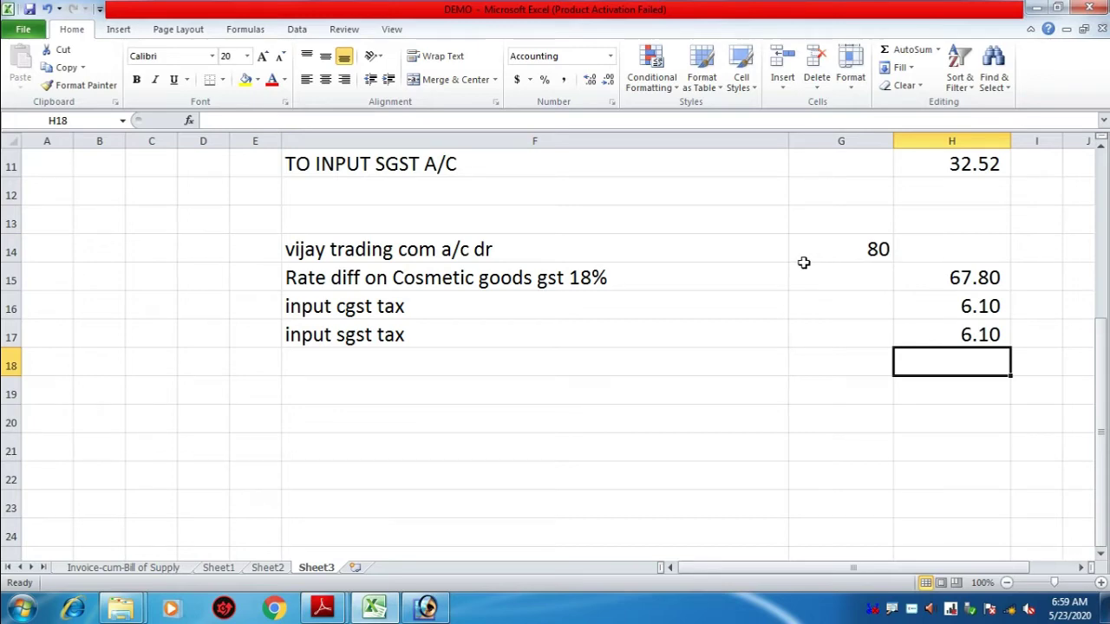
- Append dir income to the Rate diff on Cosmetic goods gst 18% label in F15
left_click(846, 246)
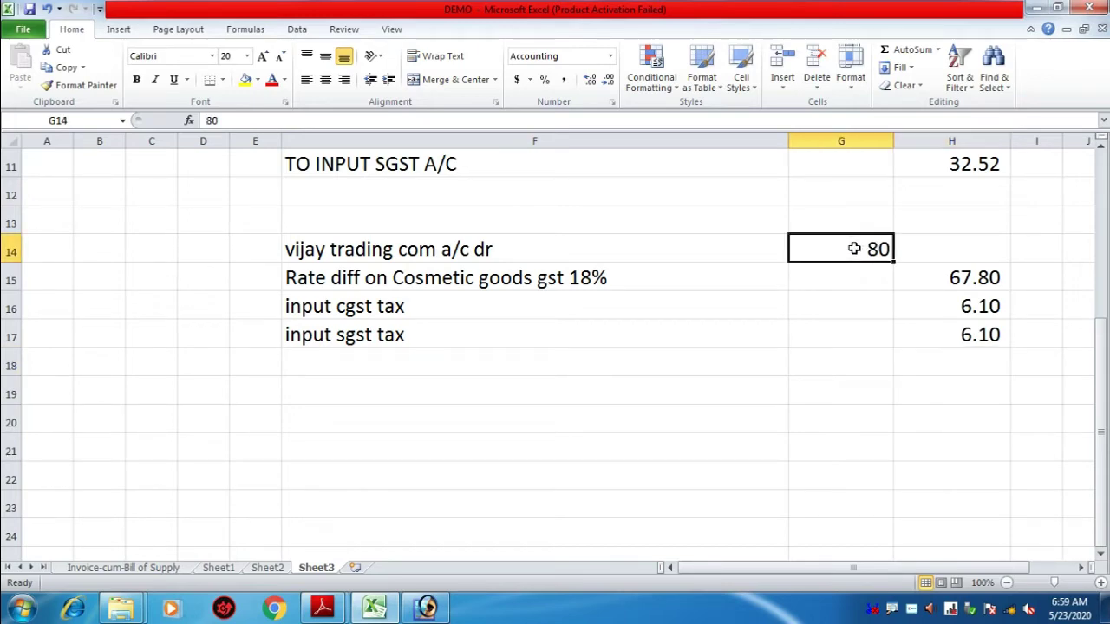
left_click(503, 282)
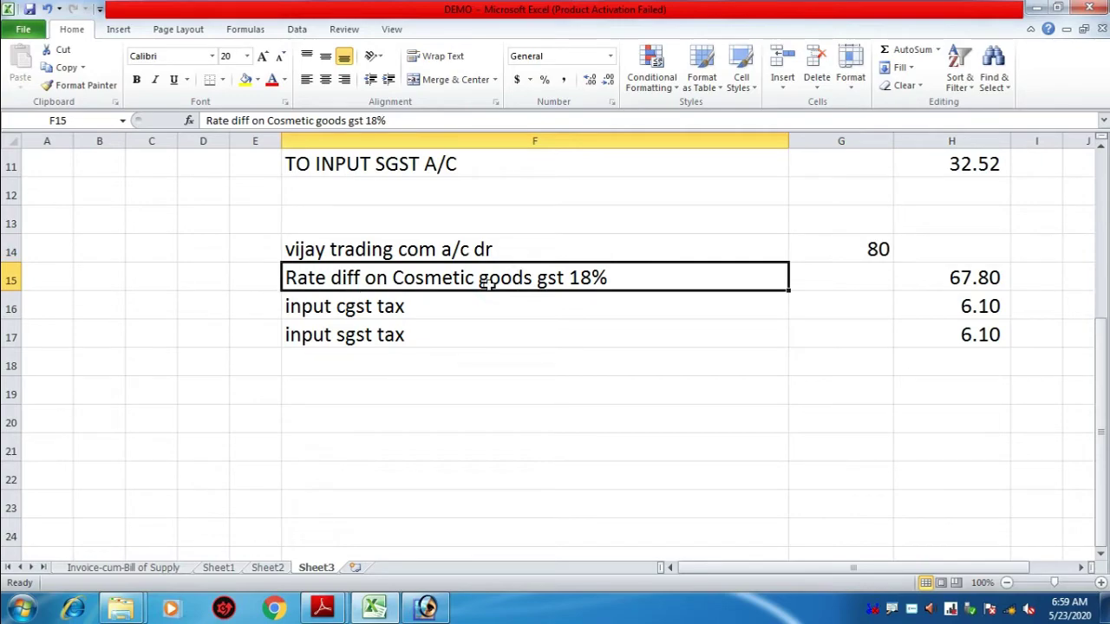
double_click(621, 280)
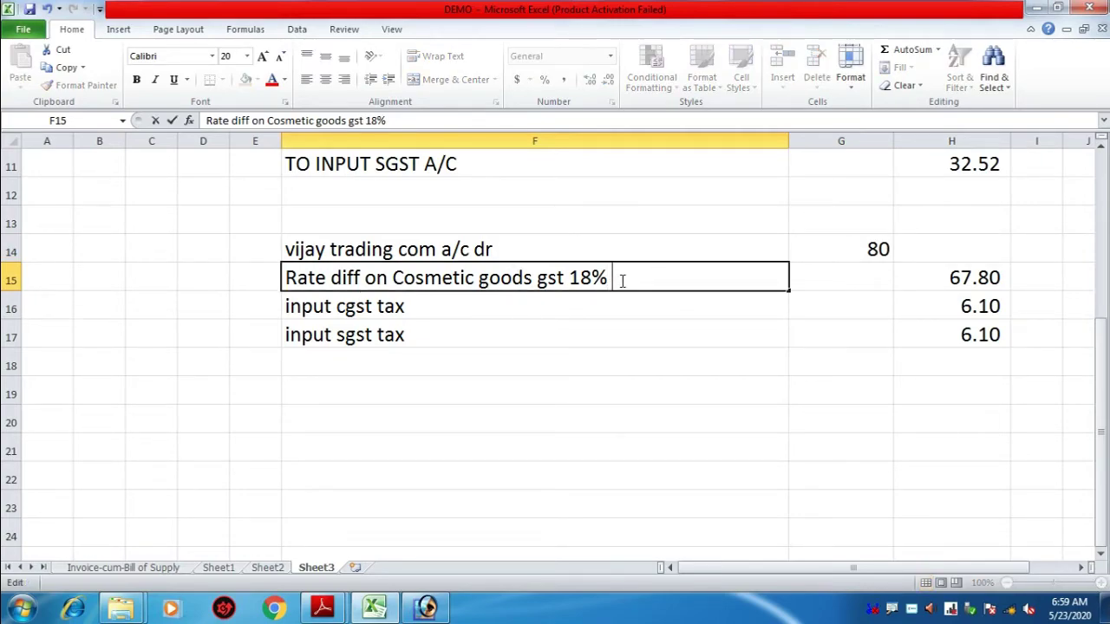
type("dir income")
key("Return")
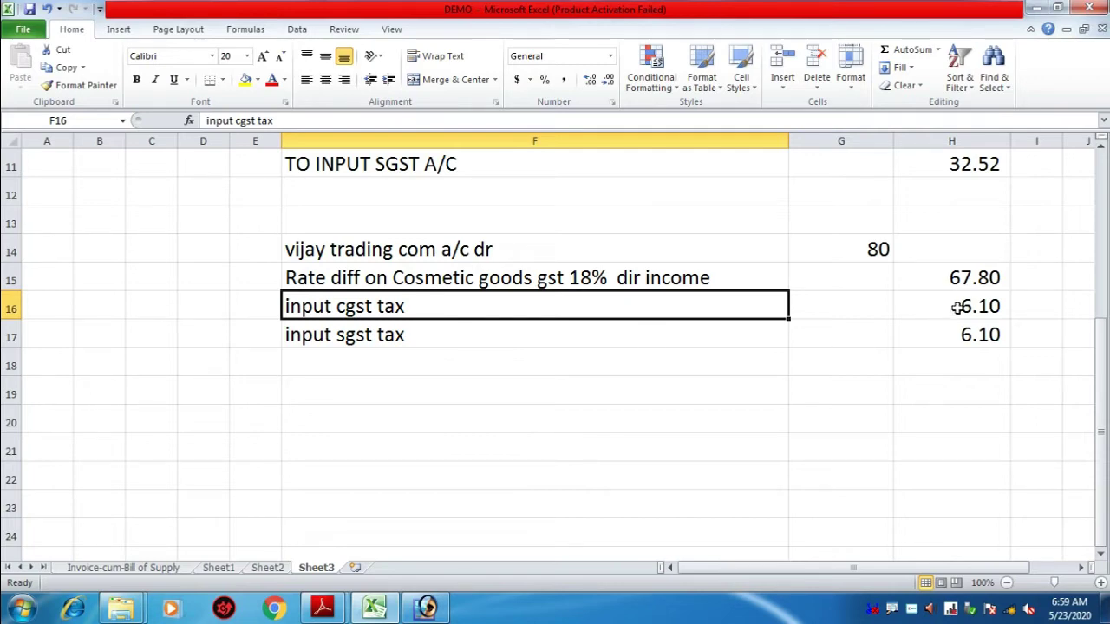
left_click(681, 337)
left_click(957, 335)
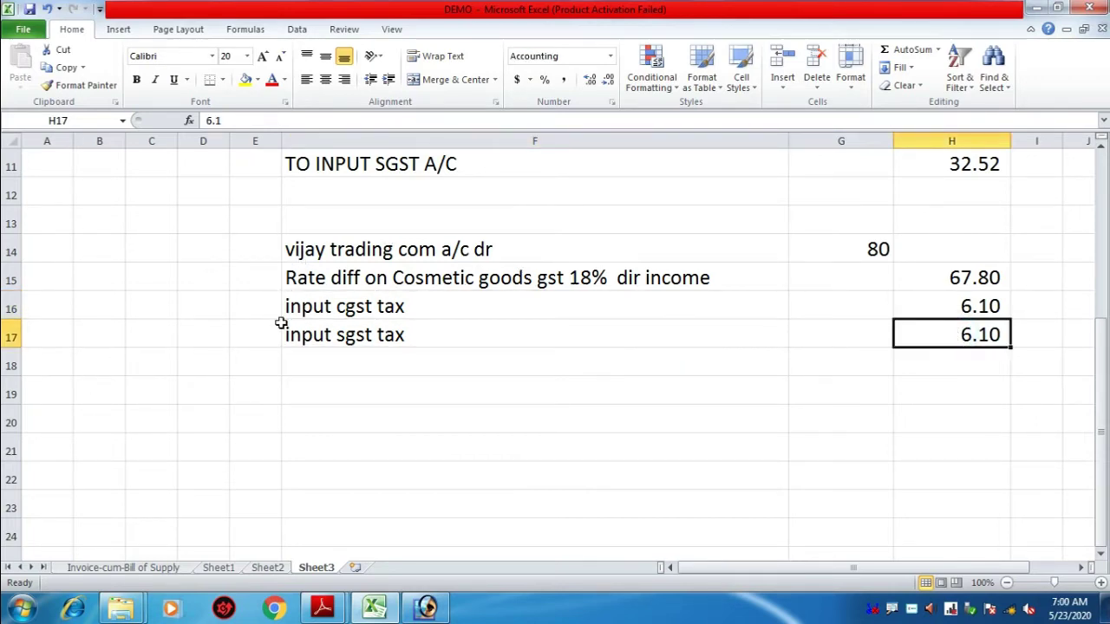
- Switch to the tax-free Vijay Trading credit note PDF in Adobe Reader and examine its debit, credit and target scheme details
left_click(322, 607)
left_click(387, 557)
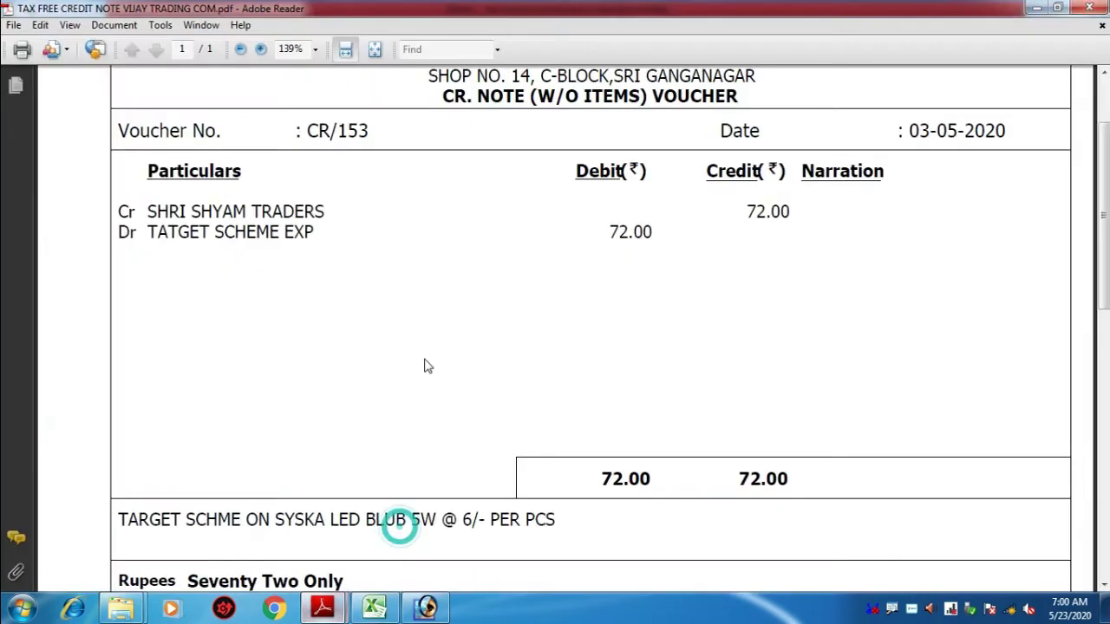
scroll(429, 286, "up", 2)
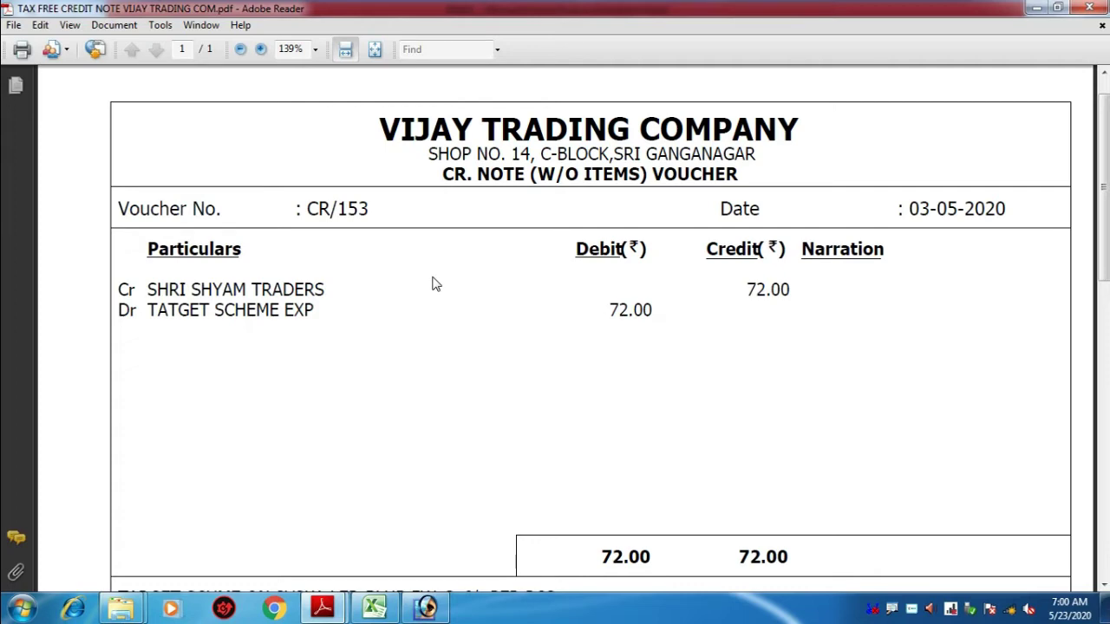
scroll(436, 284, "down", 2)
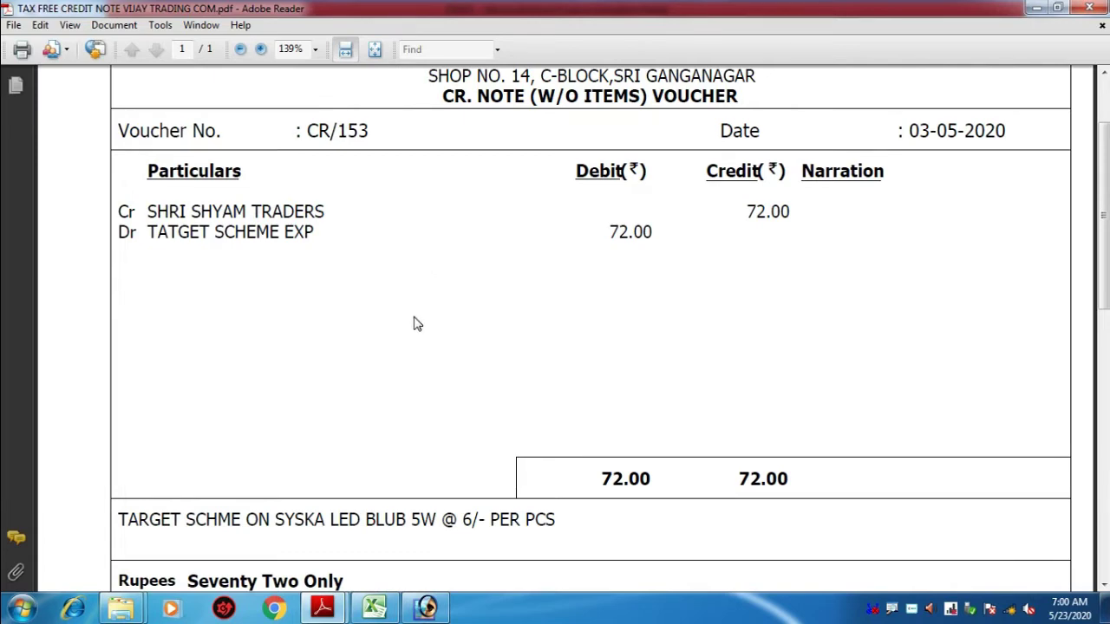
scroll(415, 323, "up", 1)
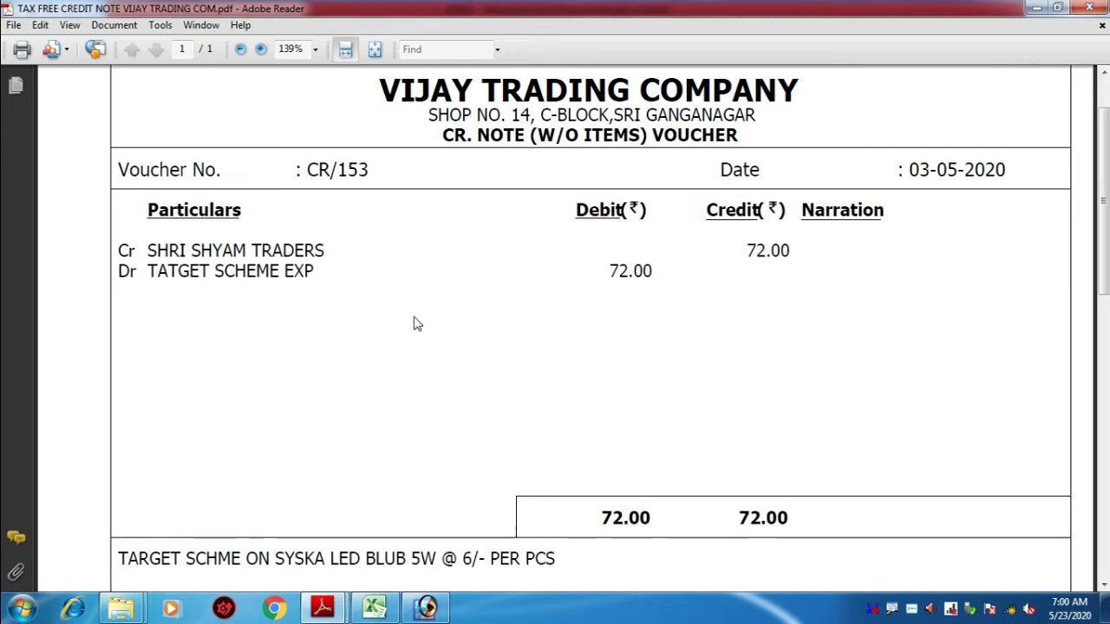
scroll(362, 379, "down", 1)
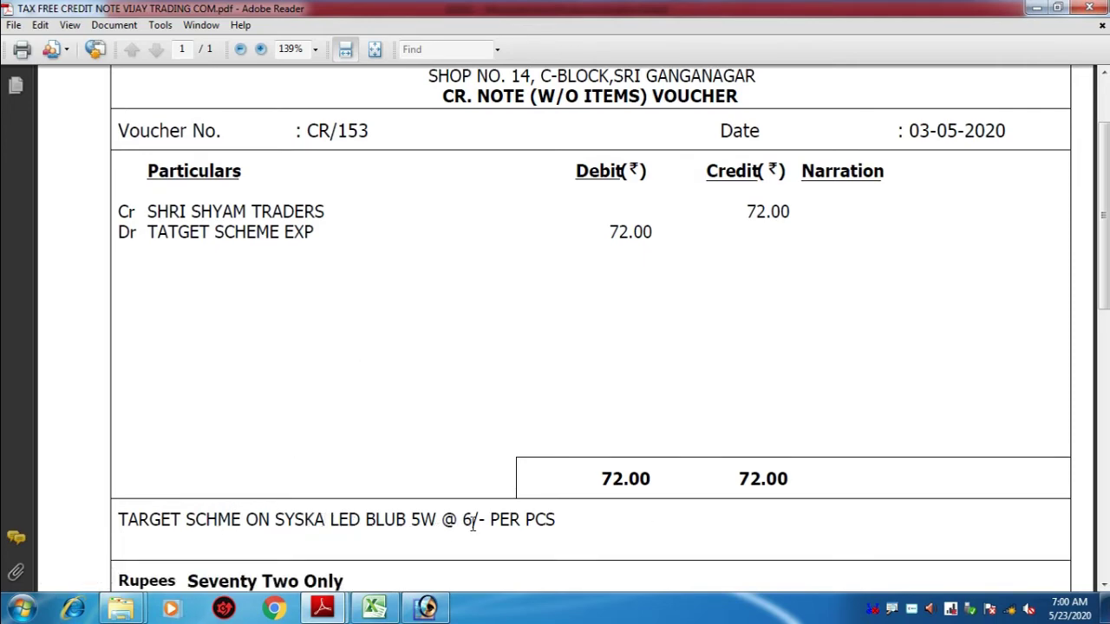
scroll(468, 386, "up", 1)
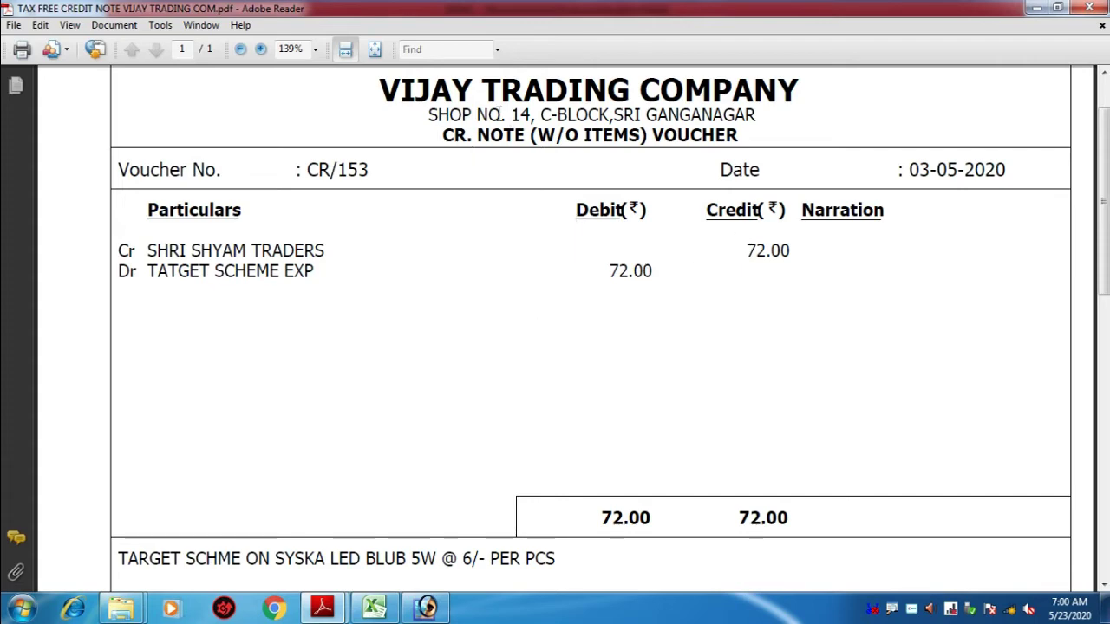
double_click(741, 247)
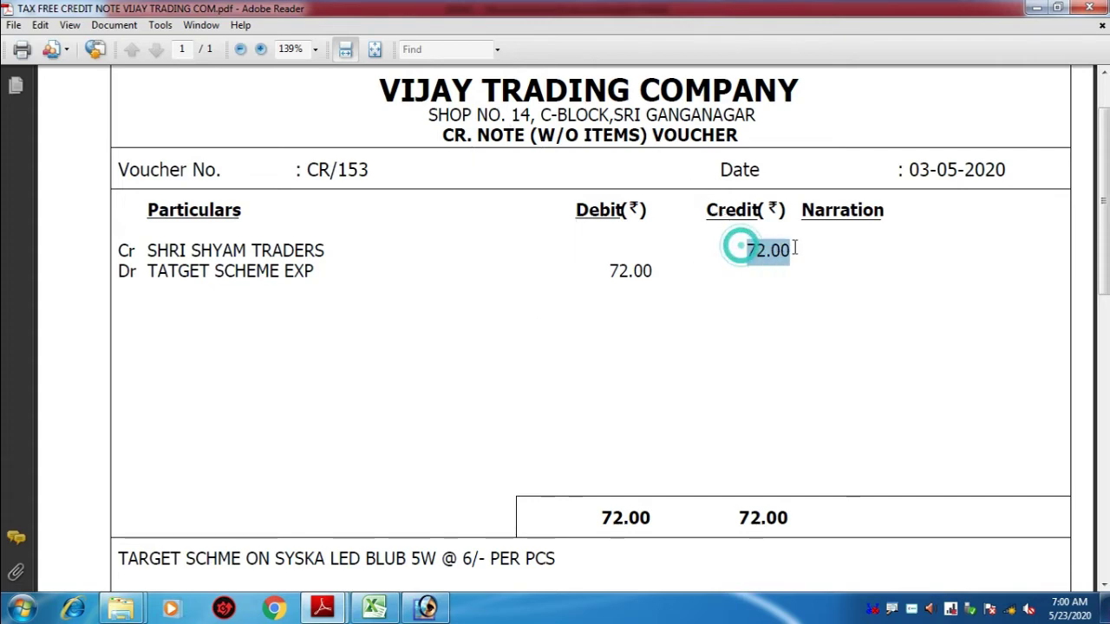
left_click(747, 328)
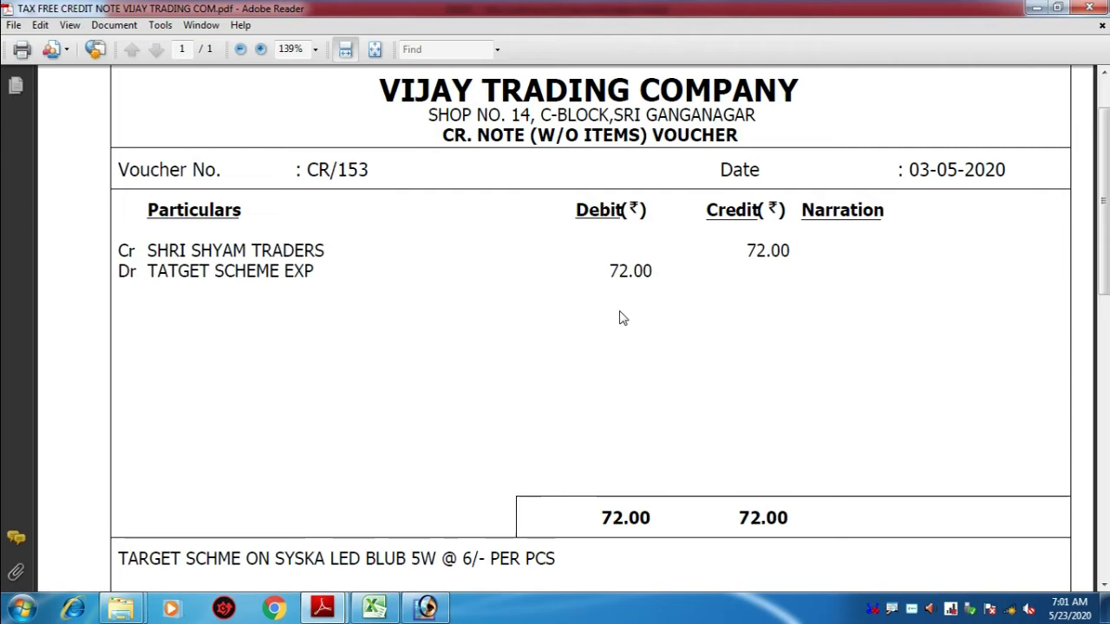
- Return to Excel and start a new entry with VIAJY TRADING COM A/C DR in F20 and a debit of 72 in G20
left_click(382, 614)
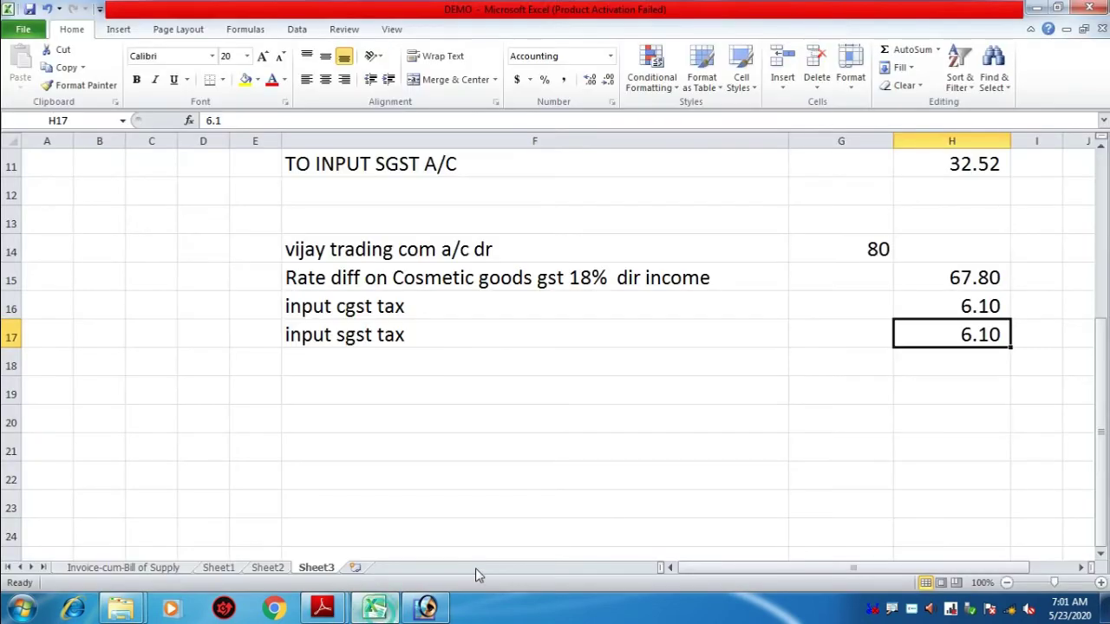
left_click(390, 425)
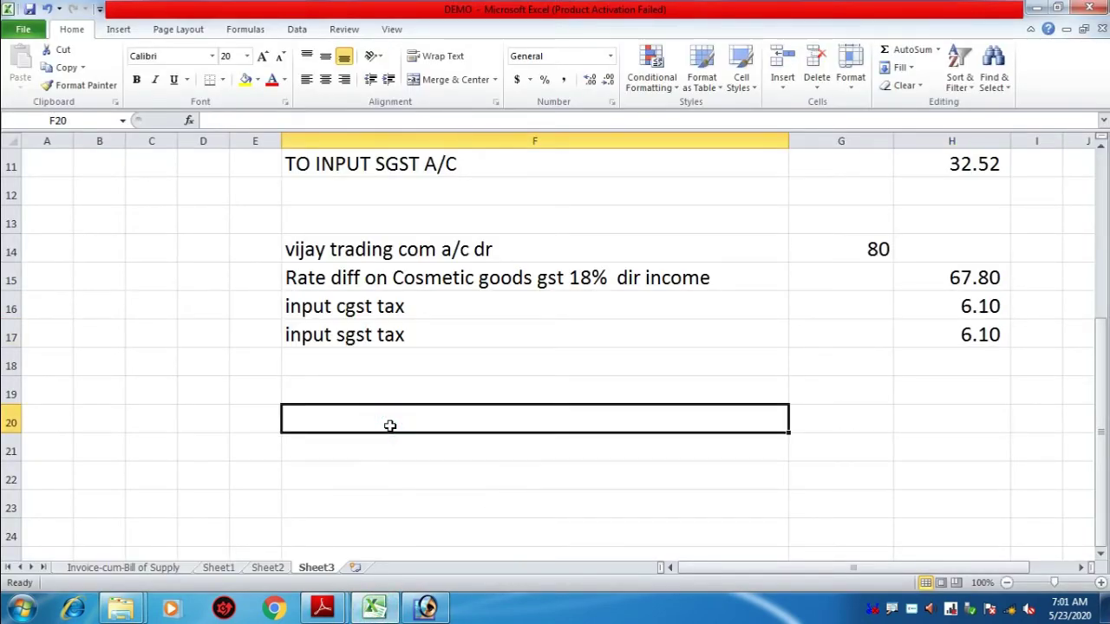
type("VIAJY TR")
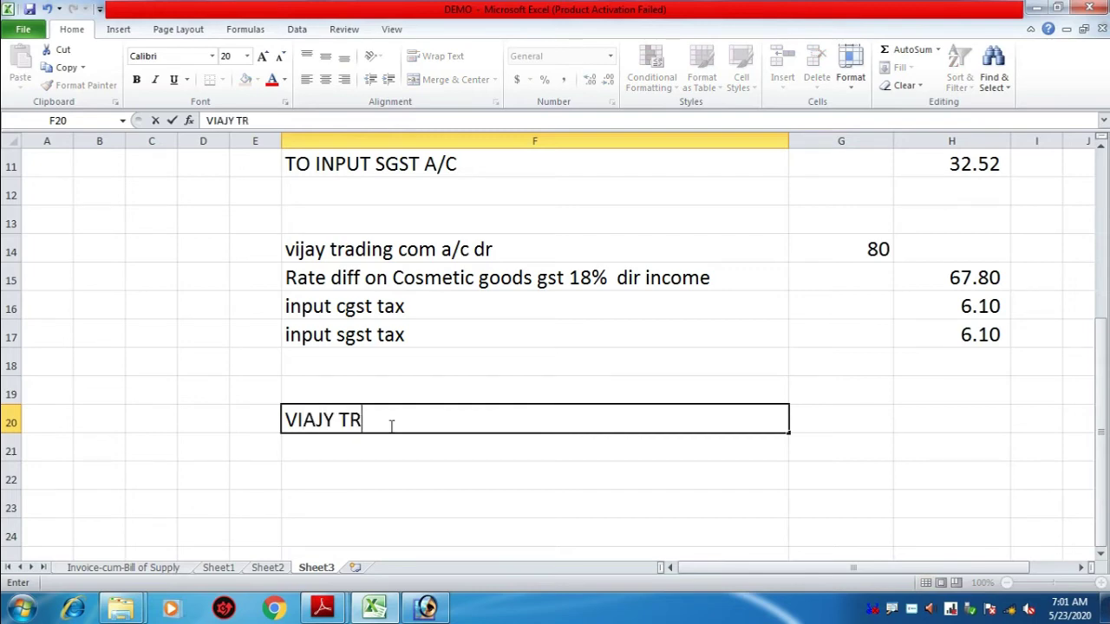
type("ADING COM")
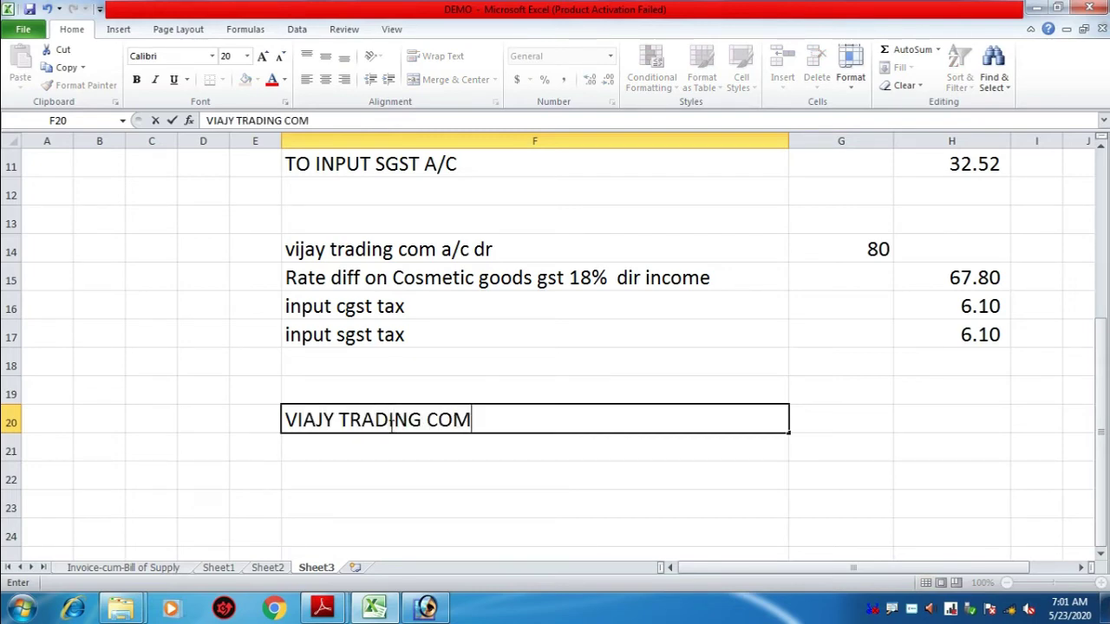
type(" A/C DR")
key("Tab")
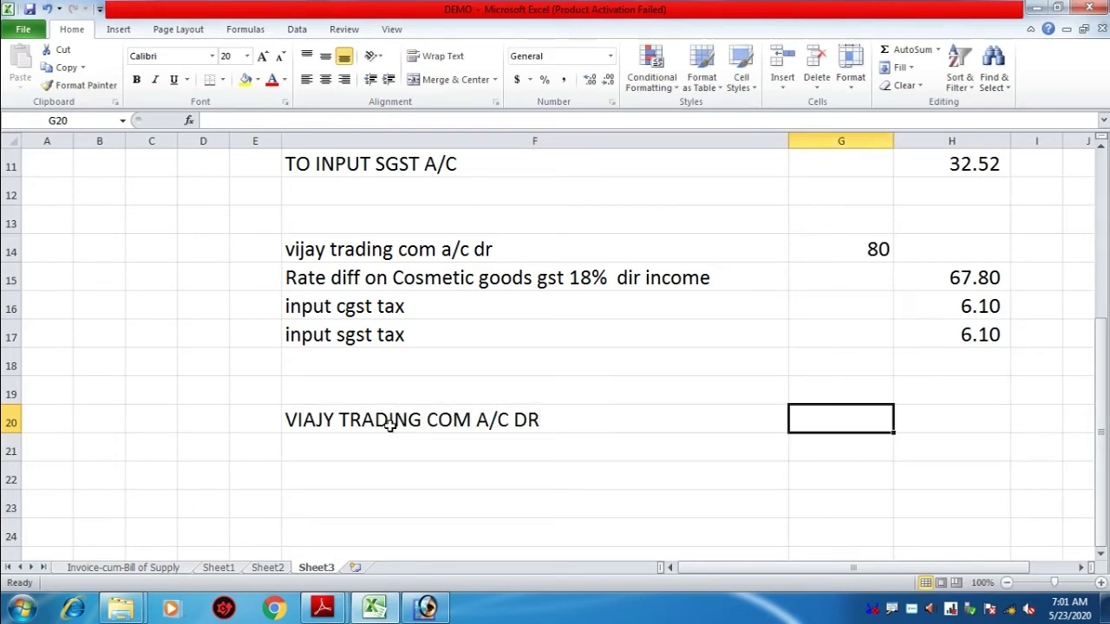
type("72")
key("Return")
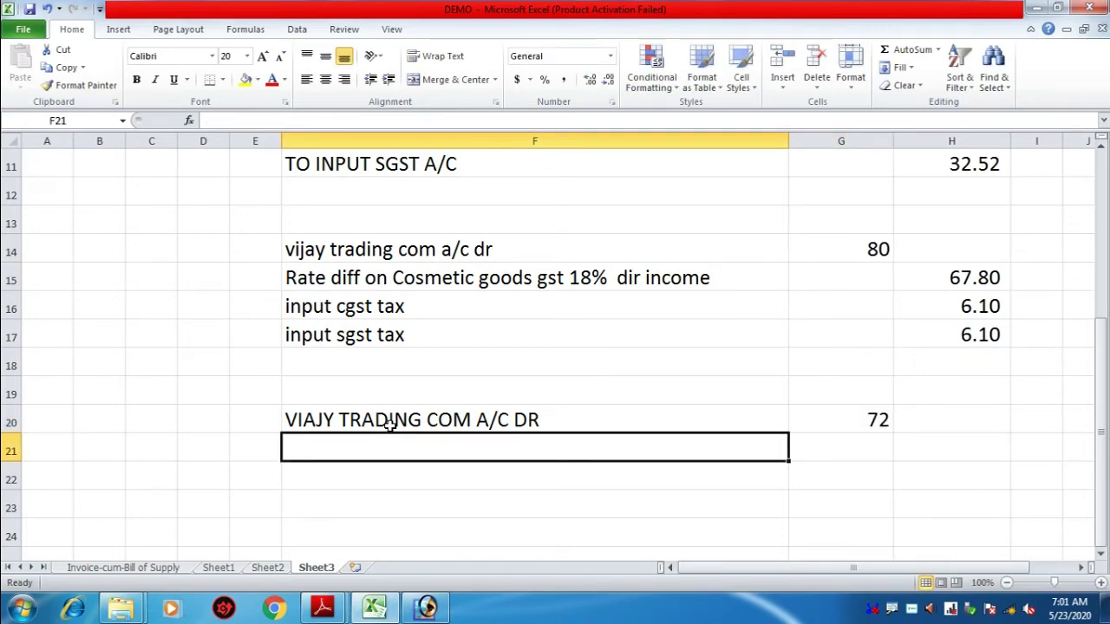
- Label the credit line in F21 as TARGET SCHME REC ON ELE GOODS
type("S")
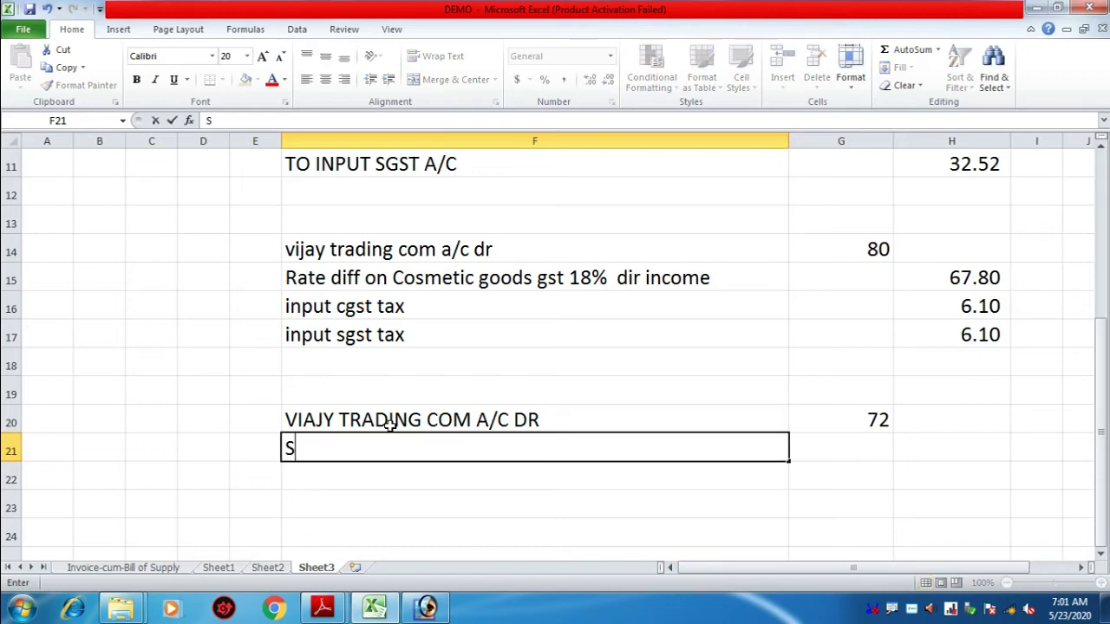
key("BackSpace")
type("TARGET SCHME")
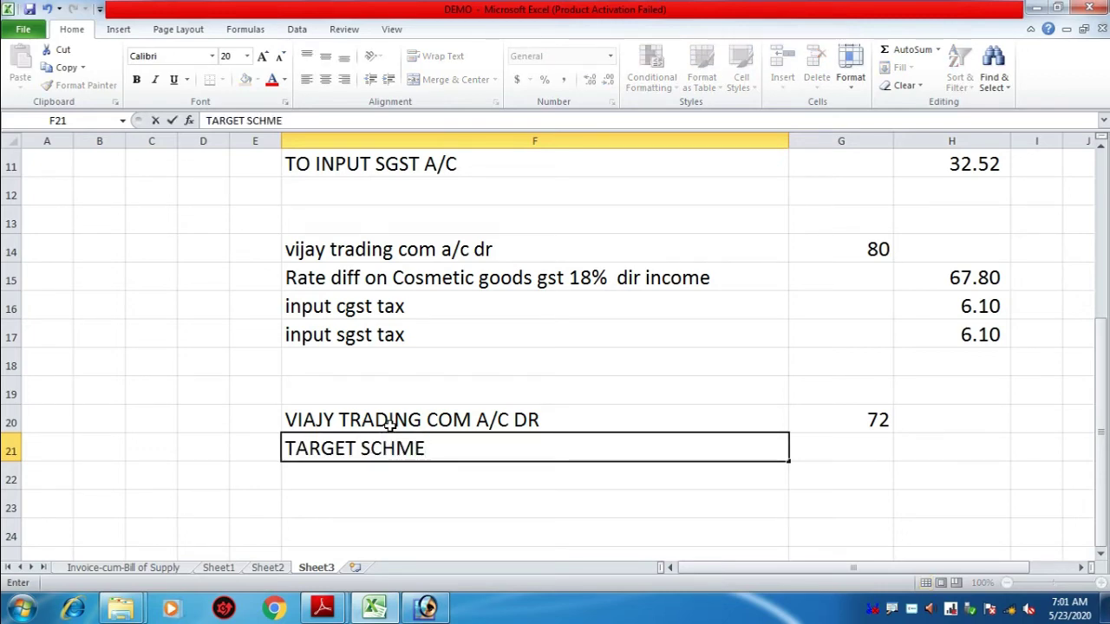
type(" REC ON COS")
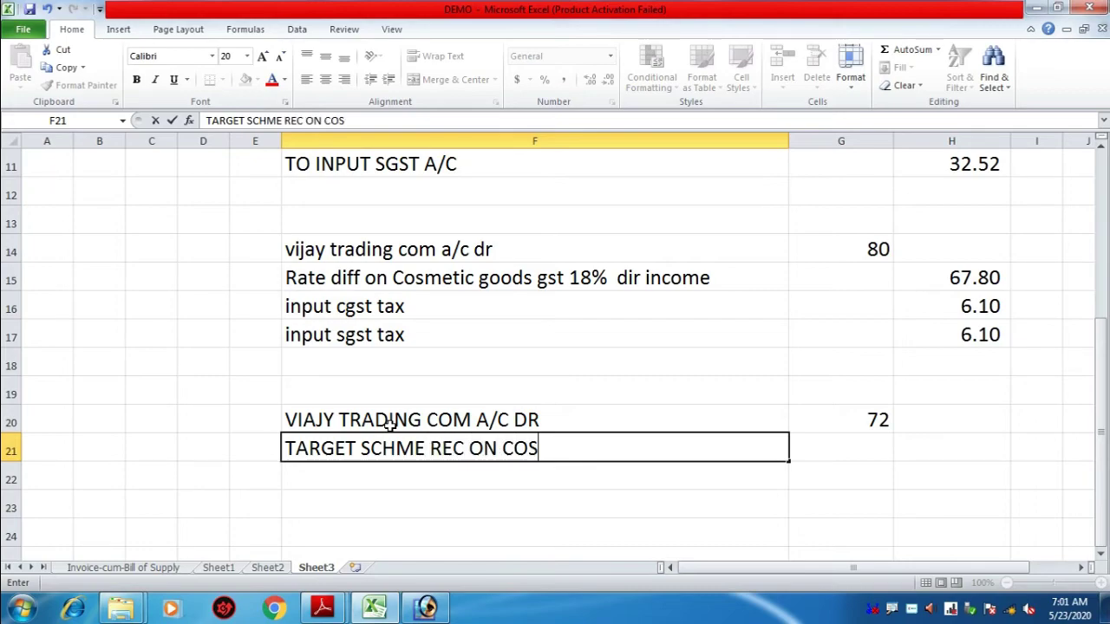
type("METIC GOODS")
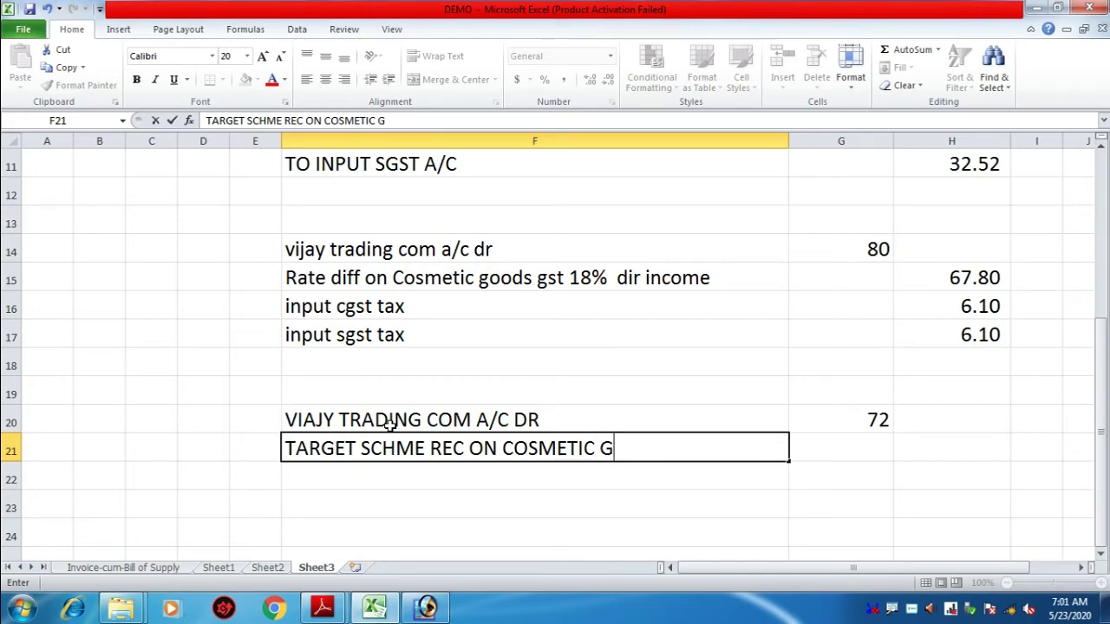
key("BackSpace")
key("BackSpace")
key("BackSpace")
key("BackSpace")
key("BackSpace")
key("BackSpace")
key("BackSpace")
key("BackSpace")
key("BackSpace")
key("BackSpace")
key("BackSpace")
key("BackSpace")
key("BackSpace")
key("BackSpace")
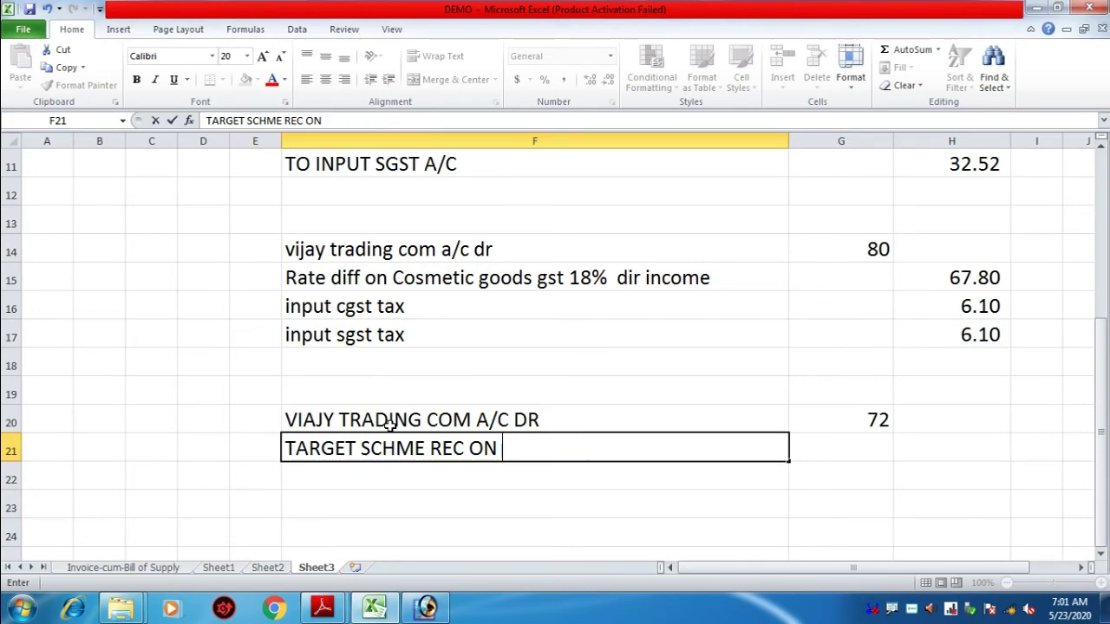
type("ELE GOODS")
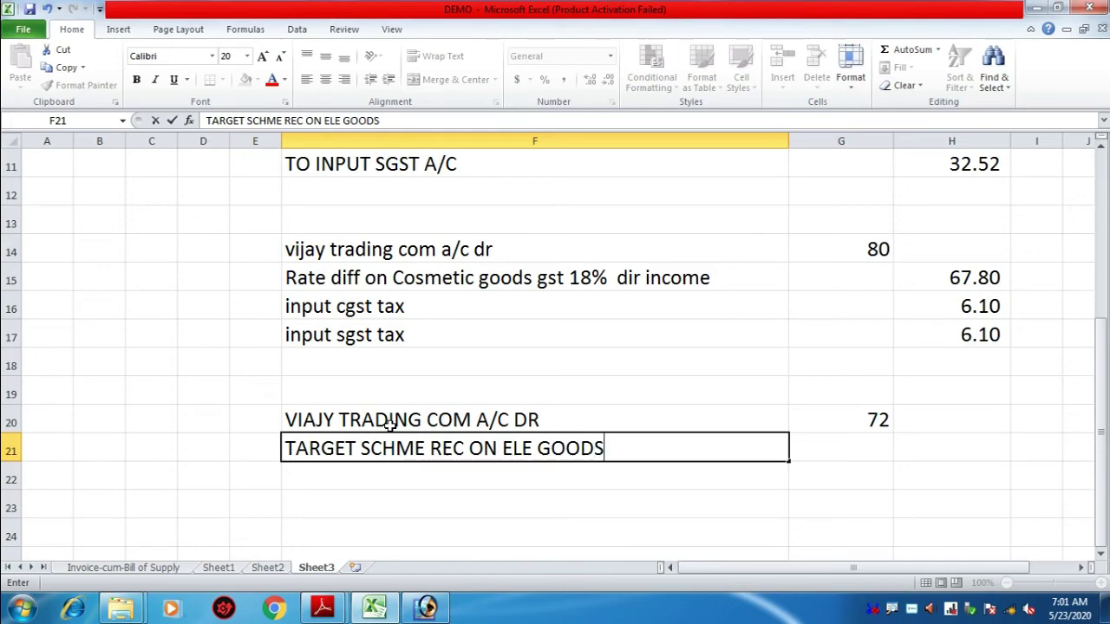
- Enter 72 in H21 as the credit amount of the target scheme line
key("Up")
key("Right")
key("Down")
key("Right")
type("72")
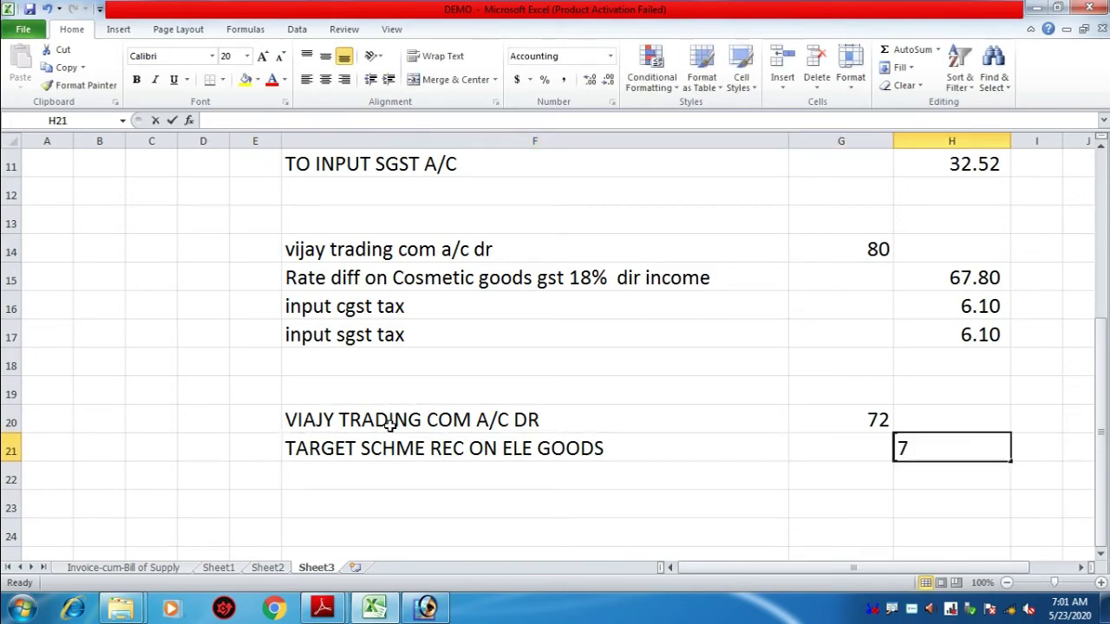
key("Return")
key("Left")
key("Left")
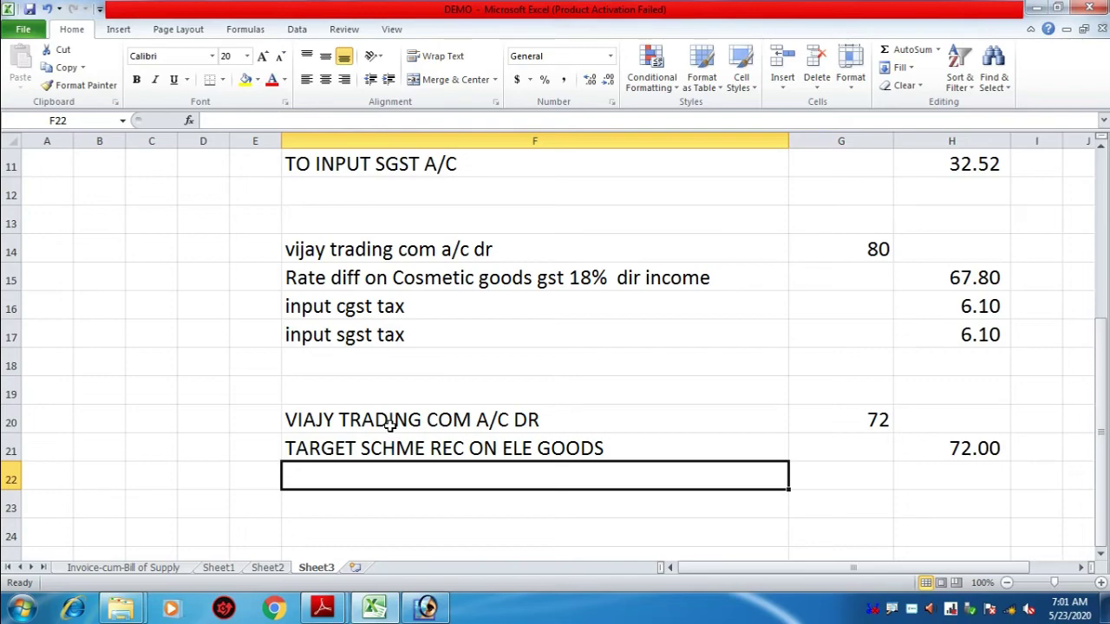
- Add the note IND INCOME in F22 below the target scheme line
key("Up")
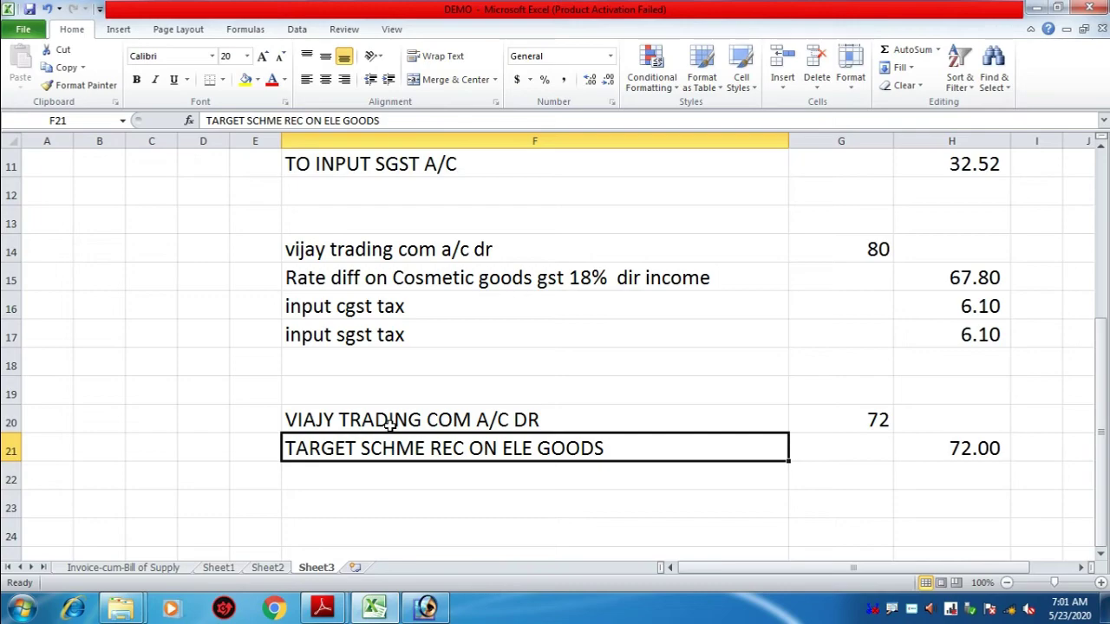
key("Down")
type("IND INCOME")
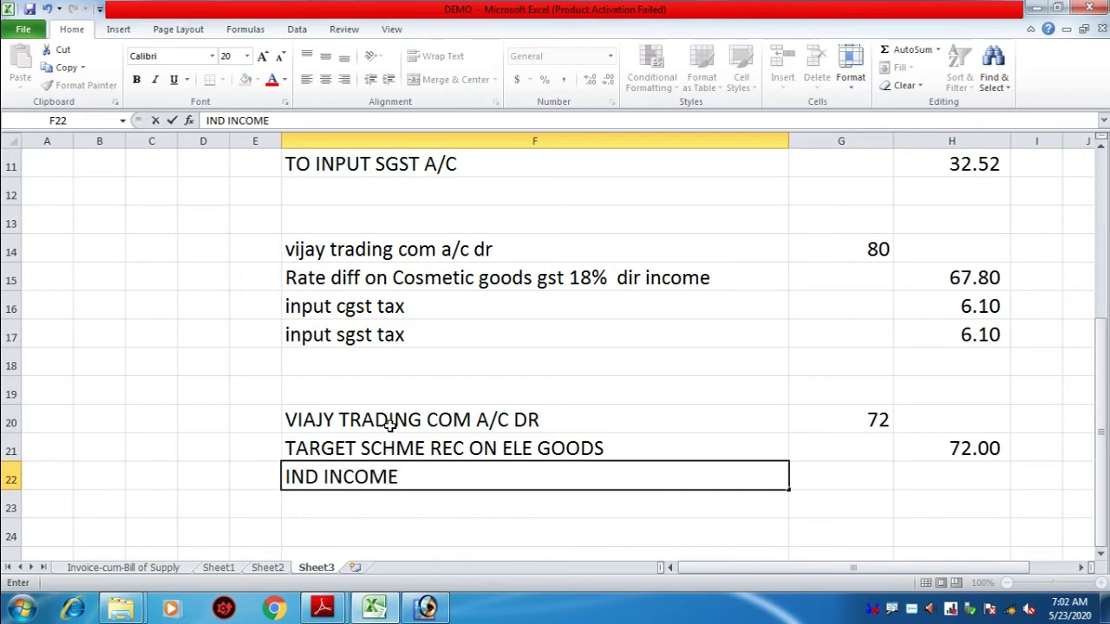
key("Return")
key("Up")
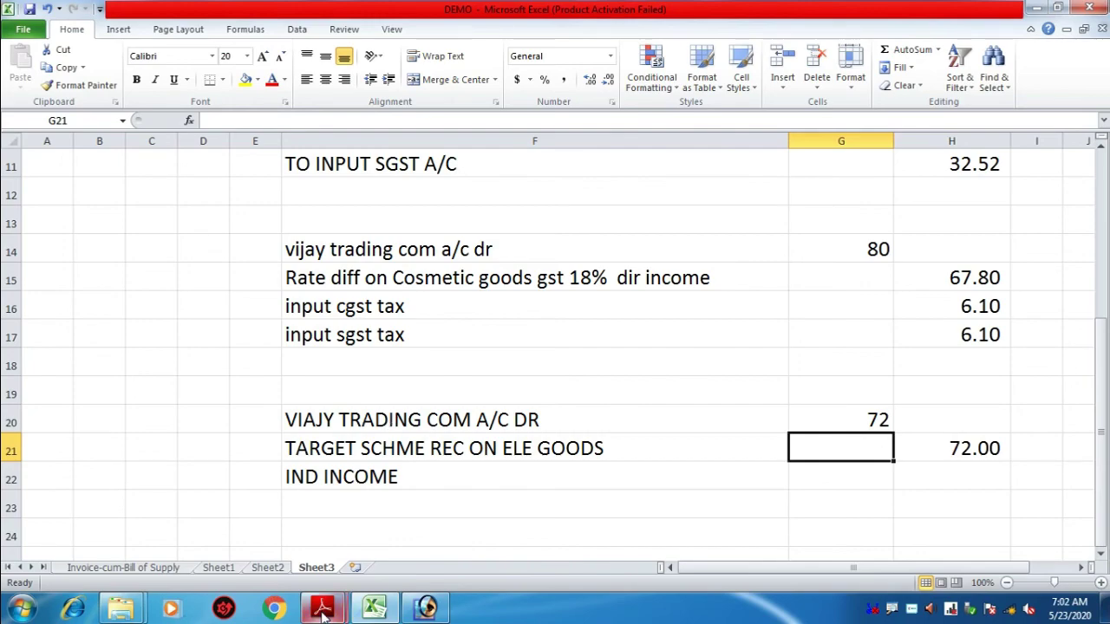
- Switch to PUR SER.pdf in Adobe Reader and go back to the goods list on page 2
mouse_move(323, 605)
left_click(239, 507)
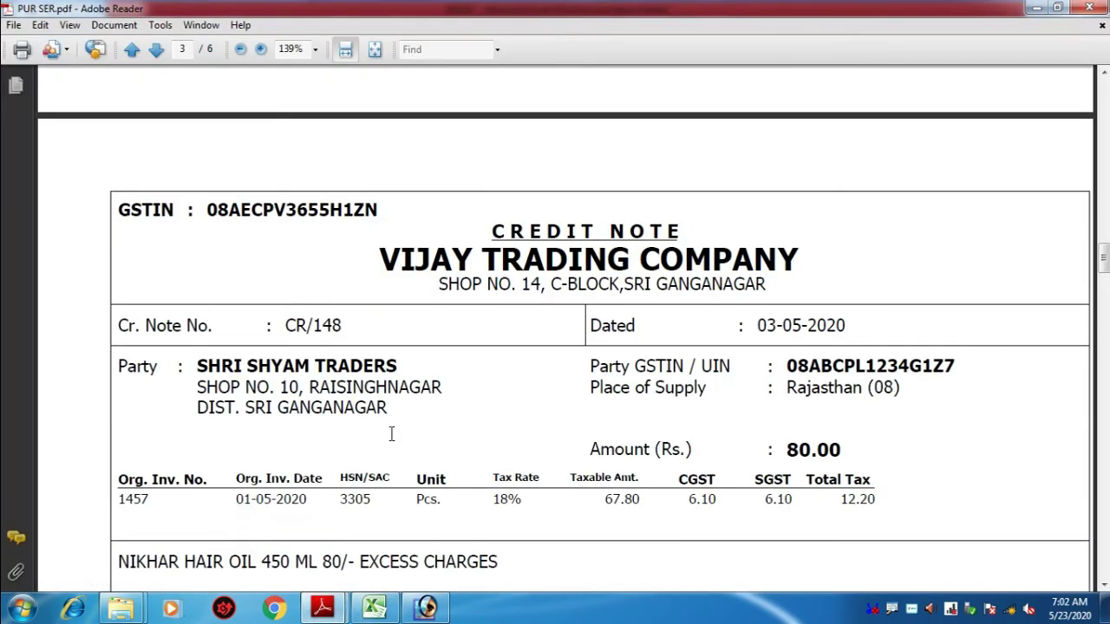
scroll(391, 433, "up", 20)
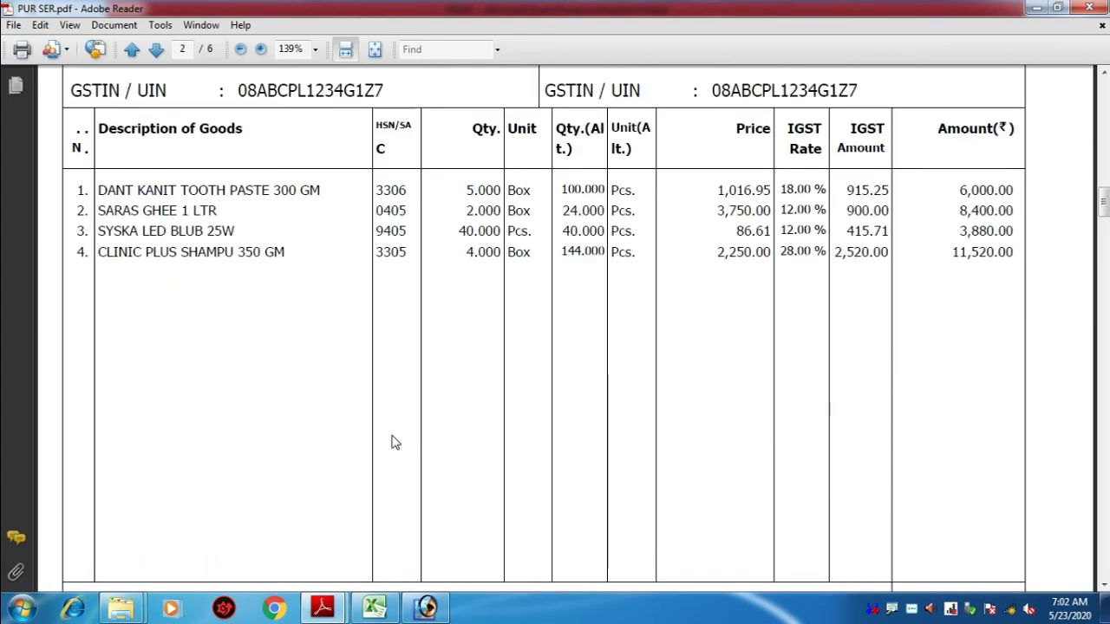